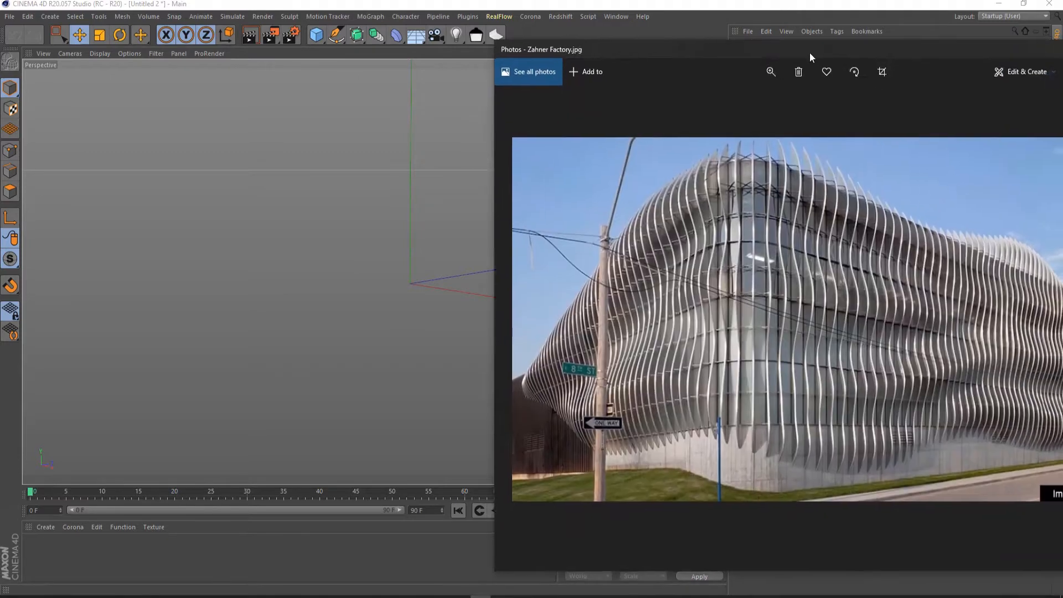
left_click_drag(810, 52, 485, 58)
left_click(791, 56)
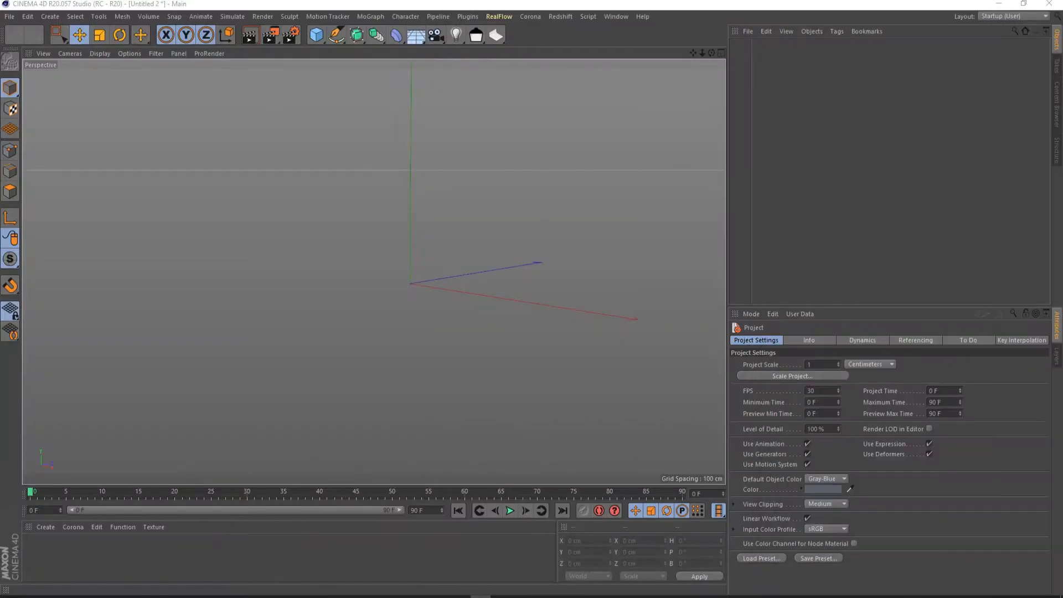
- Add a cube to the scene and set its X size to 4000 cm
left_click(318, 39)
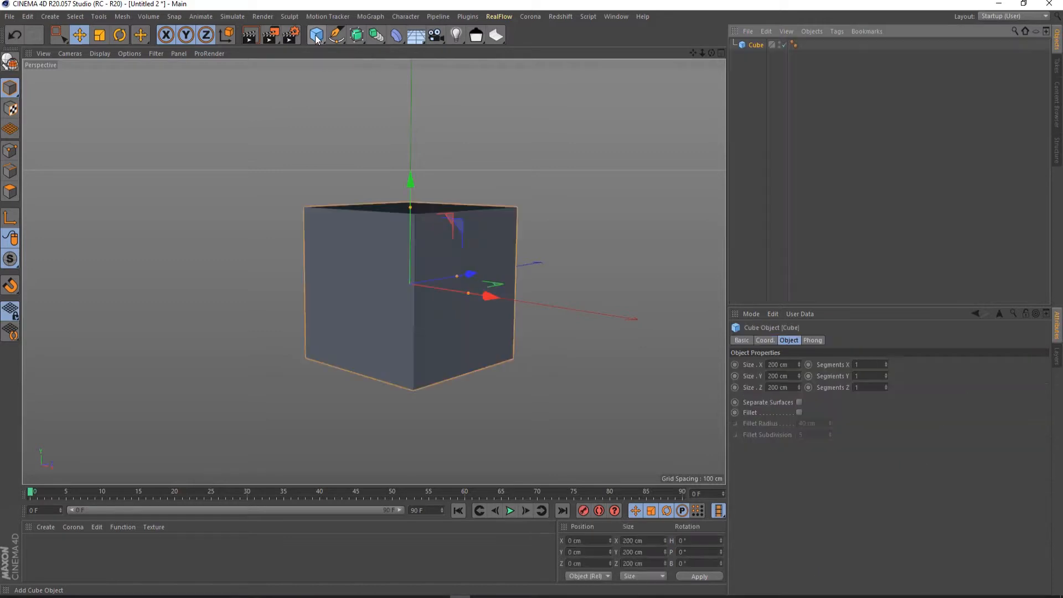
left_click_drag(349, 185, 449, 220, "alt")
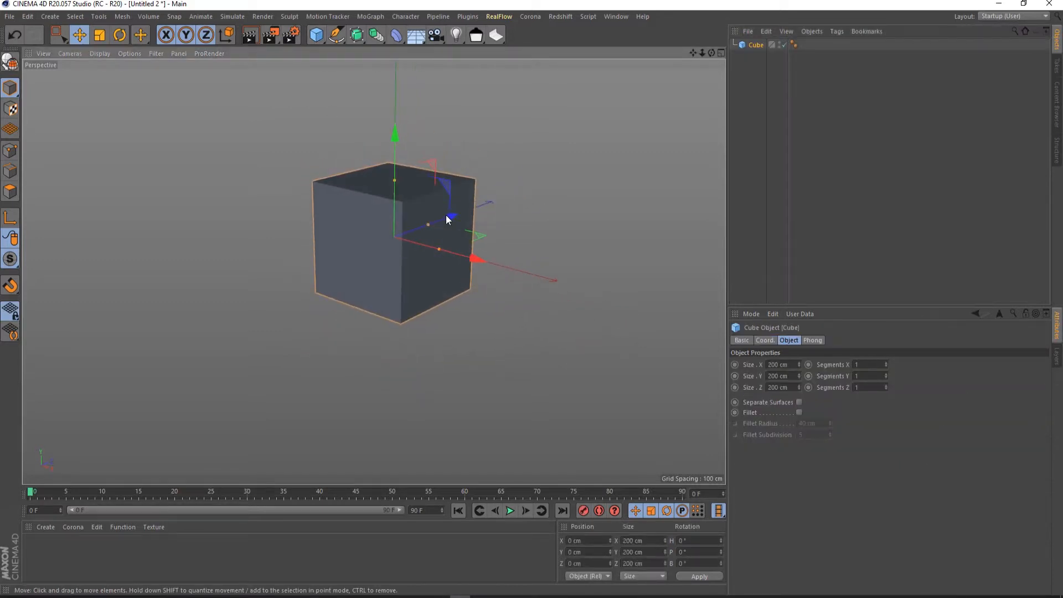
left_click(794, 364)
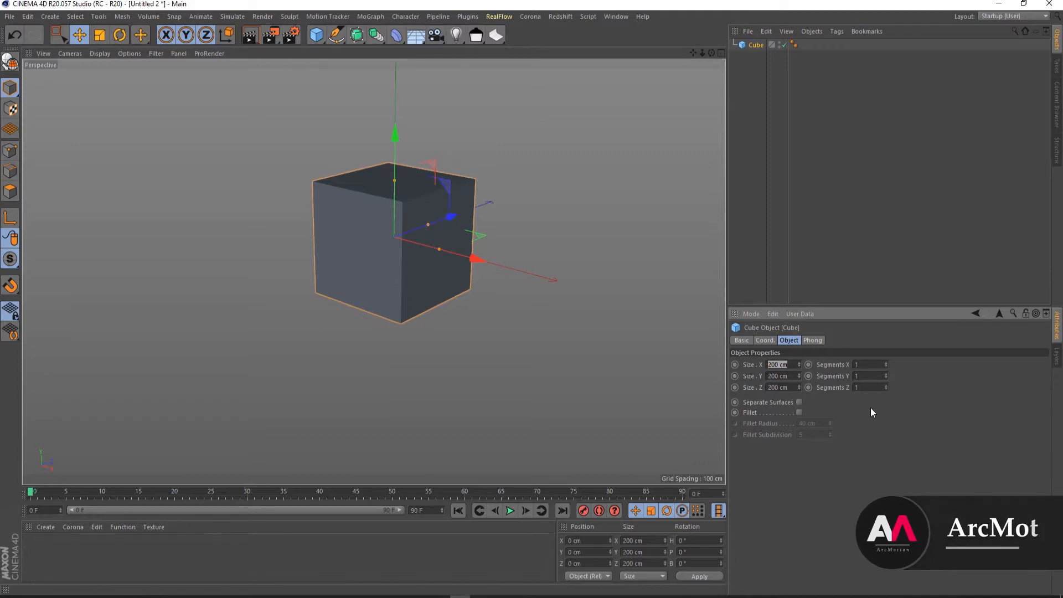
type("4000")
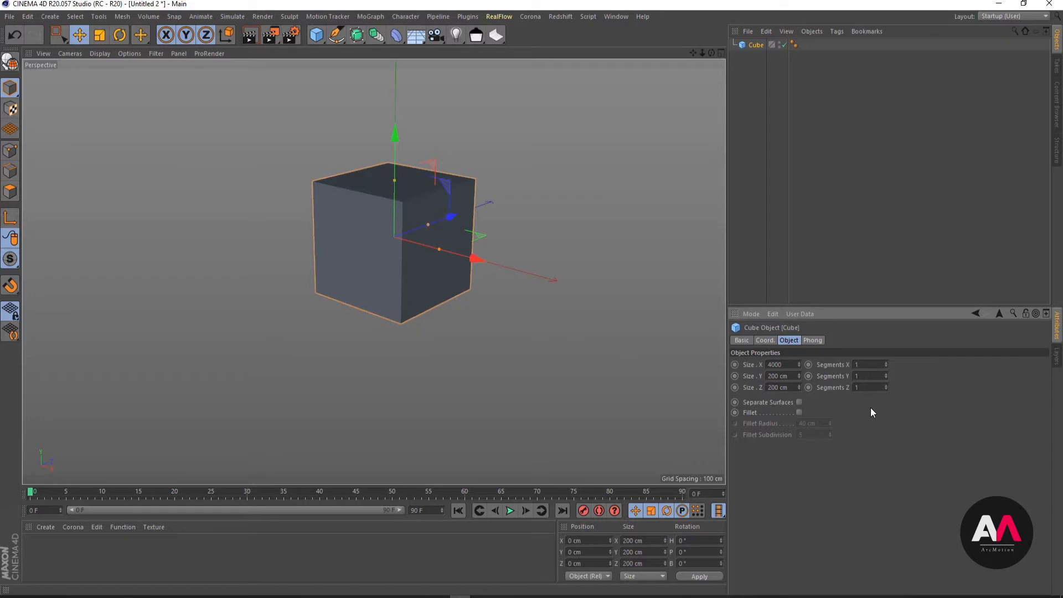
key("Return")
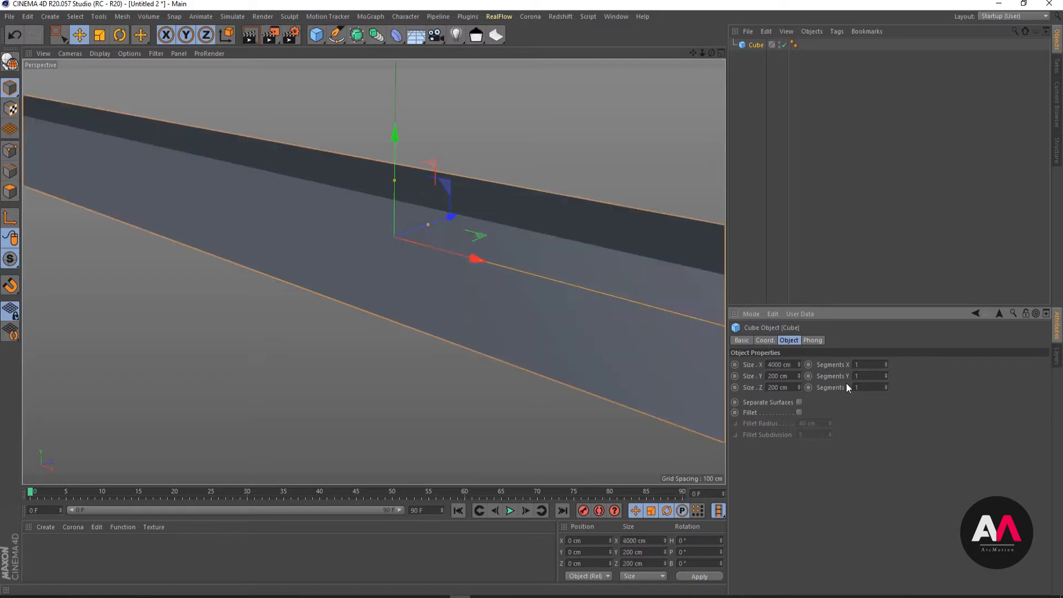
- Set the cube's Z size to 12000 cm
scroll(350, 167, "down", 3)
scroll(276, 183, "down", 3)
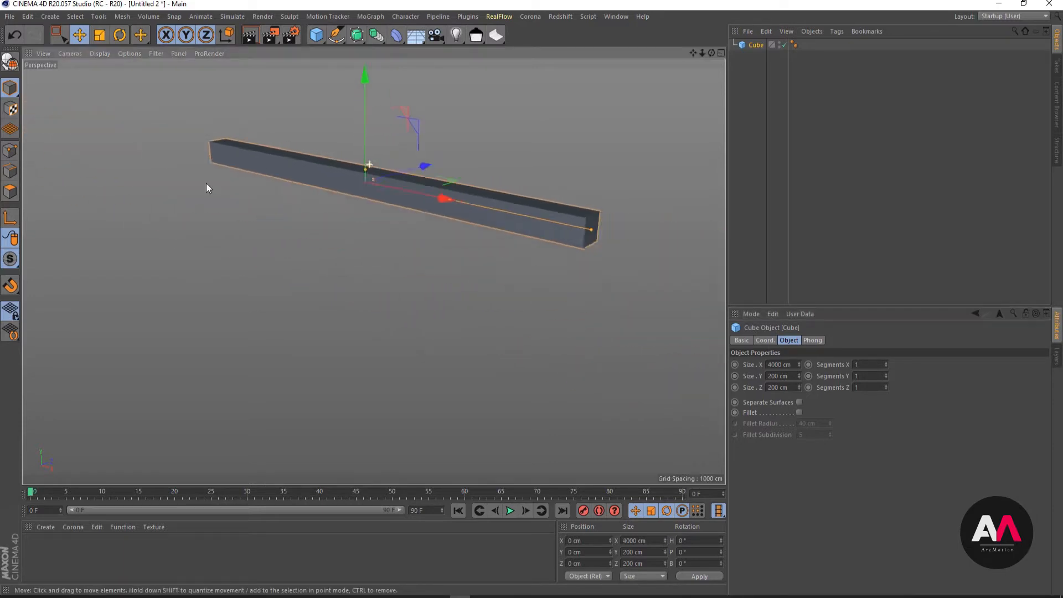
scroll(397, 166, "down", 2)
left_click_drag(206, 184, 367, 169, "alt")
scroll(473, 149, "up", 3)
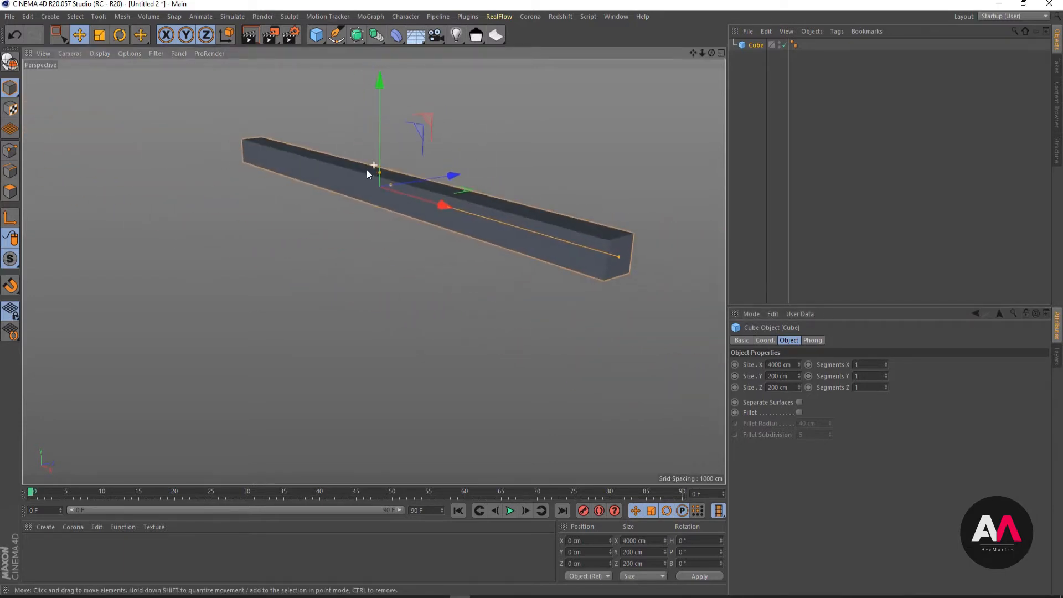
scroll(367, 170, "down", 2)
scroll(530, 134, "up", 1)
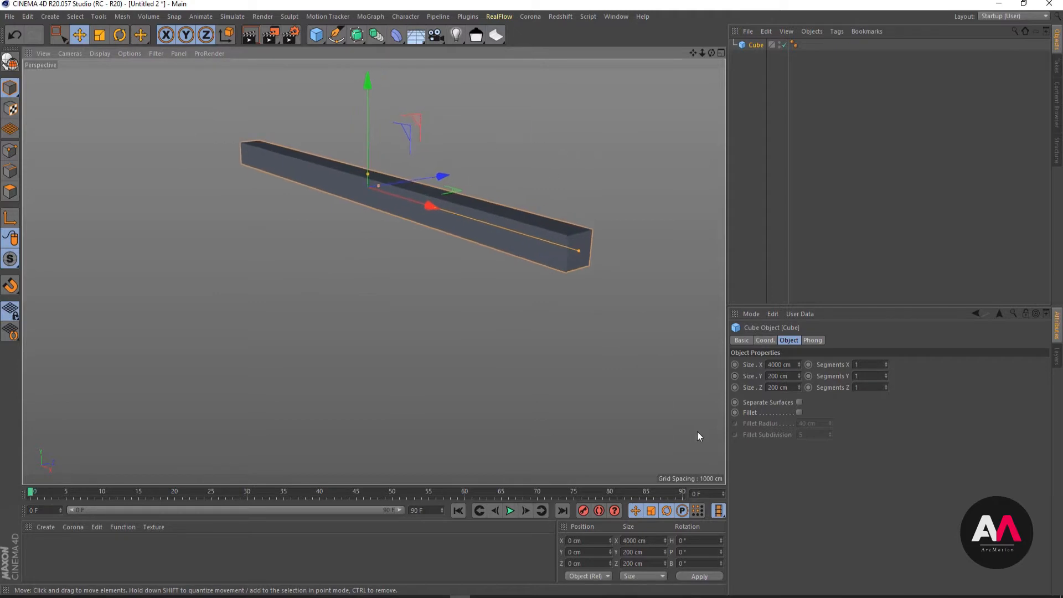
left_click(795, 387)
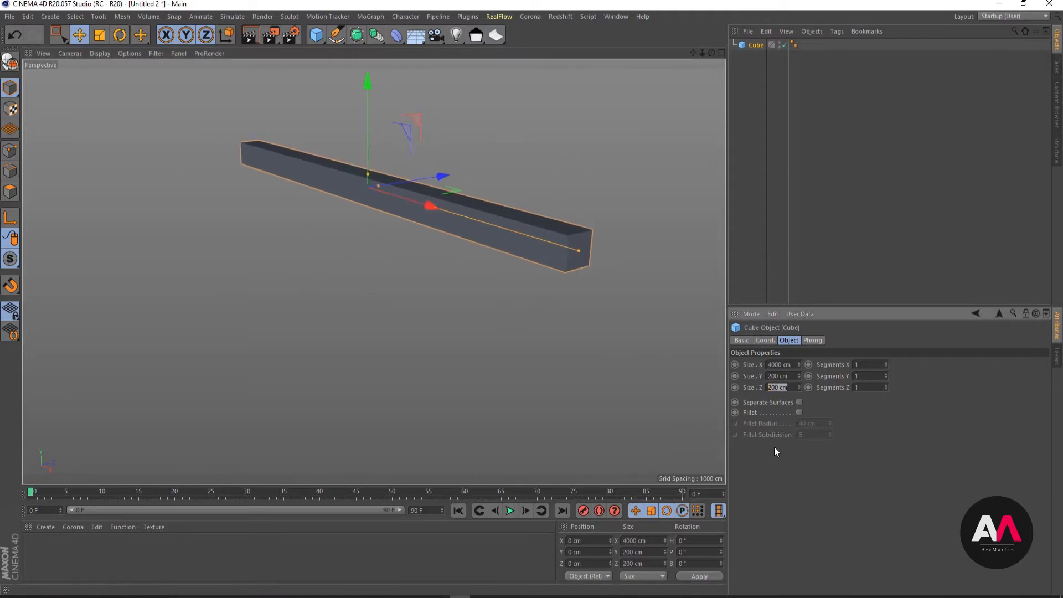
type("12000")
key("Return")
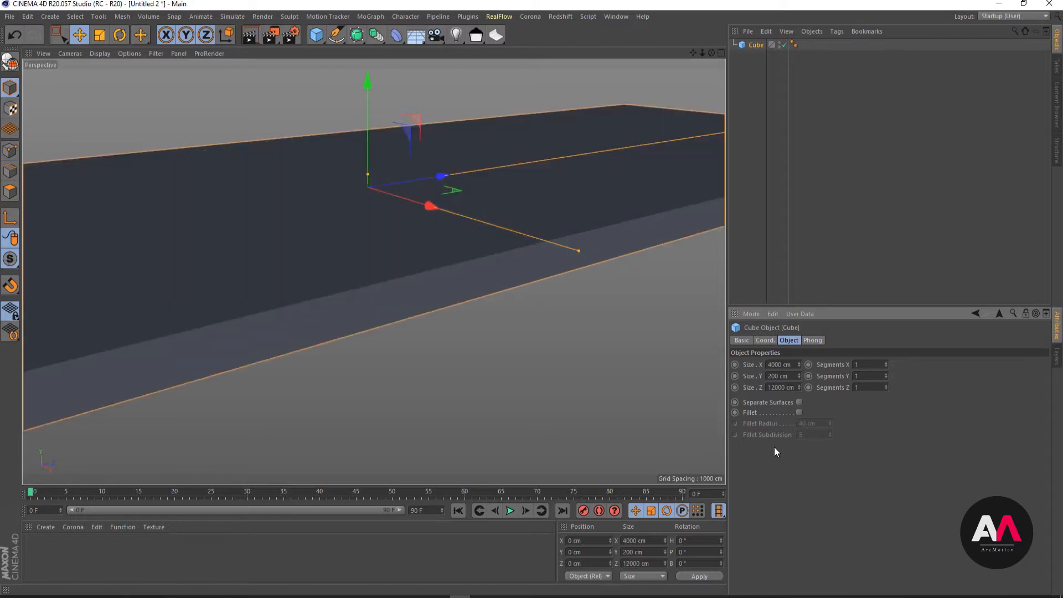
- Set the cube's Y size to 2500 cm
scroll(487, 224, "down", 5)
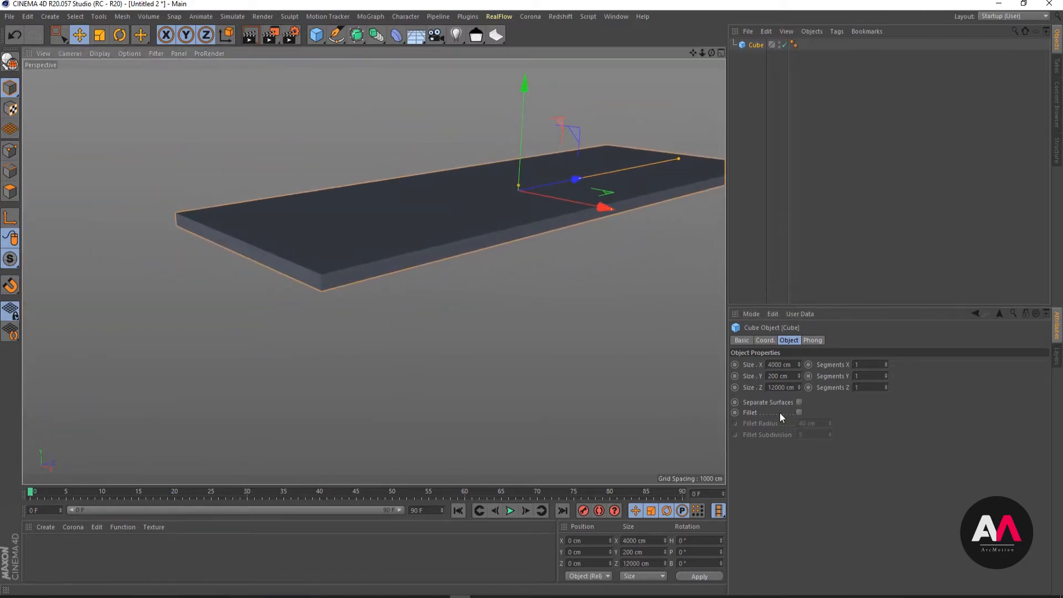
left_click(781, 376)
type("2500")
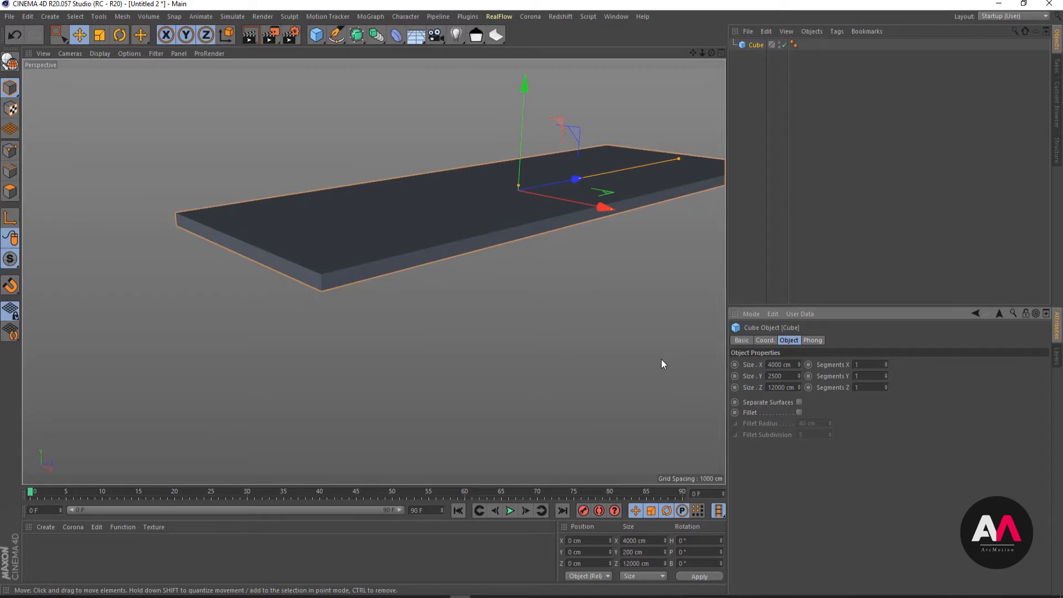
key("Return")
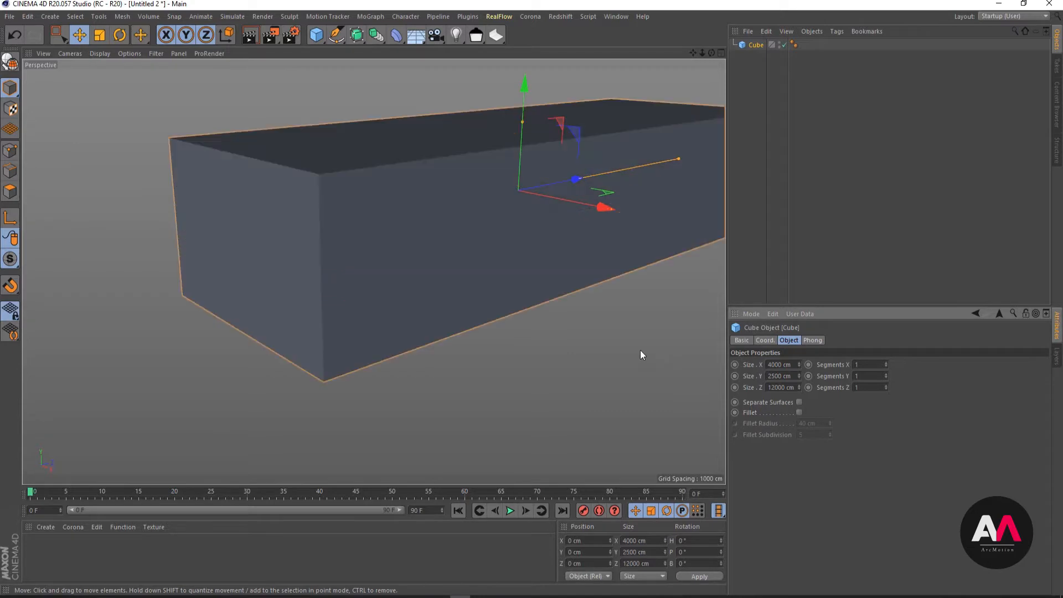
left_click_drag(463, 245, 437, 290, "alt")
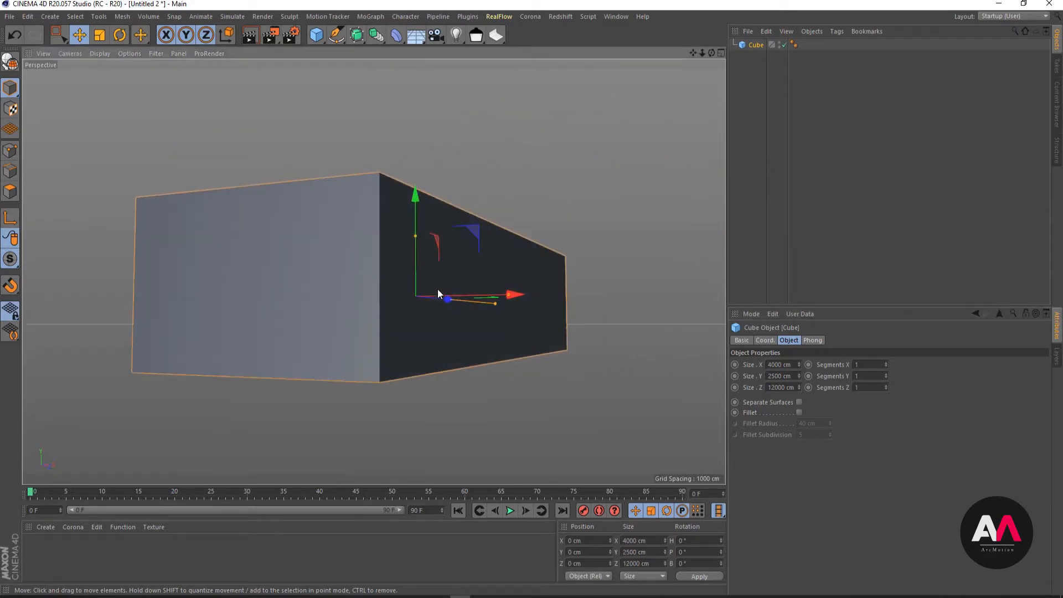
- Examine the Zahner Factory.jpg reference photo and compare the building's proportions and facade with the block
left_click_drag(1062, 166, 752, 46)
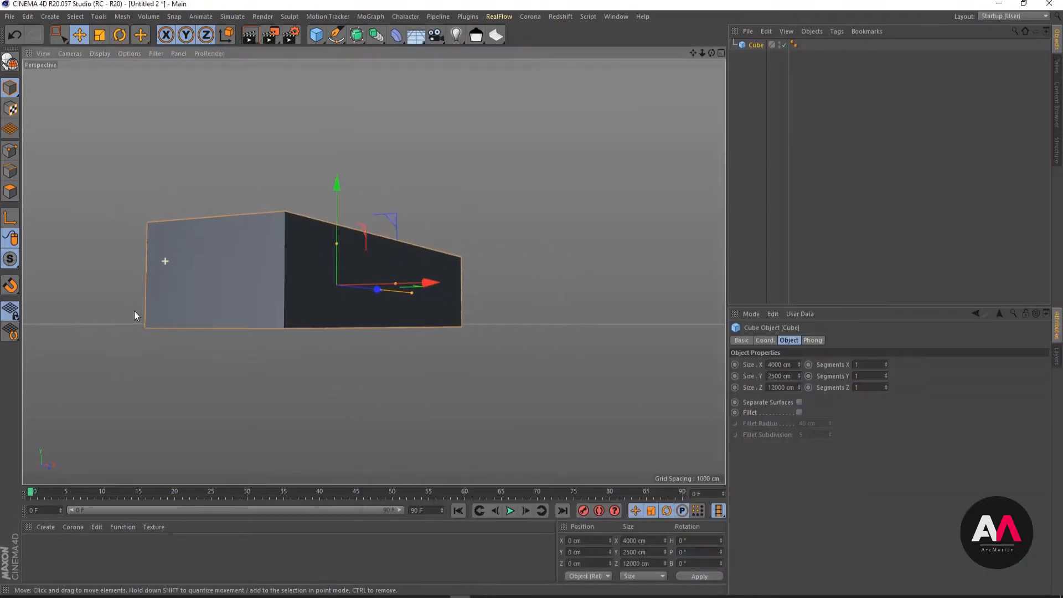
scroll(561, 244, "up", 3)
left_click(522, 573)
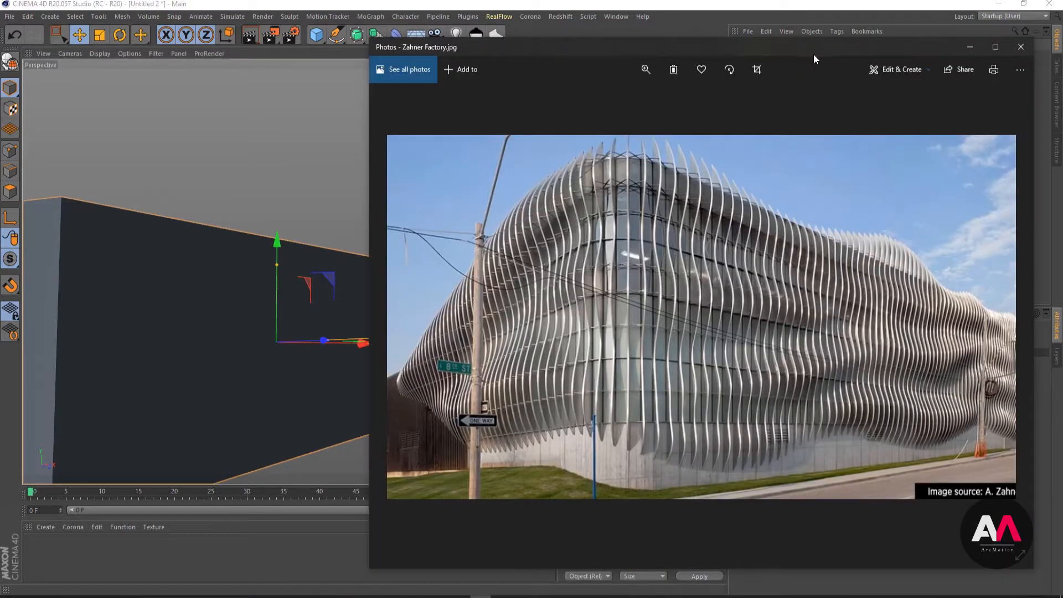
left_click_drag(813, 54, 1062, 50)
left_click(928, 3)
left_click_drag(504, 223, 329, 339, "alt")
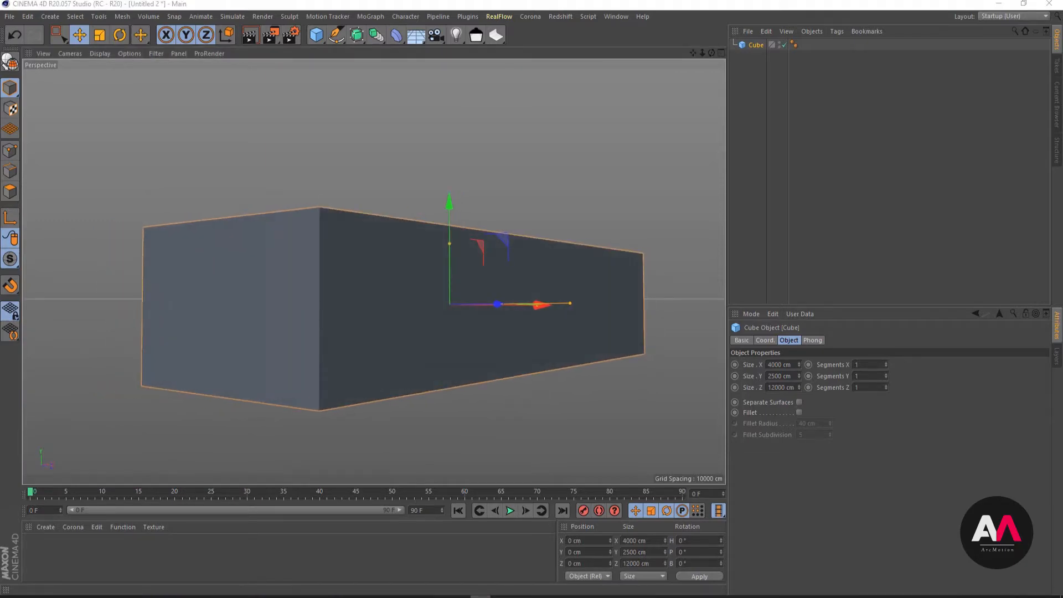
left_click_drag(1062, 53, 645, 57)
left_click(847, 161)
left_click(464, 264)
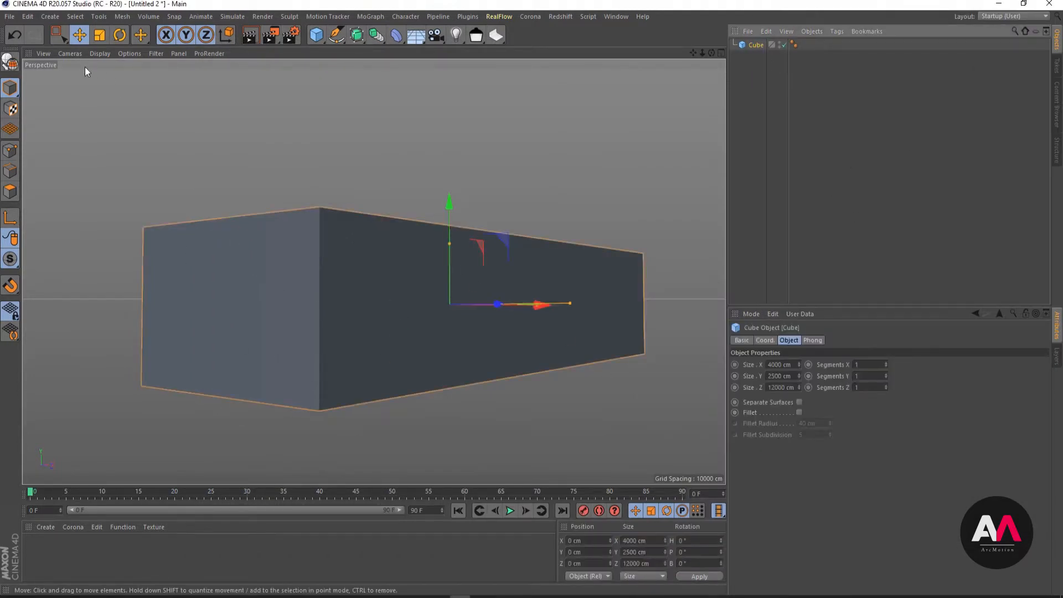
- Switch the perspective view's display mode to Gouraud Shading (Lines)
left_click(101, 51)
mouse_move(65, 54)
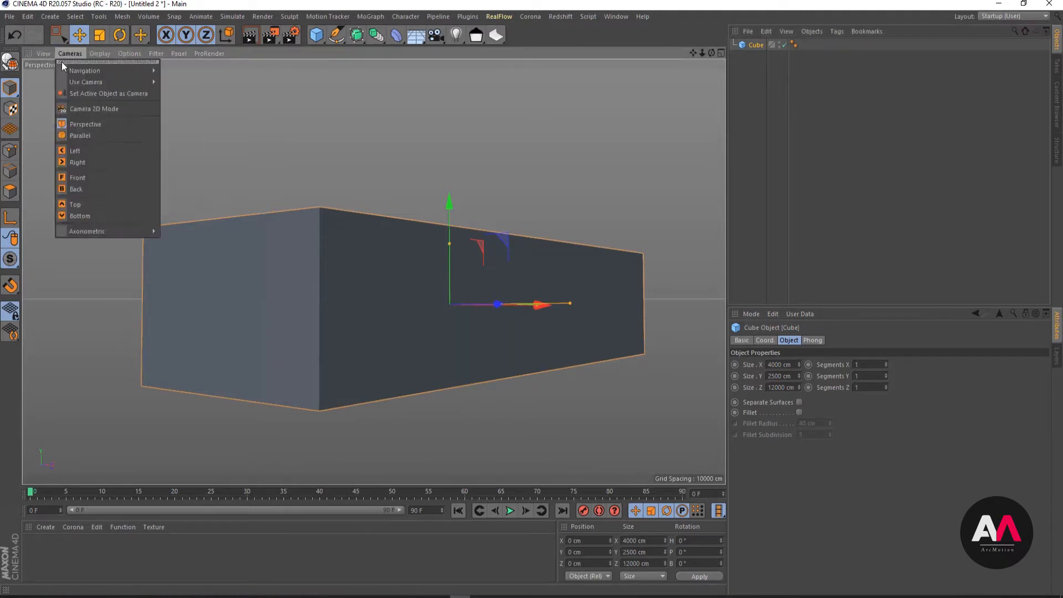
mouse_move(101, 52)
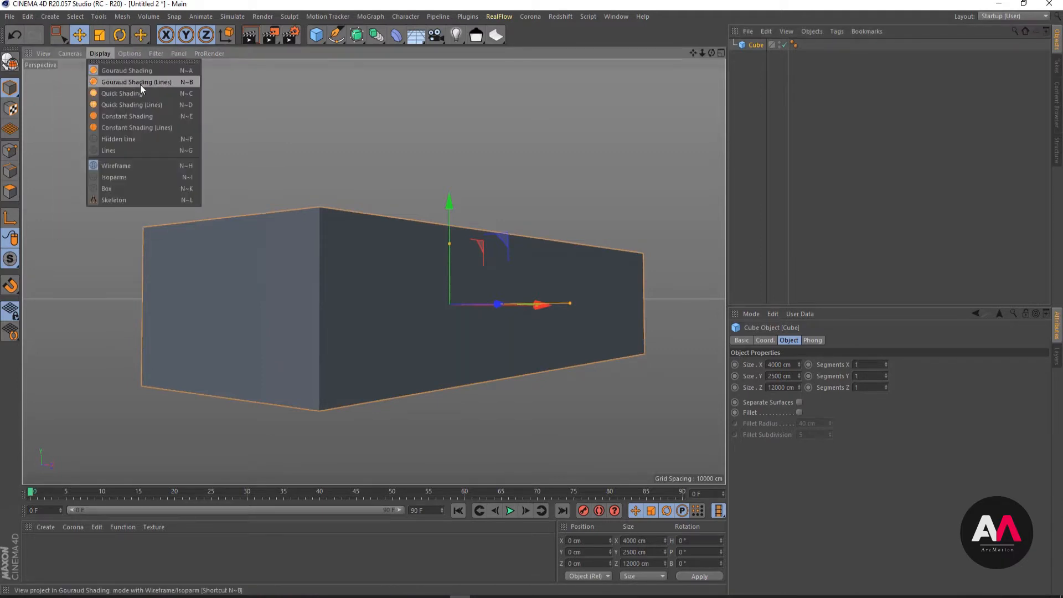
left_click(157, 82)
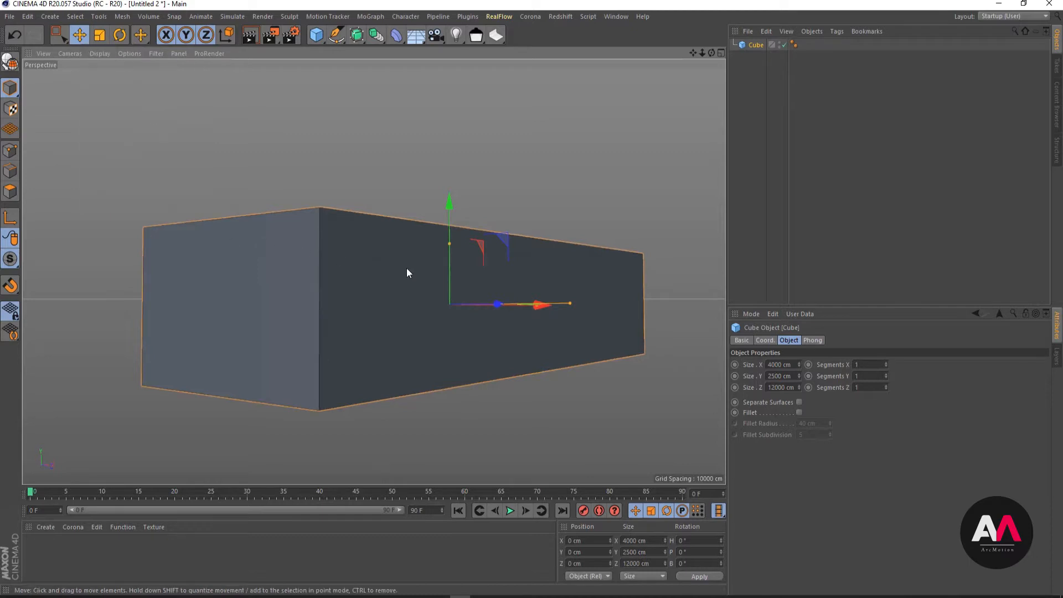
- Divide the cube's height into 6 segments along Y
left_click(871, 376)
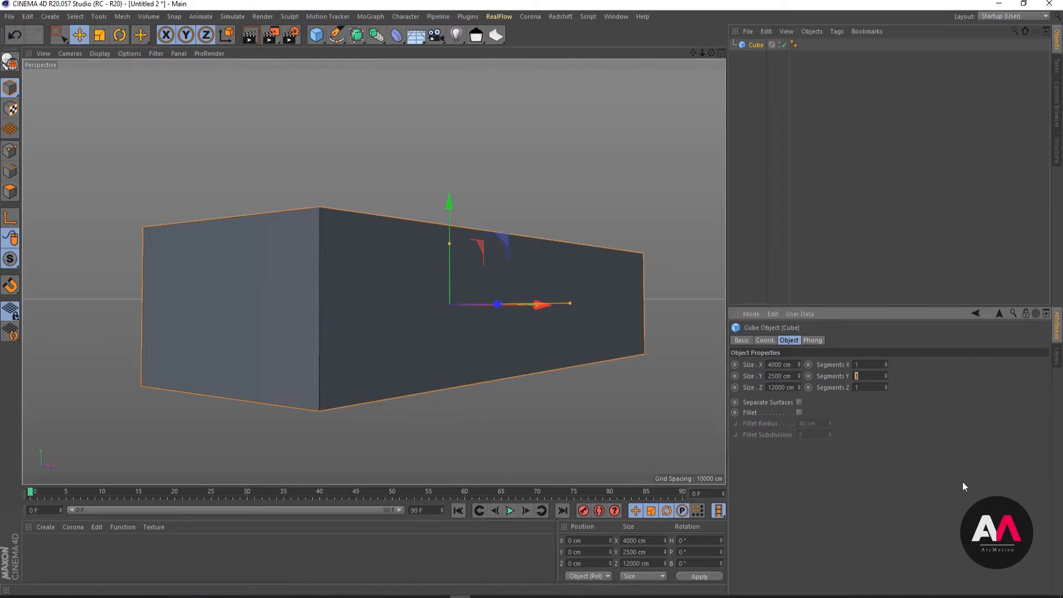
type("6")
key("Return")
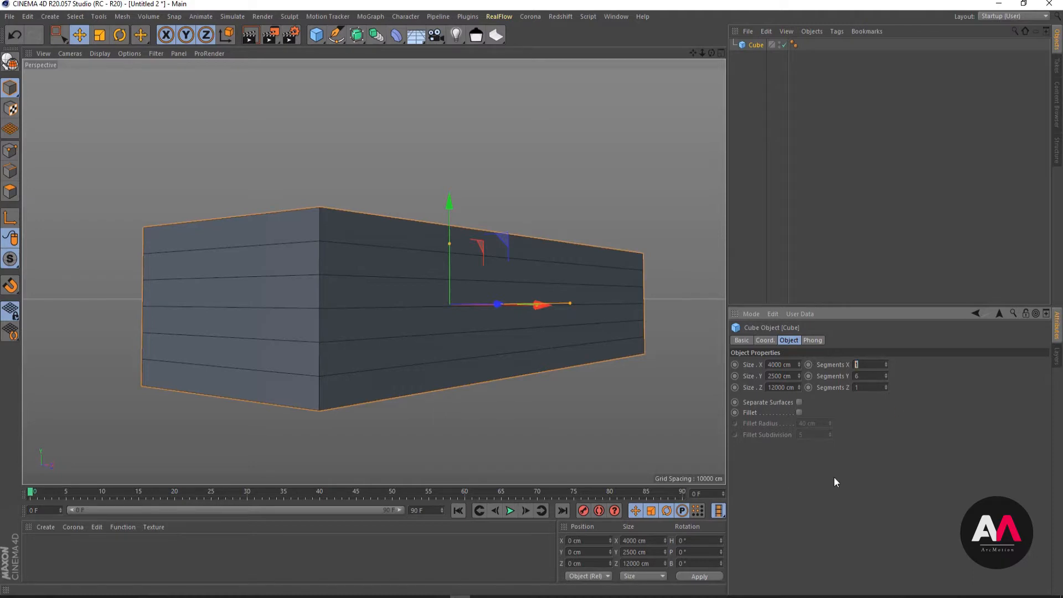
- Try 20 segments along the cube's X axis, and replace that value with 26
type("20")
key("Return")
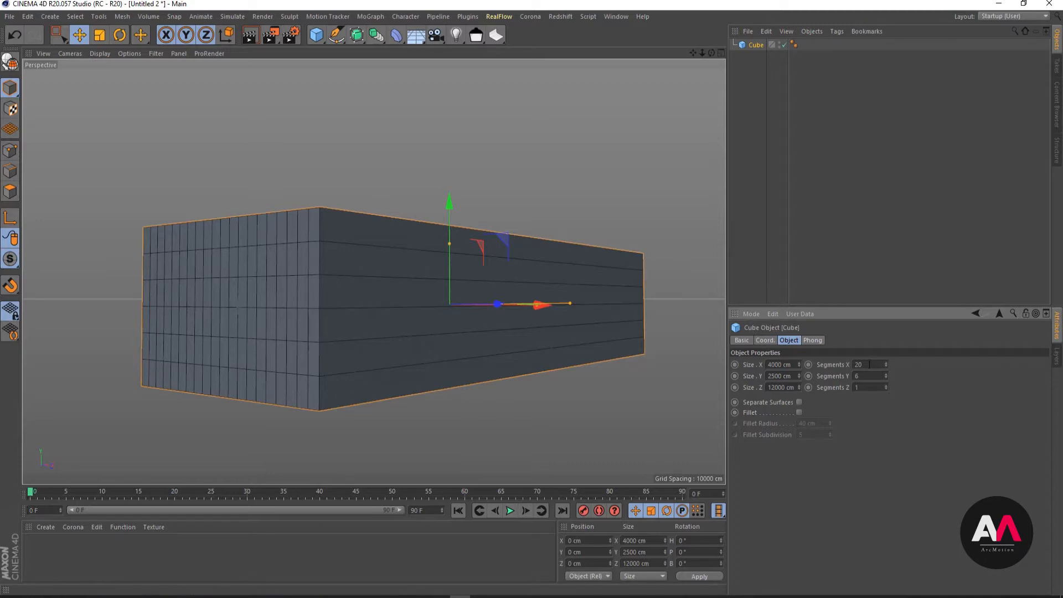
left_click_drag(870, 365, 762, 365)
type("4000")
key("Return")
key("Return")
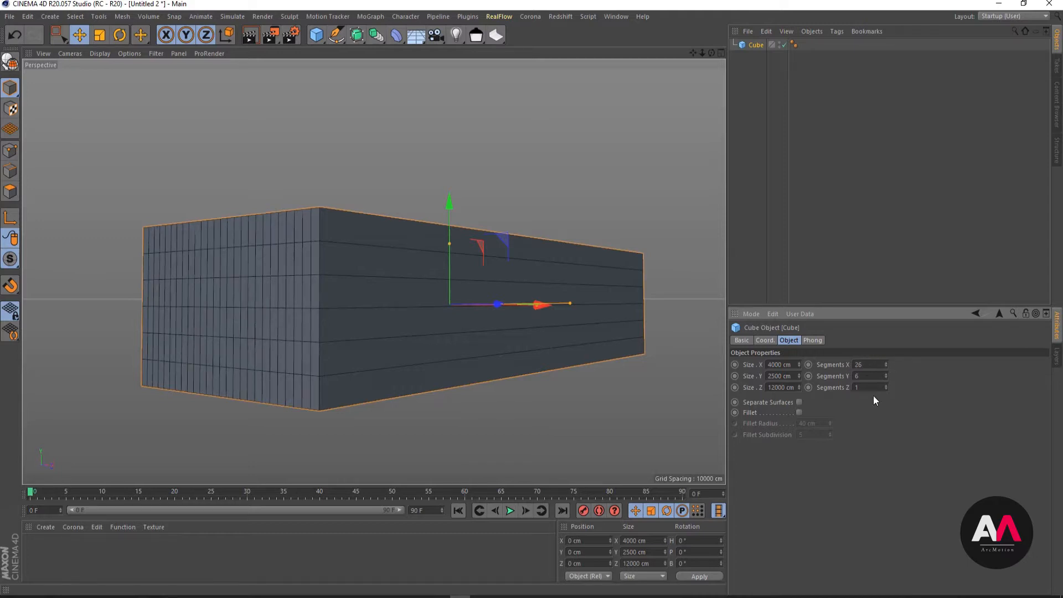
- Set the cube's Z segments to 12000/150, giving 80 divisions
double_click(857, 389)
type("1200")
type("0/150")
key("Return")
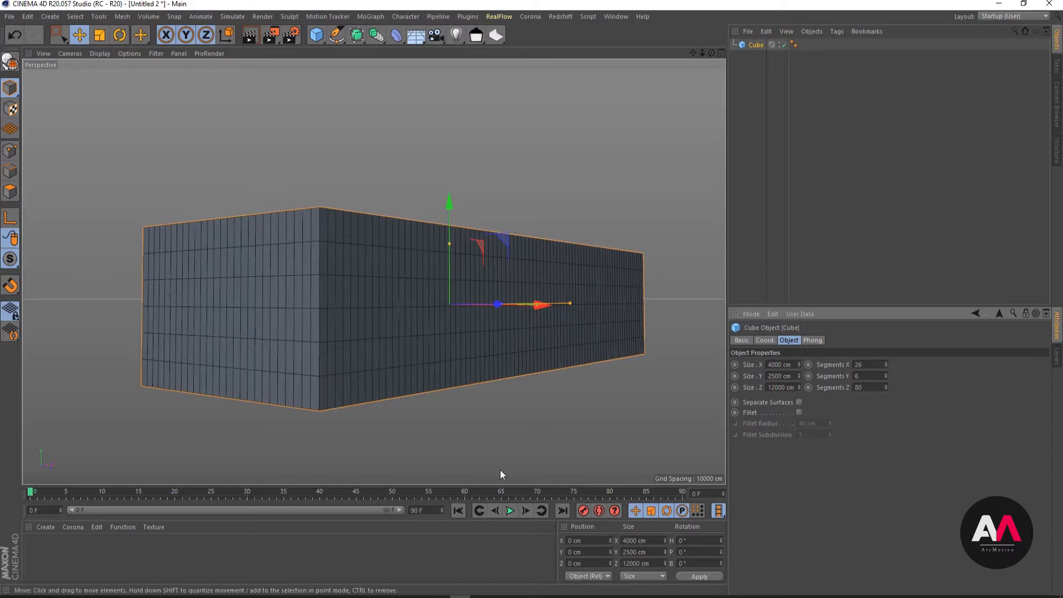
- Duplicate the segmented cube and hide the copy in the editor and the render
left_click_drag(374, 321, 471, 298, "alt")
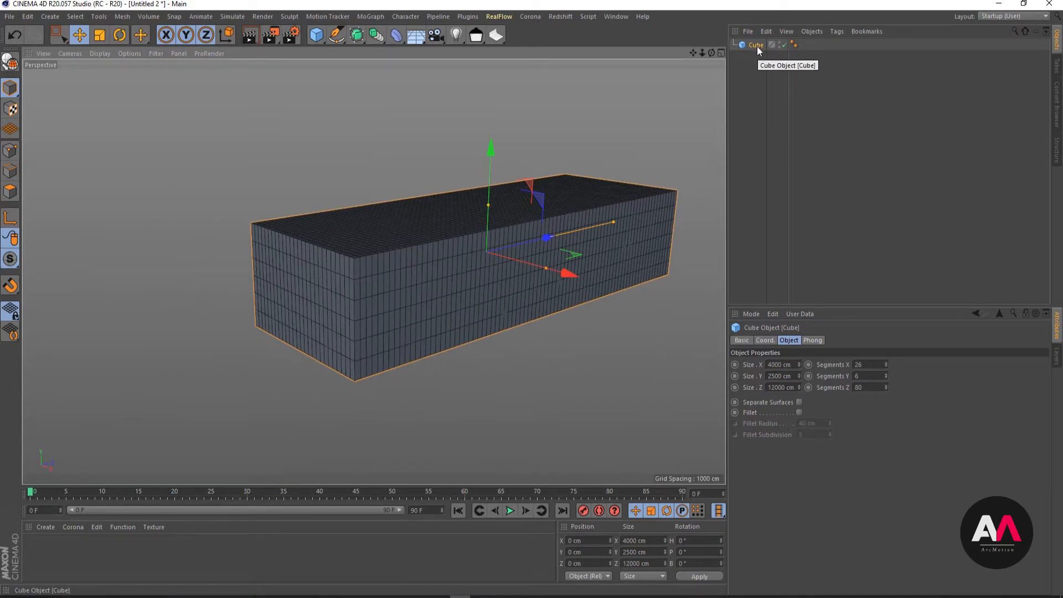
left_click_drag(756, 46, 752, 69, "ctrl")
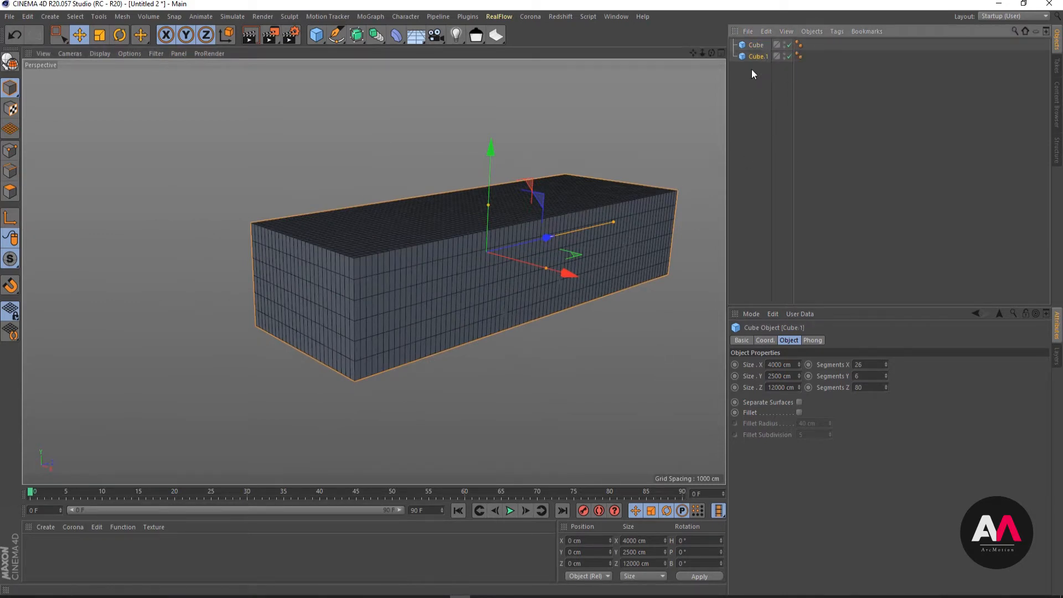
left_click(785, 54)
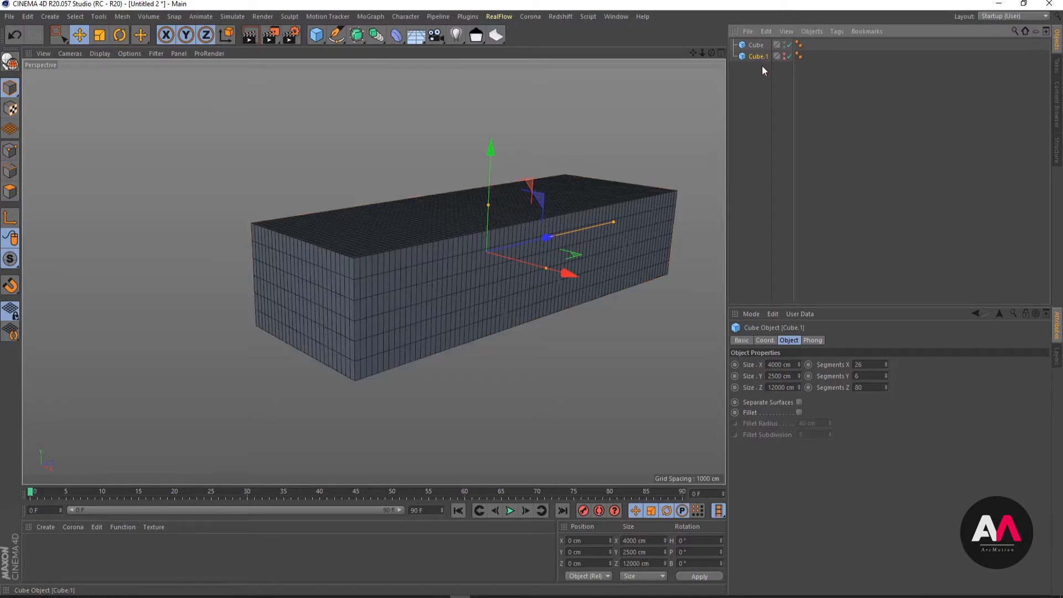
left_click(762, 65)
left_click(758, 57)
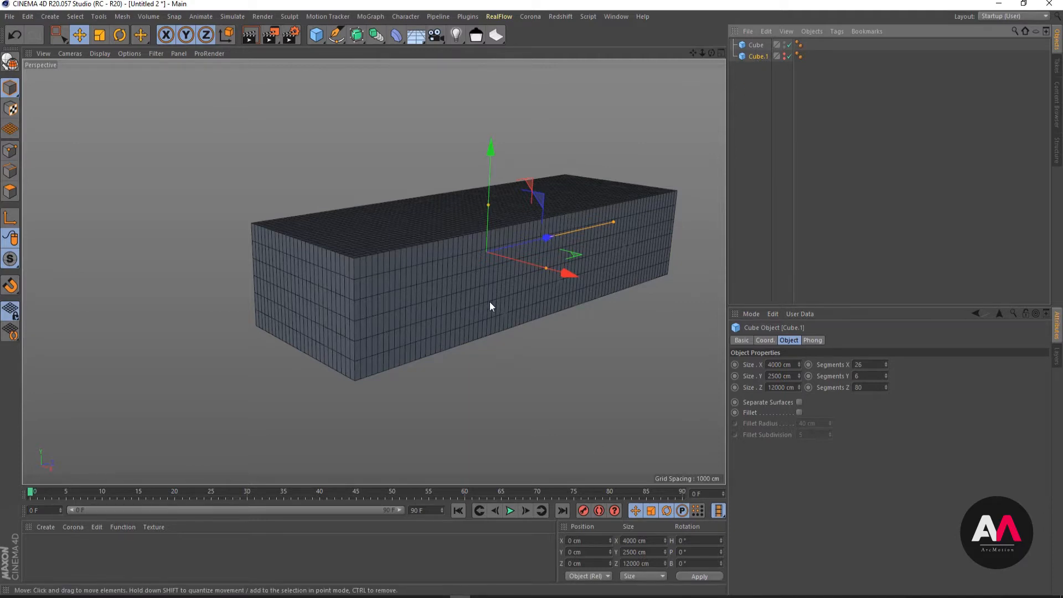
left_click_drag(490, 302, 515, 244, "alt")
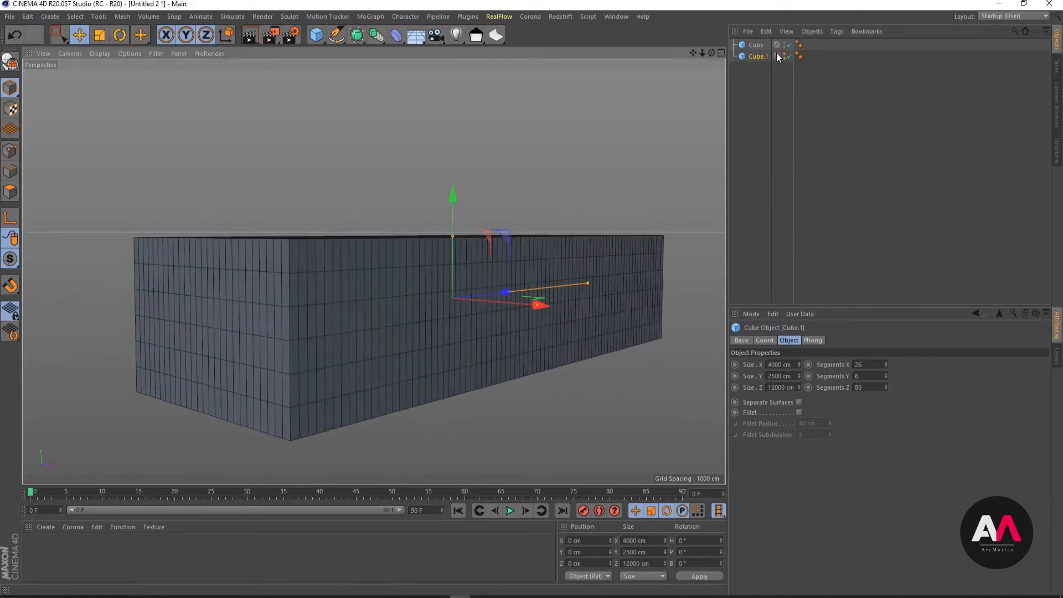
- Rename the original cube as Building
left_click(756, 45)
double_click(757, 45)
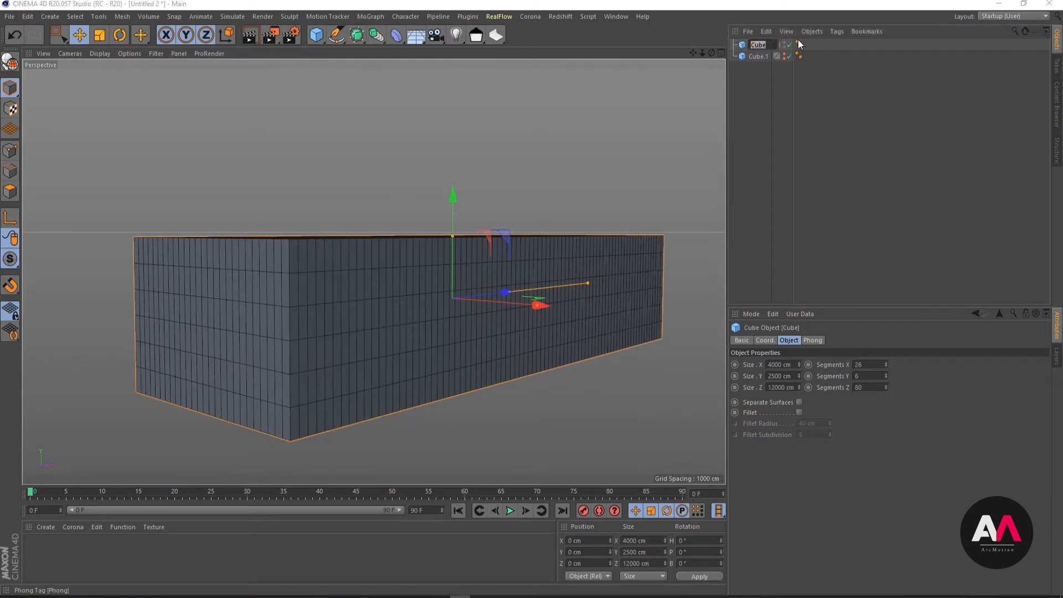
type("Ra")
key("BackSpace")
key("BackSpace")
type("Building")
key("Return")
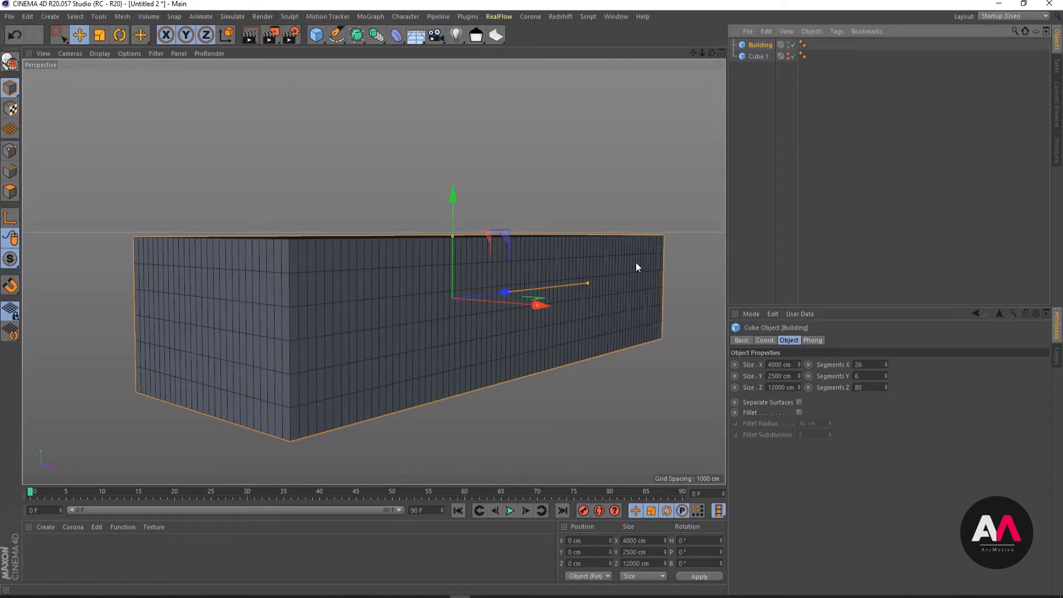
- Convert the Building cube into an editable polygon object and switch to point mode
left_click(11, 70)
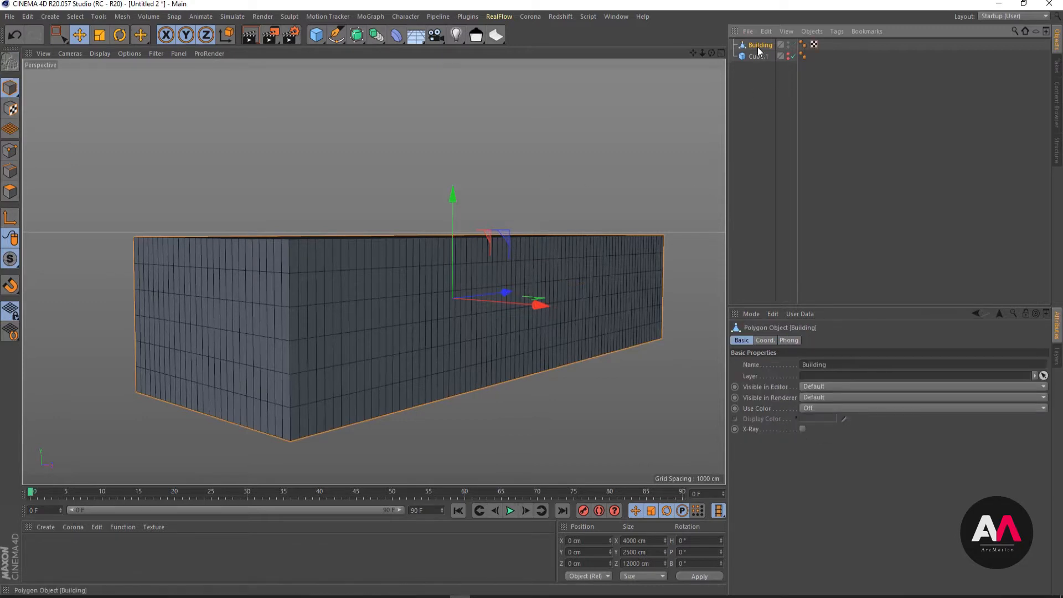
left_click_drag(535, 315, 482, 299, "alt")
left_click(11, 154)
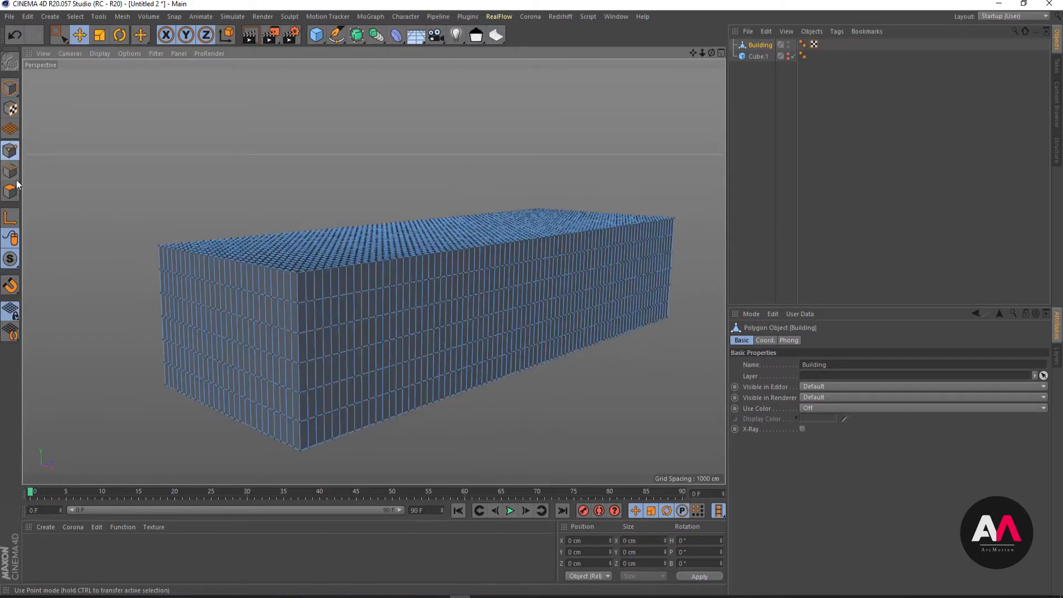
- Select sample points near the Building's front corner, and in edge mode select single vertical edges along its long side
left_click(297, 273)
left_click(306, 301)
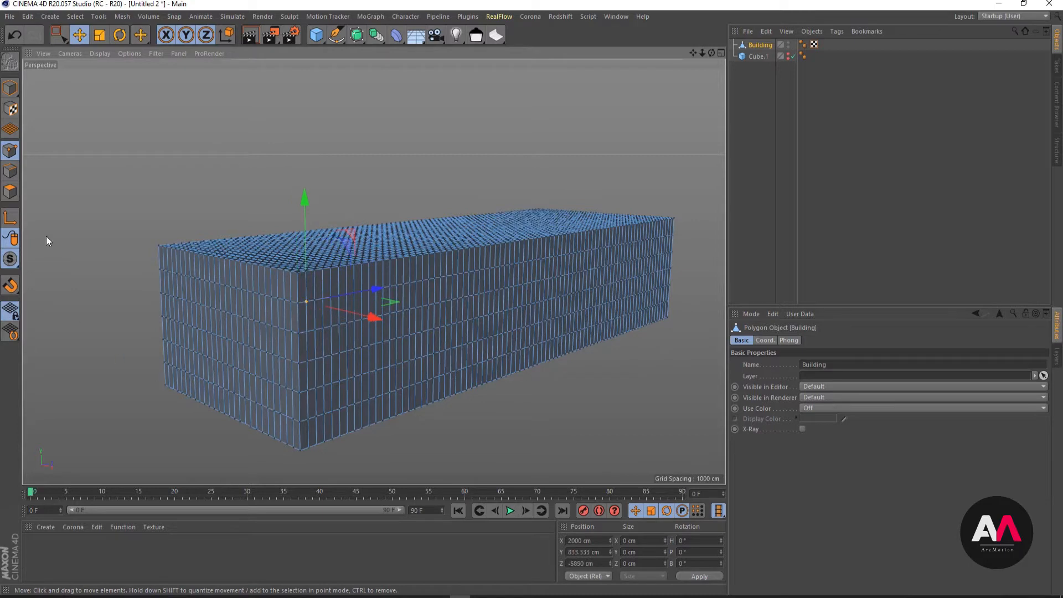
left_click(17, 170)
left_click(340, 309)
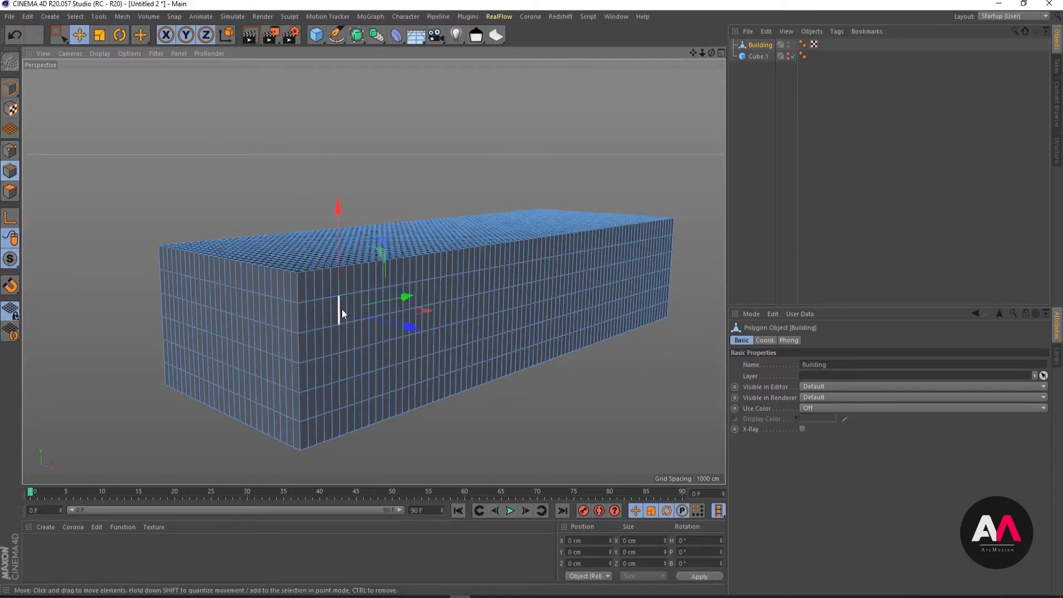
left_click(377, 303)
left_click(399, 358)
- Switch to polygon mode and select single polygons one after another on the Building's long side
left_click(10, 191)
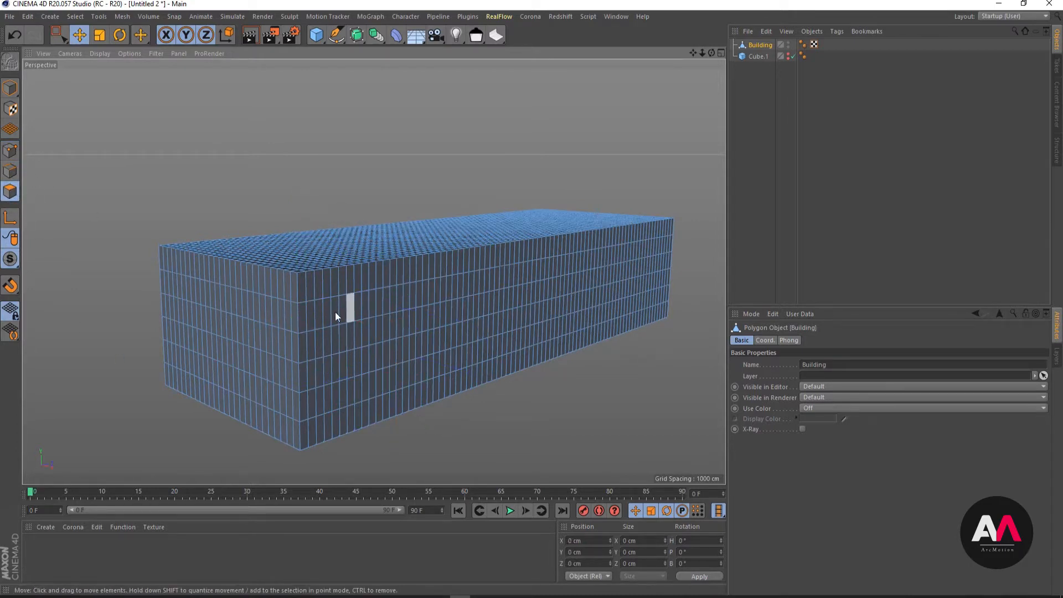
left_click(379, 308)
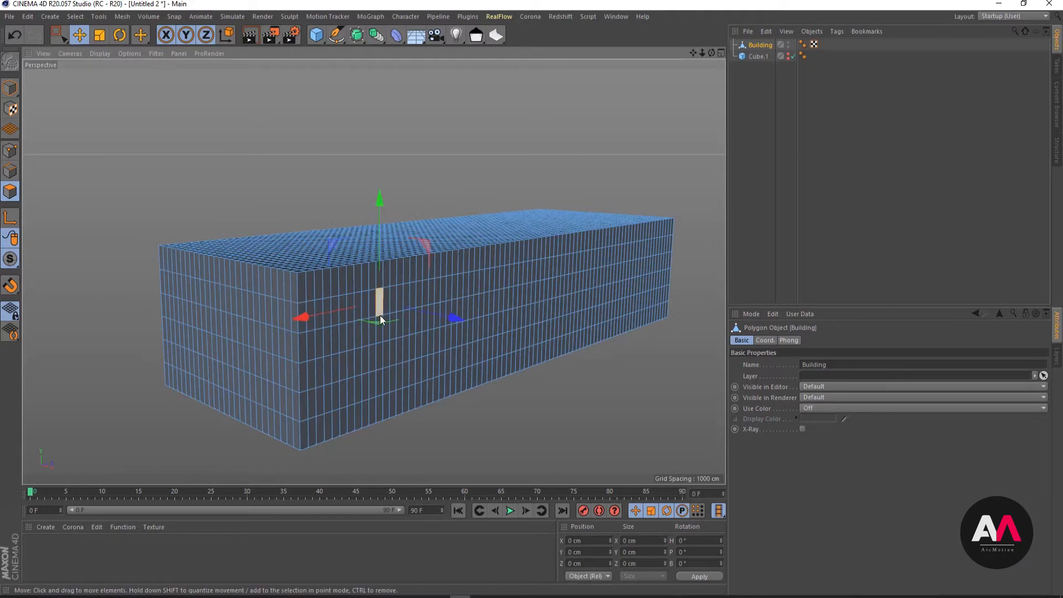
left_click(407, 371)
left_click(506, 306)
left_click(453, 283)
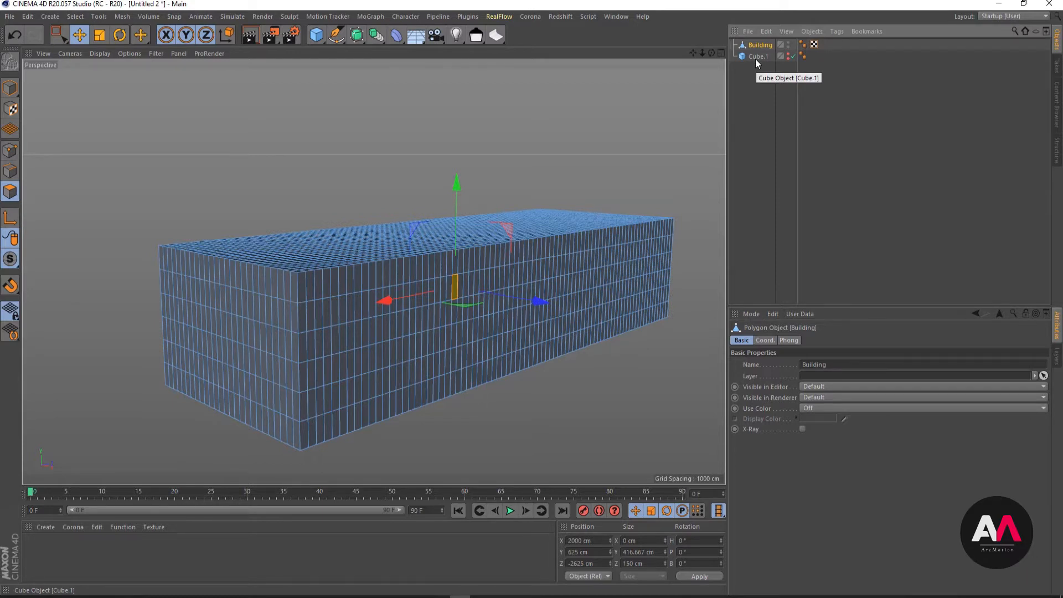
- Examine the Building's front corner from several angles and compare it with the Zahner Factory.jpg reference in Photos
scroll(527, 220, "down", 2)
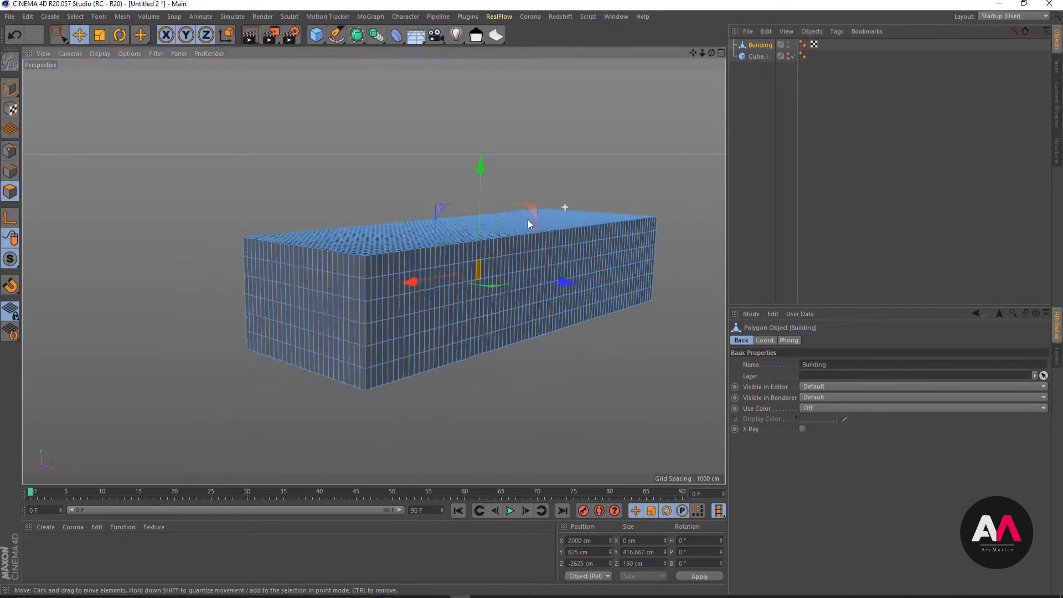
right_click_drag(527, 220, 412, 241, "alt")
right_click_drag(406, 242, 498, 215, "alt")
left_click_drag(444, 266, 460, 284, "alt")
right_click_drag(526, 216, 553, 207, "alt")
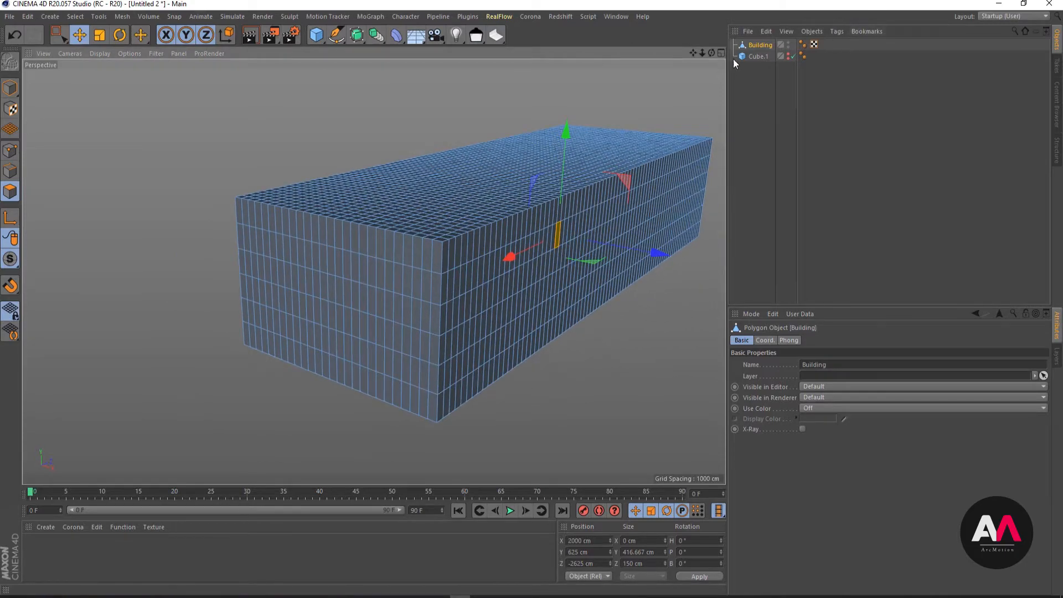
left_click_drag(420, 181, 427, 161, "alt")
right_click_drag(518, 211, 544, 207, "alt")
left_click_drag(501, 247, 506, 234, "alt")
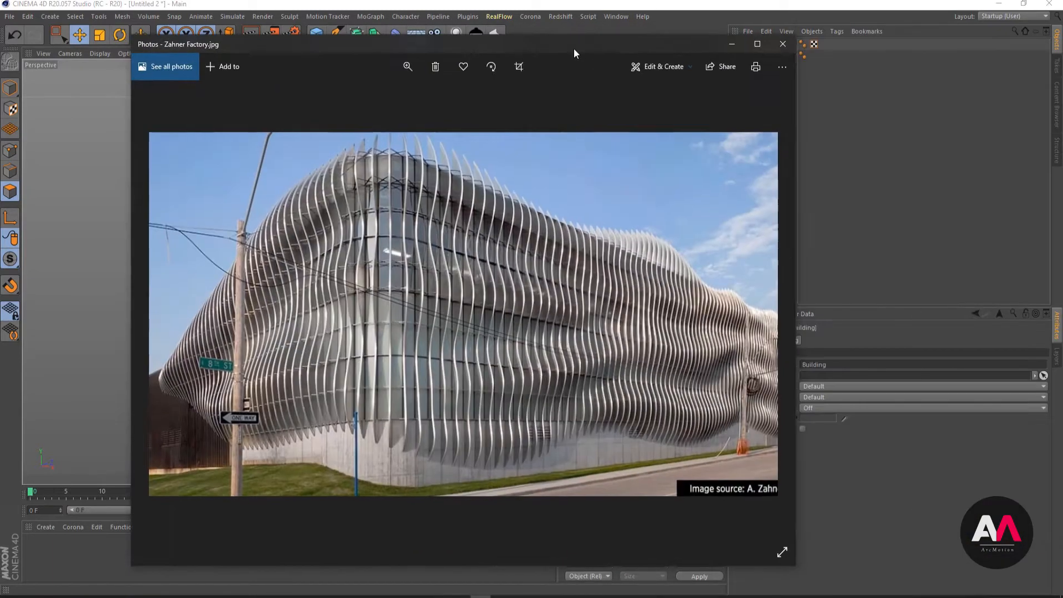
left_click_drag(573, 48, 633, 53)
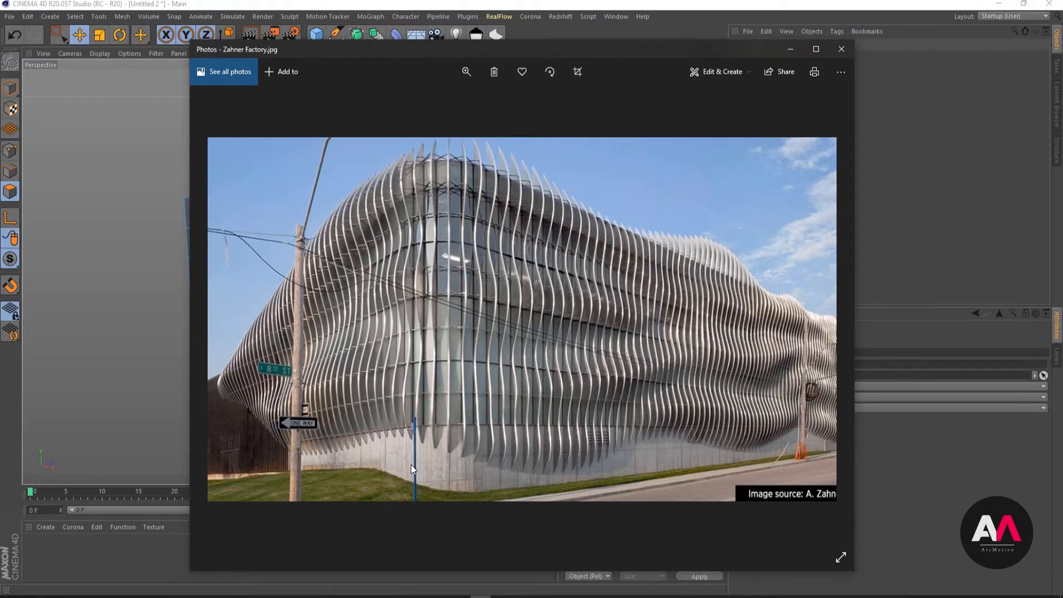
left_click(790, 50)
- In edge mode, loop-select the first vertical edge loop on each side of the Building's front corner and dissolve both
scroll(432, 363, "up", 1)
left_click_drag(387, 229, 441, 294, "alt")
scroll(447, 348, "up", 2)
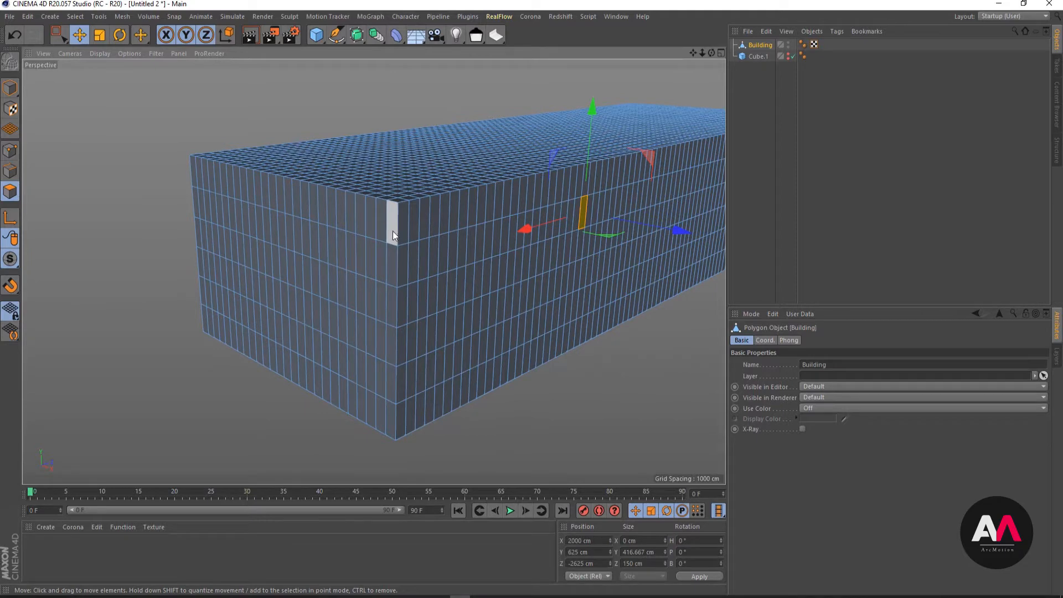
left_click(10, 171)
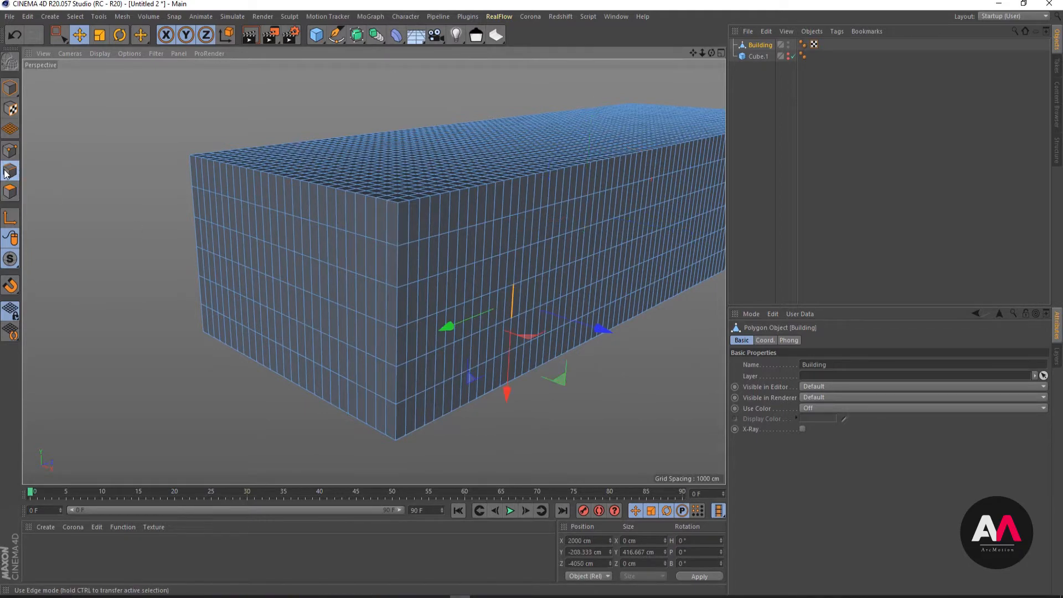
key("u")
key("l")
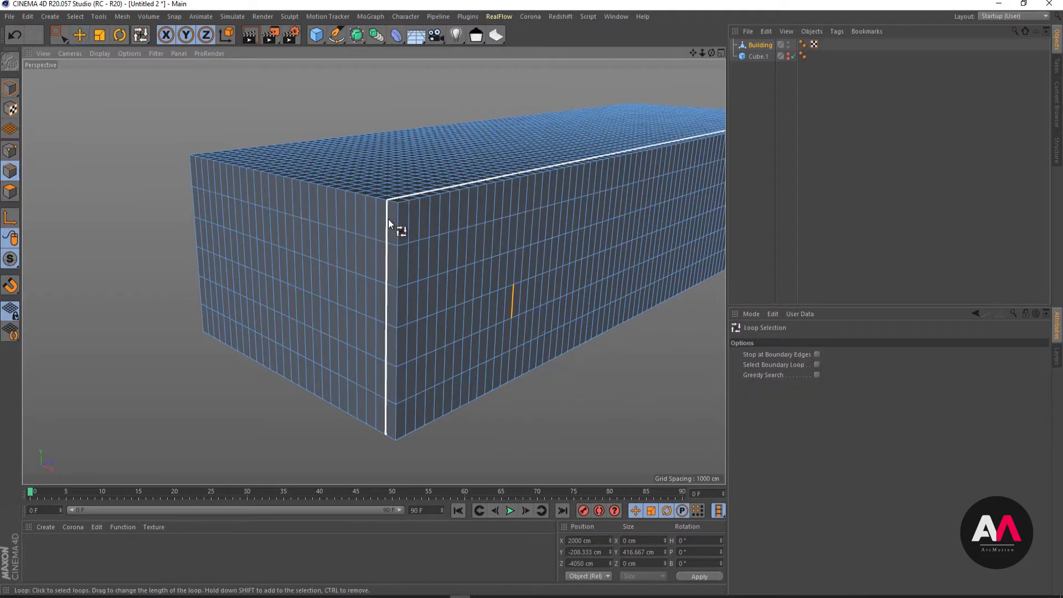
left_click(388, 219)
mouse_move(384, 228)
left_mouse_down("alt")
mouse_move(350, 228)
mouse_move(420, 224)
mouse_move(377, 252)
mouse_move(391, 227)
left_mouse_up("alt")
left_click(396, 224, "shift")
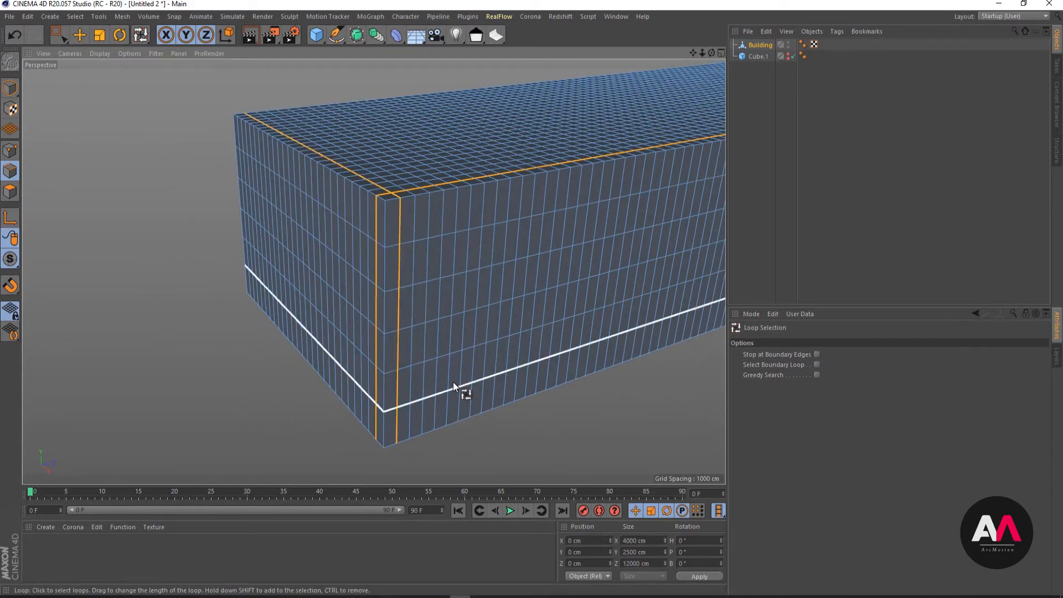
left_click_drag(453, 382, 457, 308, "alt")
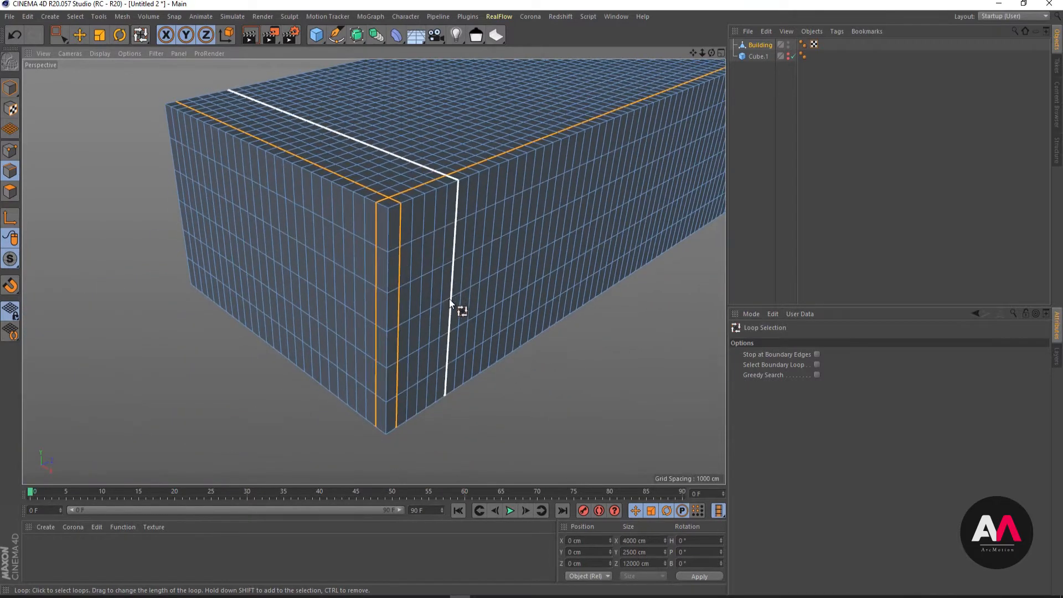
right_click(411, 274)
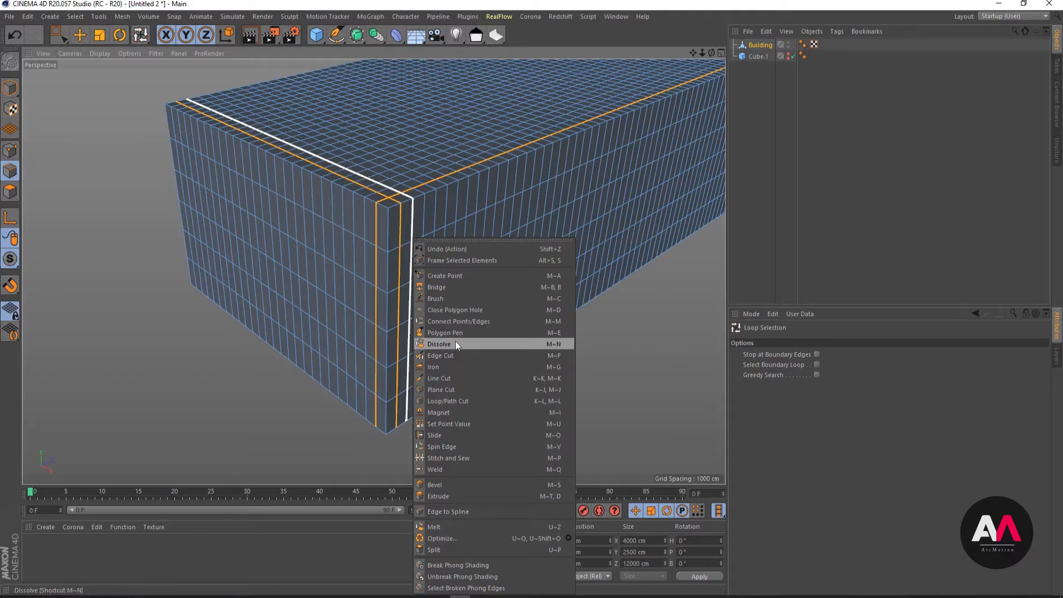
left_click(455, 343)
mouse_move(492, 213)
left_mouse_down("alt")
mouse_move(511, 197)
mouse_move(483, 227)
left_mouse_up("alt")
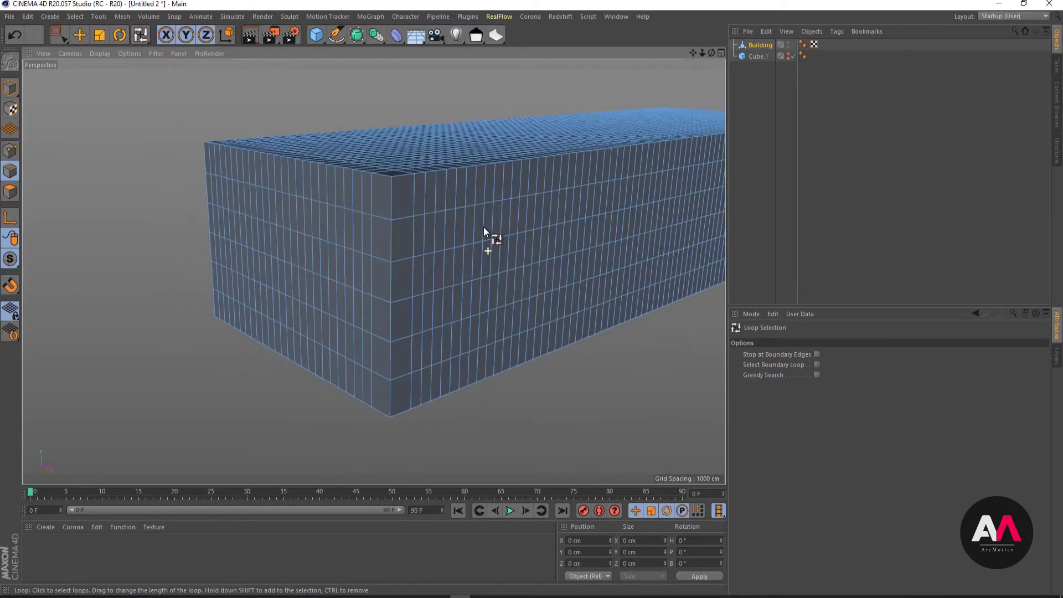
- Select the full column of vertical edges at the front corner and bevel it with Limit enabled, at an offset of about 486 cm
left_click_drag(59, 36, 83, 47)
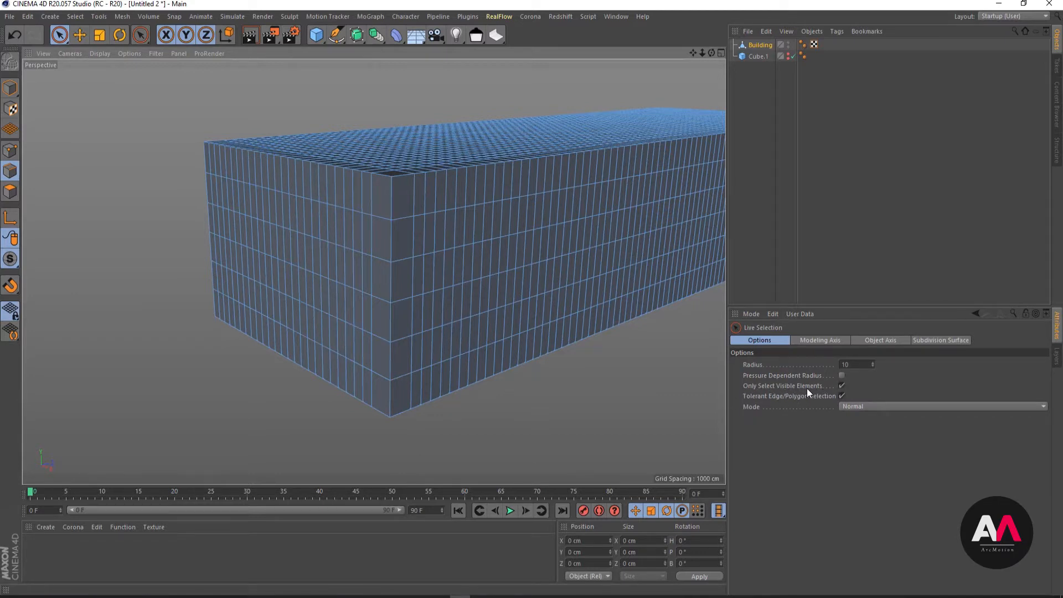
left_click(391, 197)
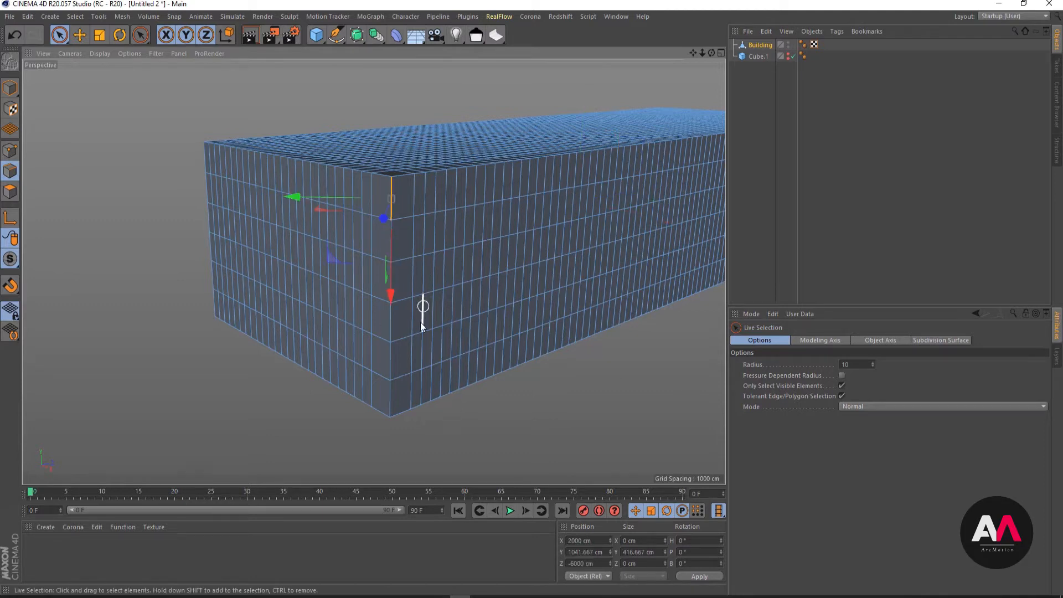
left_click_drag(392, 399, 401, 240)
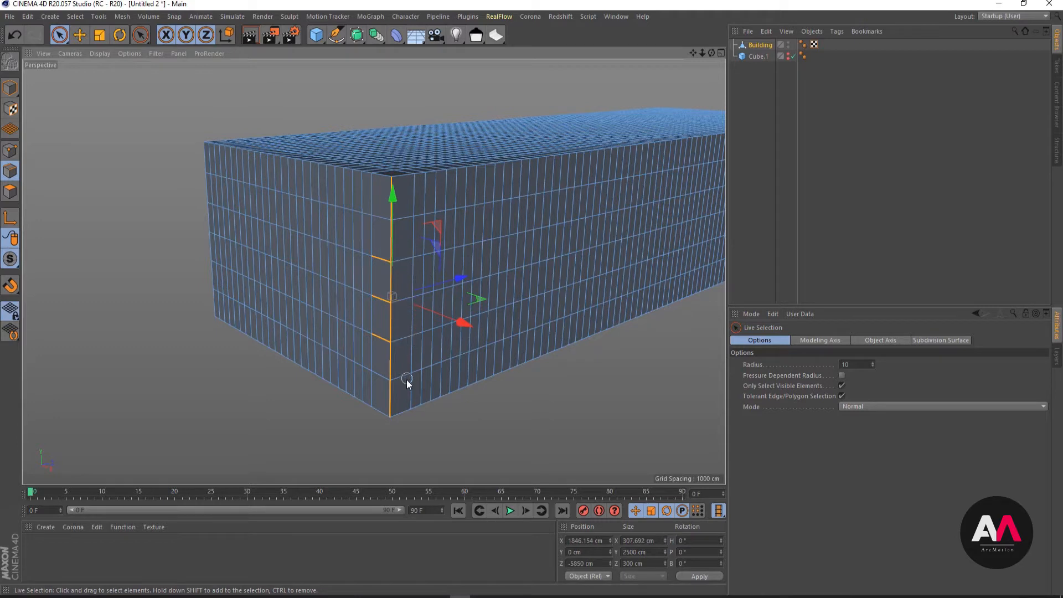
left_click_drag(407, 380, 406, 387, "ctrl")
left_click_drag(378, 336, 377, 255, "ctrl")
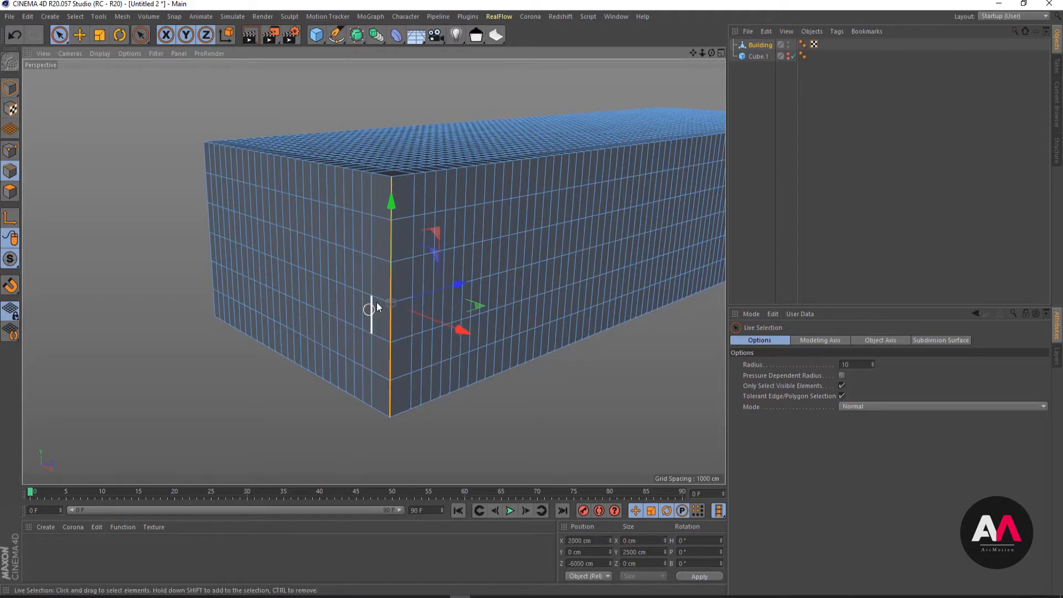
right_click(419, 268)
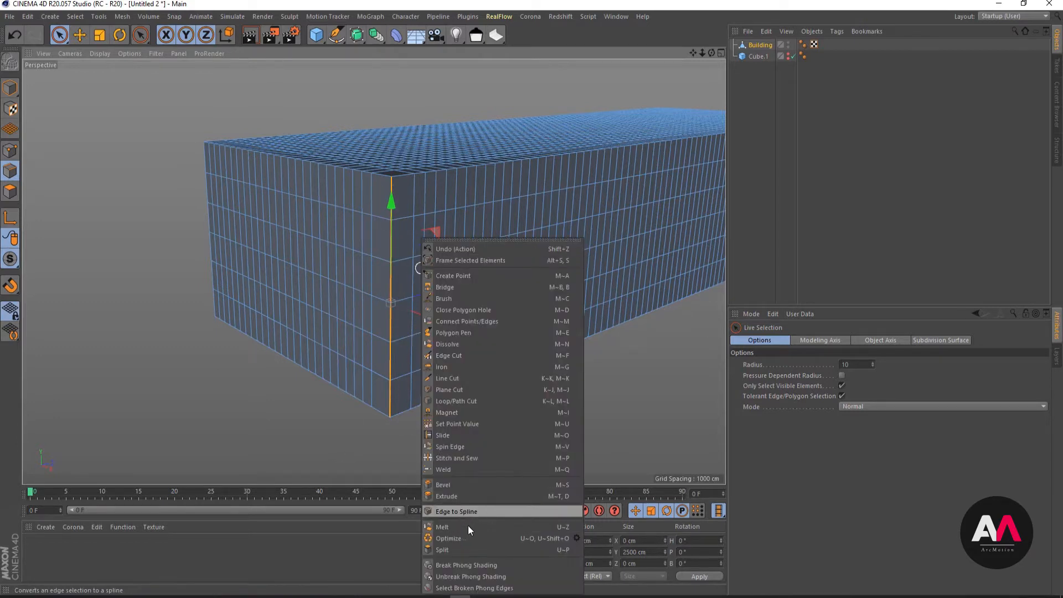
left_click(450, 485)
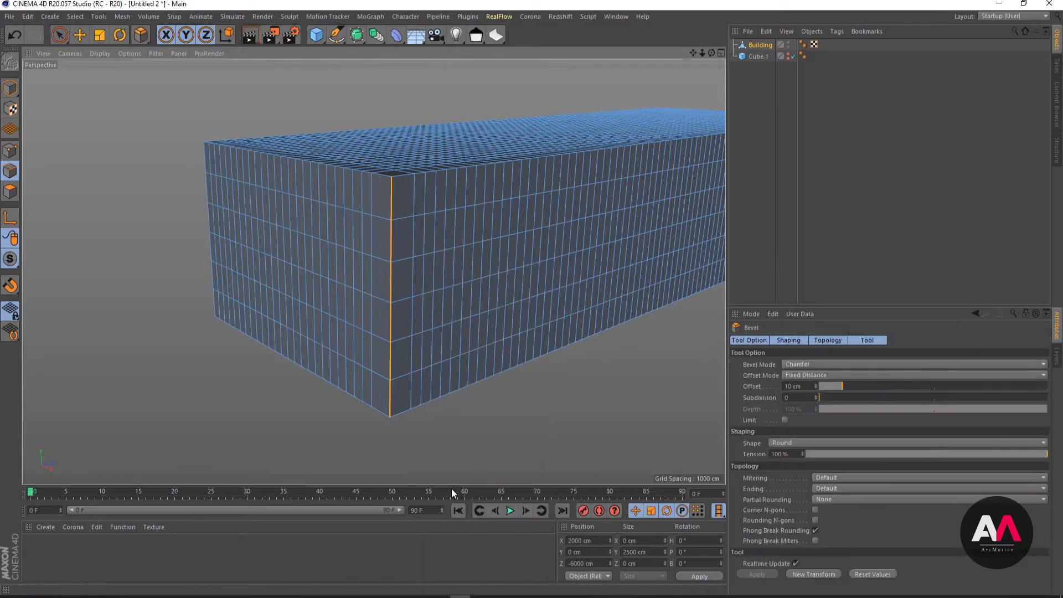
left_click(784, 420)
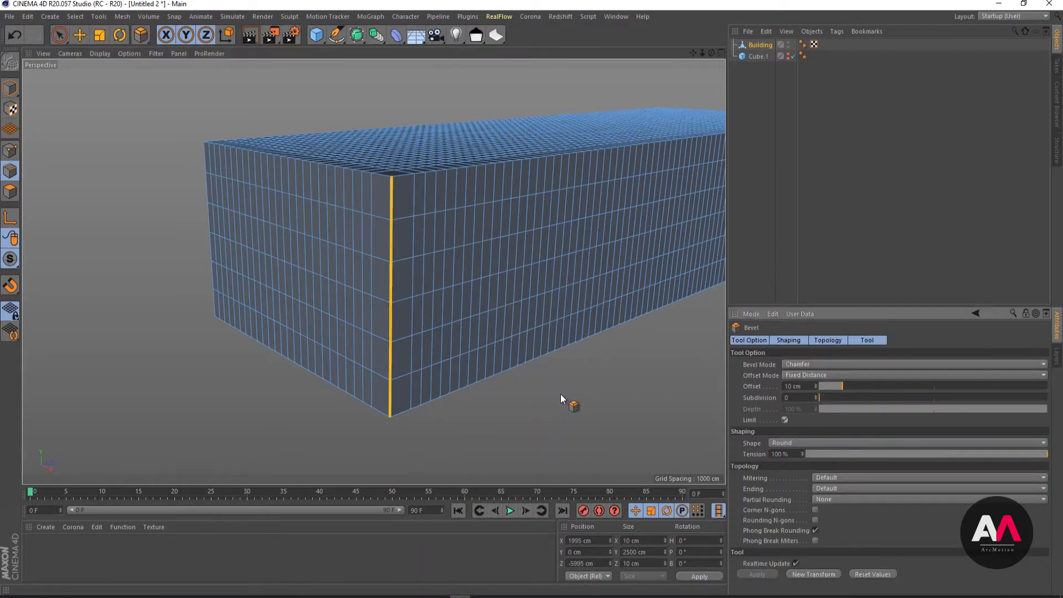
left_click_drag(392, 360, 429, 363)
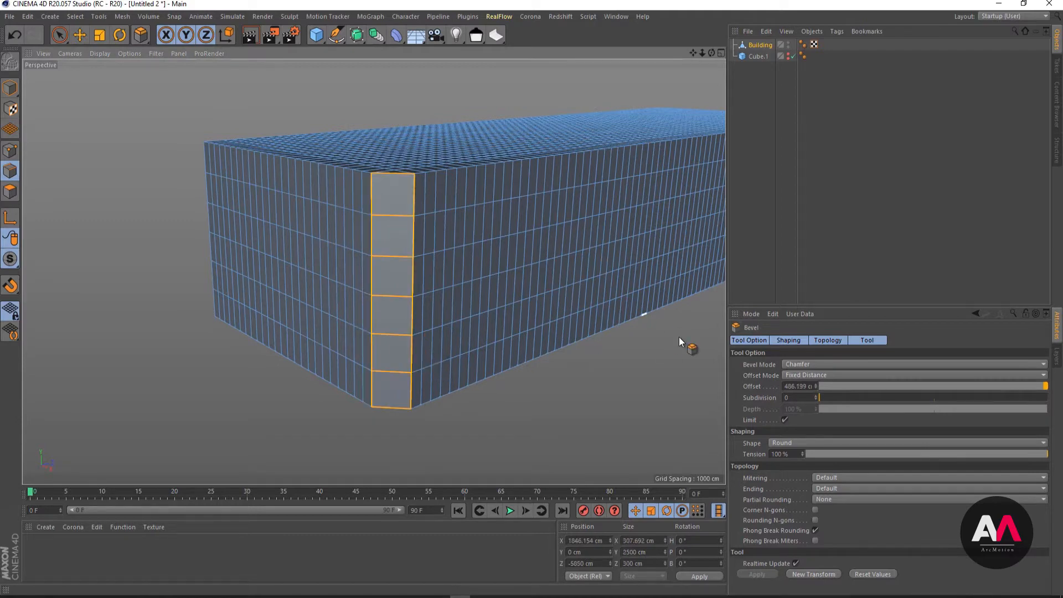
- Set the front corner bevel's subdivision to 3
left_click(816, 396)
left_click(816, 395)
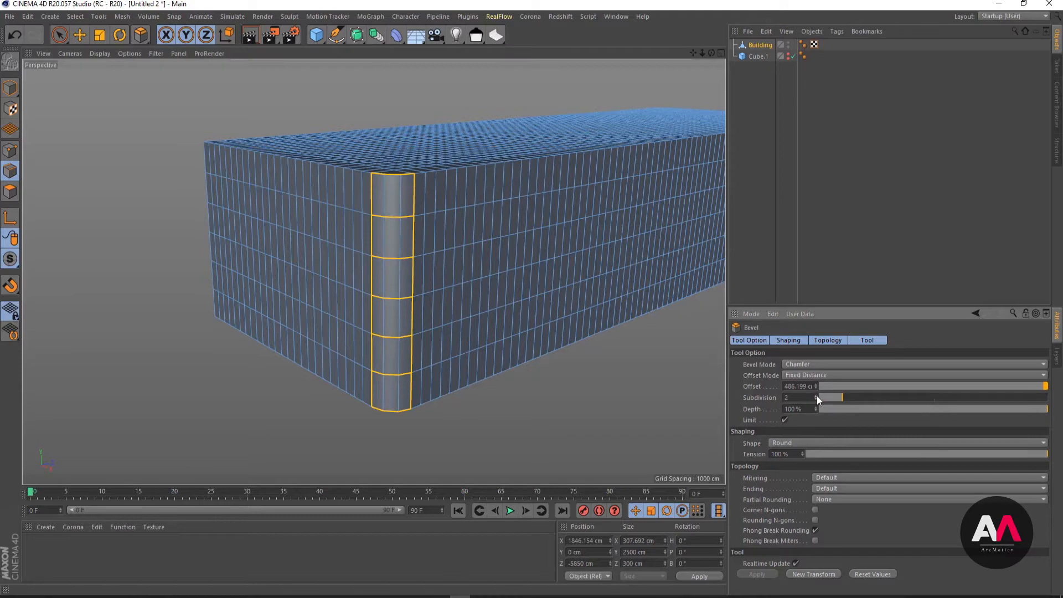
mouse_move(512, 235)
left_mouse_down("alt")
mouse_move(366, 208)
mouse_move(408, 235)
mouse_move(424, 149)
mouse_move(408, 254)
mouse_move(465, 244)
mouse_move(391, 204)
mouse_move(398, 322)
mouse_move(395, 304)
mouse_move(456, 285)
mouse_move(458, 309)
mouse_move(524, 225)
left_mouse_up("alt")
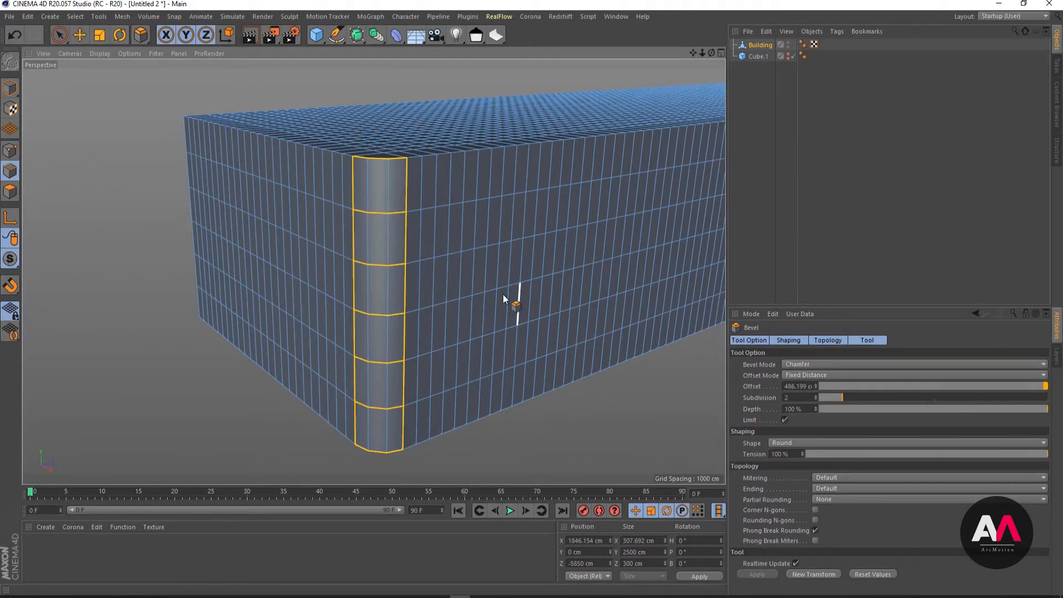
left_click(816, 396)
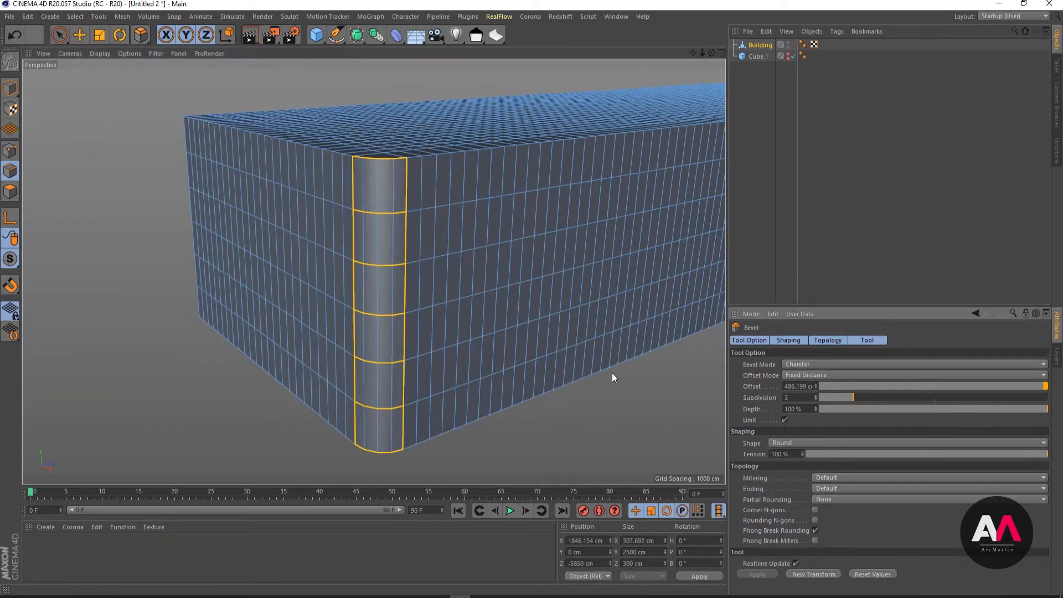
- Switch to Photos and compare the rounded corner with the facade in the Zahner Factory.jpg reference
left_click_drag(451, 241, 301, 346, "alt")
left_click_drag(301, 346, 338, 336, "alt")
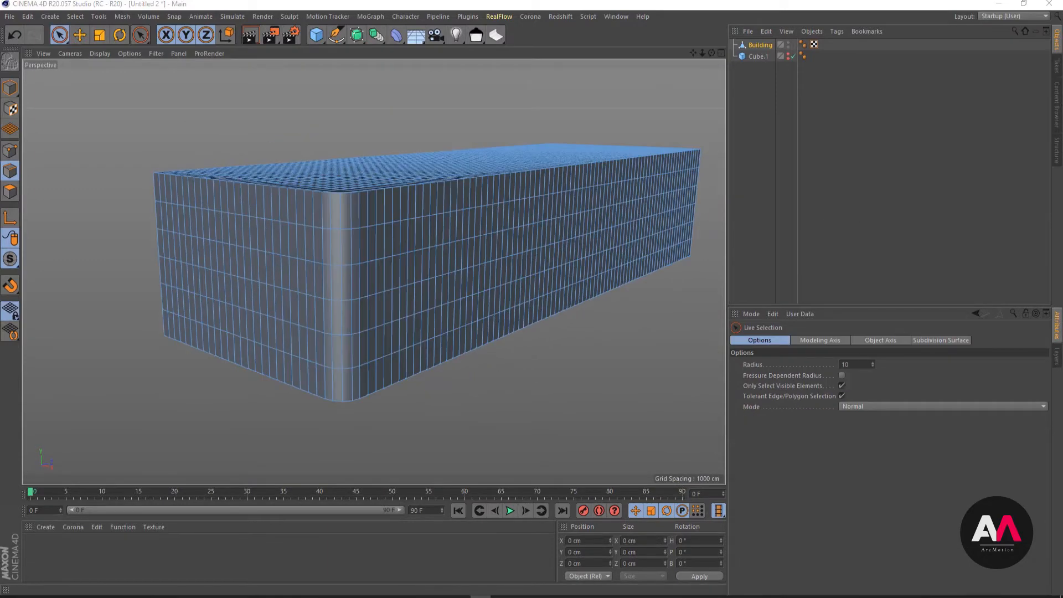
key("alt+Tab")
left_click_drag(819, 52, 735, 48)
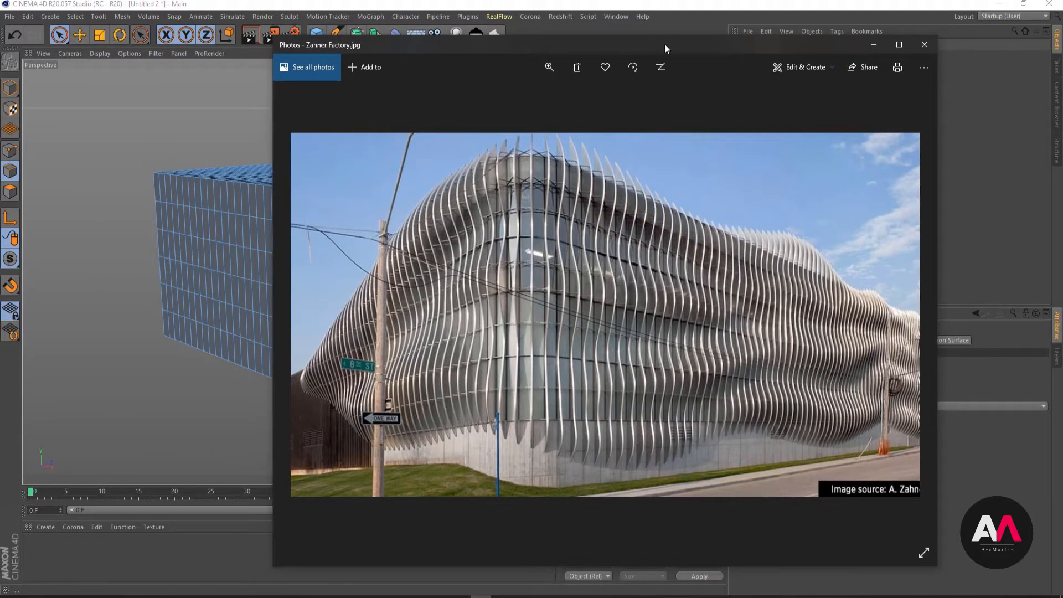
left_click_drag(665, 45, 1062, 59)
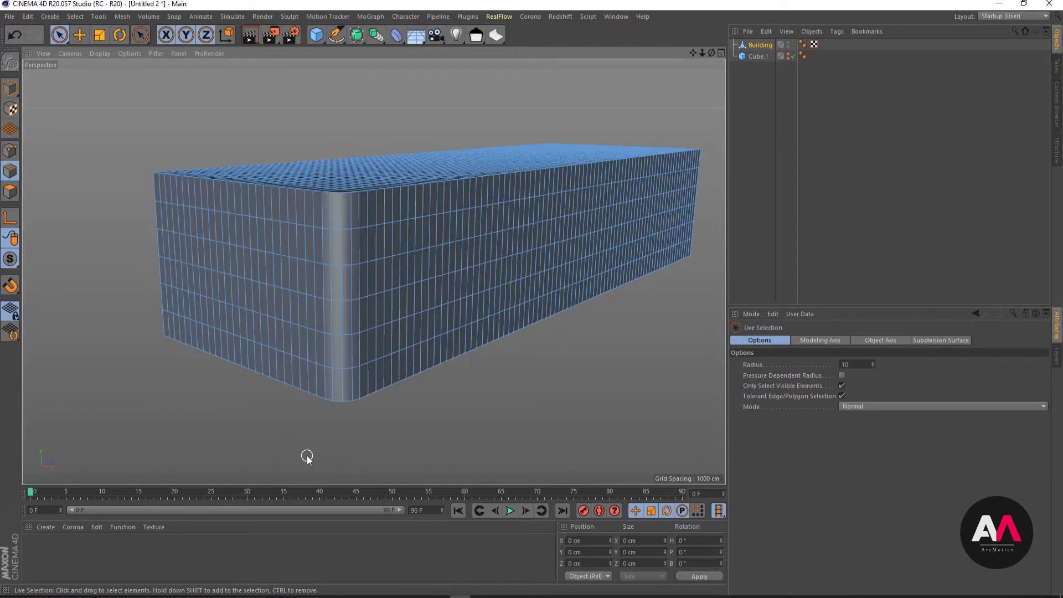
- Loop-select the five horizontal edge loops running around the Building's facade between its base and roof
key("u")
key("l")
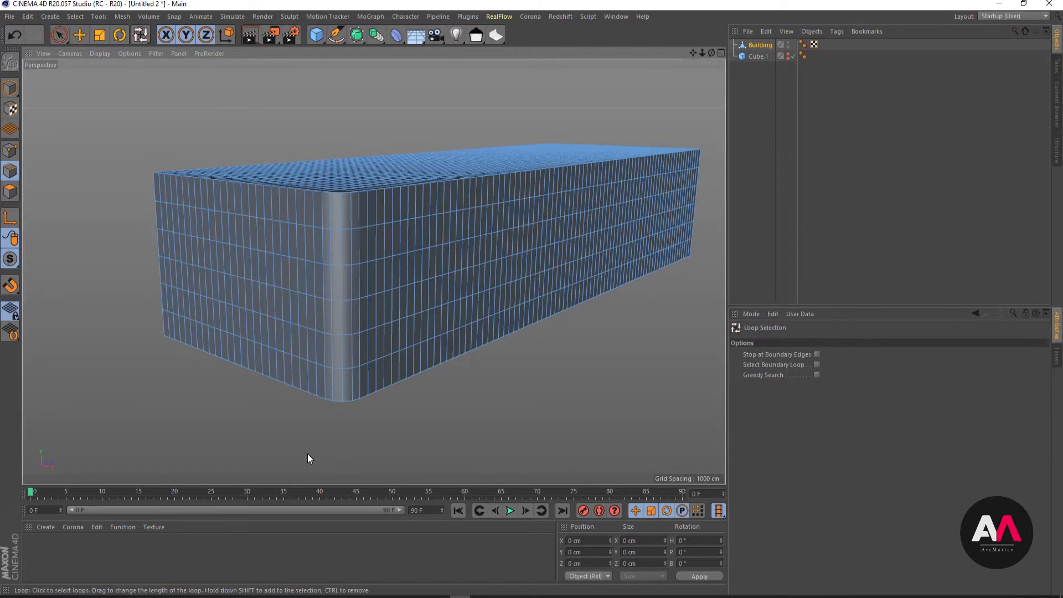
left_click(354, 368)
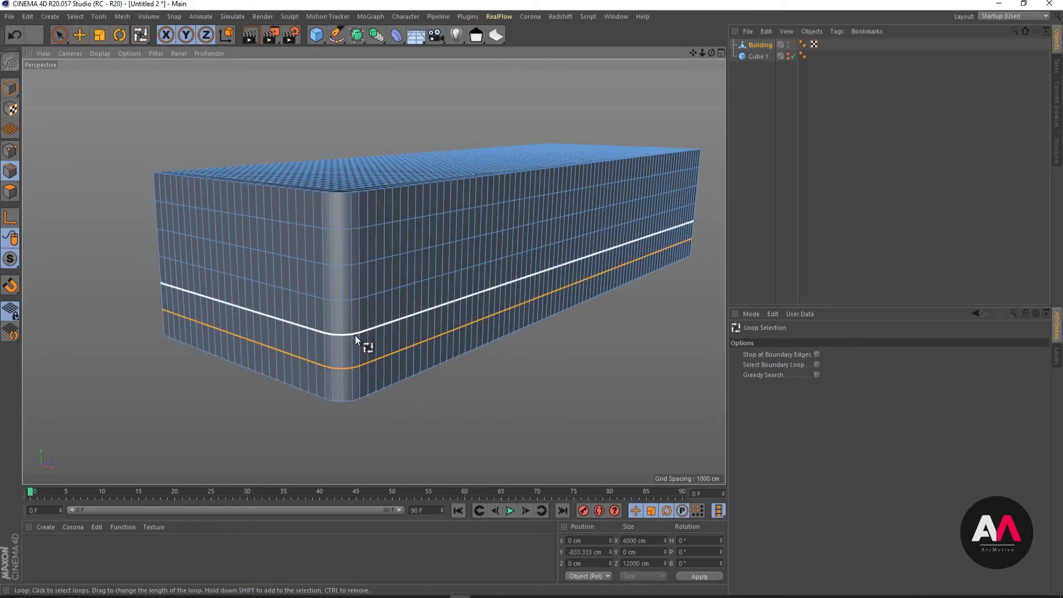
left_click(354, 335, "shift")
left_click(355, 300, "shift")
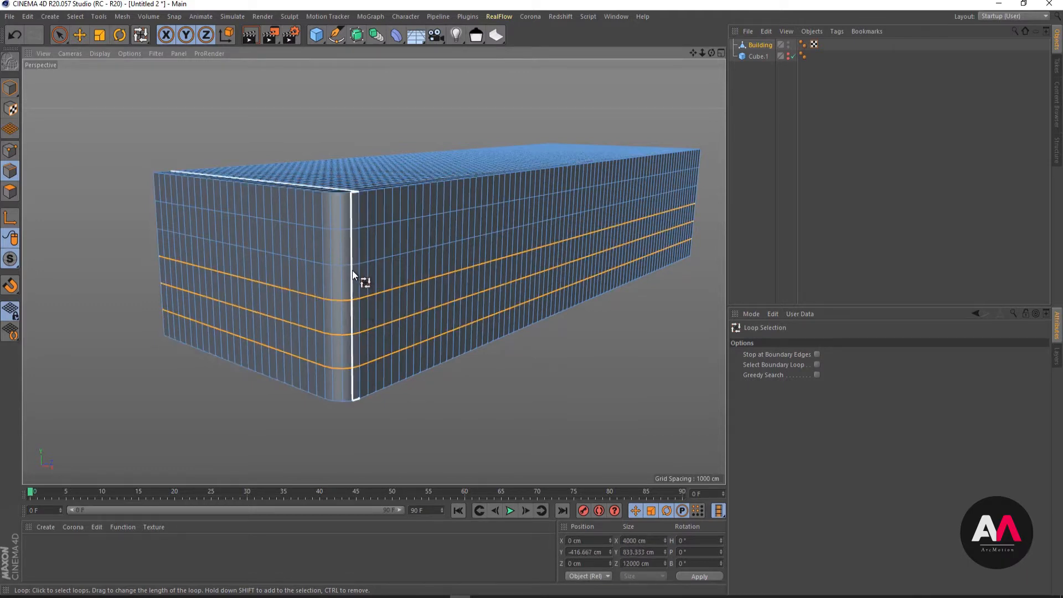
left_click(354, 264, "shift")
left_click(348, 228, "shift")
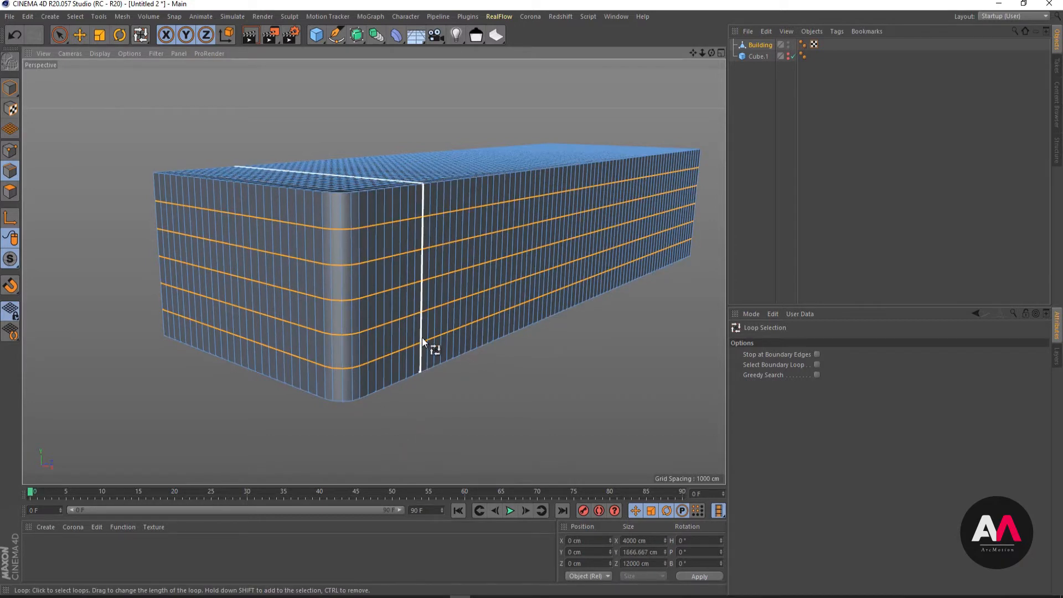
- Slide the five selected horizontal edge loops upward together with Edge Slide at an offset of -120 cm
key("m")
key("o")
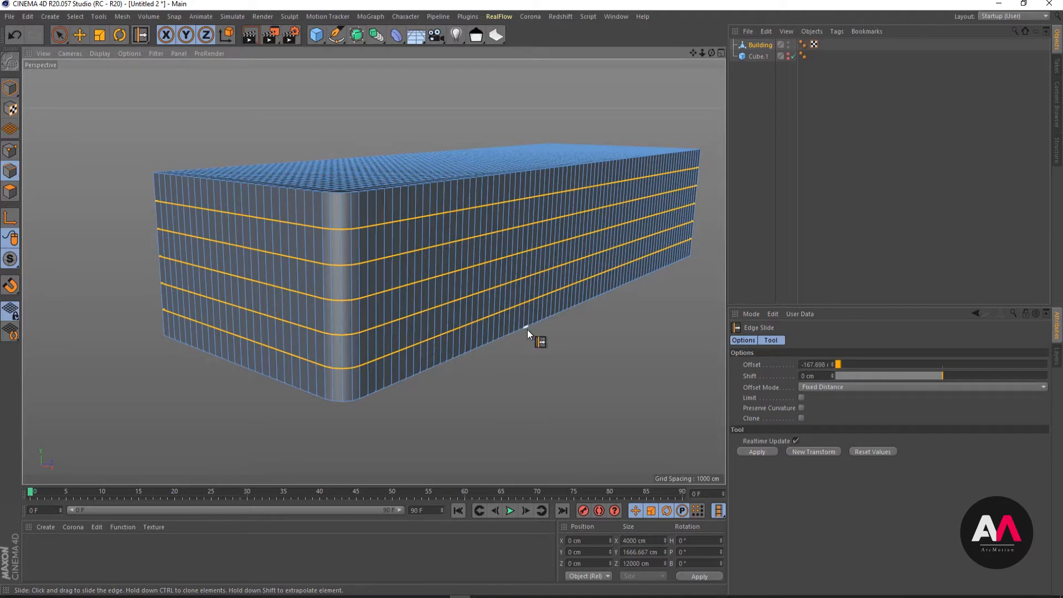
double_click(810, 365)
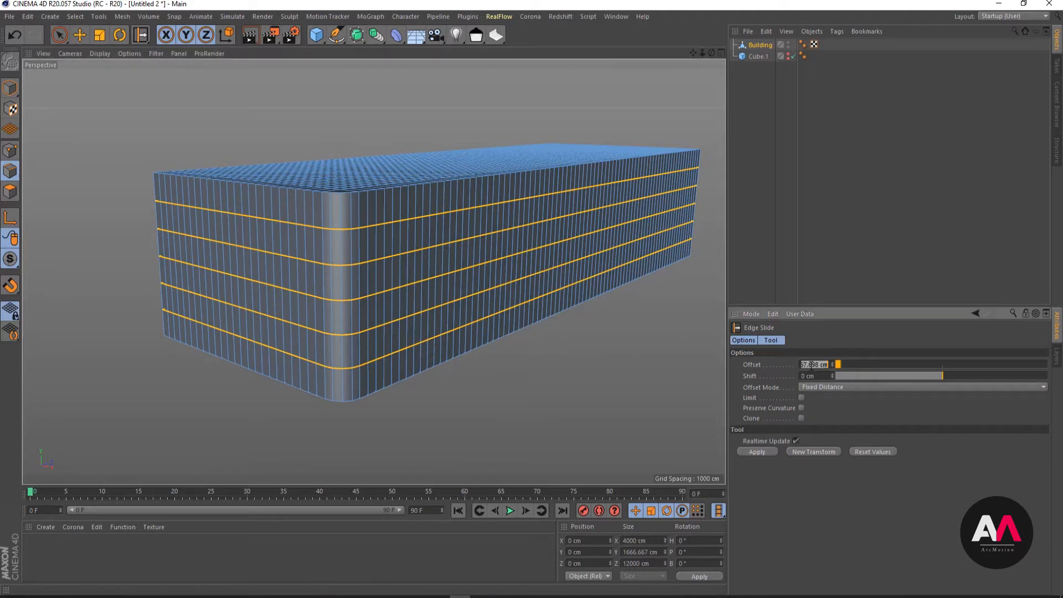
type("0")
key("Return")
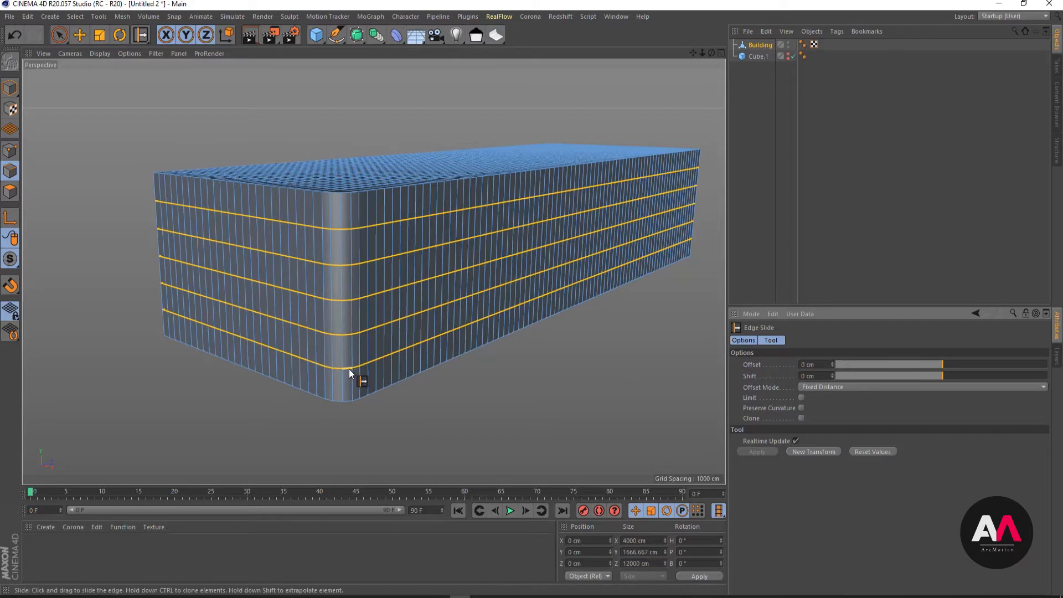
left_click_drag(349, 369, 348, 359)
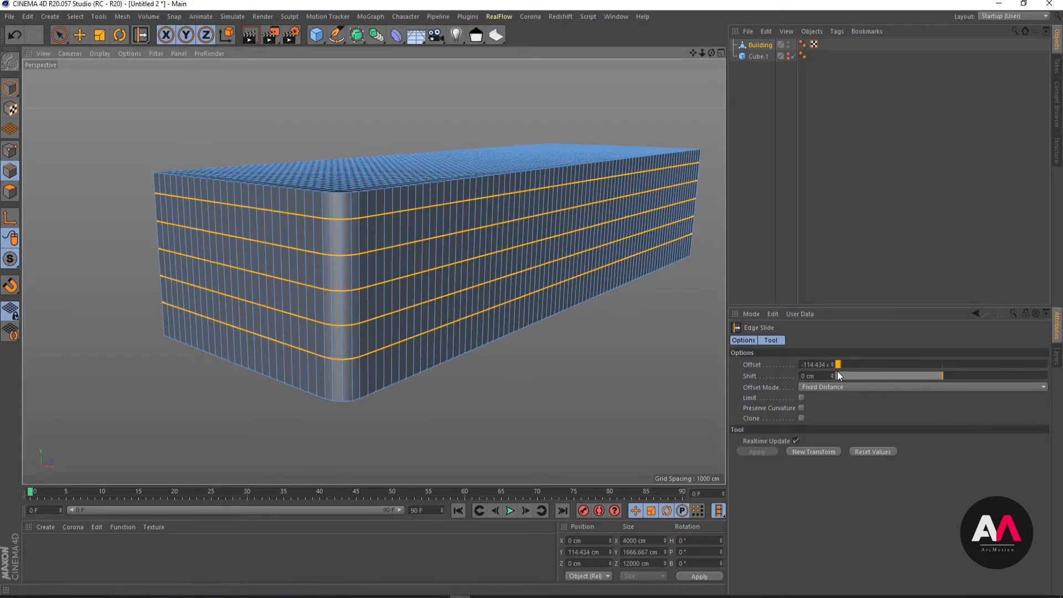
double_click(816, 364)
type("-13")
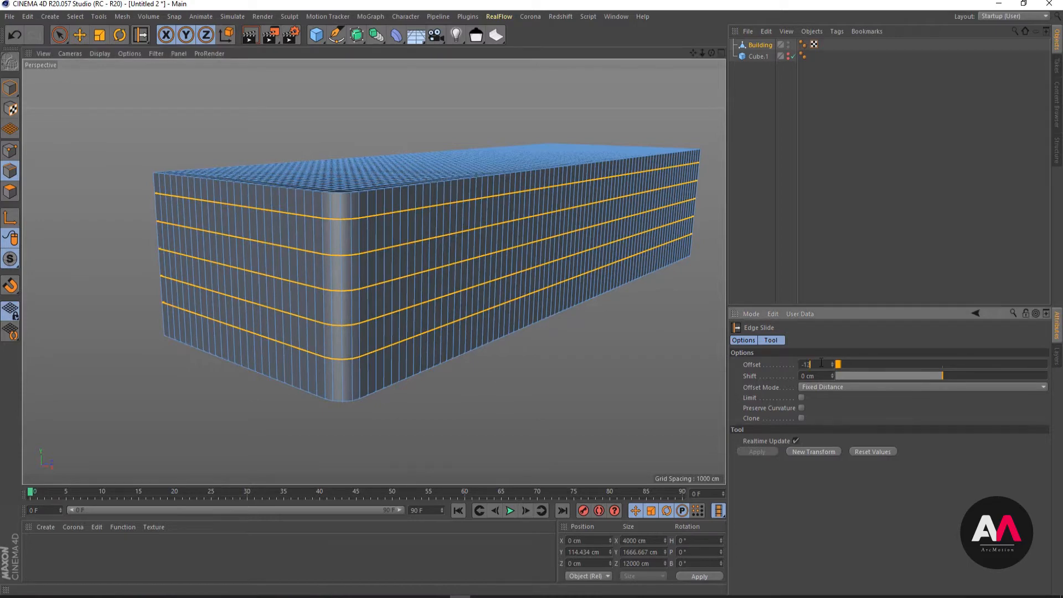
key("Return")
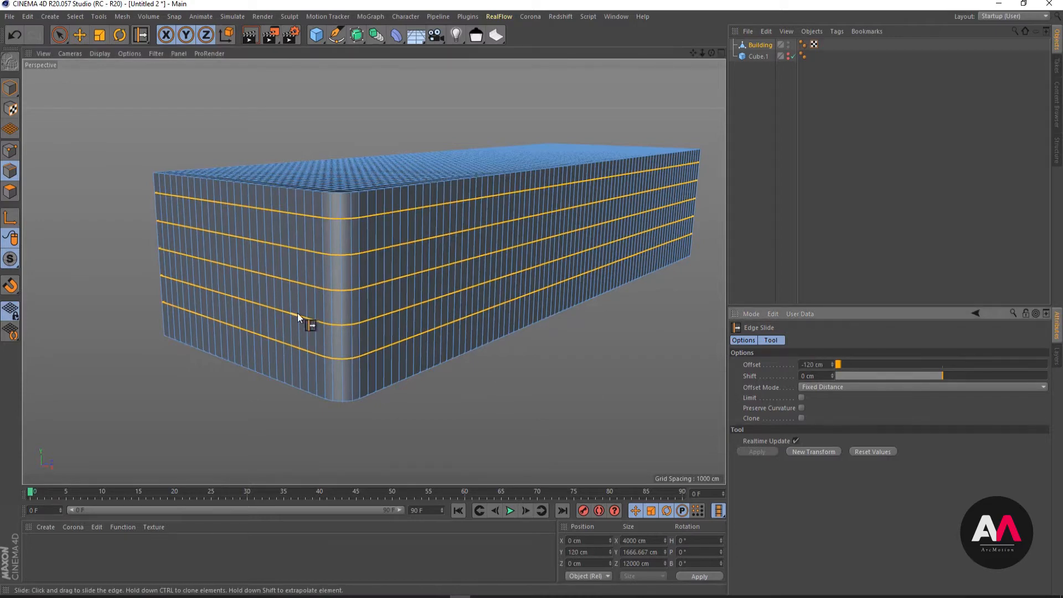
- Hide the Building object and clear the object selection
left_click_drag(407, 335, 409, 297, "alt")
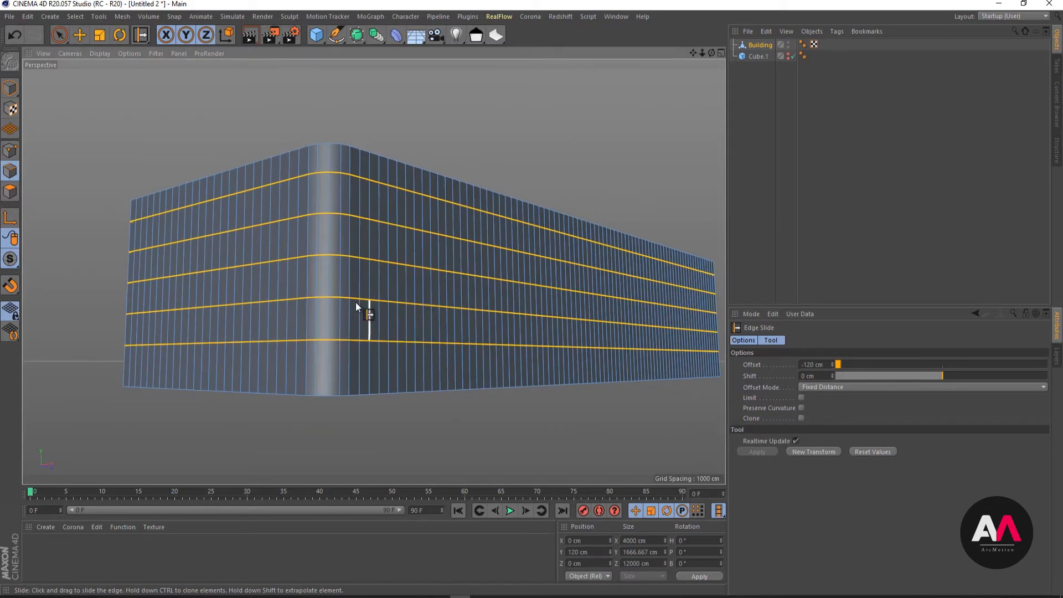
scroll(189, 361, "down", 1)
scroll(428, 227, "up", 1)
left_click_drag(353, 271, 361, 287, "alt")
left_click(767, 47)
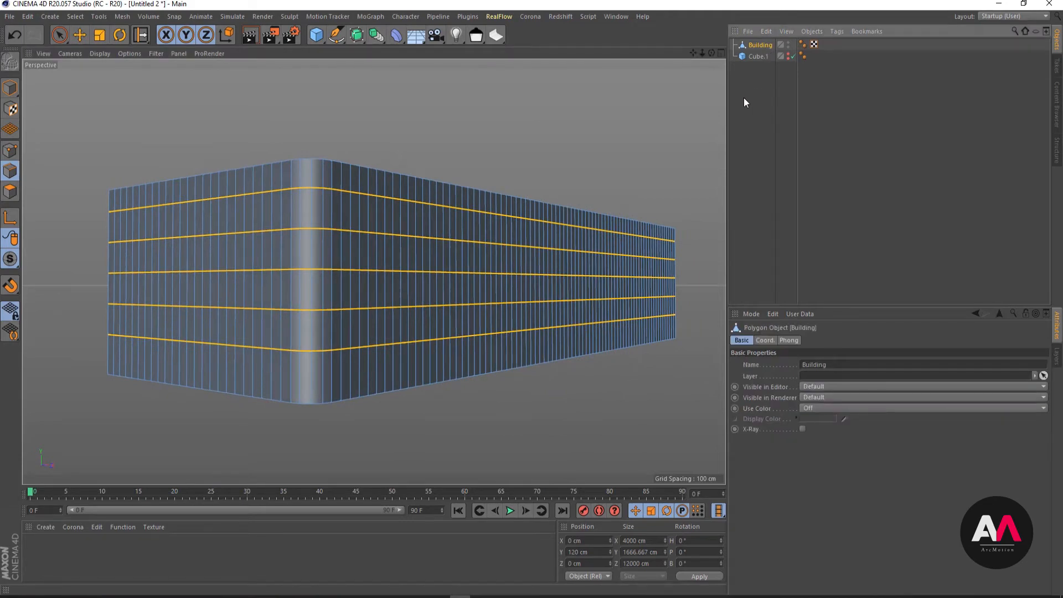
left_click_drag(375, 246, 377, 268, "alt")
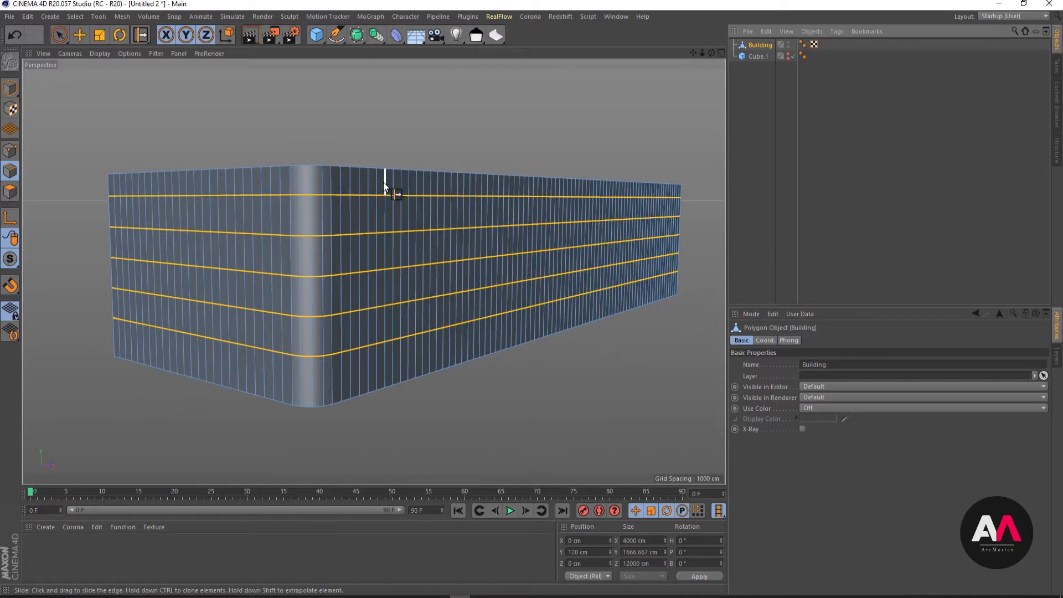
left_click(788, 46)
left_click(758, 162)
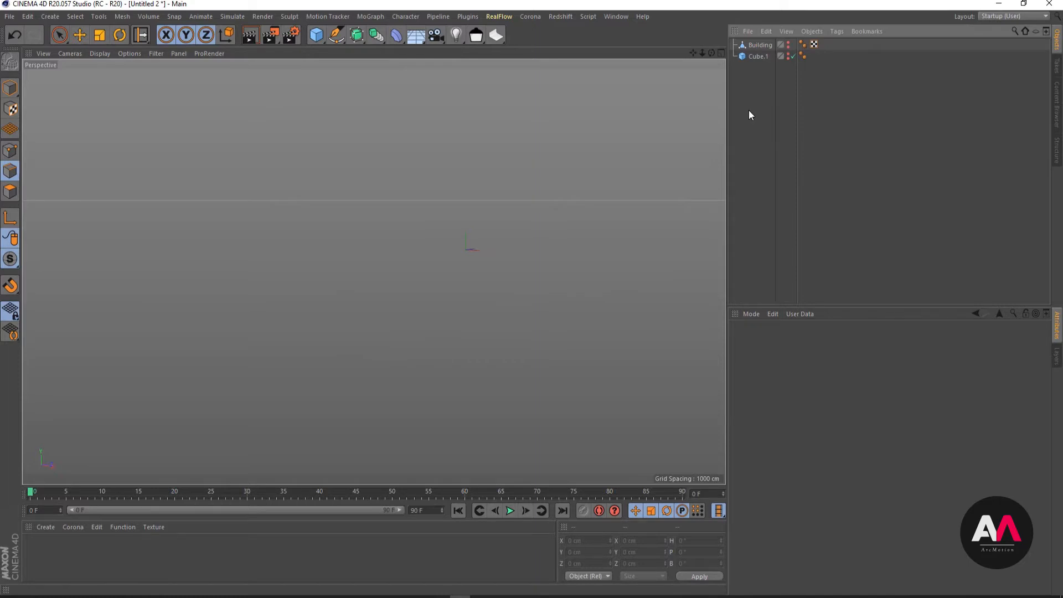
- Add a new cube primitive and rename it Panel
left_click(317, 36)
left_click_drag(483, 256, 471, 276, "alt")
left_click(66, 36)
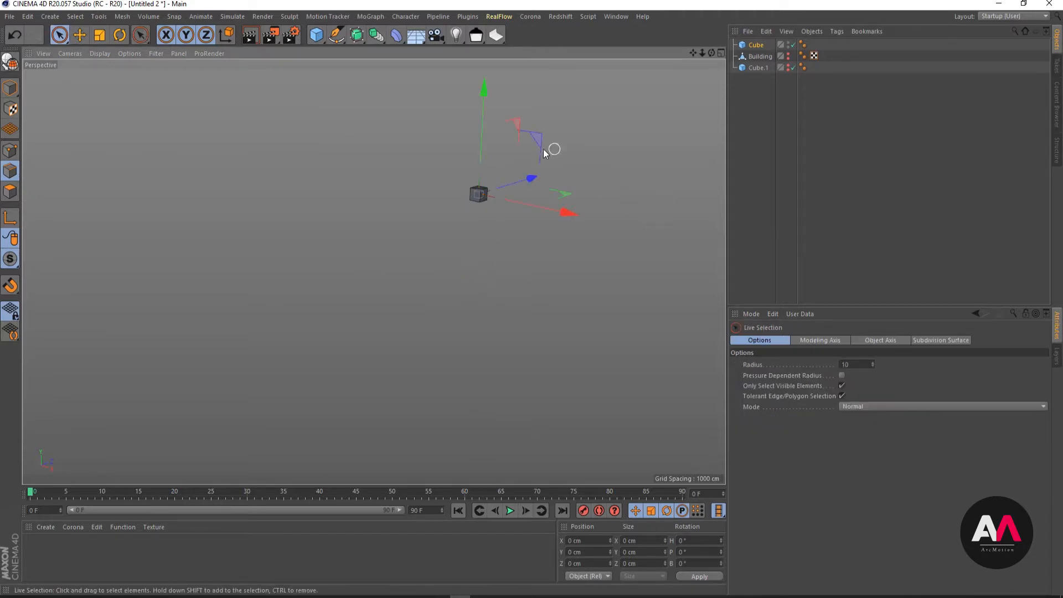
left_click_drag(550, 147, 699, 83, "alt")
double_click(757, 45)
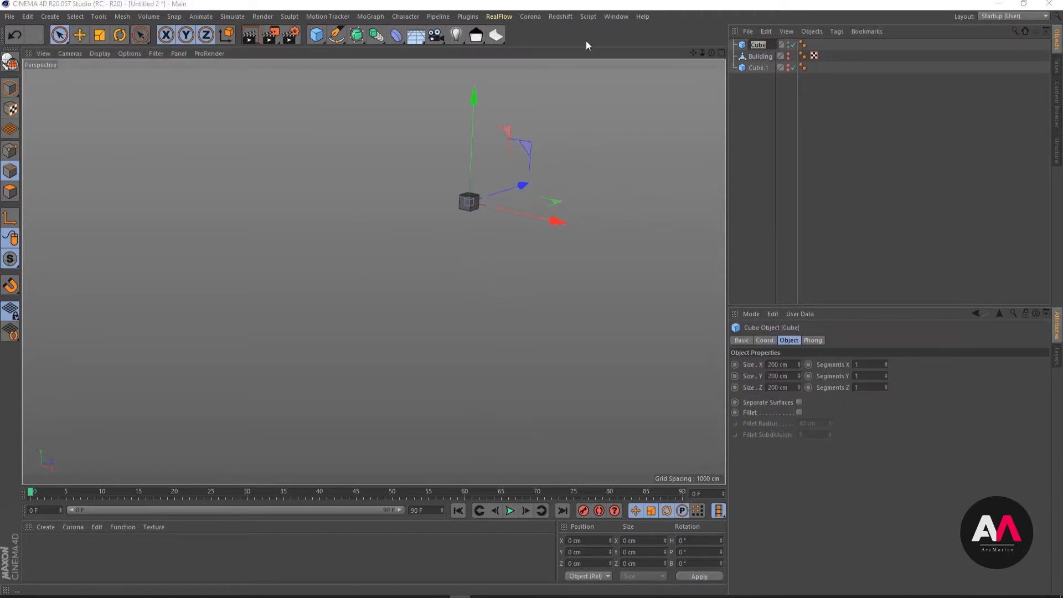
type("Panel")
key("Return")
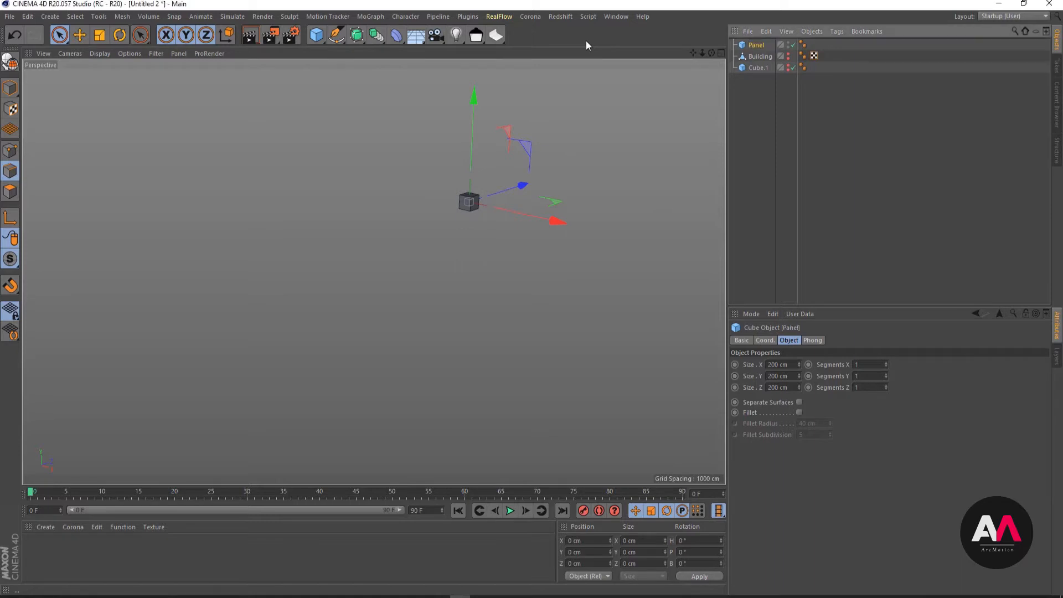
- Set the Panel's size to 50 cm in X, 2500 cm in Y and 10 cm in Z
left_click(795, 363)
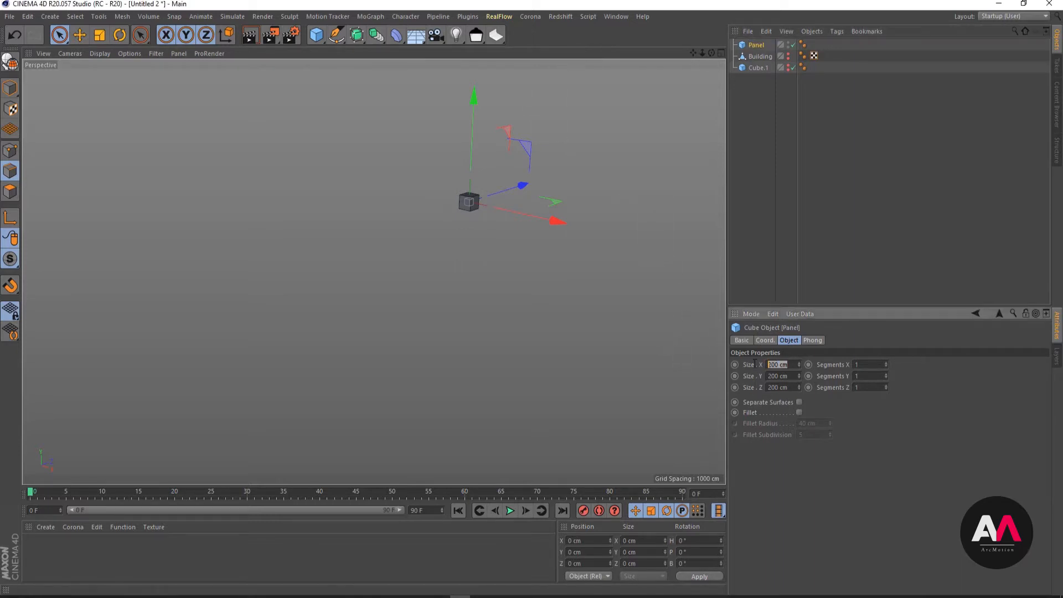
left_click(793, 375)
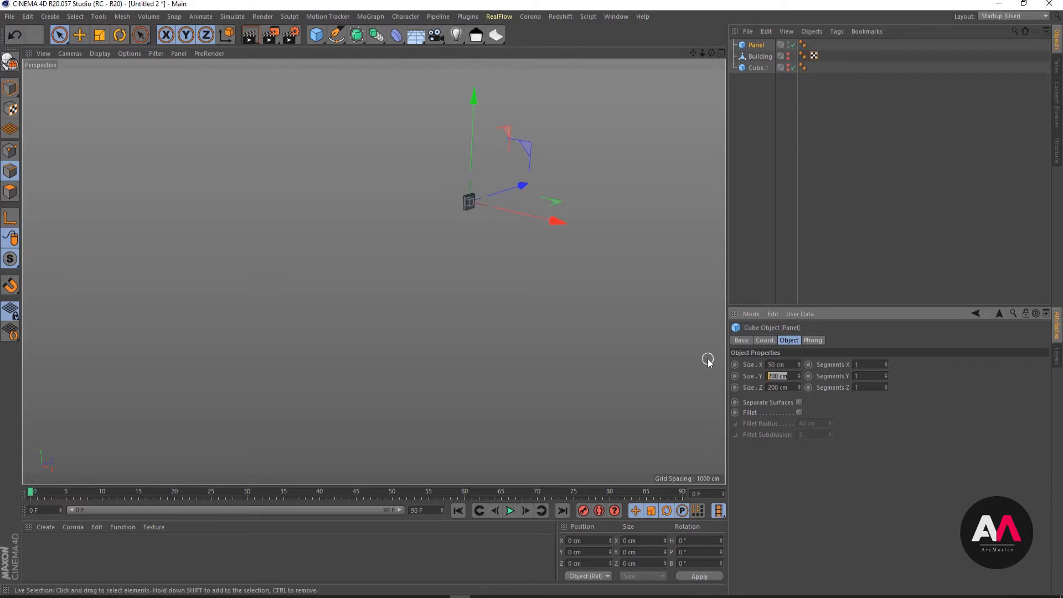
type("20")
key("Return")
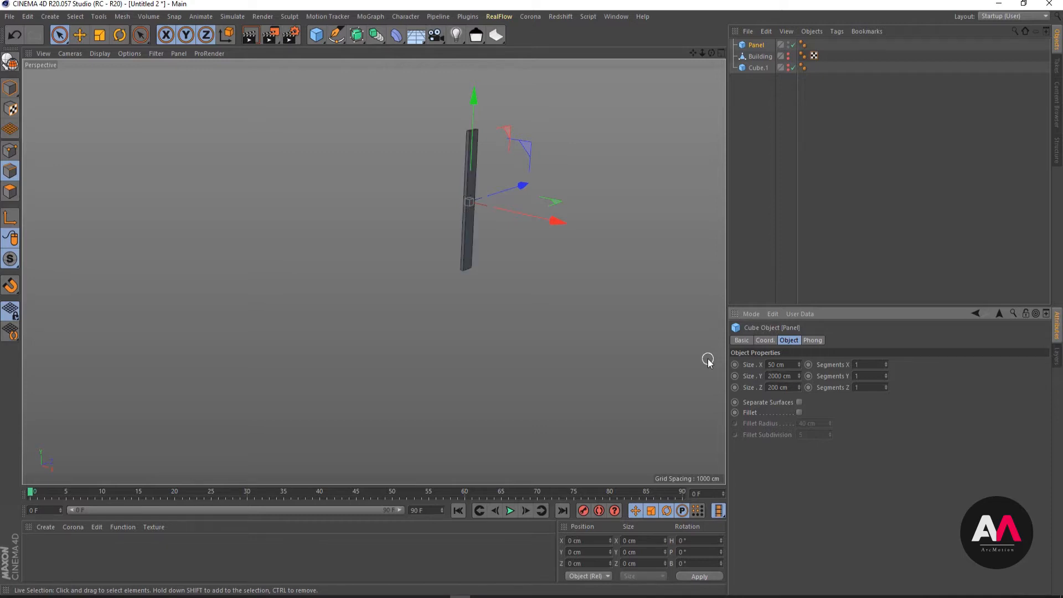
left_click(791, 376)
type("2500")
key("Return")
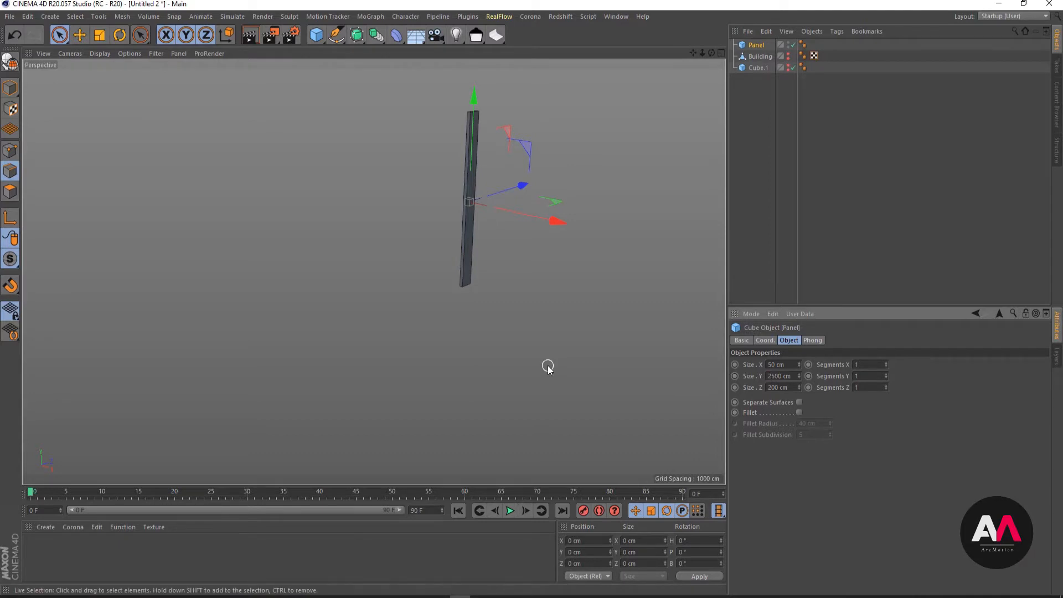
double_click(787, 389)
type("10")
key("Return")
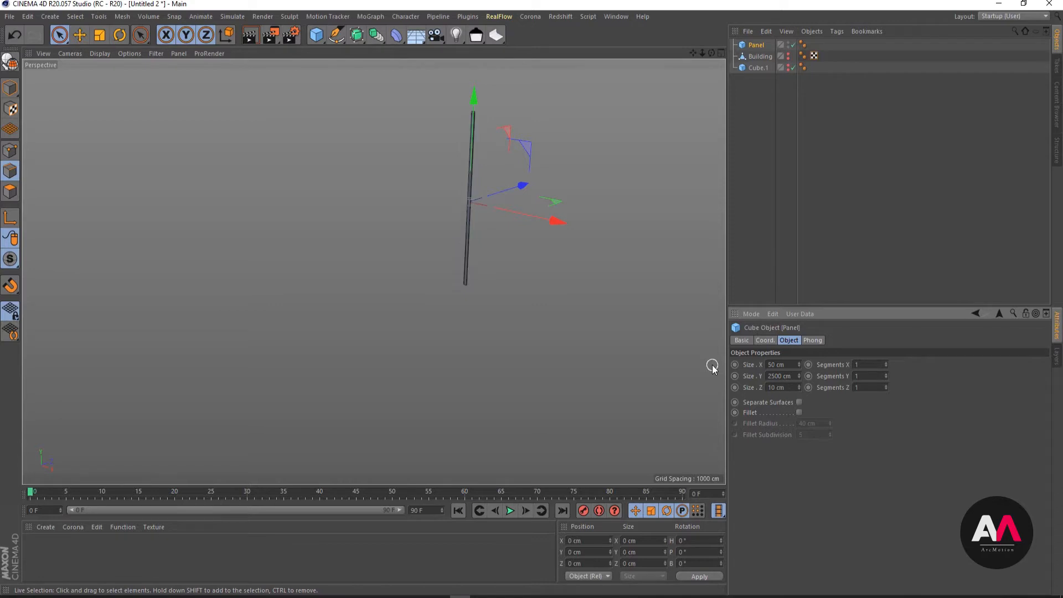
- Set the Panel's segments to 2 in X, 4 in Y and 2 in Z
middle_click_drag(480, 225, 403, 406, "alt")
scroll(403, 406, "up", 6)
right_click_drag(406, 336, 473, 297, "alt")
left_click_drag(473, 297, 526, 152, "alt")
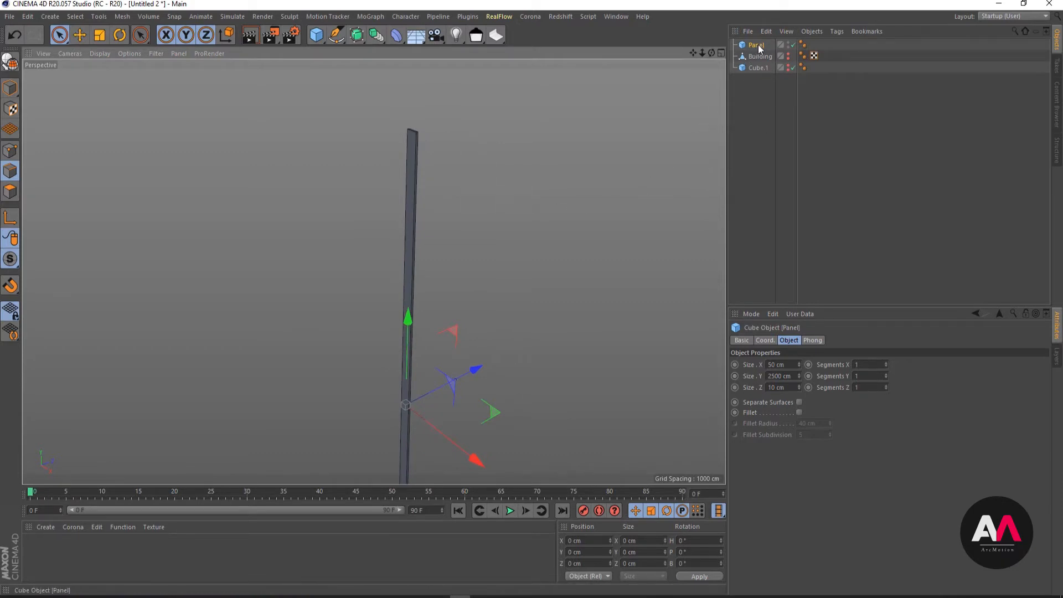
right_click_drag(346, 135, 250, 227, "alt")
right_click_drag(332, 213, 370, 225, "alt")
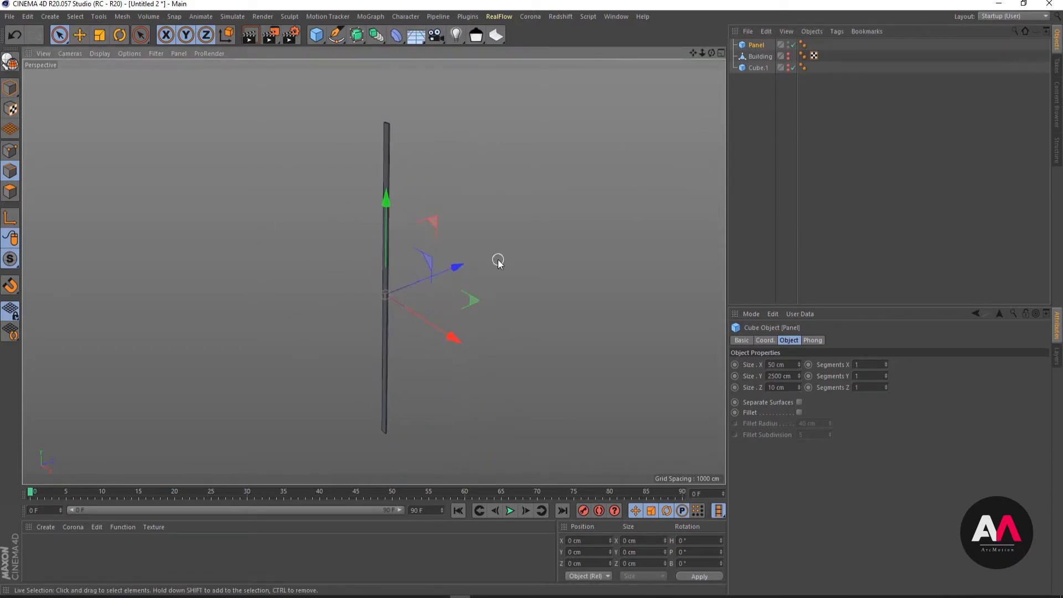
left_click(886, 375)
left_click(886, 374)
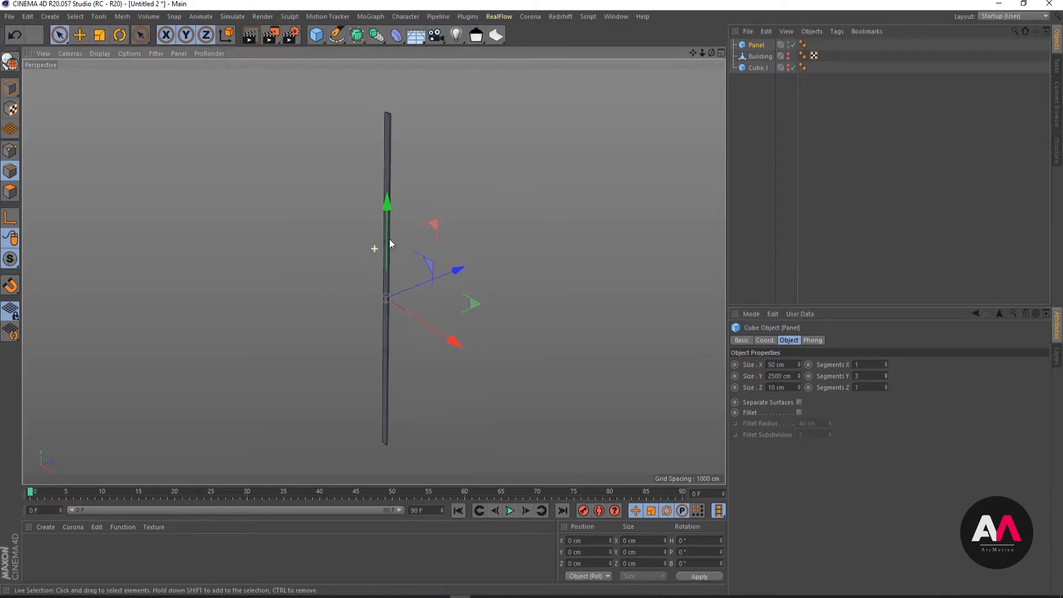
left_click_drag(389, 240, 484, 261, "alt")
left_click(886, 375)
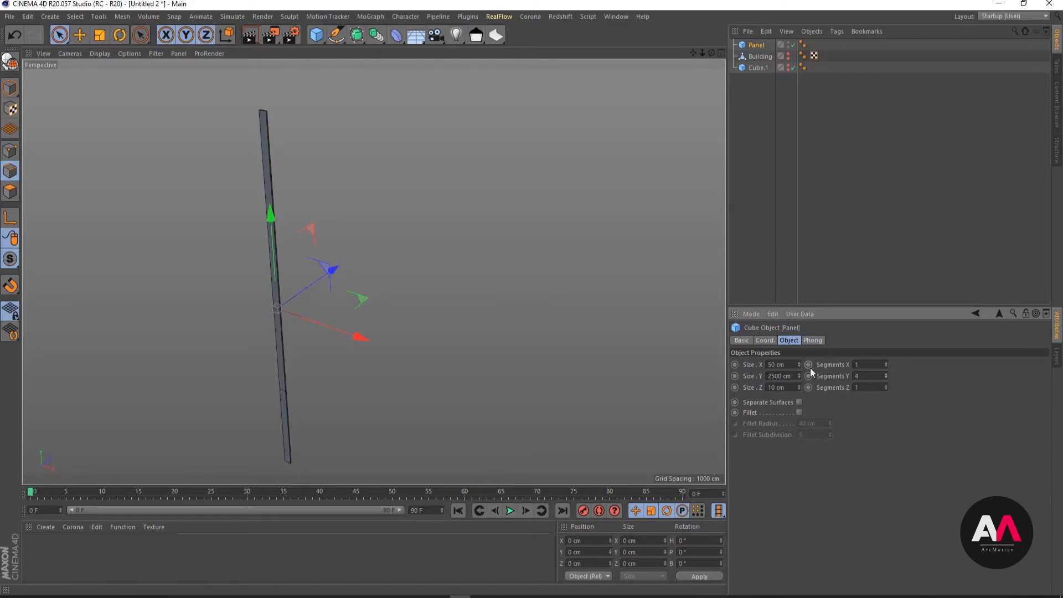
left_click(886, 363)
left_click(885, 386)
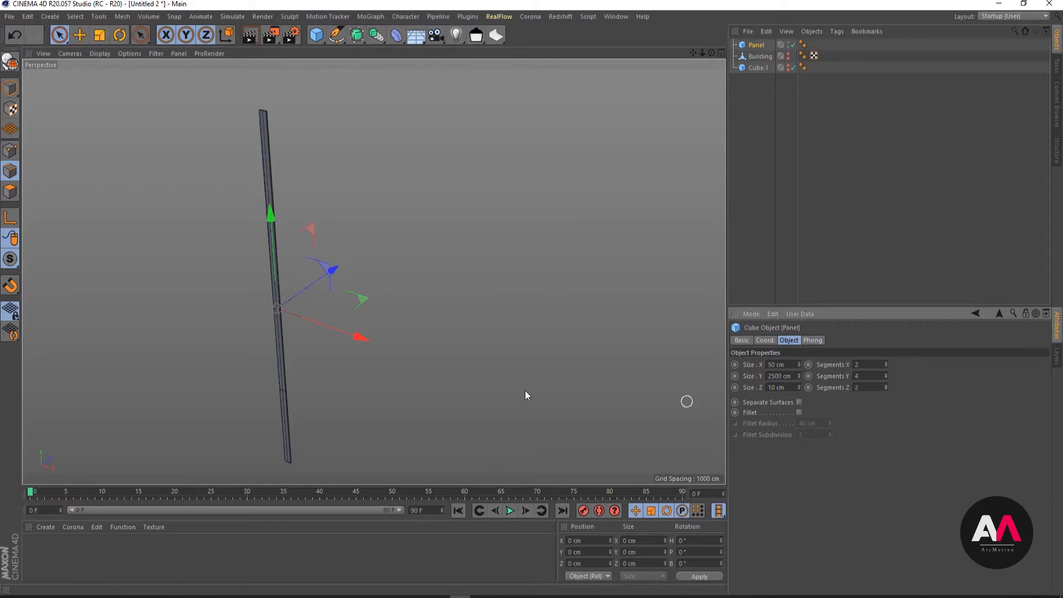
- Convert the Panel from a parametric cube into an editable polygon object
scroll(271, 118, "up", 2)
right_click_drag(299, 88, 446, 61, "alt")
right_click_drag(334, 276, 285, 267, "alt")
right_click_drag(256, 121, 410, 107, "alt")
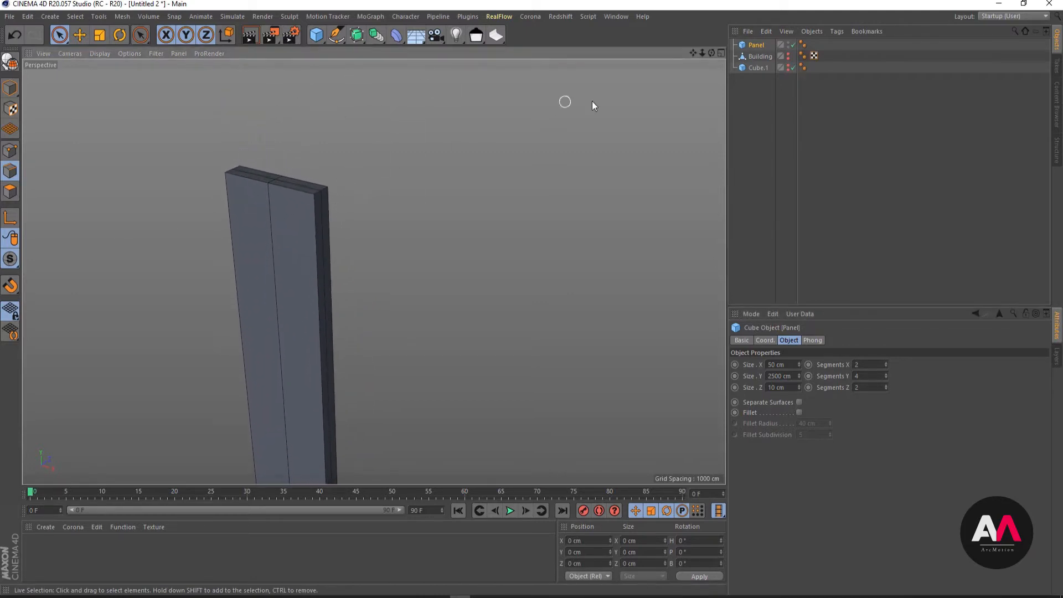
left_click(10, 60)
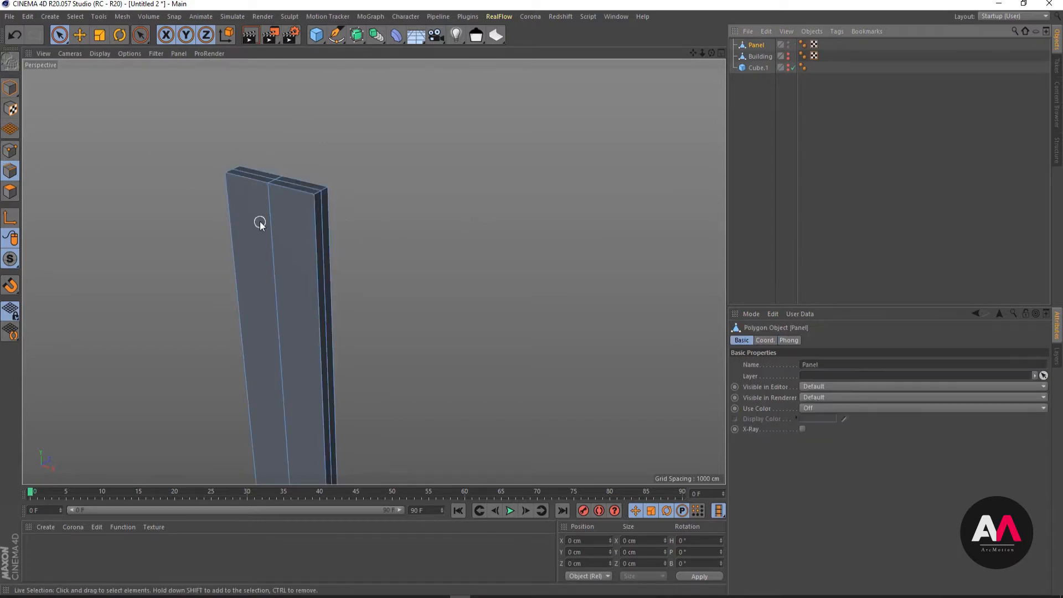
- Loop-select the lengthwise edge loop along the middle of the Panel's wide face and slide it about 23.9 cm toward one side edge
key("u")
key("l")
left_click(278, 221)
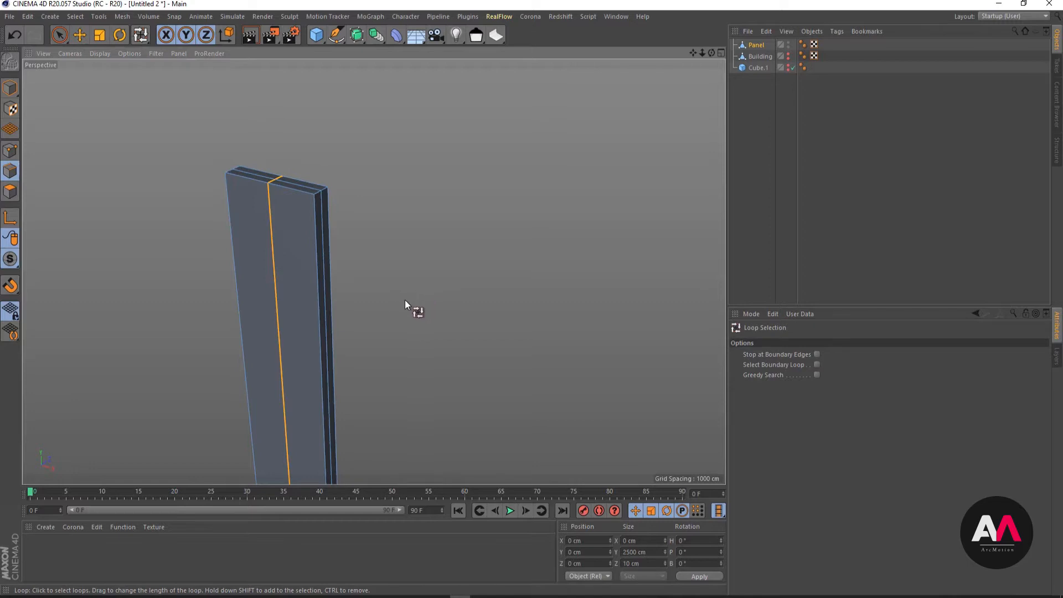
key("m")
key("o")
left_click_drag(282, 311, 93, 234)
left_click_drag(244, 249, 237, 192, "alt")
left_click_drag(324, 188, 310, 196, "alt")
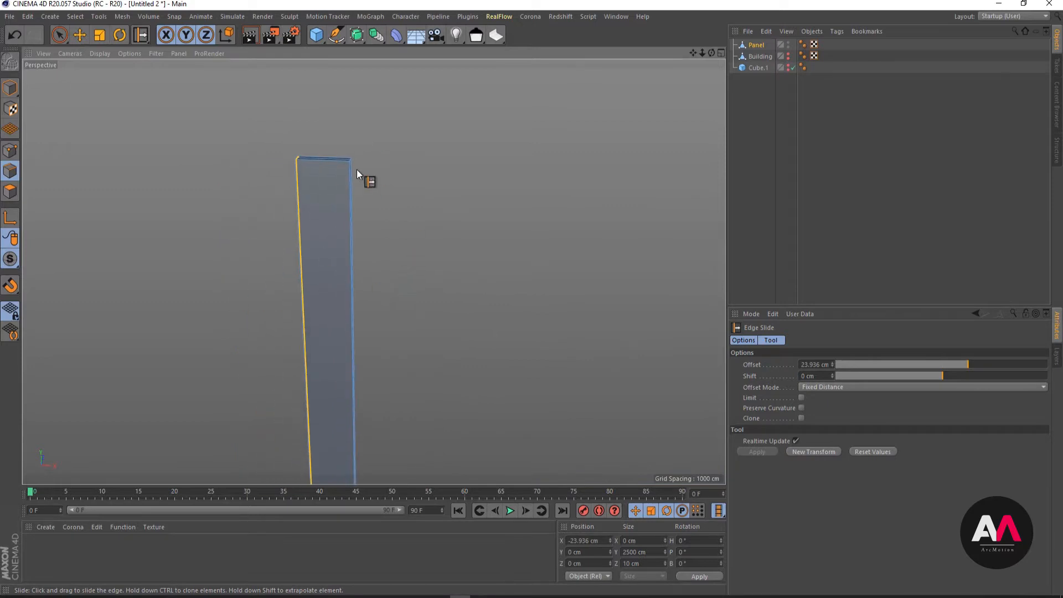
- Scale the Panel's outer-edge corner points at both ends together along Y to about 1987 cm apart, tapering both tips
left_click(60, 35)
left_click(113, 51)
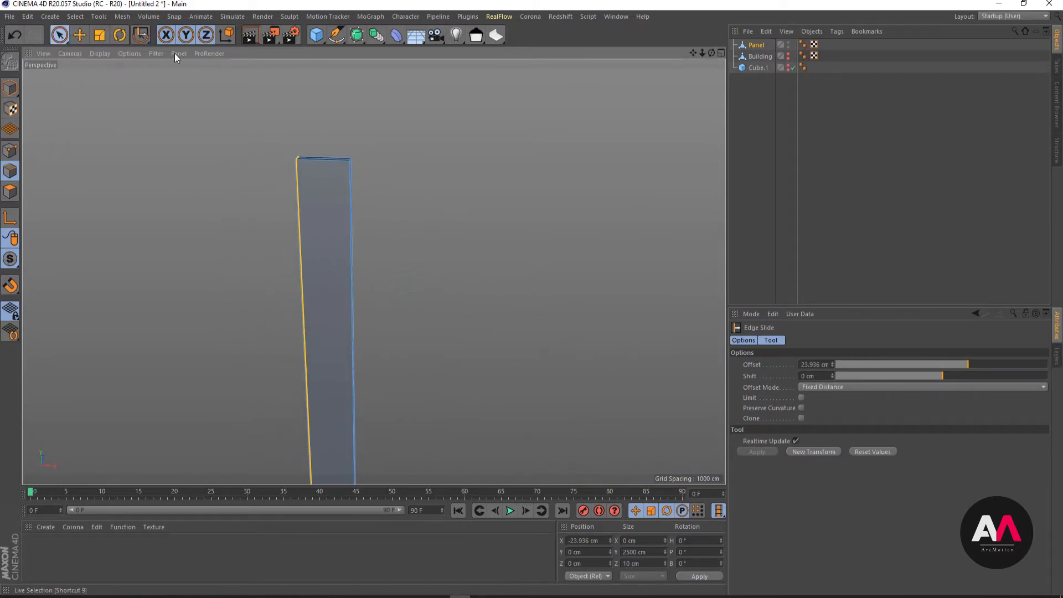
left_click(10, 149)
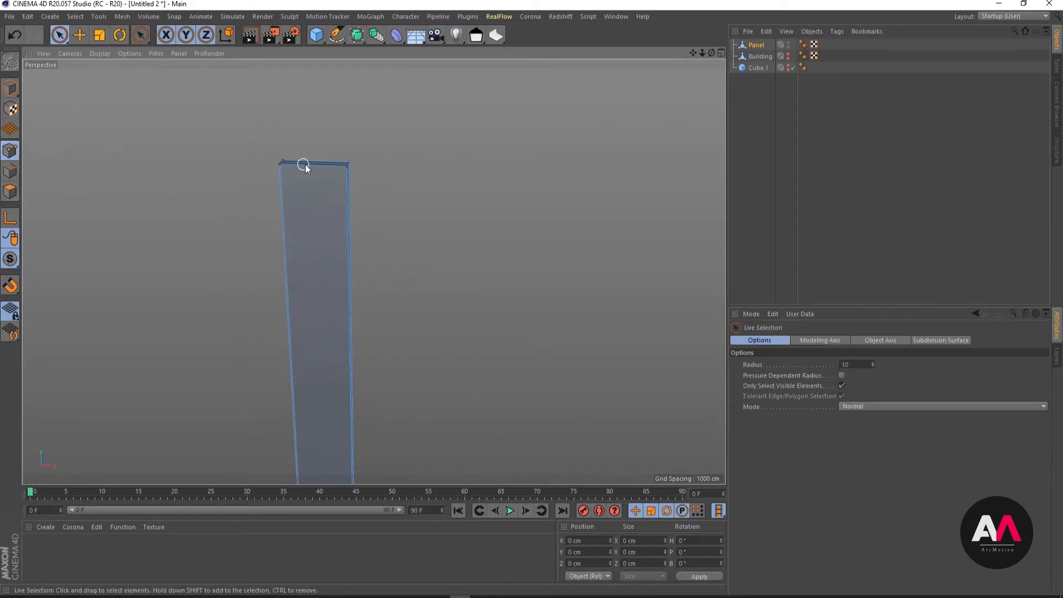
left_click(348, 164)
left_click_drag(401, 118, 448, 284, "alt")
right_click_drag(447, 280, 543, 325, "alt")
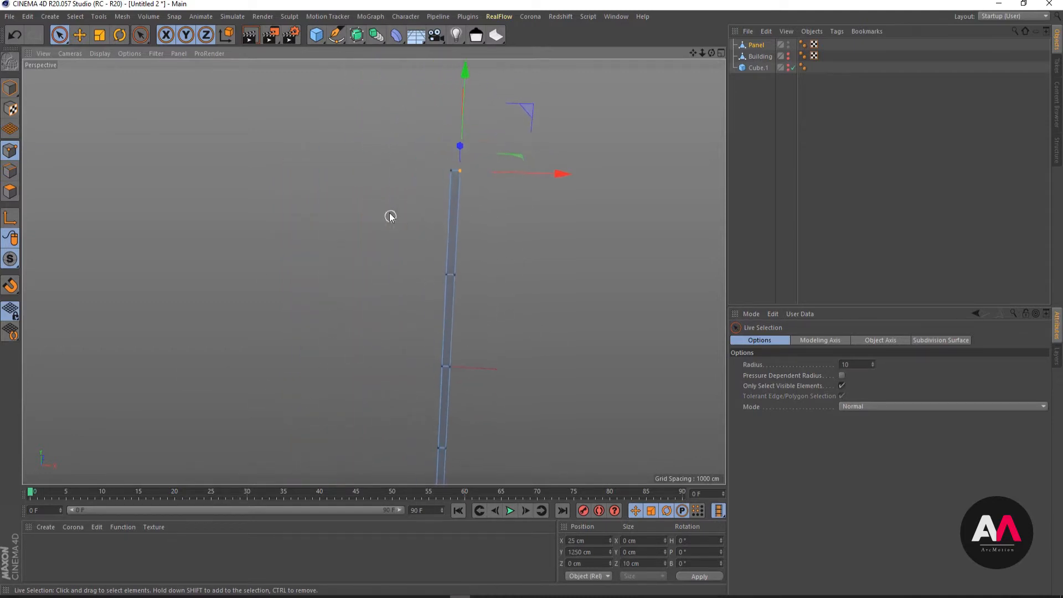
mouse_move(408, 226)
right_mouse_down("alt")
mouse_move(443, 281)
mouse_move(535, 372)
right_mouse_up("alt")
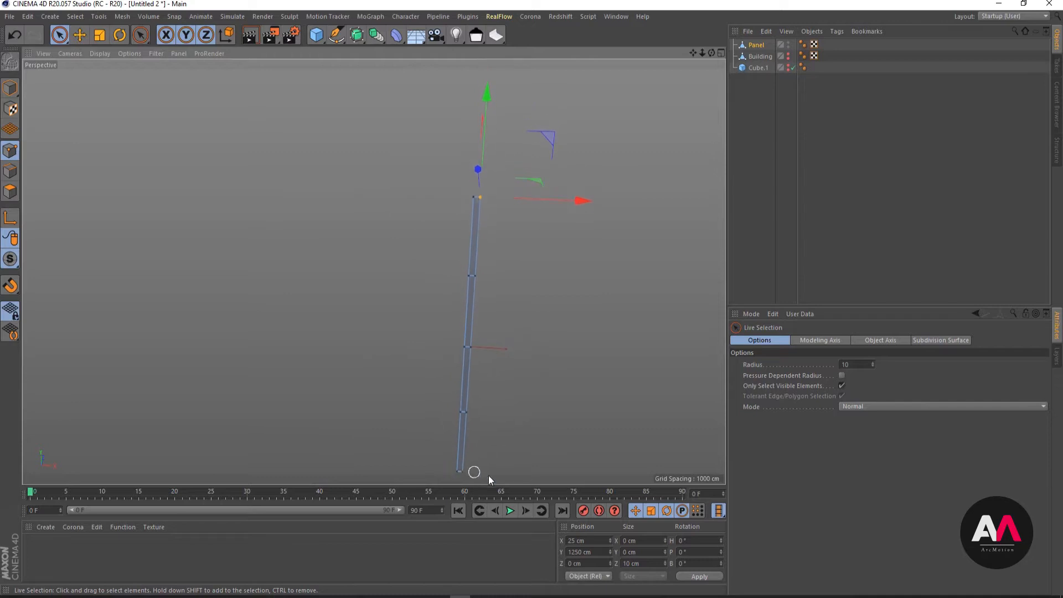
left_click_drag(473, 472, 633, 296, "alt")
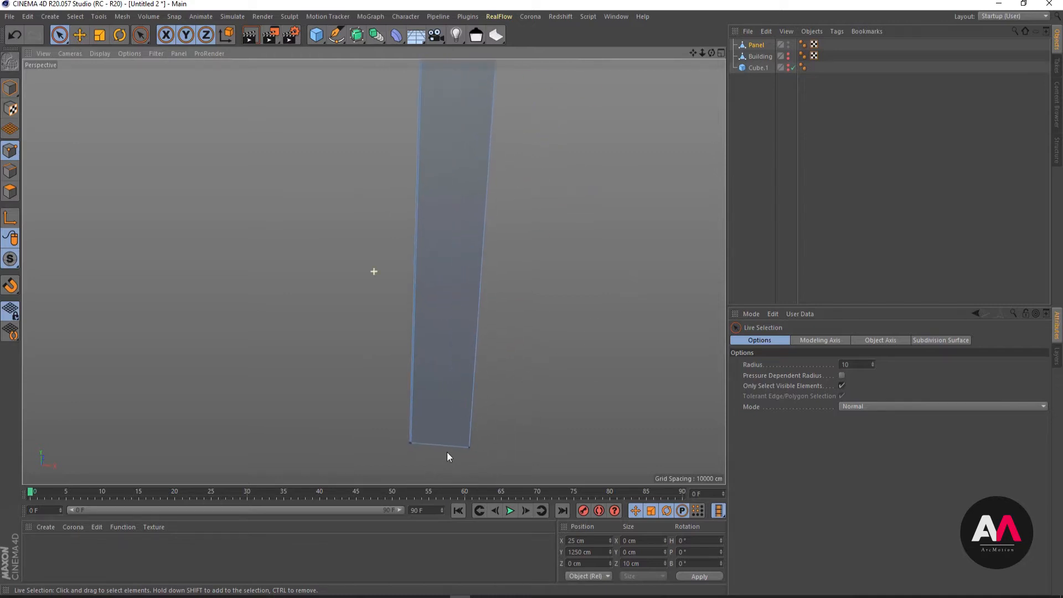
left_click_drag(446, 455, 411, 470, "alt")
right_click_drag(459, 382, 286, 360, "alt")
right_click_drag(513, 316, 276, 394, "alt")
key("t")
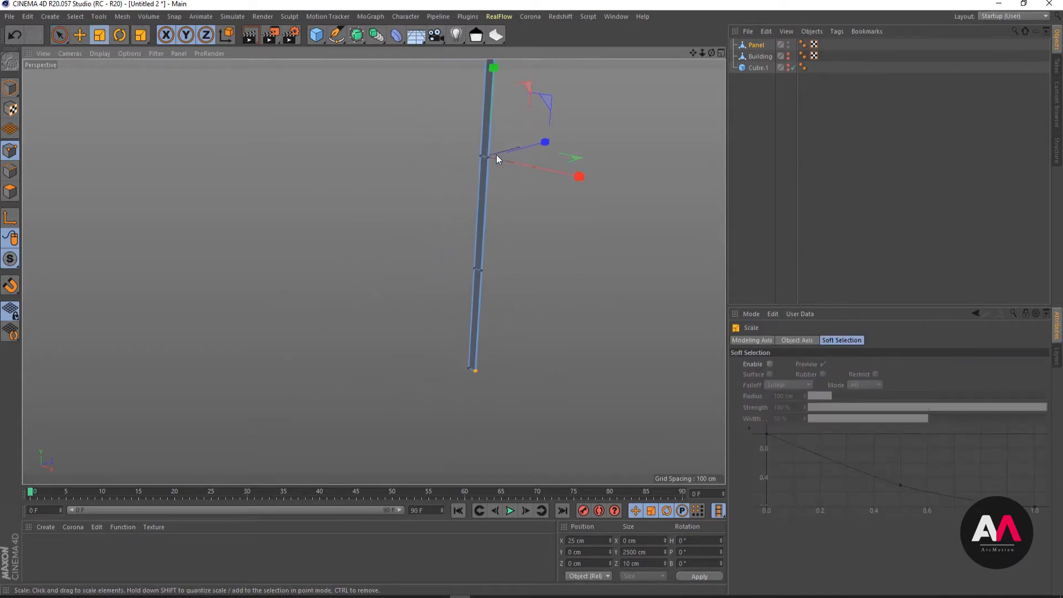
scroll(494, 267, "down", 1)
left_click_drag(497, 68, 486, 88)
left_click_drag(528, 291, 242, 245, "alt")
left_click_drag(402, 106, 422, 102, "alt")
right_click_drag(292, 124, 489, 76, "alt")
mouse_move(490, 80)
left_mouse_down("alt")
mouse_move(524, 143)
mouse_move(406, 164)
mouse_move(254, 126)
mouse_move(440, 169)
left_mouse_up("alt")
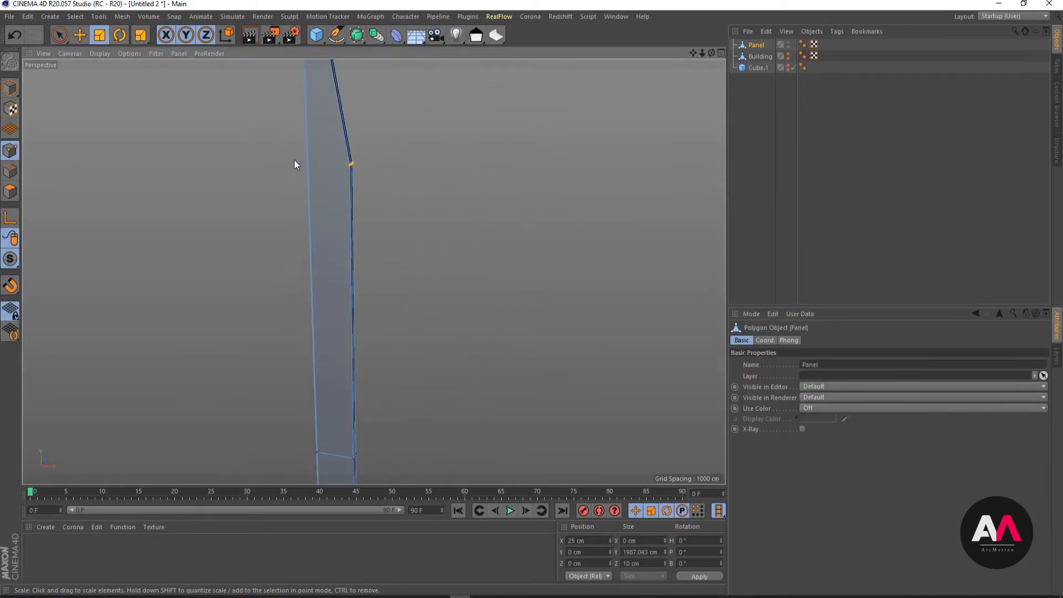
- Add a loop cut across the Panel just below its upper bend at an offset of about 56%
left_click_drag(294, 164, 312, 146, "alt")
key("k")
key("l")
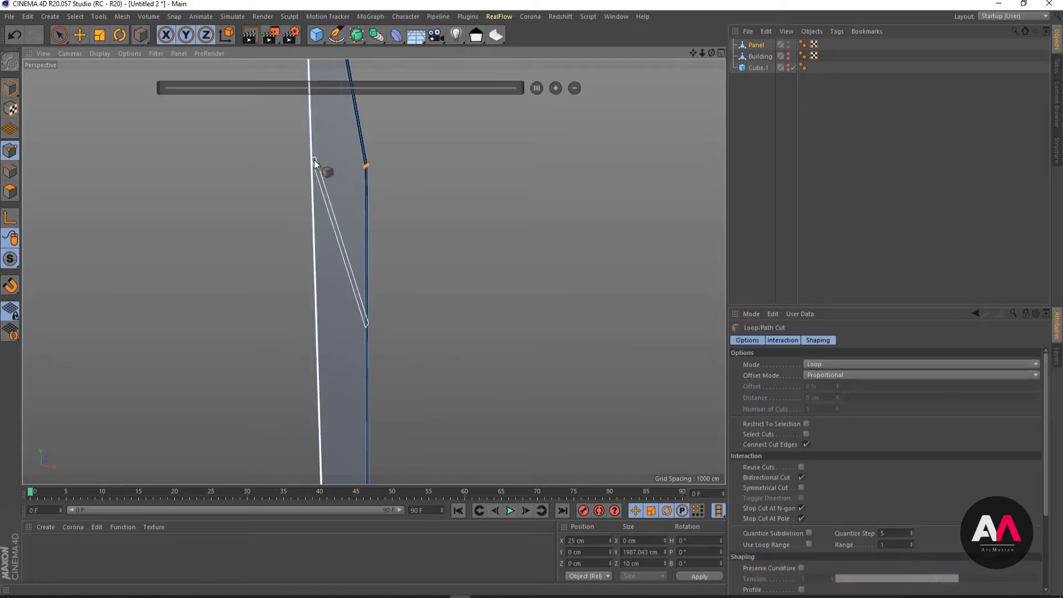
left_click(313, 185)
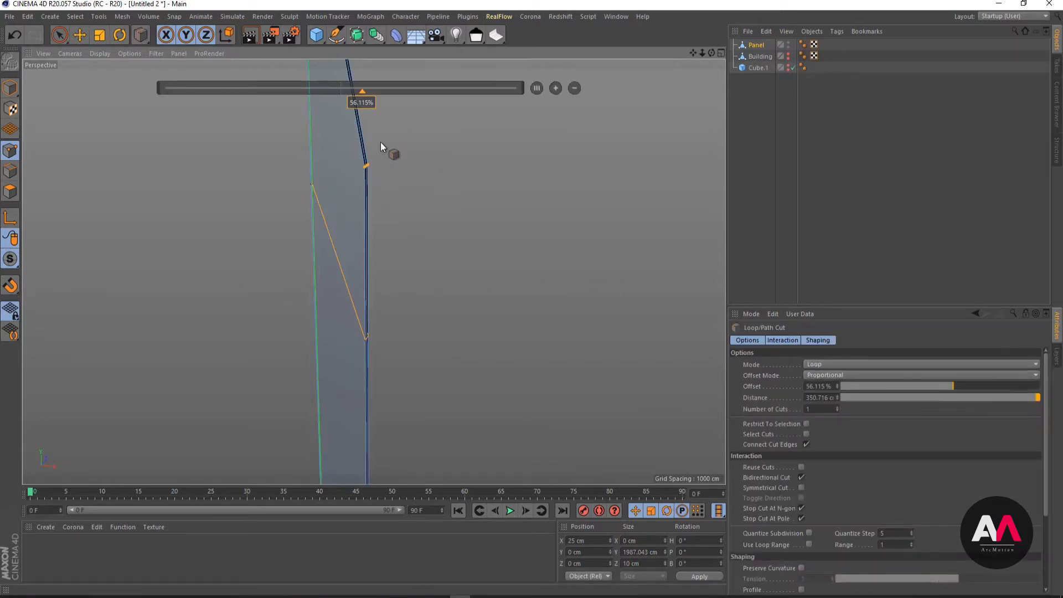
left_click(59, 34)
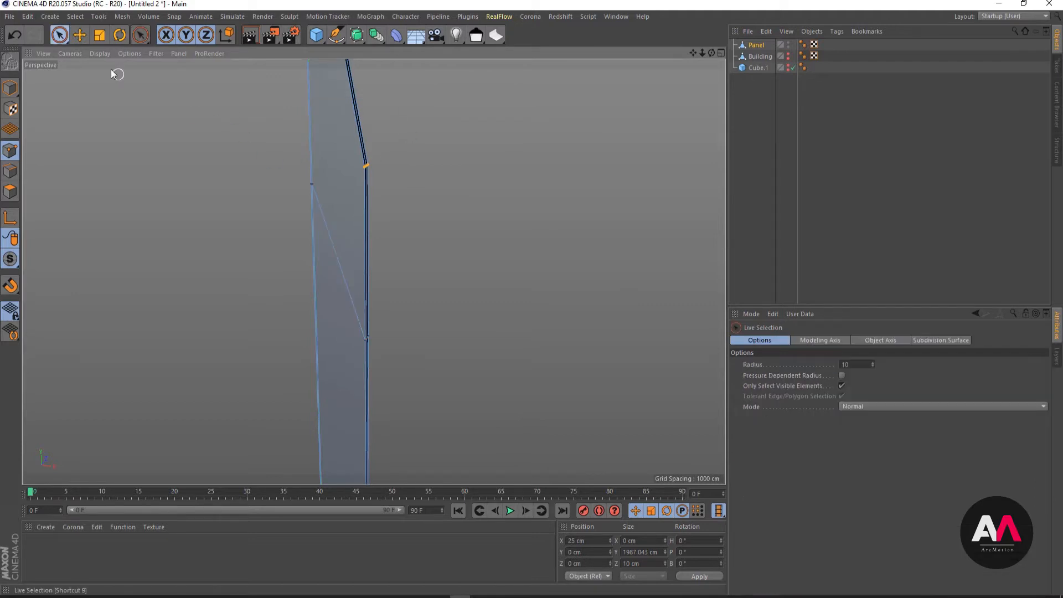
- Loop-select the points of the slanted upper cut and flatten them by setting their Y size to 0
key("u")
key("l")
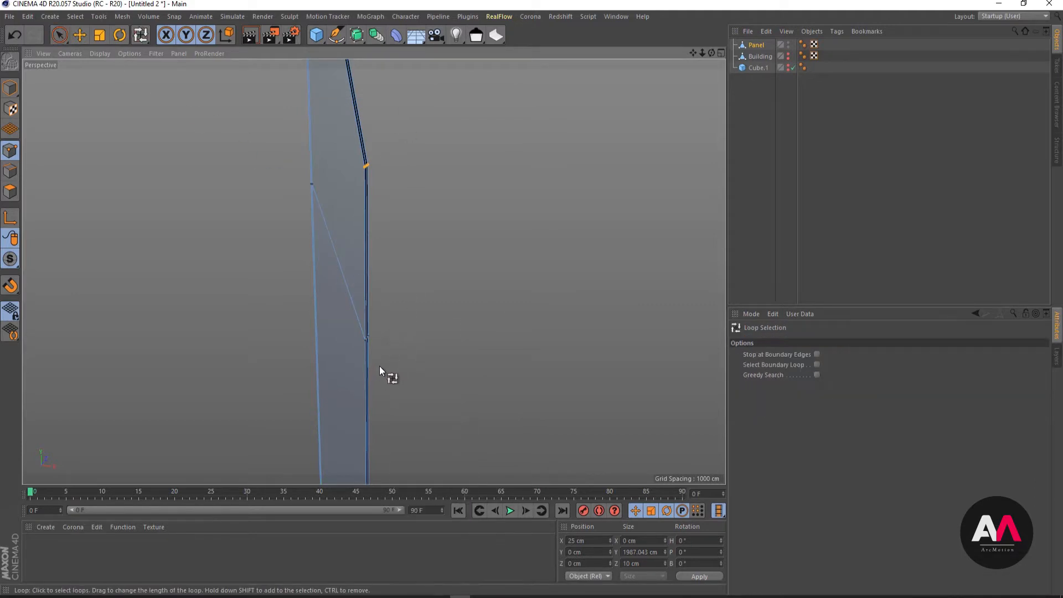
left_click(364, 339)
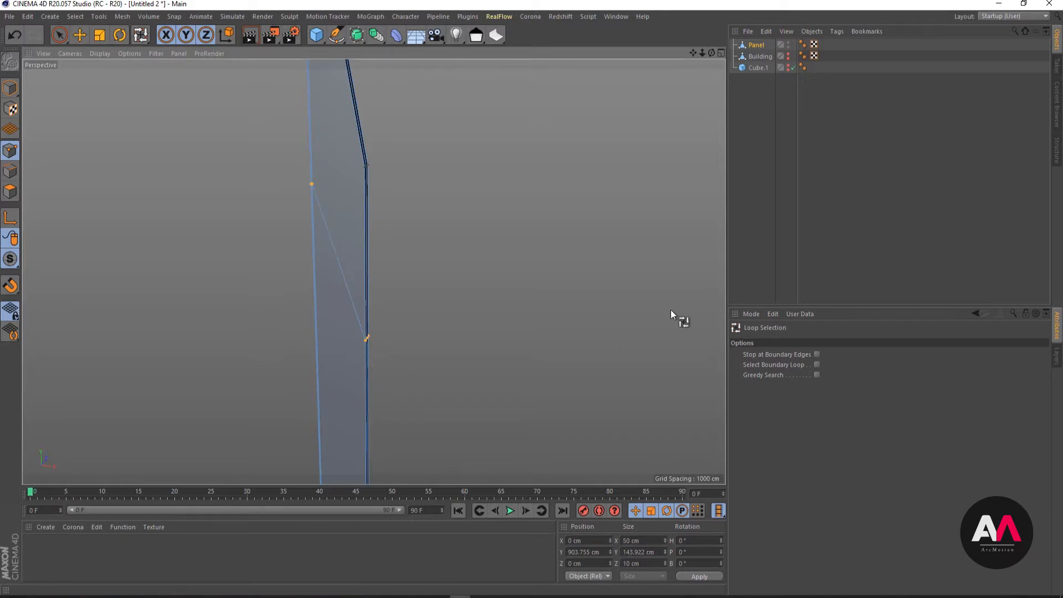
left_click(650, 551)
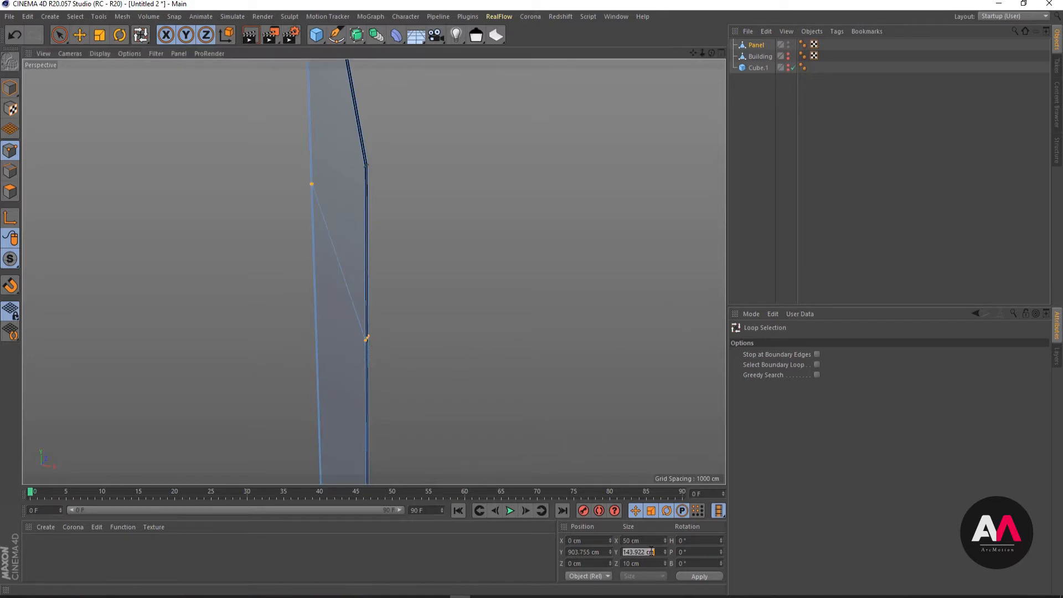
type("0")
key("Return")
key("m")
key("o")
left_click_drag(367, 268, 361, 265)
left_click(14, 35)
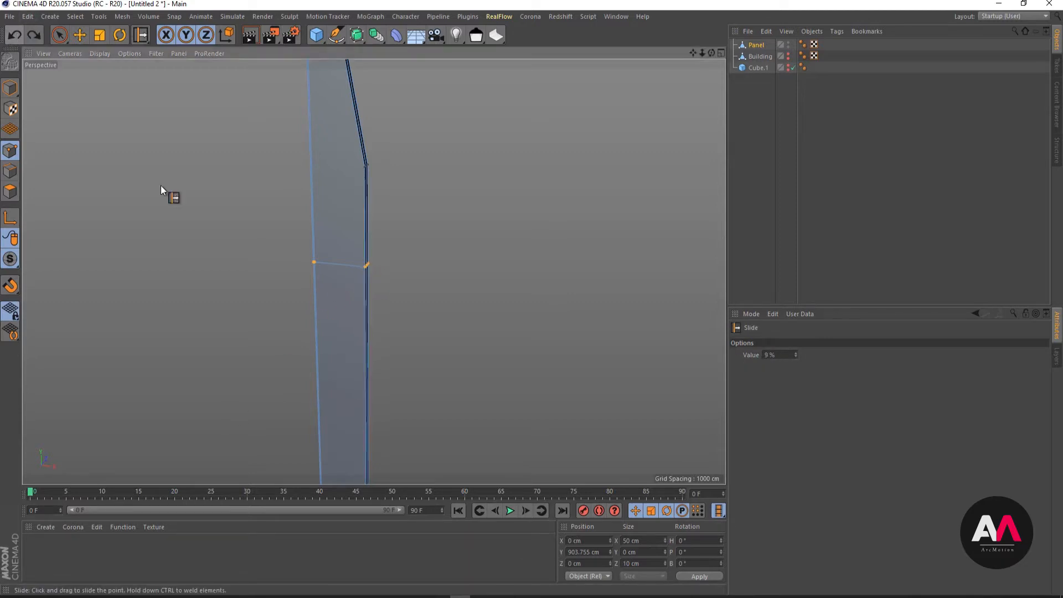
- Move the flattened upper loop up along Y to about 989 cm, close to the Panel's upper bend
key("e")
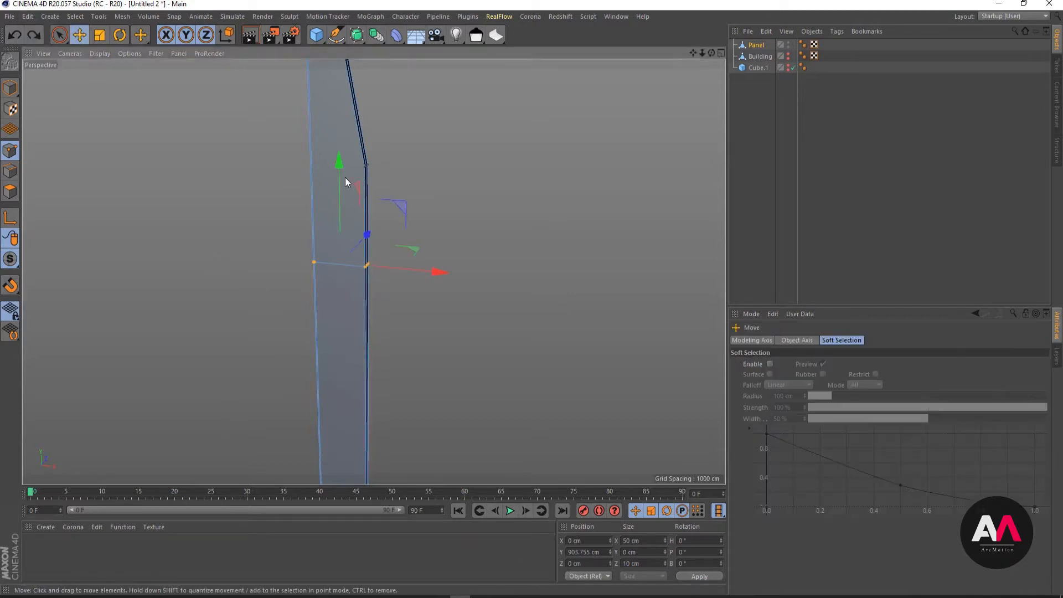
left_click_drag(343, 176, 353, 76)
right_click_drag(373, 161, 533, 108, "alt")
left_click_drag(373, 271, 416, 229, "alt")
- Weld the three upper bend points onto the adjacent points of the flattened loop with the Polygon Pen
right_click(417, 230)
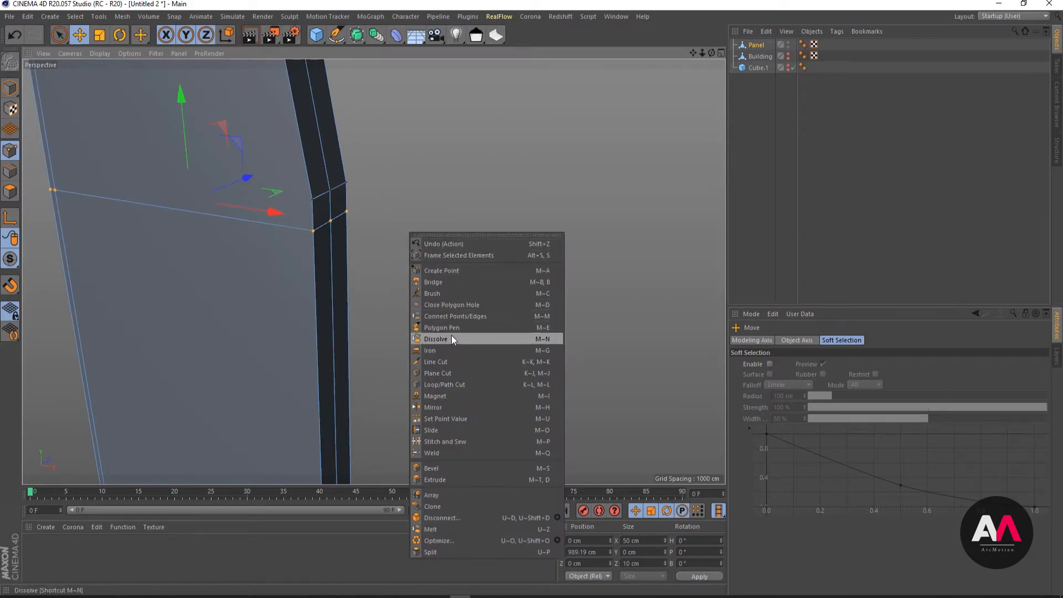
left_click(458, 327)
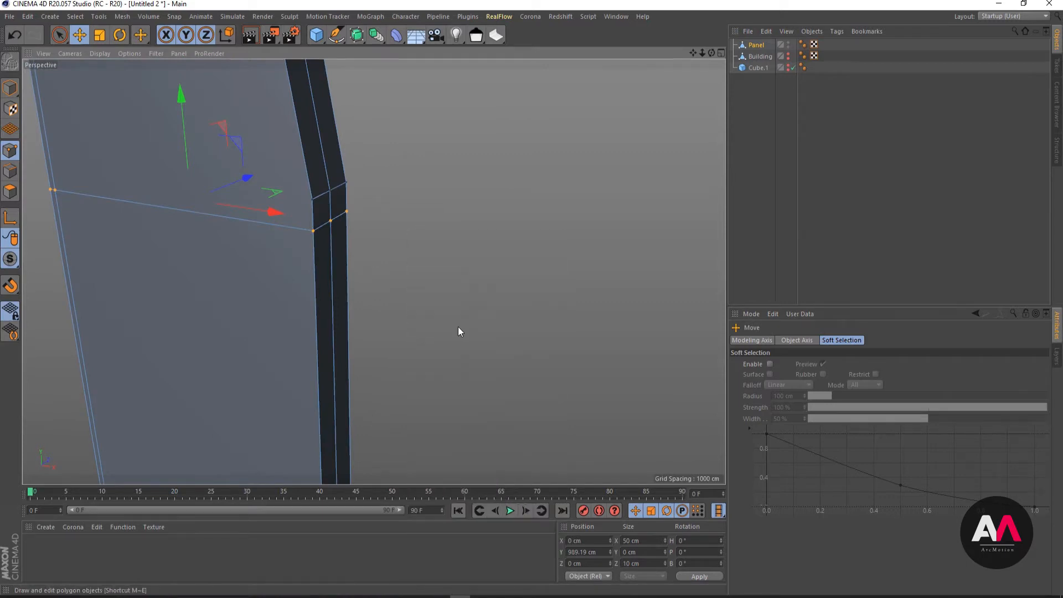
left_click(330, 191)
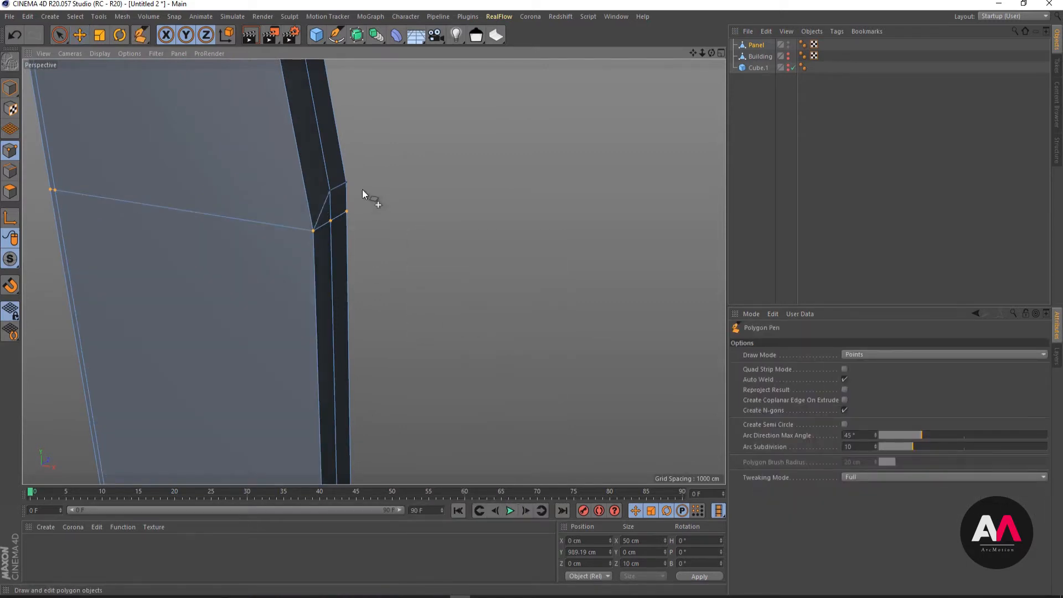
left_click_drag(331, 192, 330, 220)
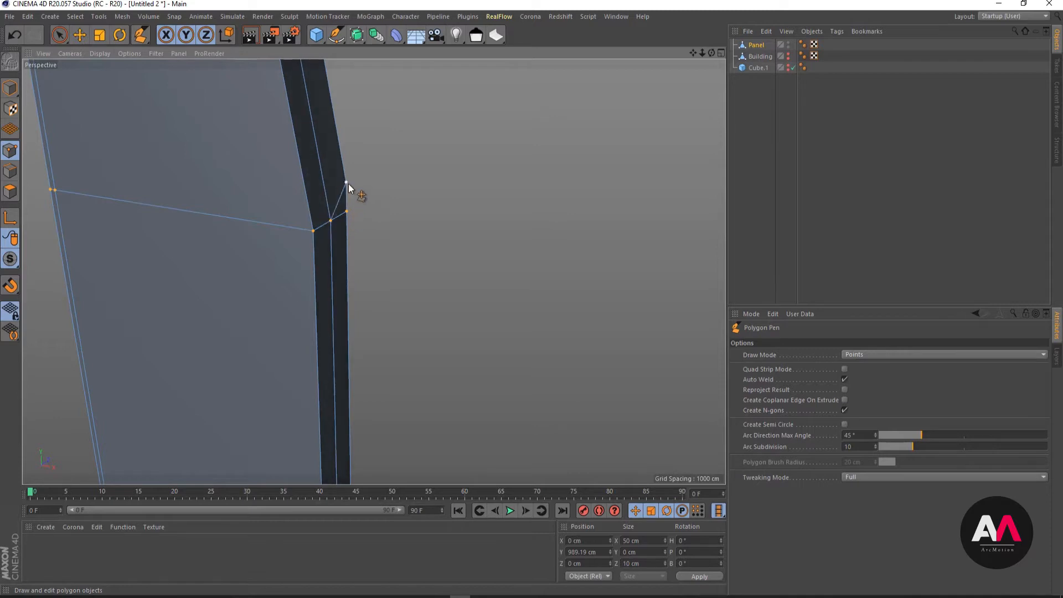
left_click_drag(346, 182, 346, 212)
- Add a loop cut across the Panel above its lower bend at an offset of about 26.6%
mouse_move(263, 243)
left_mouse_down("alt")
mouse_move(42, 214)
mouse_move(176, 246)
mouse_move(279, 239)
left_mouse_up("alt")
scroll(327, 231, "down", 5)
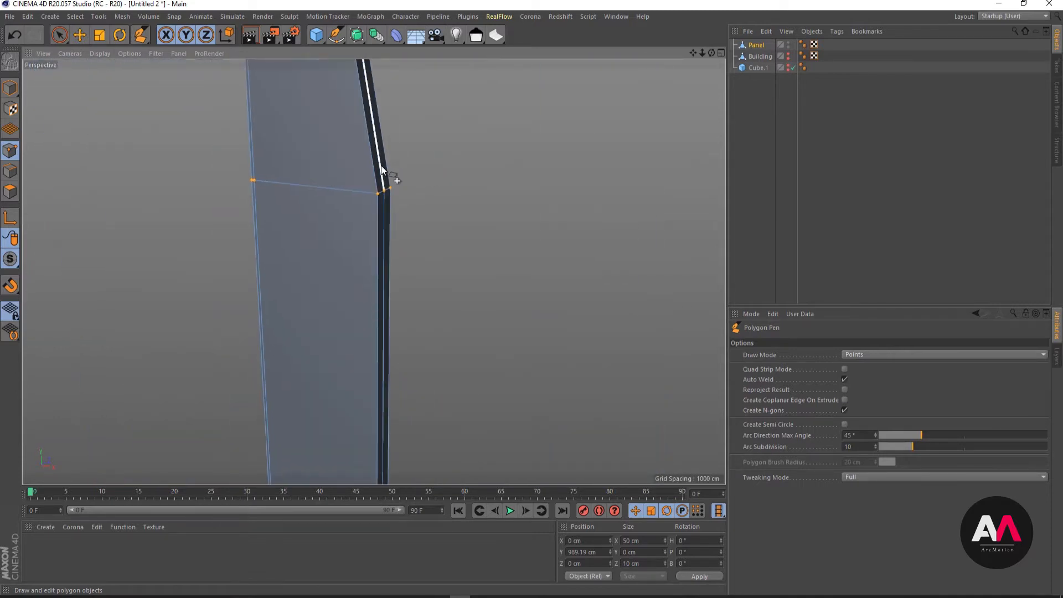
left_click_drag(383, 170, 217, 274, "alt")
scroll(138, 324, "down", 8)
scroll(391, 360, "up", 3)
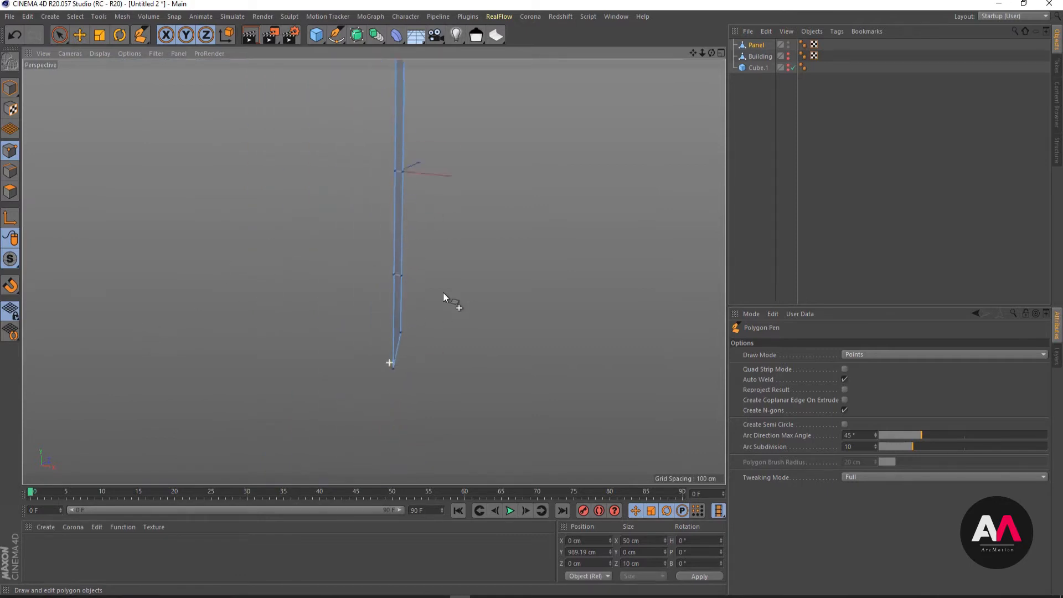
scroll(412, 316, "up", 2)
scroll(398, 318, "up", 3)
scroll(439, 300, "down", 2)
mouse_move(397, 327)
left_mouse_down("alt")
mouse_move(380, 320)
mouse_move(437, 292)
left_mouse_up("alt")
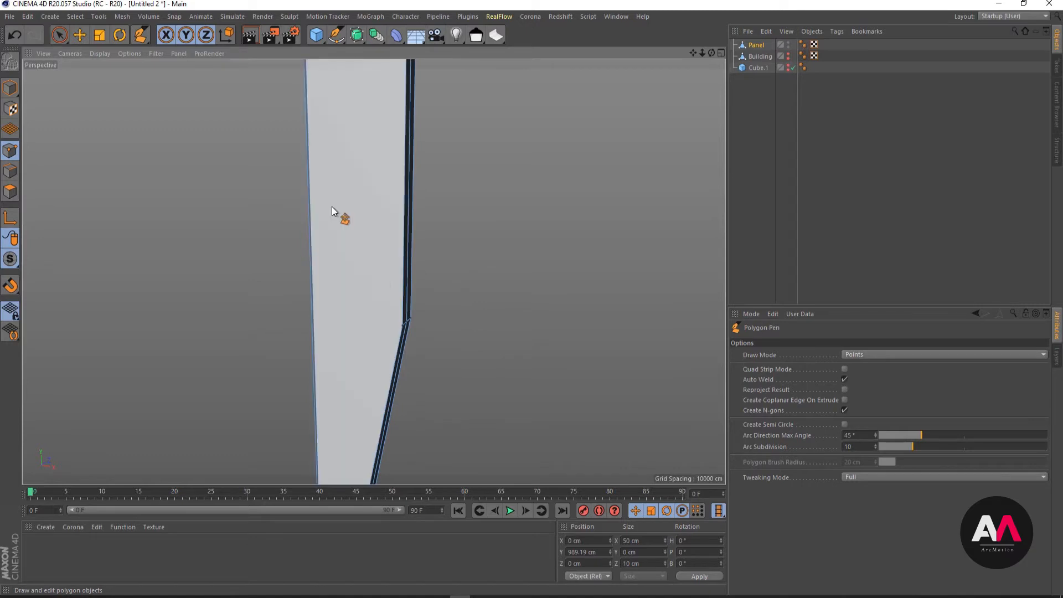
key("k")
key("l")
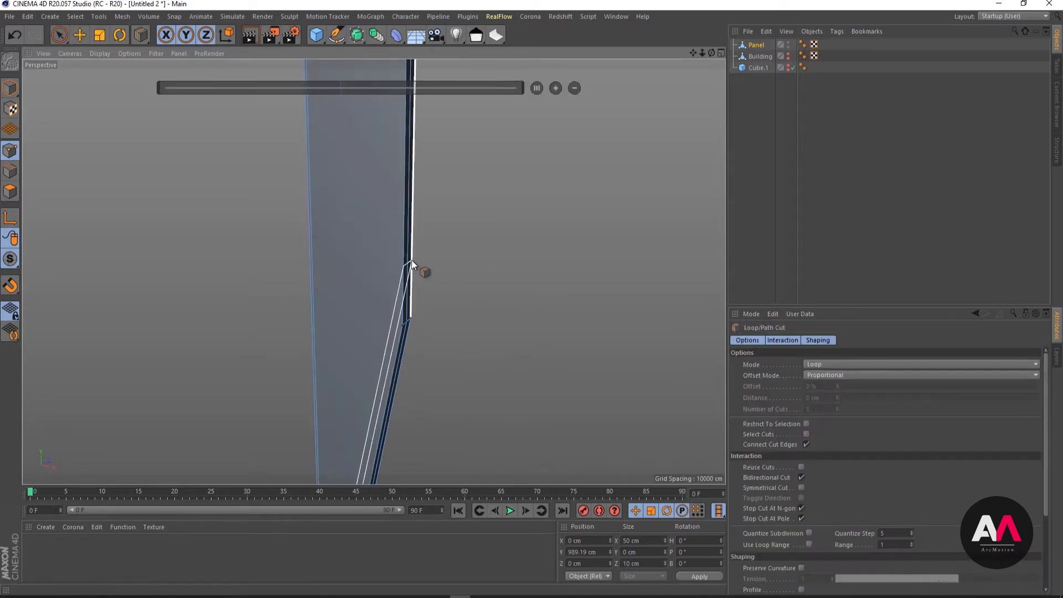
left_click(407, 112)
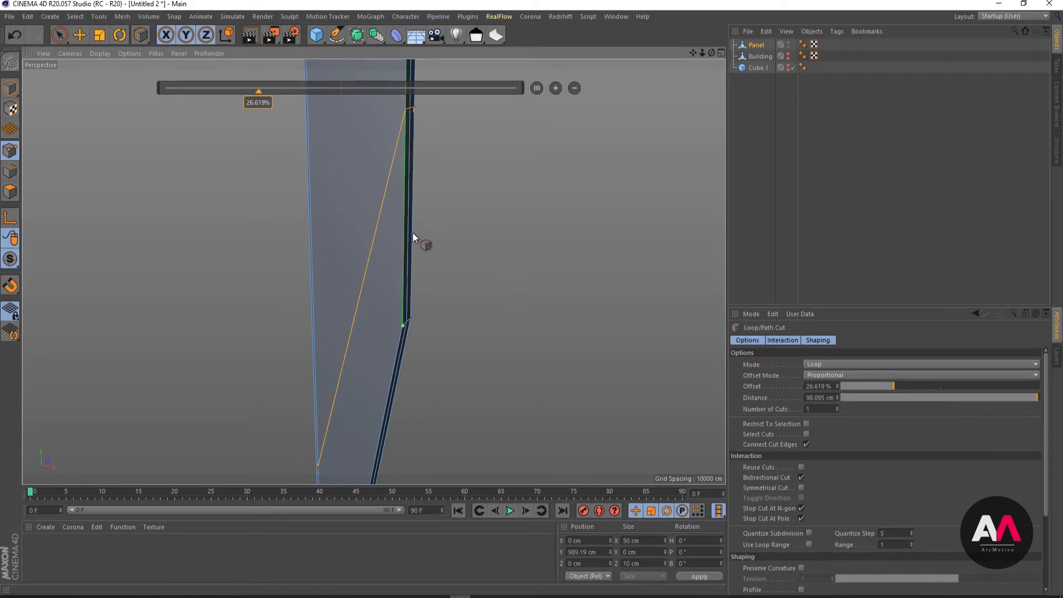
key("space")
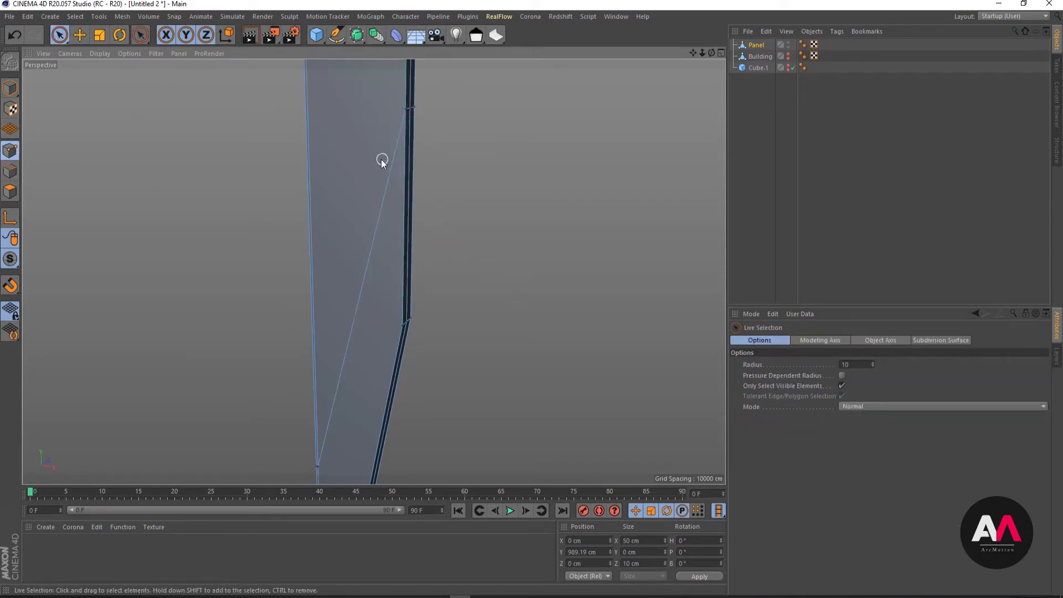
- Loop-select the points of the slanted lower cut and flatten them by setting their Y size to 0
key("u")
key("l")
left_click(403, 118)
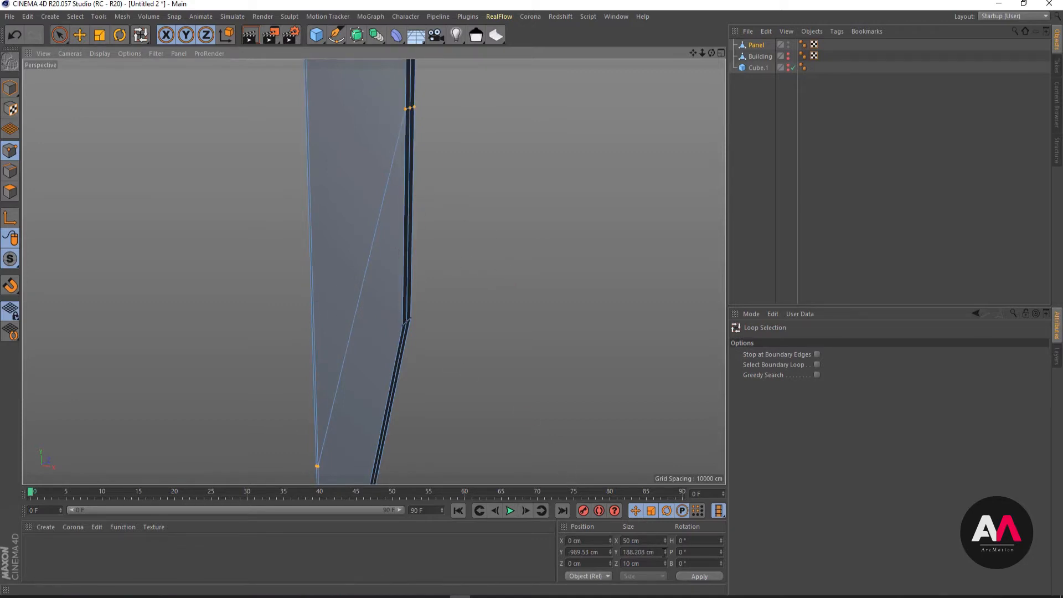
left_click_drag(664, 551, 627, 541)
double_click(642, 552)
type("0")
key("Return")
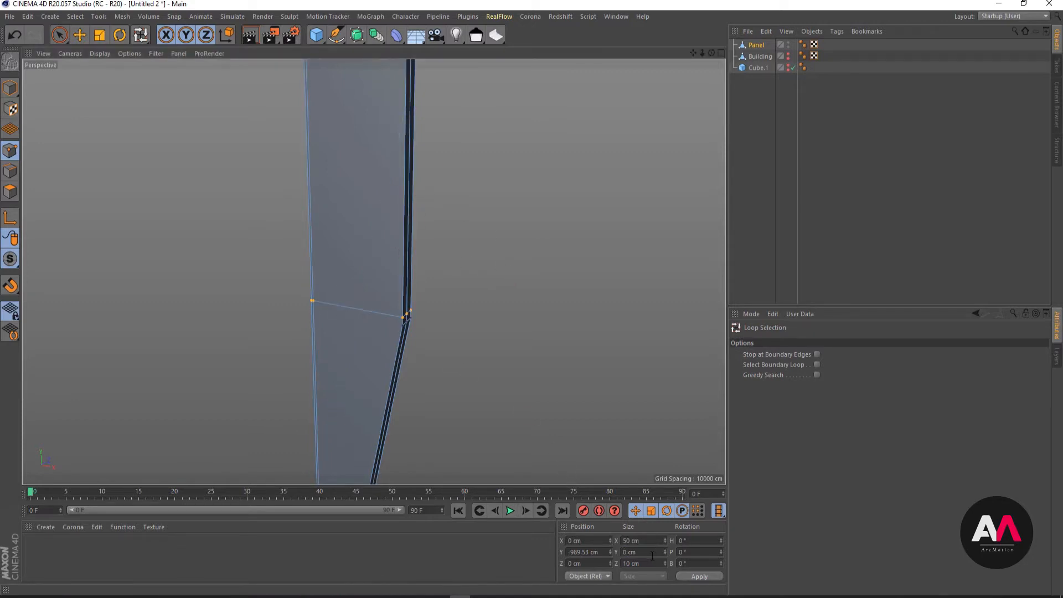
- Move the flattened lower loop down along Y to about -992 cm, just above the Panel's lower bend
scroll(408, 335, "up", 3)
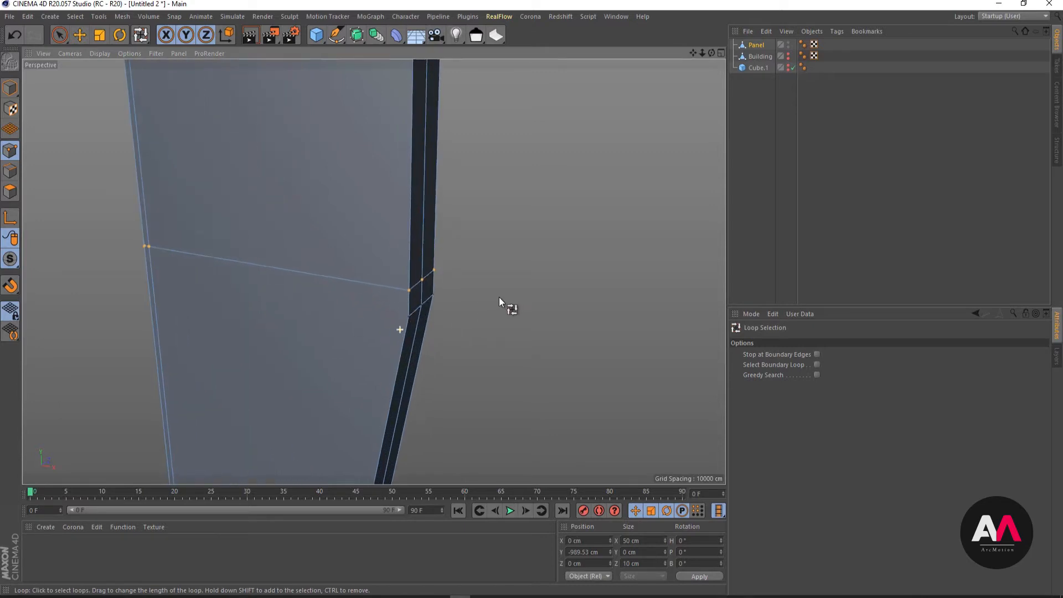
key("e")
left_click_drag(287, 188, 430, 343)
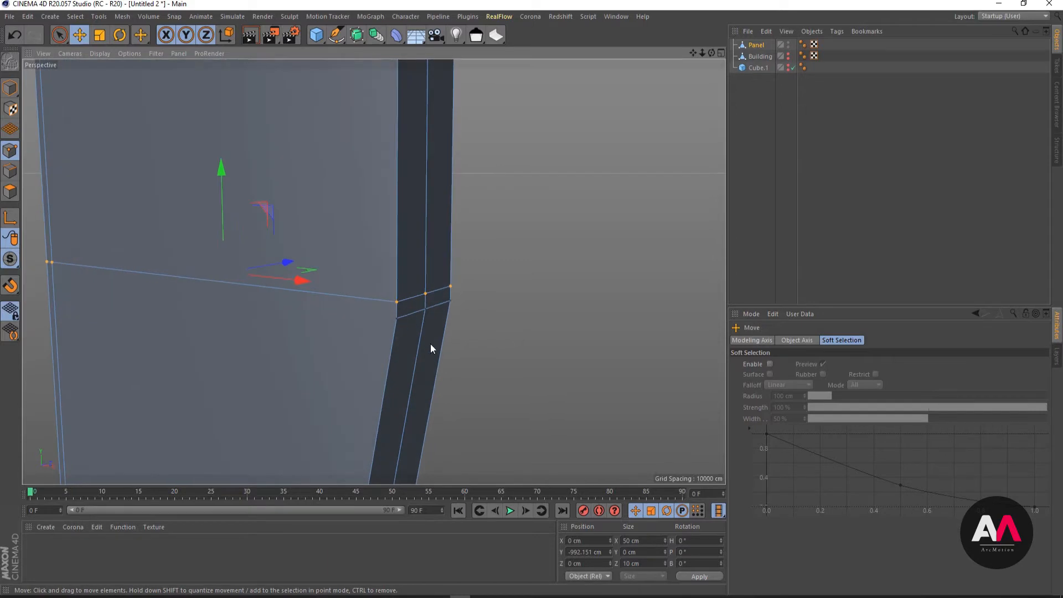
- Weld the lower bend points onto the adjacent points of the flattened lower loop with the Polygon Pen
right_click(317, 136)
left_click(347, 212)
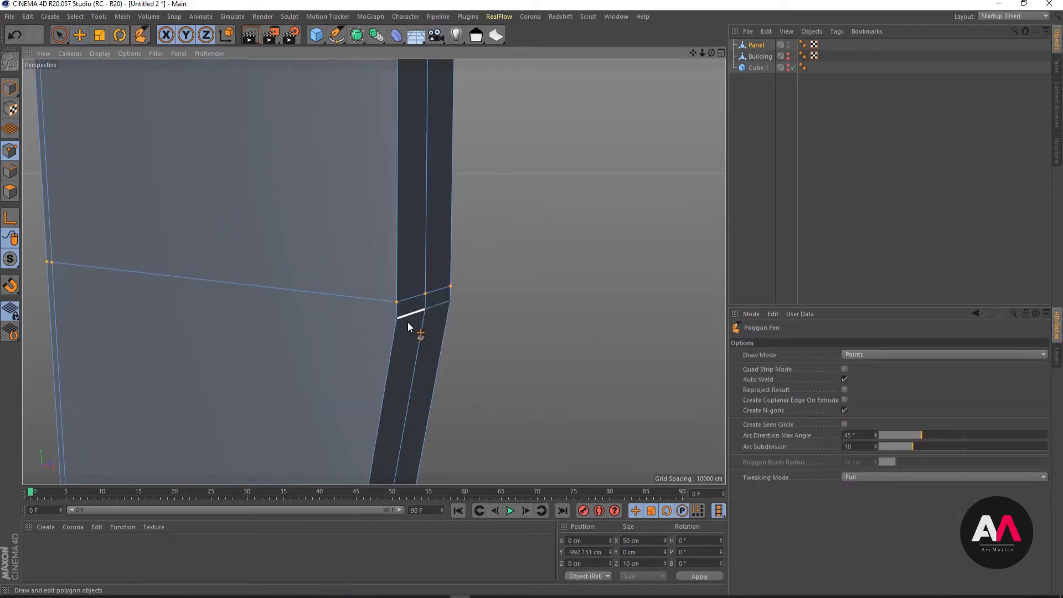
left_click_drag(397, 318, 448, 287)
left_click_drag(458, 228, 360, 338, "alt")
right_click_drag(360, 339, 354, 293, "alt")
- Select all of the Panel's points and run Optimize on them to clean up the mesh
right_click_drag(315, 391, 261, 397, "alt")
right_click_drag(391, 104, 653, 83, "alt")
right_click_drag(364, 198, 277, 213, "alt")
scroll(347, 334, "up", 4)
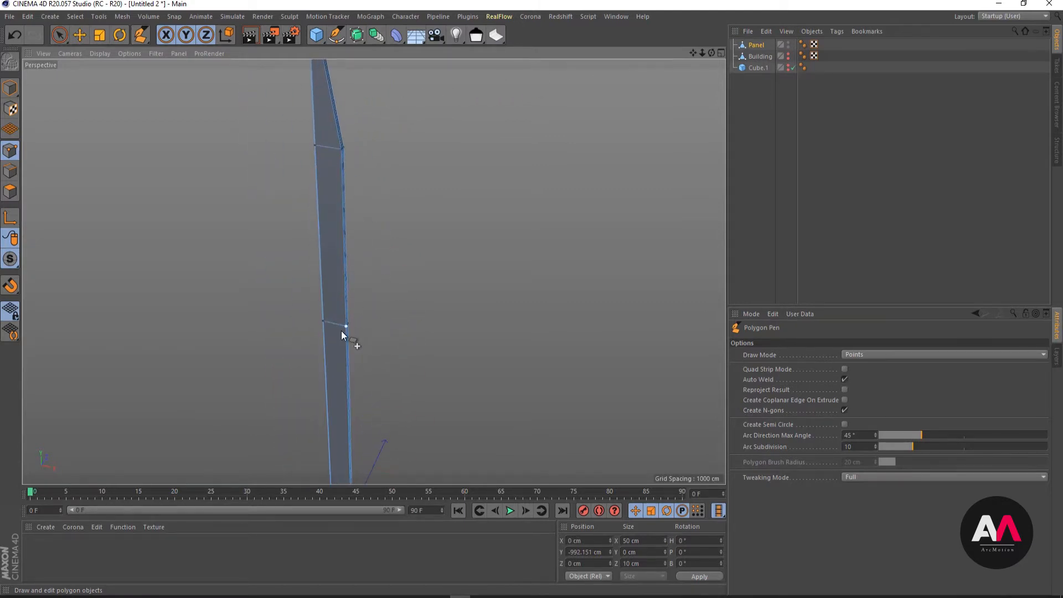
left_click_drag(409, 250, 480, 308, "alt")
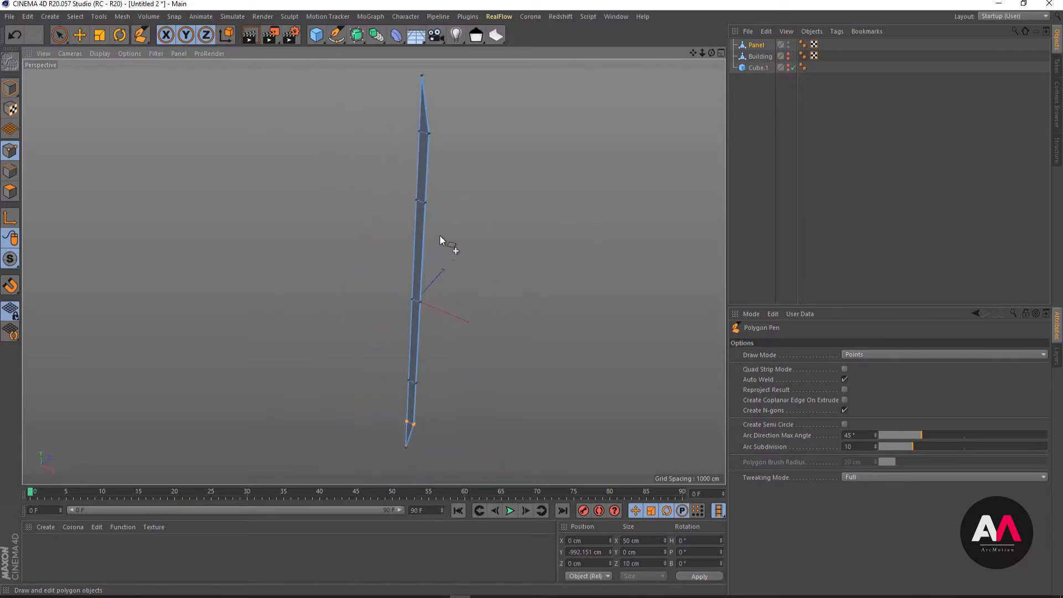
key("space")
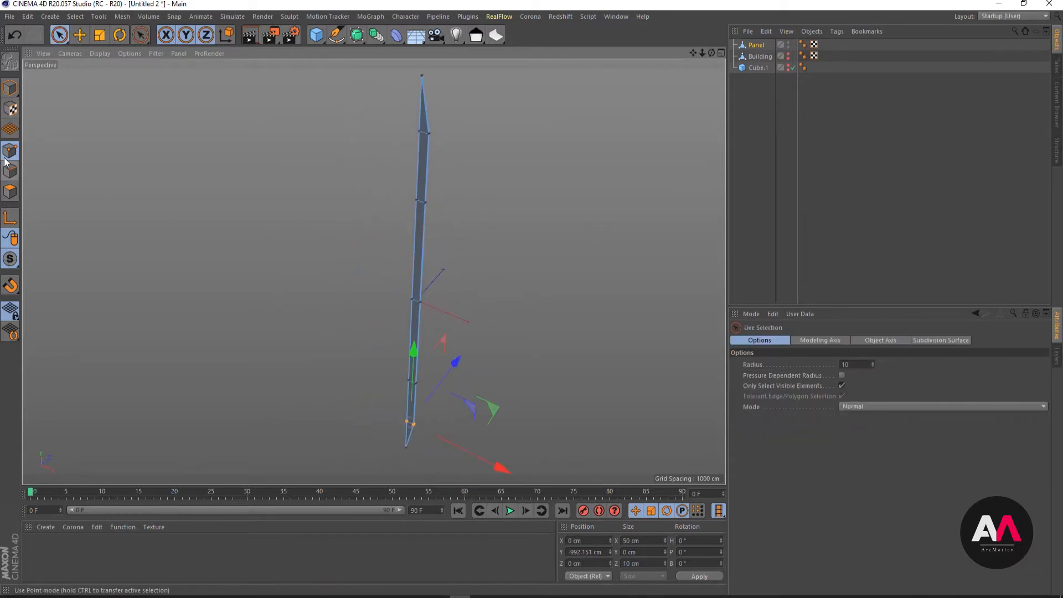
key("ctrl+a")
right_click(310, 160)
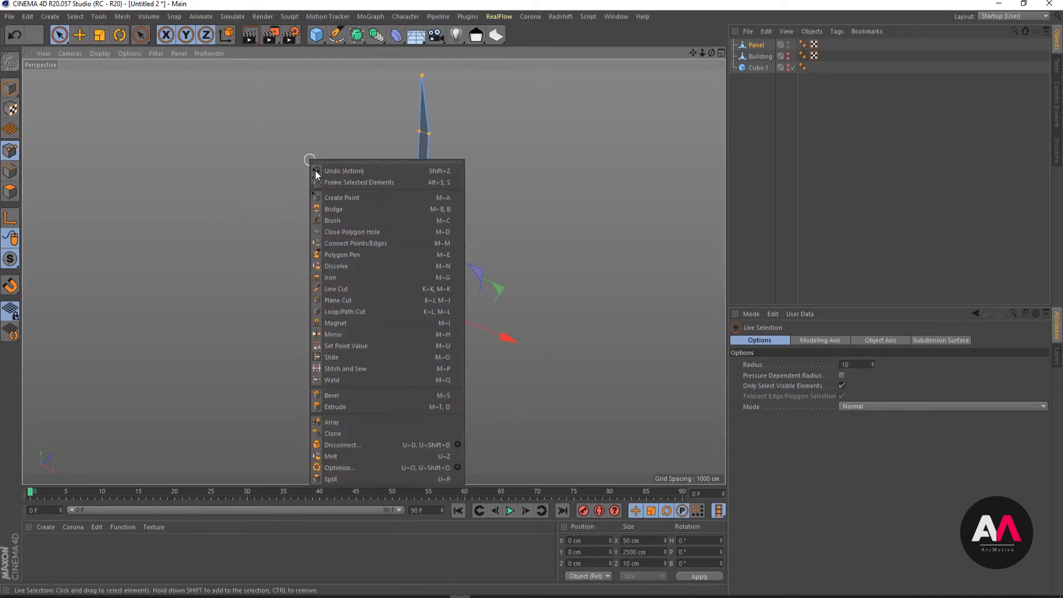
left_click(352, 467)
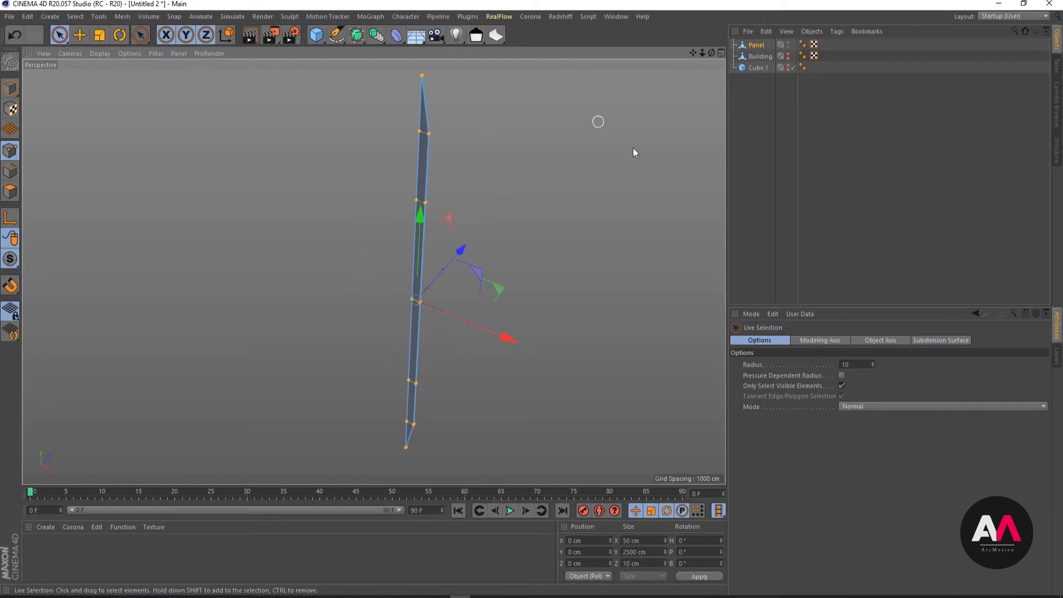
- Run Optimize once more on all of the Panel's points and check the cleaned mesh from several angles
right_click(507, 161)
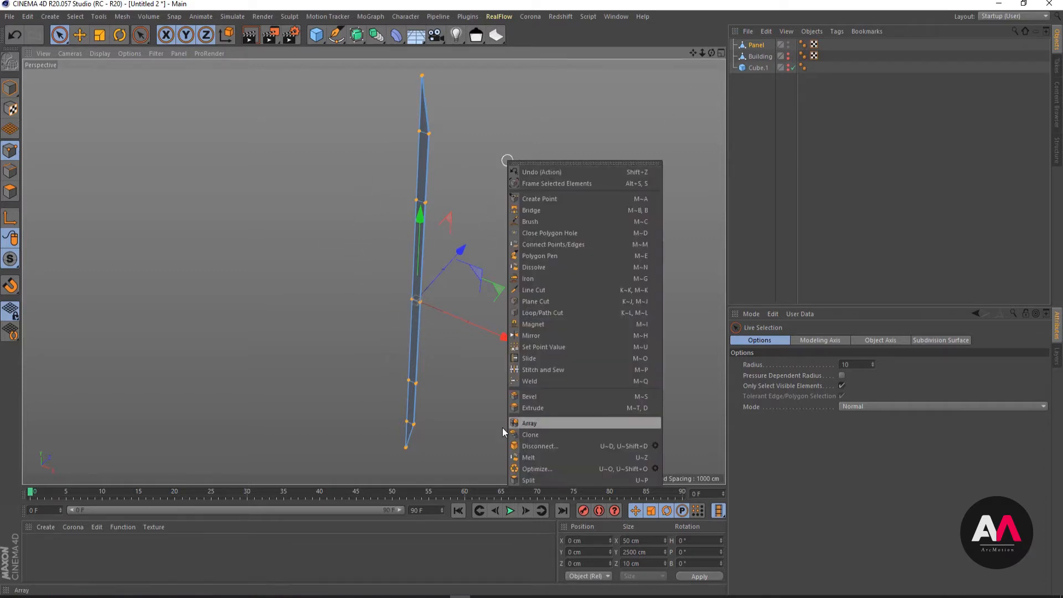
left_click(529, 468)
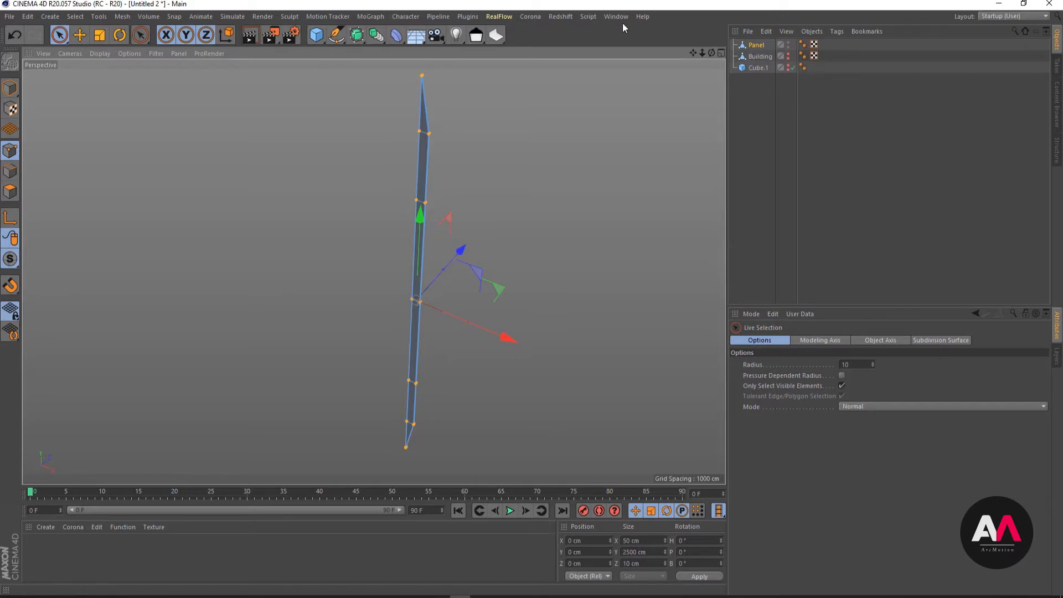
left_click_drag(513, 182, 412, 243, "alt")
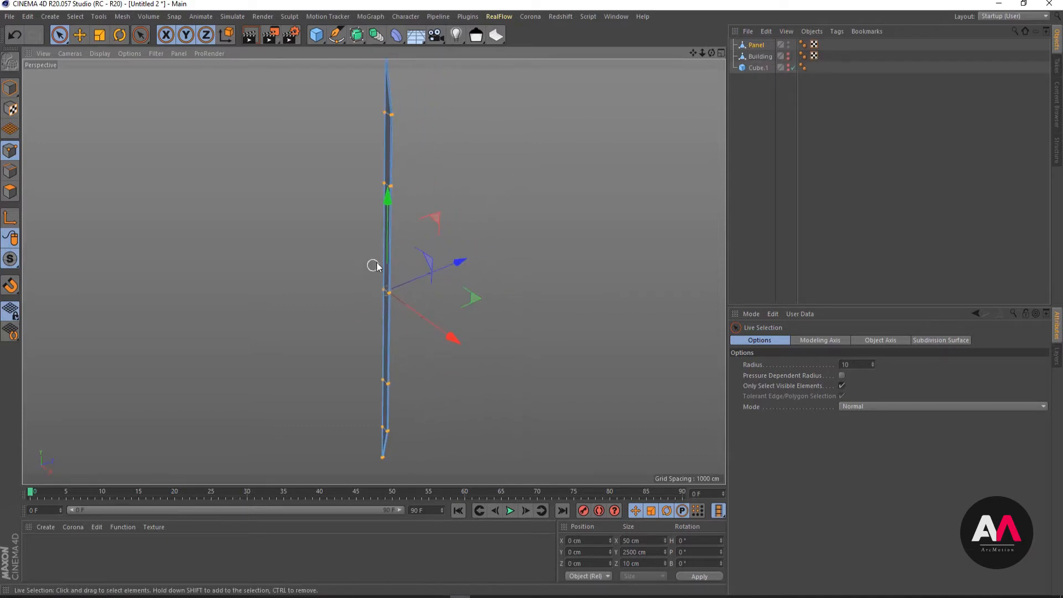
right_click_drag(375, 266, 450, 288, "alt")
left_click_drag(450, 288, 377, 329, "alt")
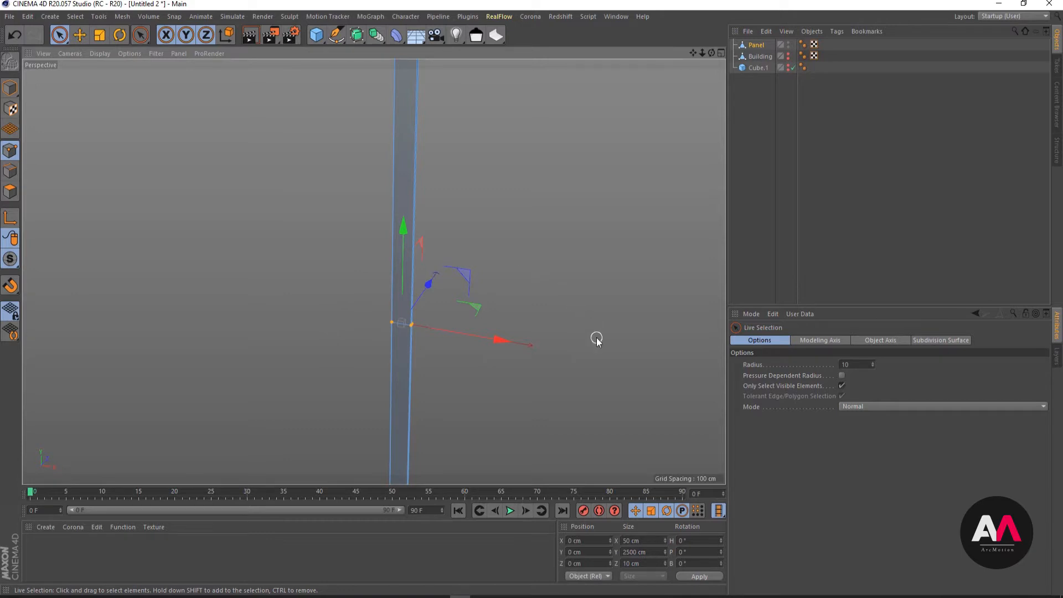
right_click_drag(297, 280, 244, 304, "alt")
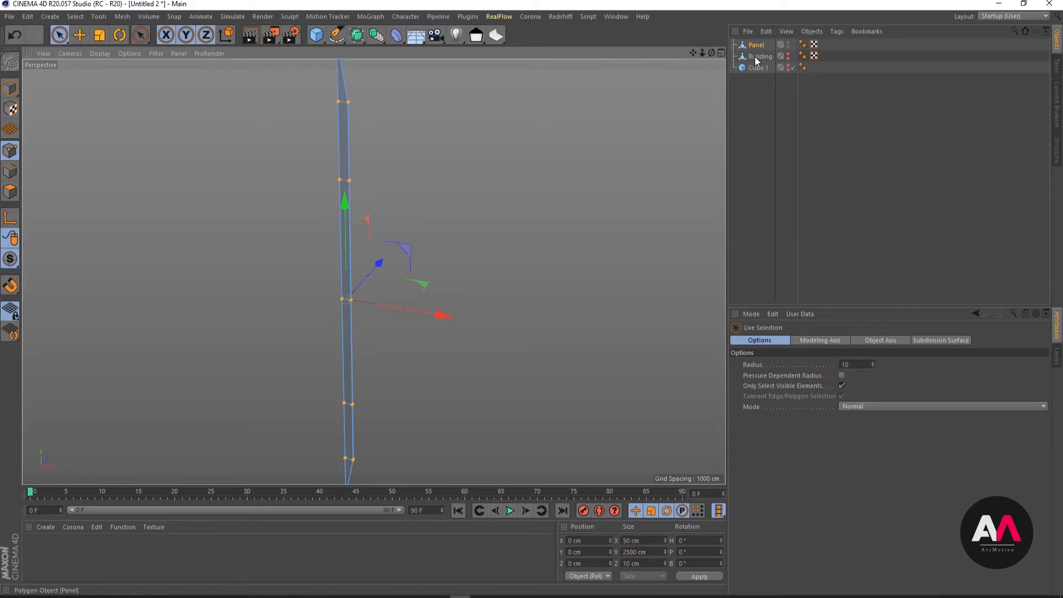
scroll(425, 159, "down", 4)
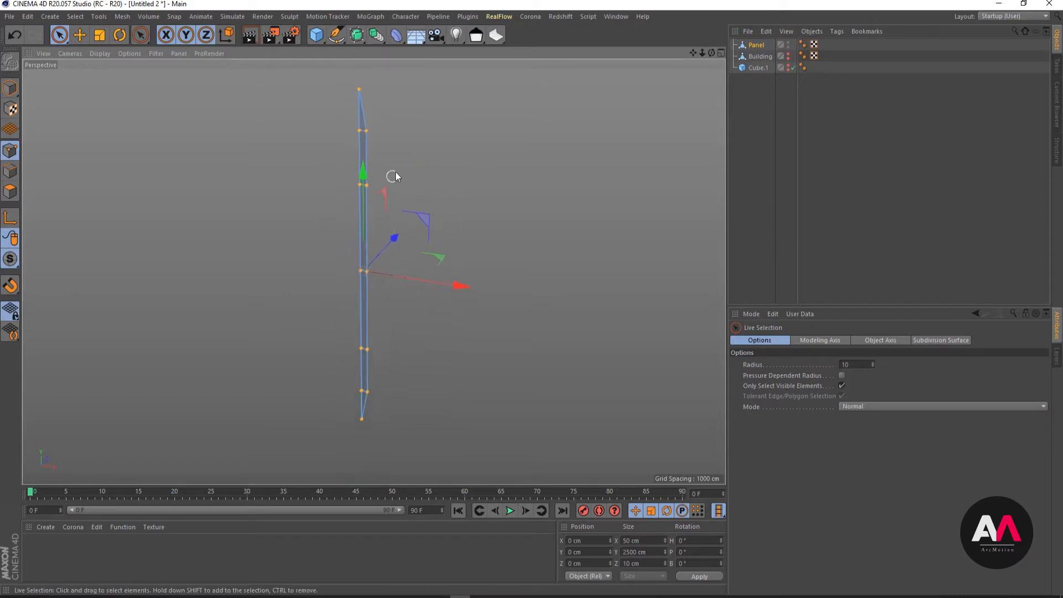
- Add a Pose Morph character tag to the Panel and enable Points mixing
left_click(741, 105)
left_click(755, 46)
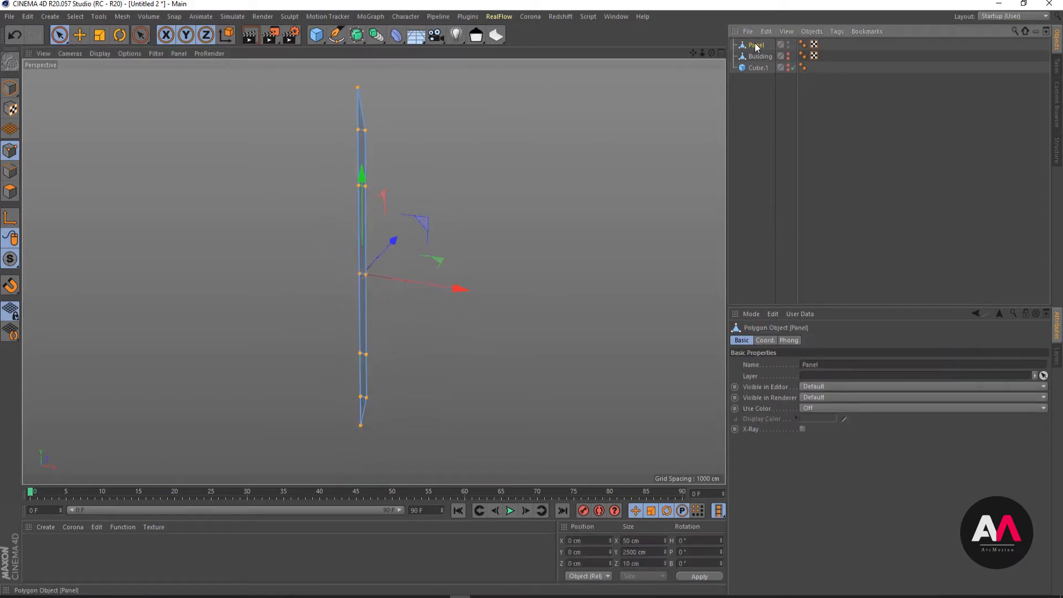
right_click(756, 47)
mouse_move(785, 62)
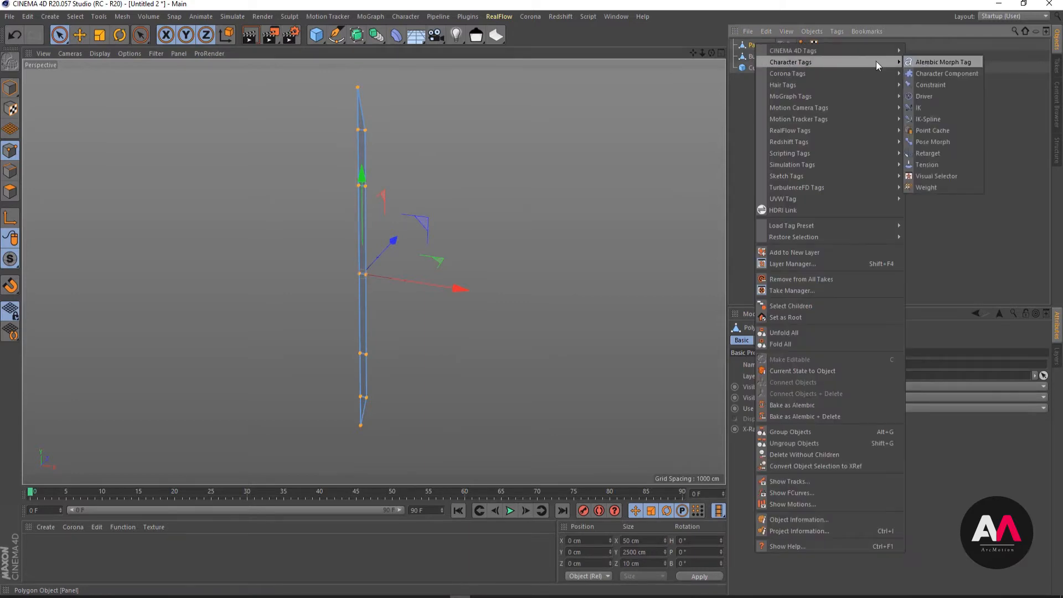
left_click(947, 143)
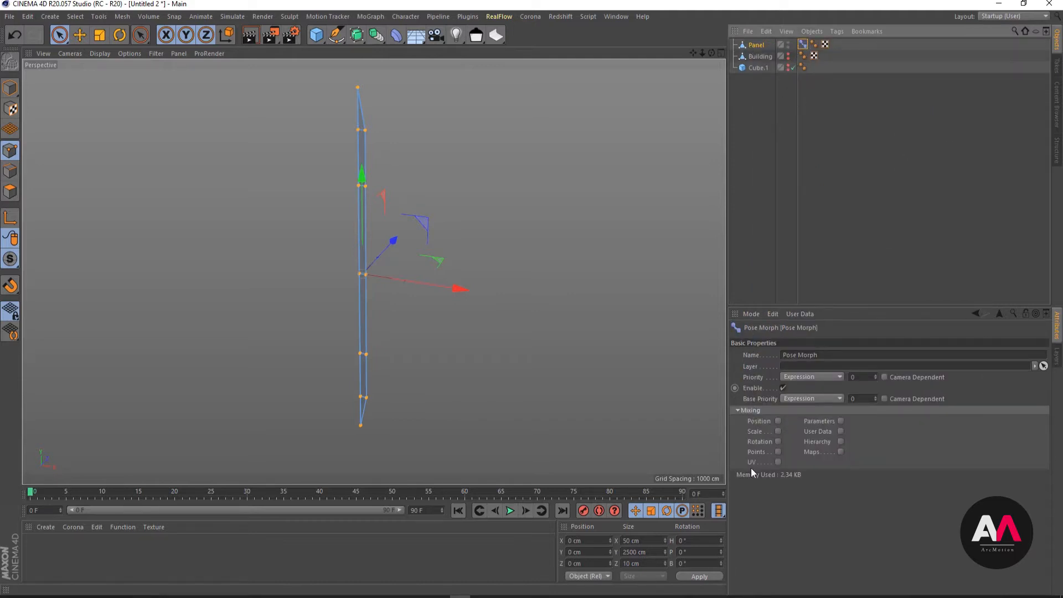
left_click(778, 451)
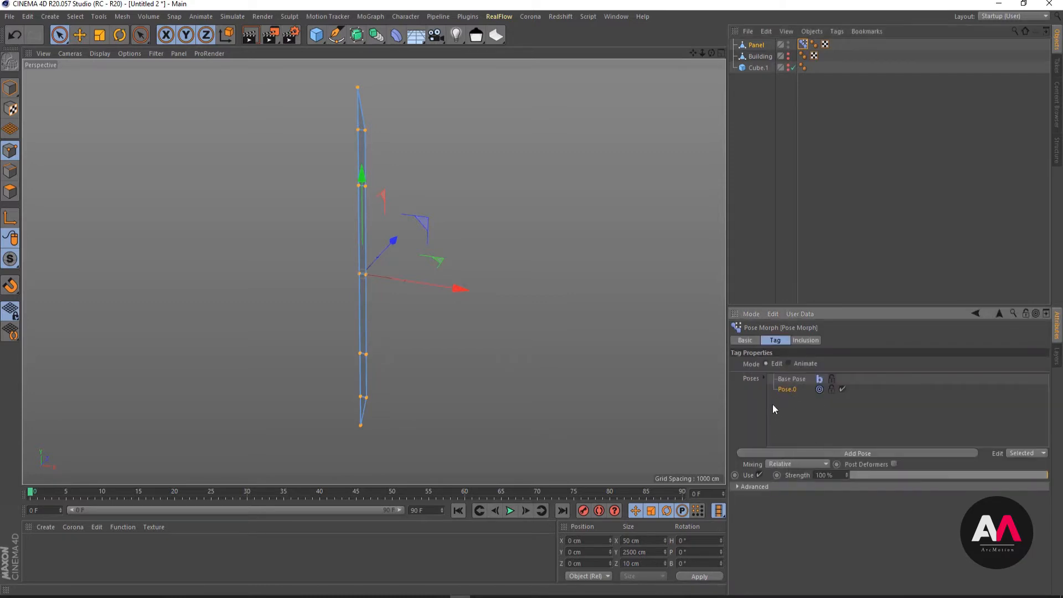
- Compare the Base Pose and Pose.0 entries of the Pose Morph tag, leaving Pose.0 active for editing
left_click(791, 379)
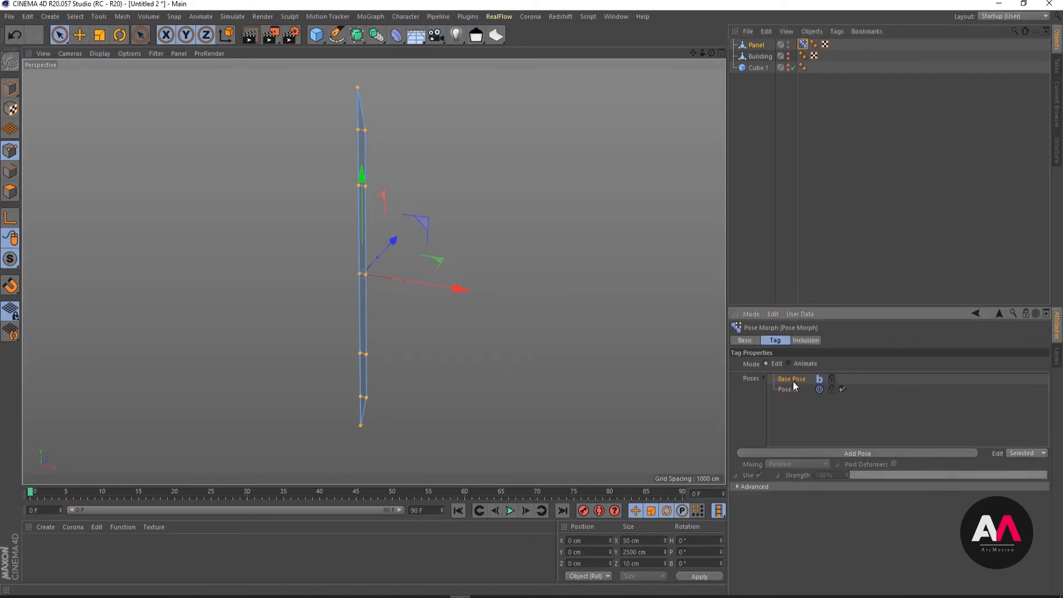
left_click(787, 391)
left_click(795, 380)
left_click(792, 390)
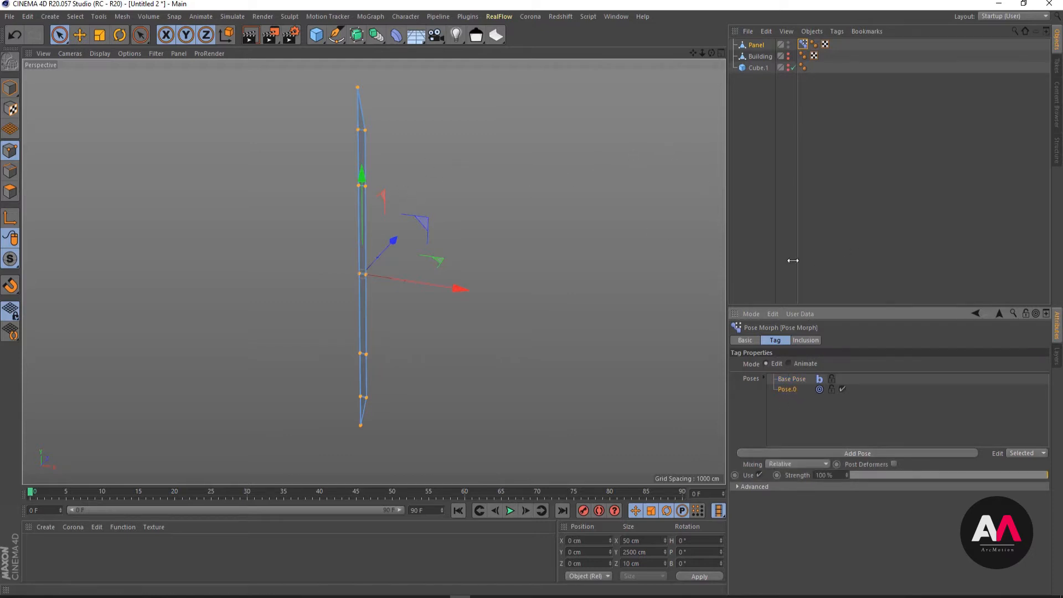
left_click(795, 380)
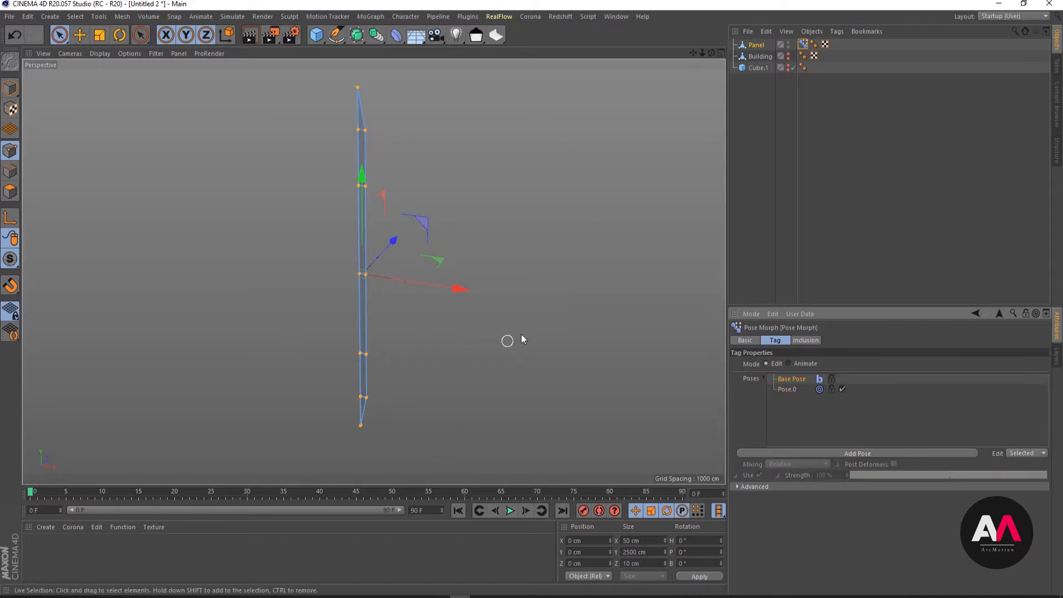
left_click(790, 390)
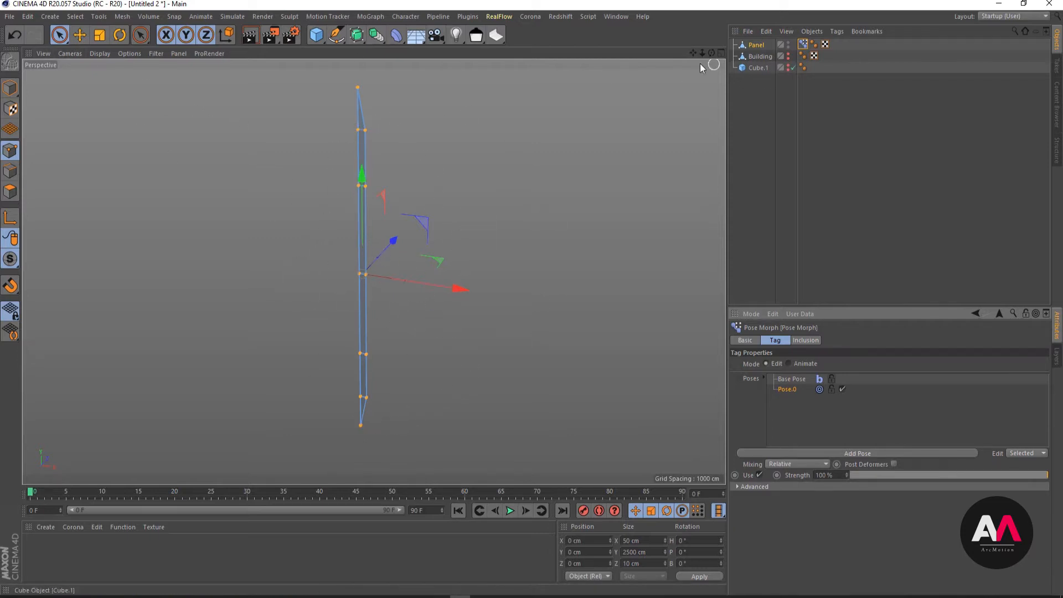
- In the Front view, select the points along the Panel's outer long edge with Rectangle Selection, leaving out the tapered tips
left_click(721, 53)
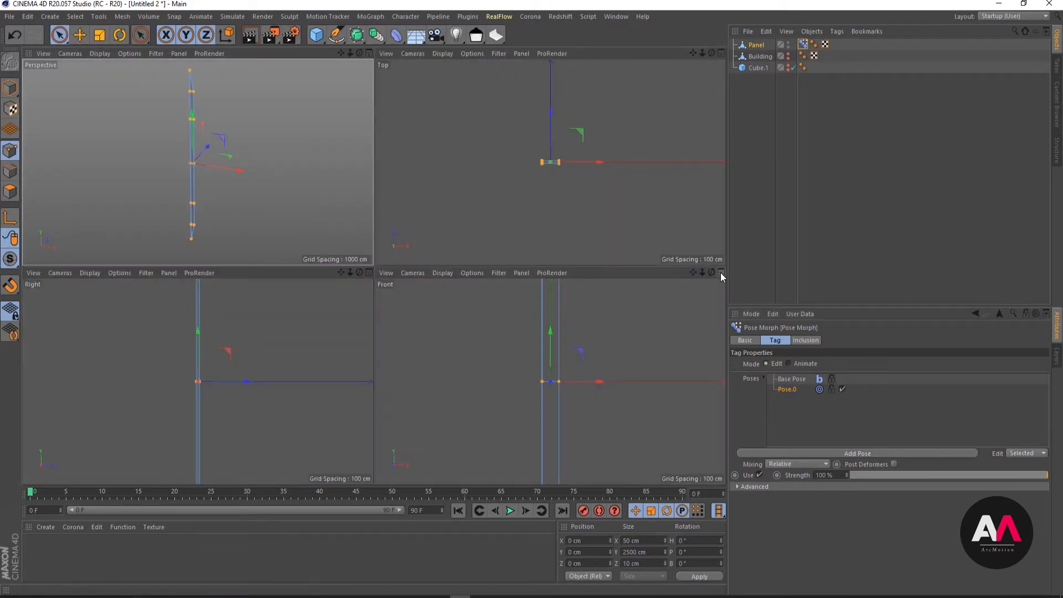
left_click(721, 273)
right_click_drag(495, 210, 338, 268, "alt")
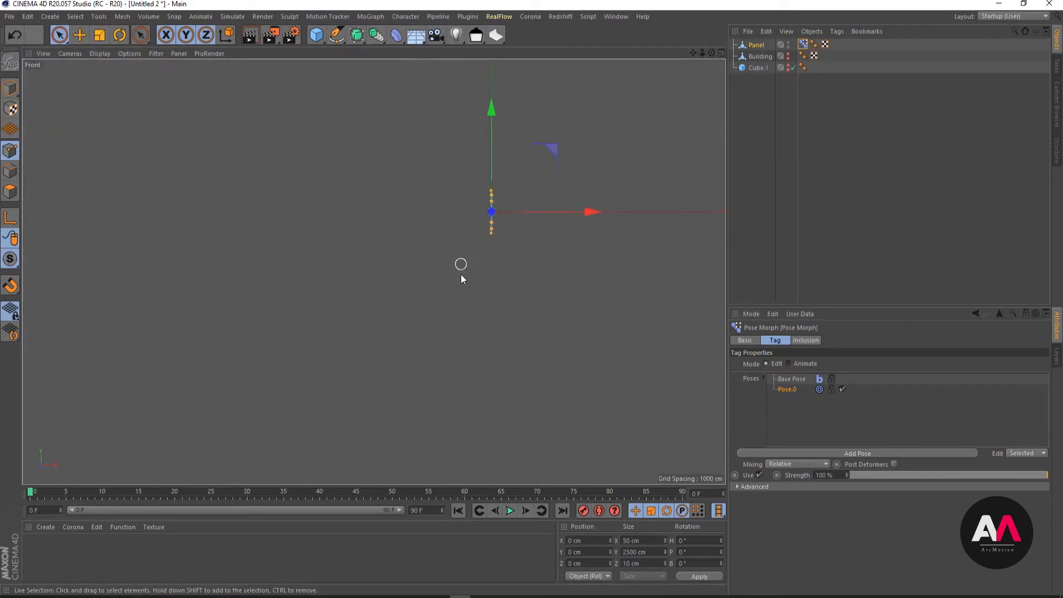
right_click_drag(498, 207, 541, 172, "alt")
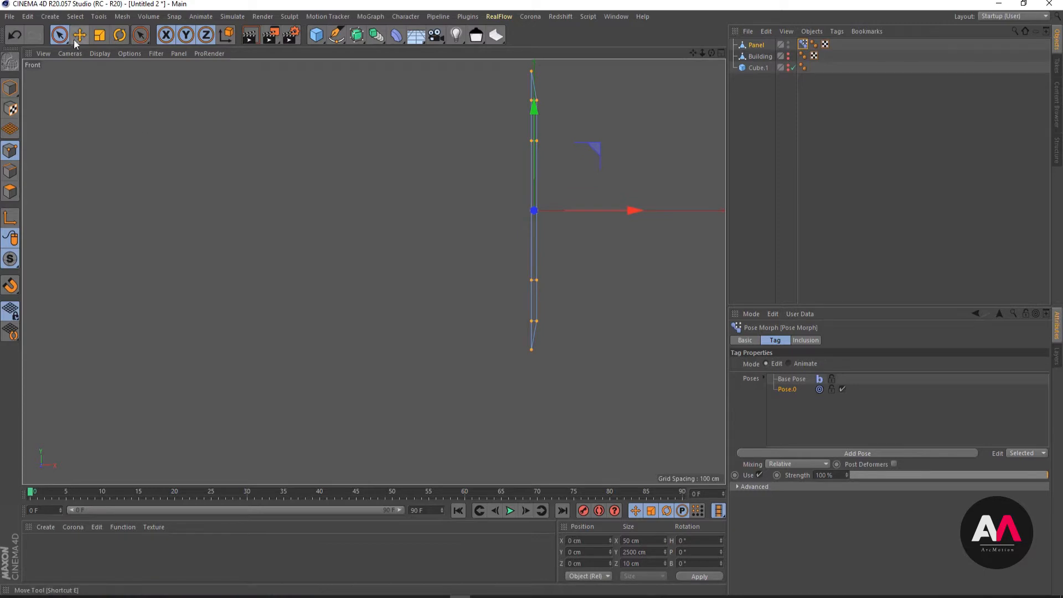
left_click_drag(65, 39, 101, 70)
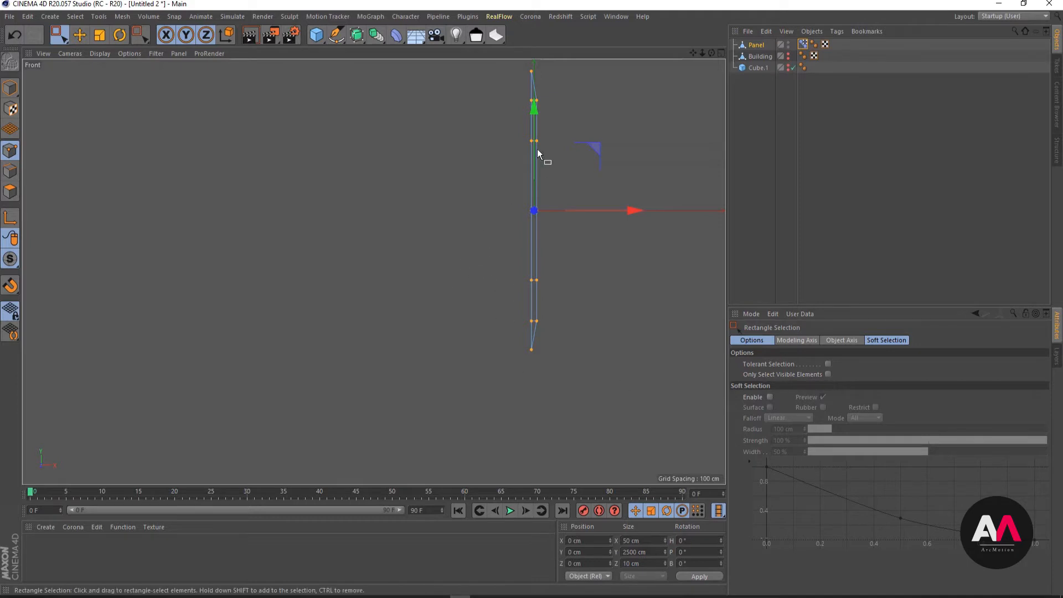
left_click_drag(556, 86, 534, 336)
- Examine the selected edge points in the Perspective view from several angles, checking that the front and back points are both included
left_click(721, 53)
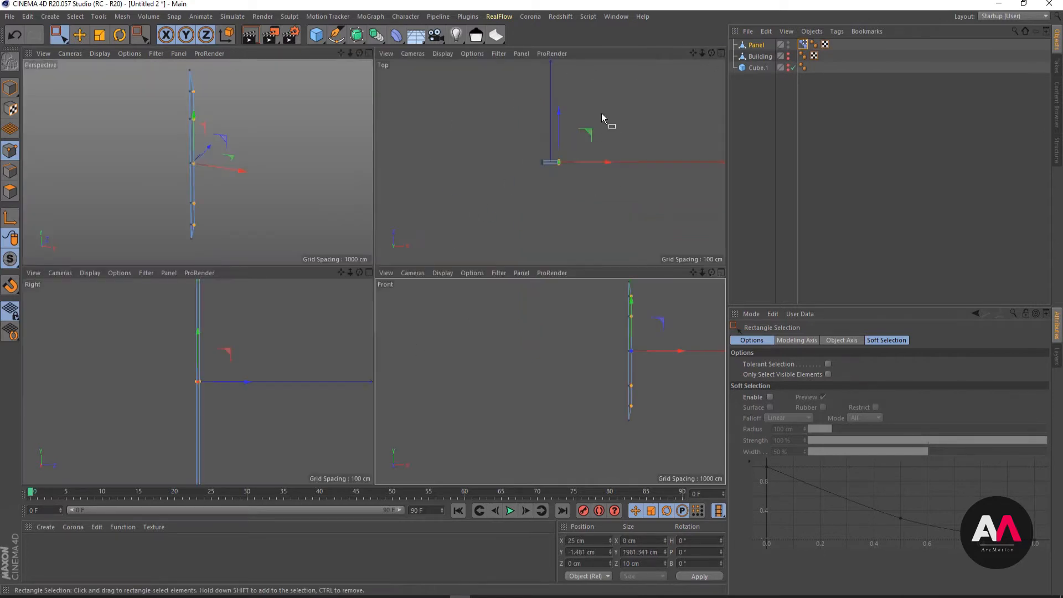
left_click(366, 54)
scroll(390, 179, "up", 5)
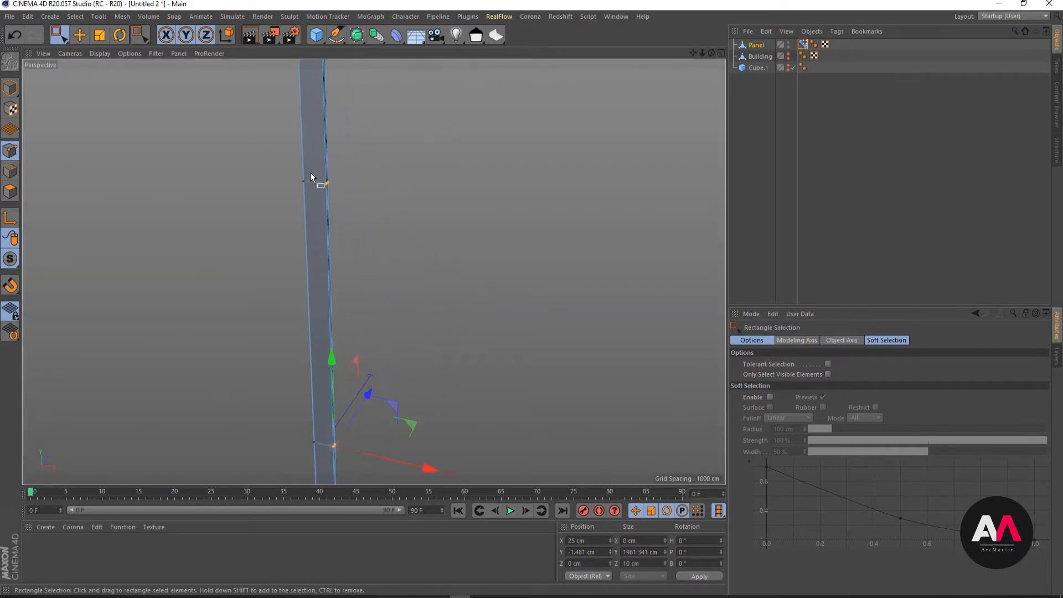
right_click_drag(310, 173, 446, 130, "alt")
left_click_drag(416, 227, 286, 242, "alt")
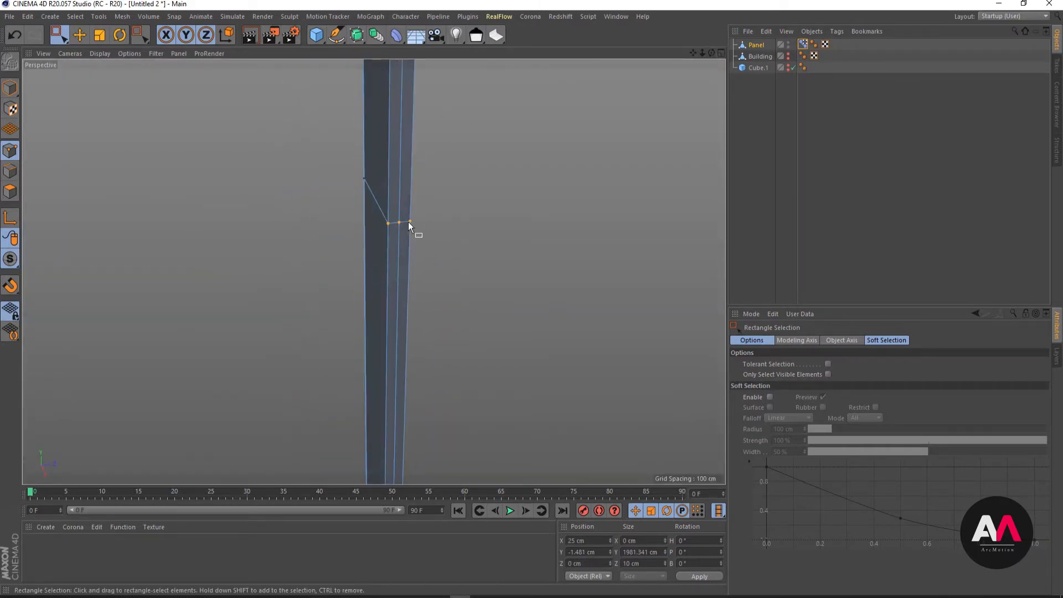
right_click_drag(536, 198, 346, 342, "alt")
right_click_drag(500, 257, 394, 315, "alt")
right_click_drag(436, 268, 294, 316, "alt")
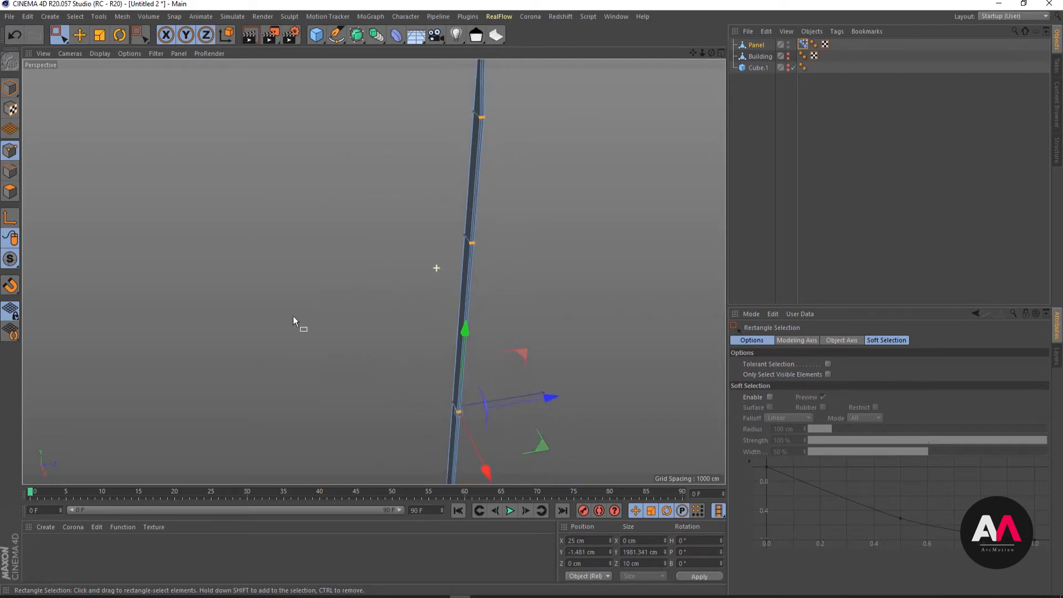
left_click_drag(364, 275, 210, 303, "alt")
right_click_drag(372, 271, 287, 185, "alt")
right_click_drag(363, 180, 243, 287, "alt")
right_click_drag(229, 423, 352, 333, "alt")
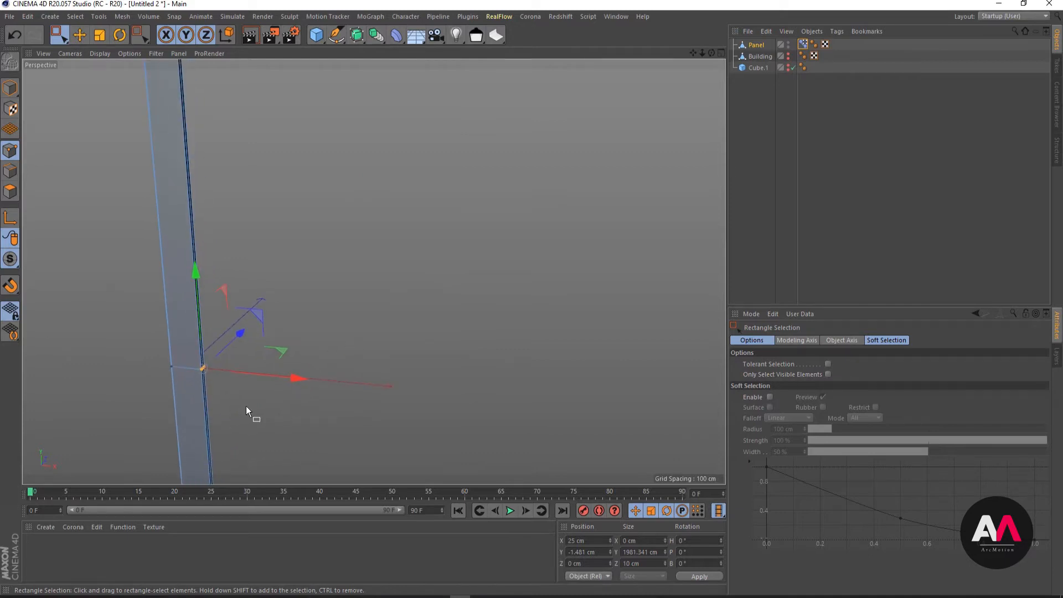
key("s")
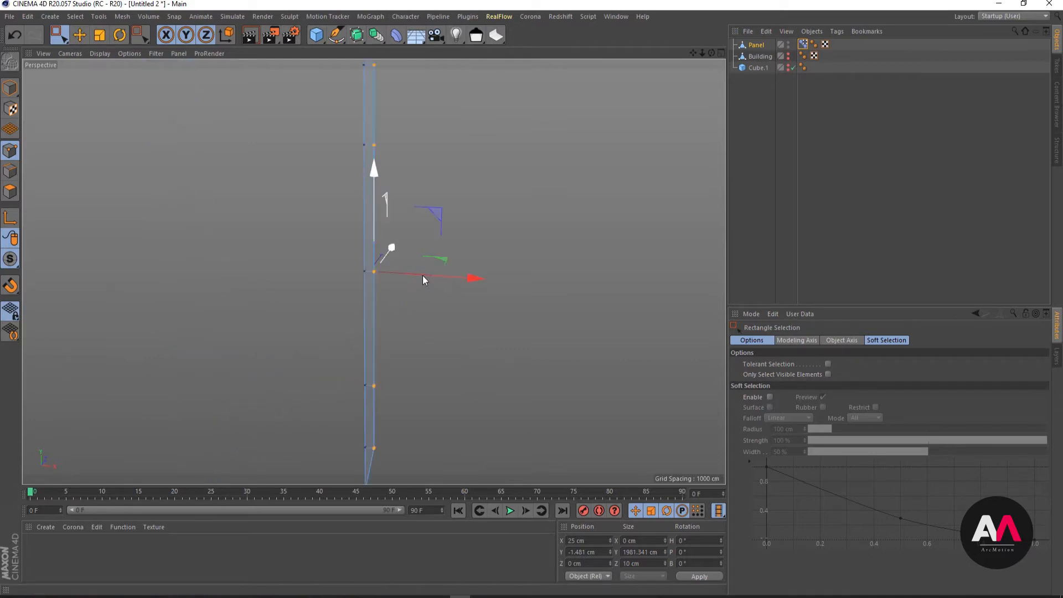
- Move the selected edge points outward along X to 245 cm to define the widened Pose.0 shape
left_click_drag(423, 275, 511, 283)
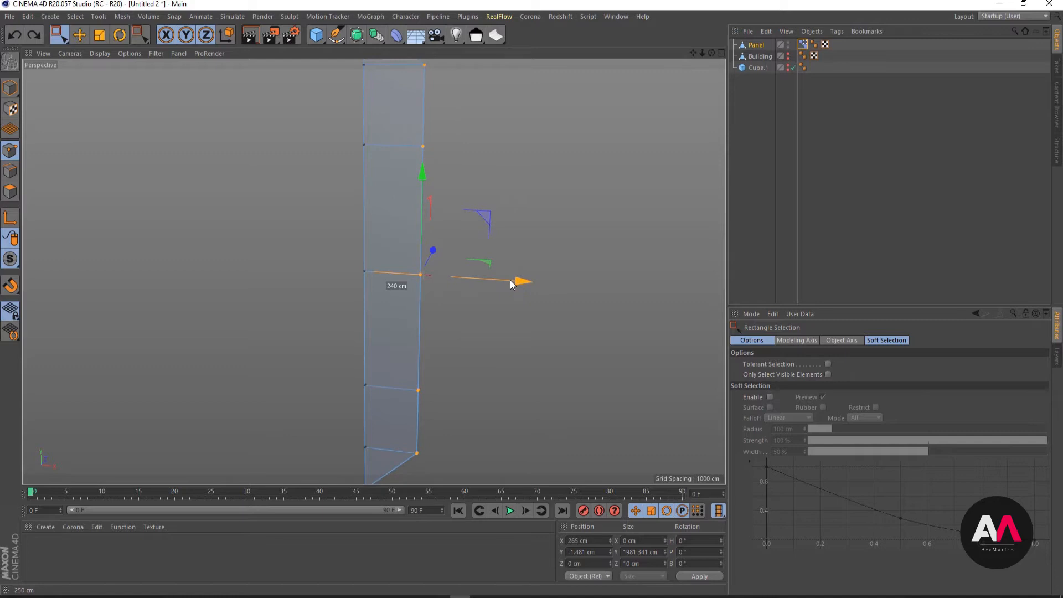
left_click_drag(510, 281, 465, 390)
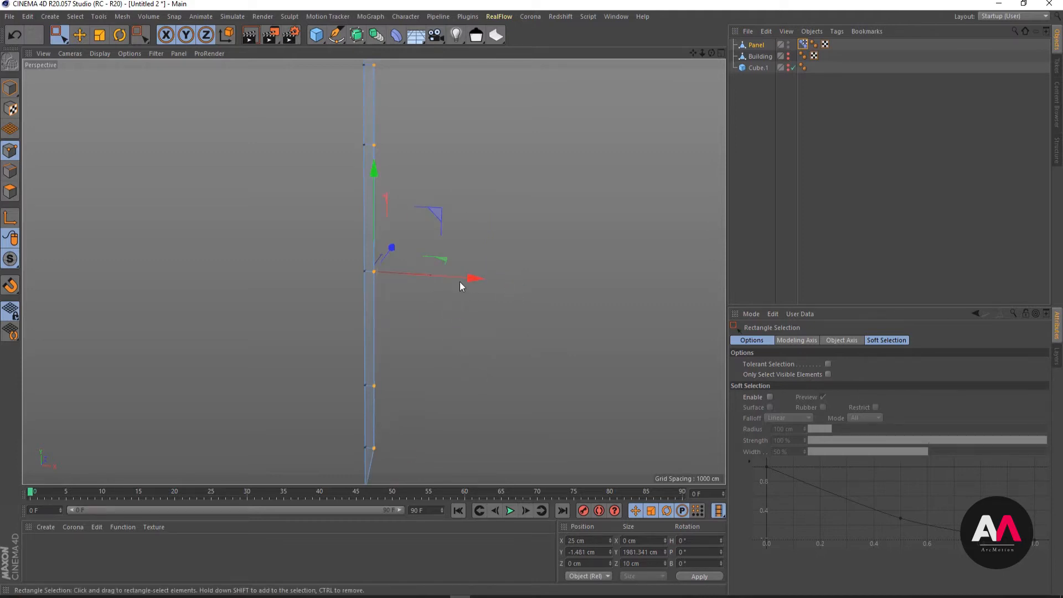
left_click_drag(462, 282, 505, 285)
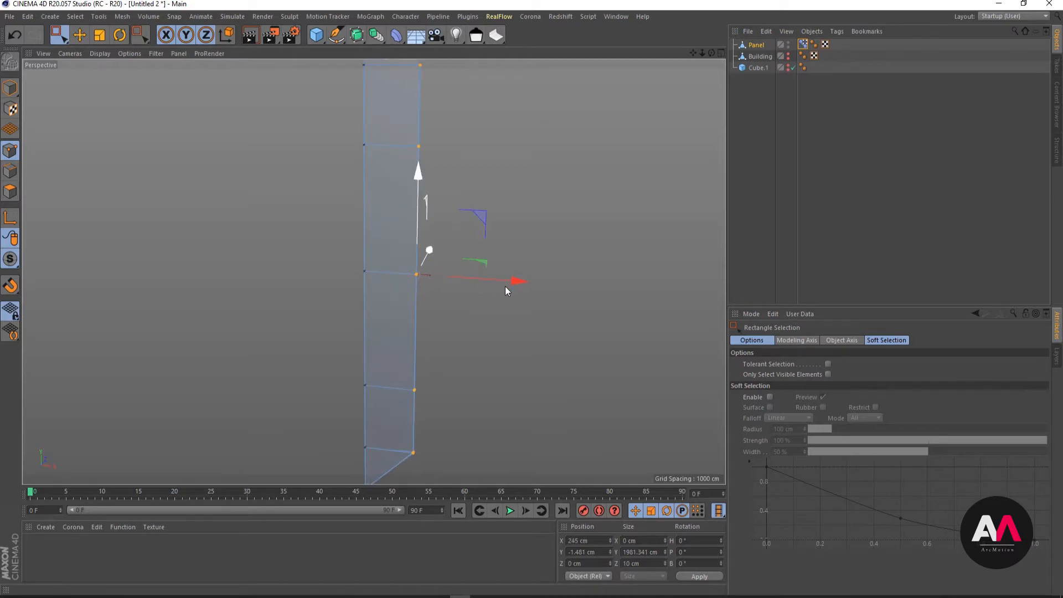
left_click_drag(443, 317, 390, 252, "alt")
- Reduce Pose.0's strength to 0% in the Pose Morph tag and compare it with the Base Pose
left_click(803, 67)
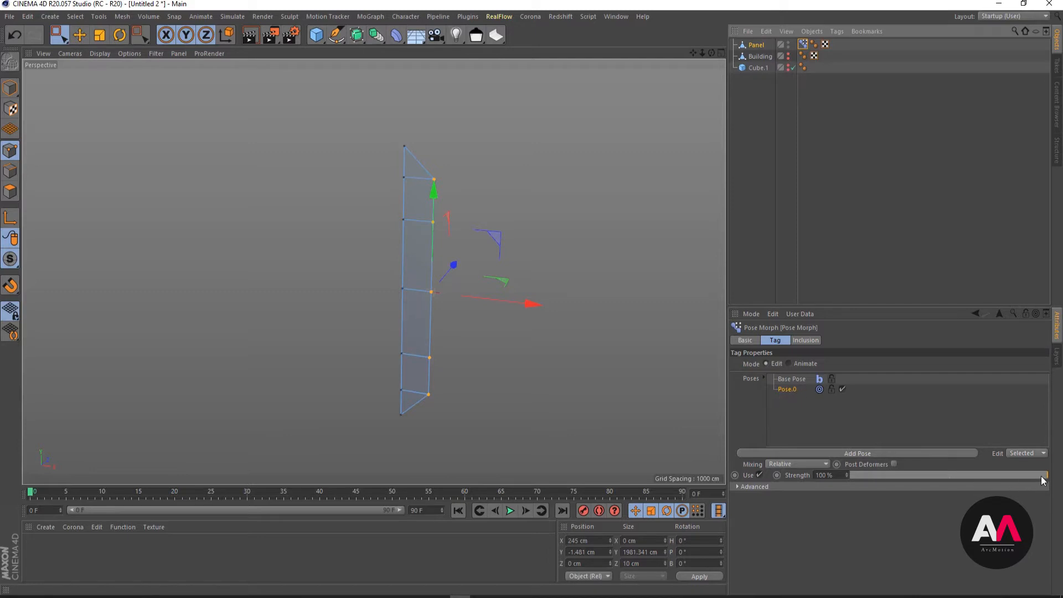
left_click_drag(1042, 478, 683, 483)
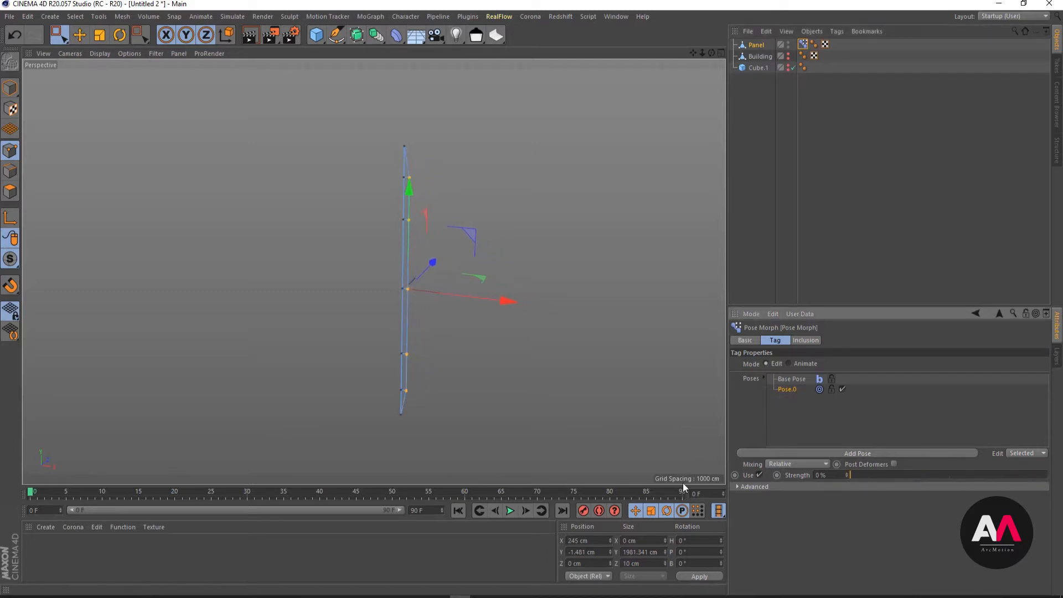
left_click(791, 379)
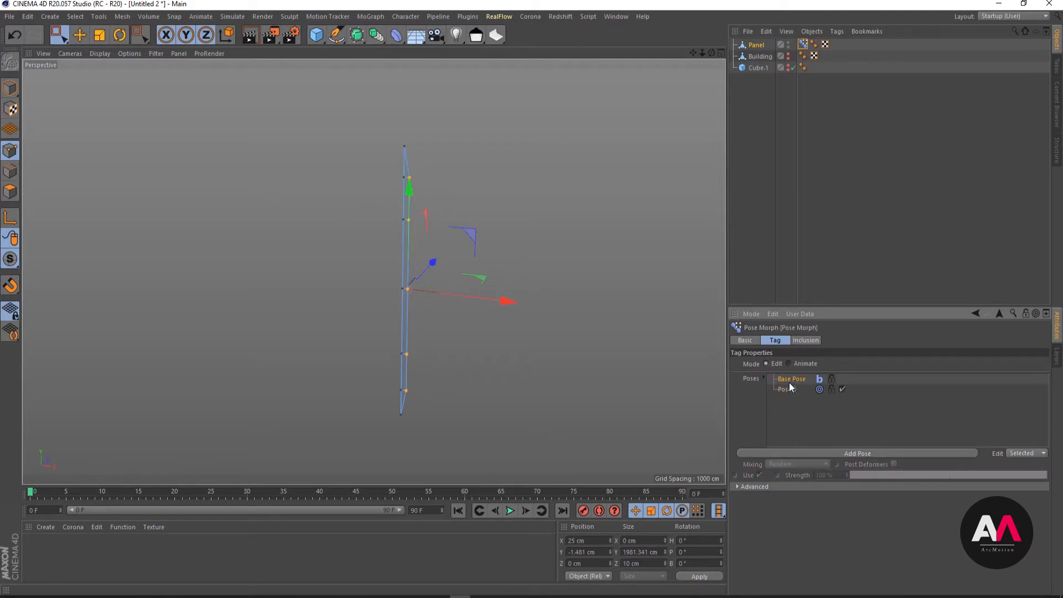
left_click(788, 390)
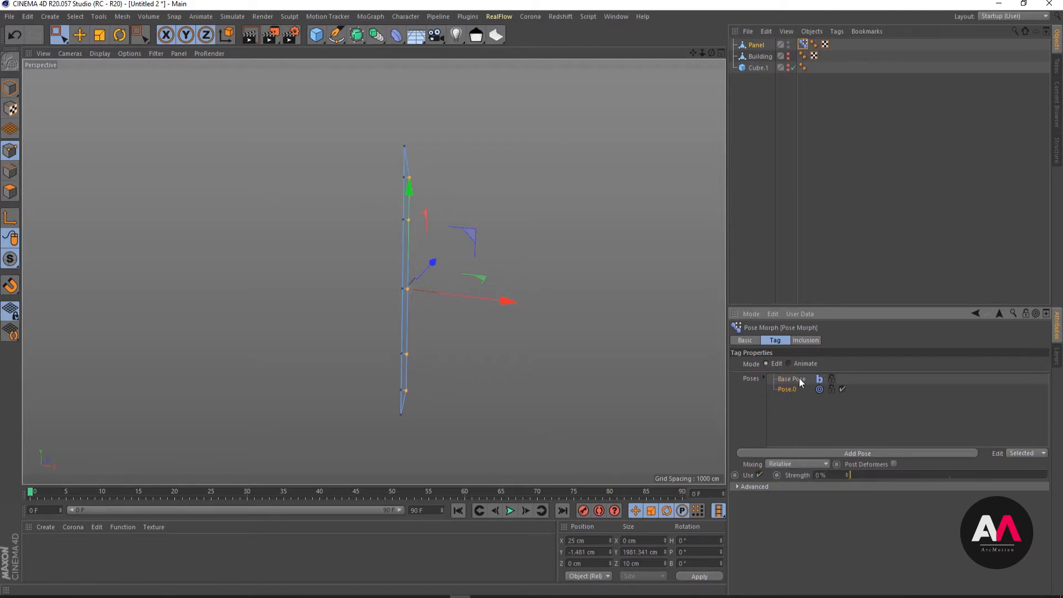
left_click(799, 378)
left_click(789, 390)
left_click(792, 381)
left_click(788, 390)
- Test the morph by sweeping Pose.0's strength between 0% and 100%, leave it at 100%, and deselect the Panel
left_click_drag(855, 474, 1048, 475)
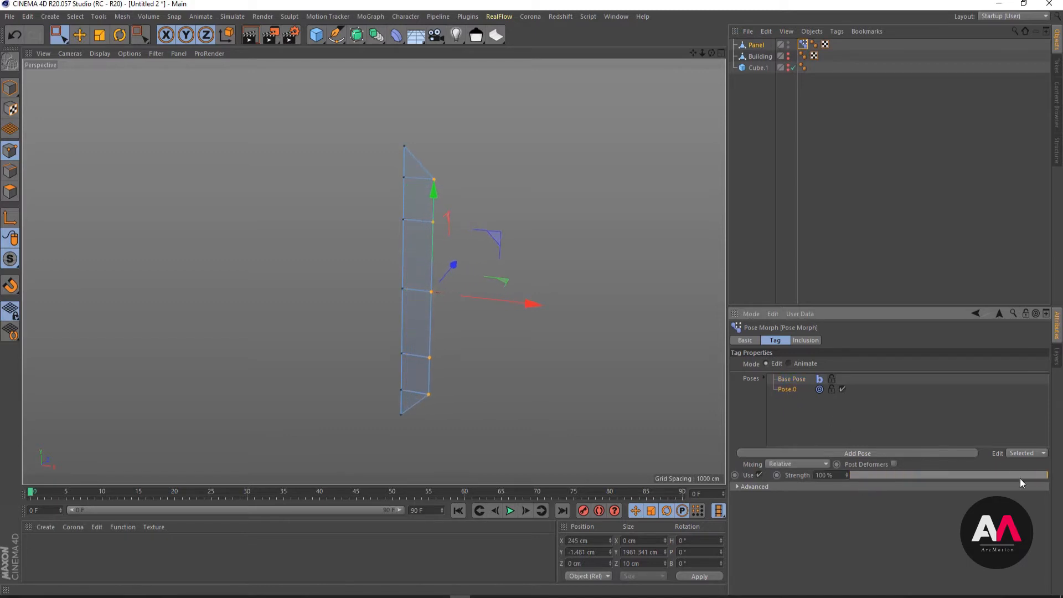
left_click_drag(1047, 477, 830, 482)
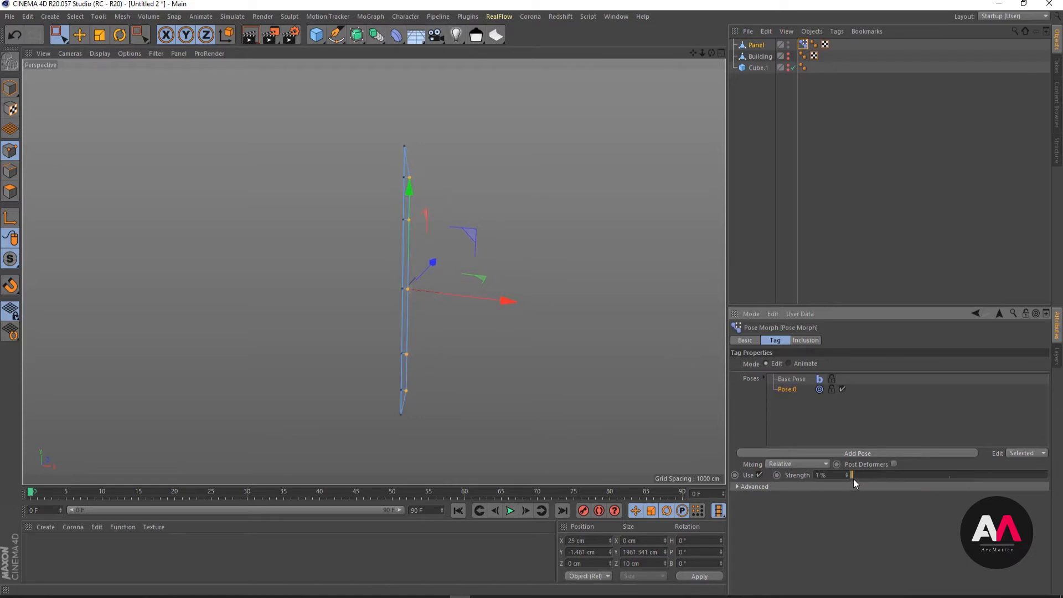
left_click_drag(853, 480, 1049, 477)
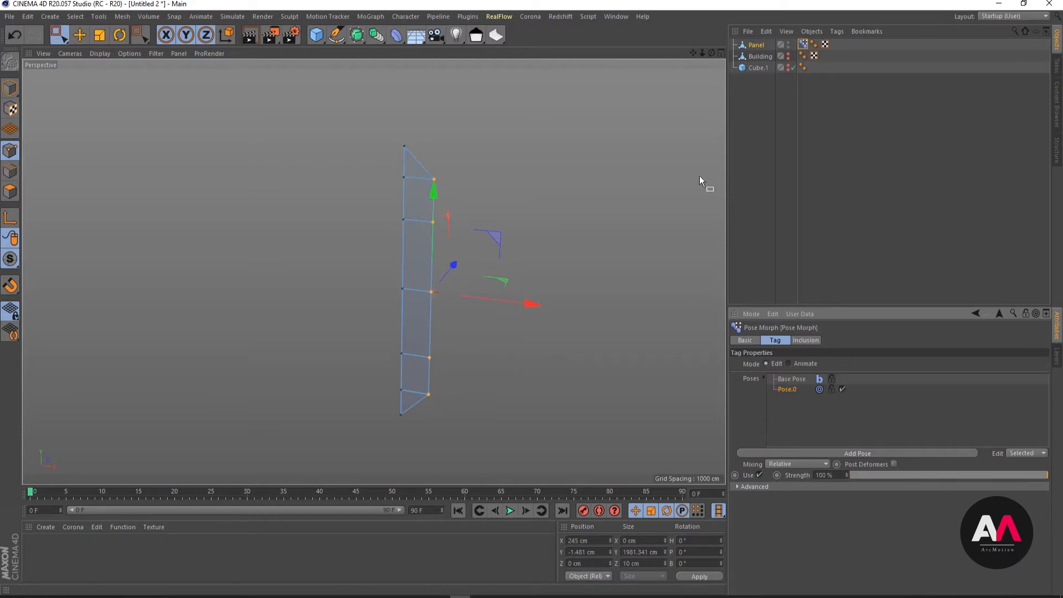
left_click(832, 111)
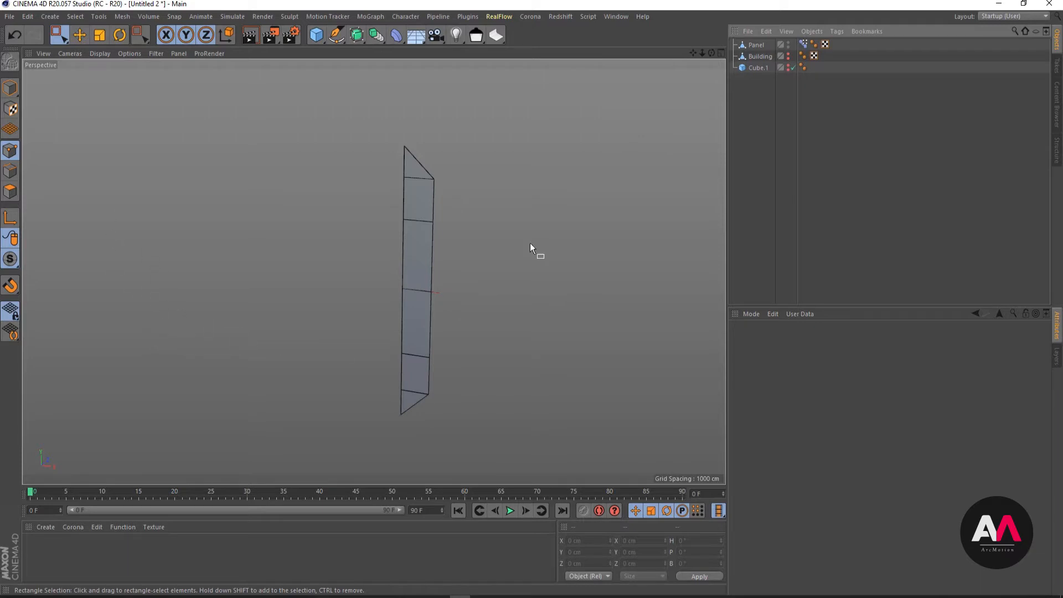
- Make the hidden Building object visible in the viewport again and bring its rounded corner into view
left_click(789, 55)
scroll(483, 128, "down", 6)
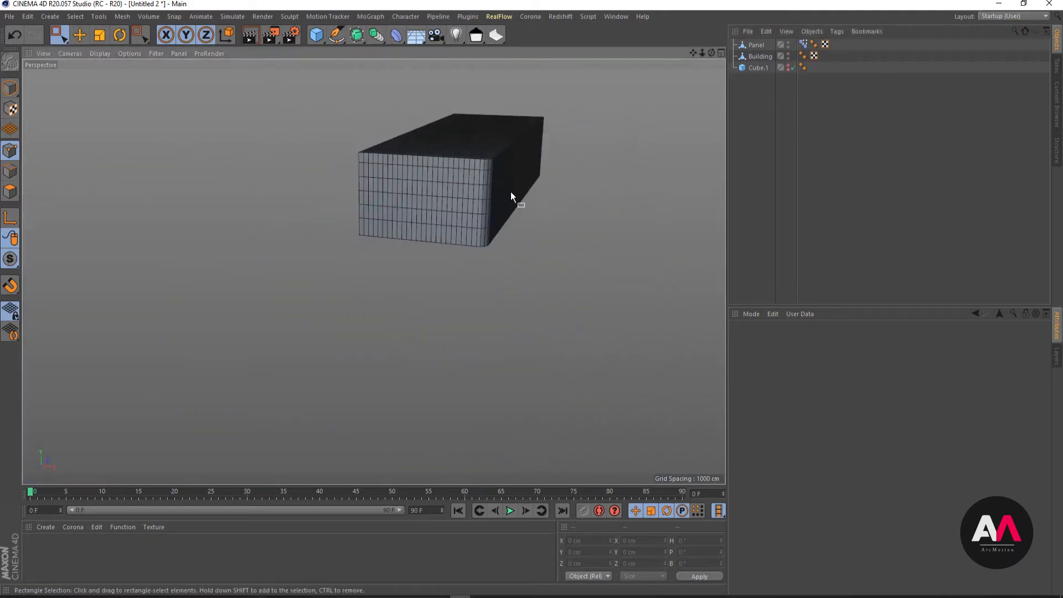
right_click_drag(507, 185, 576, 130, "alt")
left_click_drag(483, 206, 573, 181, "alt")
- Select all points of the Building object, run Optimize on them, and deselect the object
left_click(759, 56)
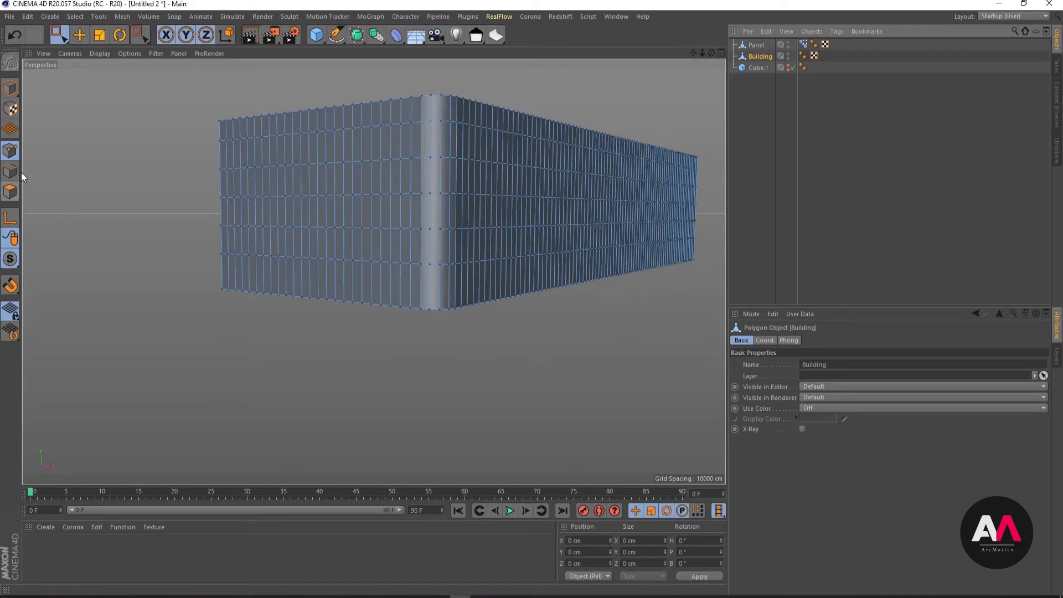
key("ctrl+a")
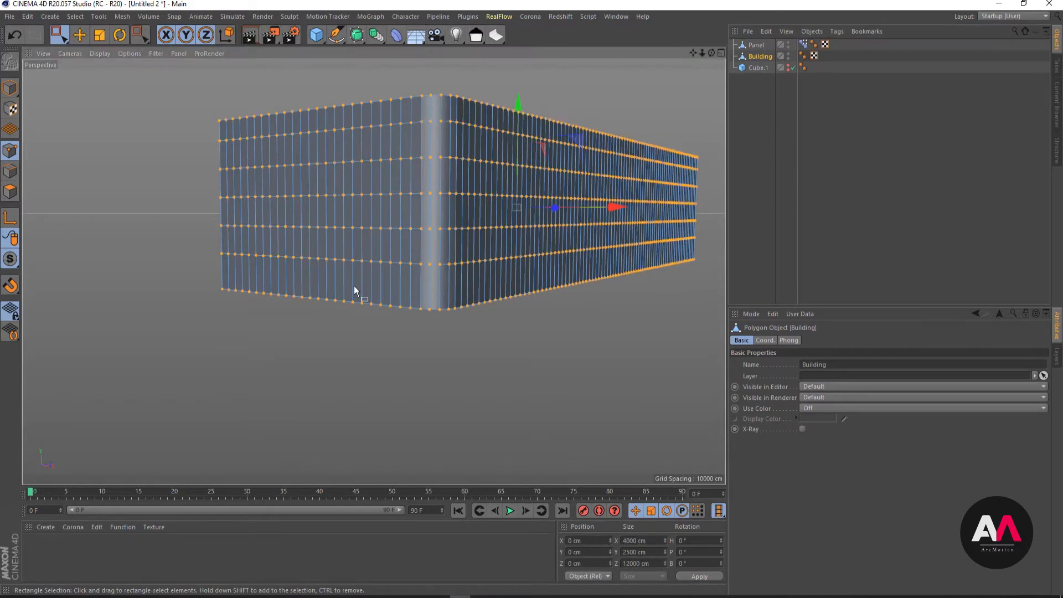
right_click(444, 182)
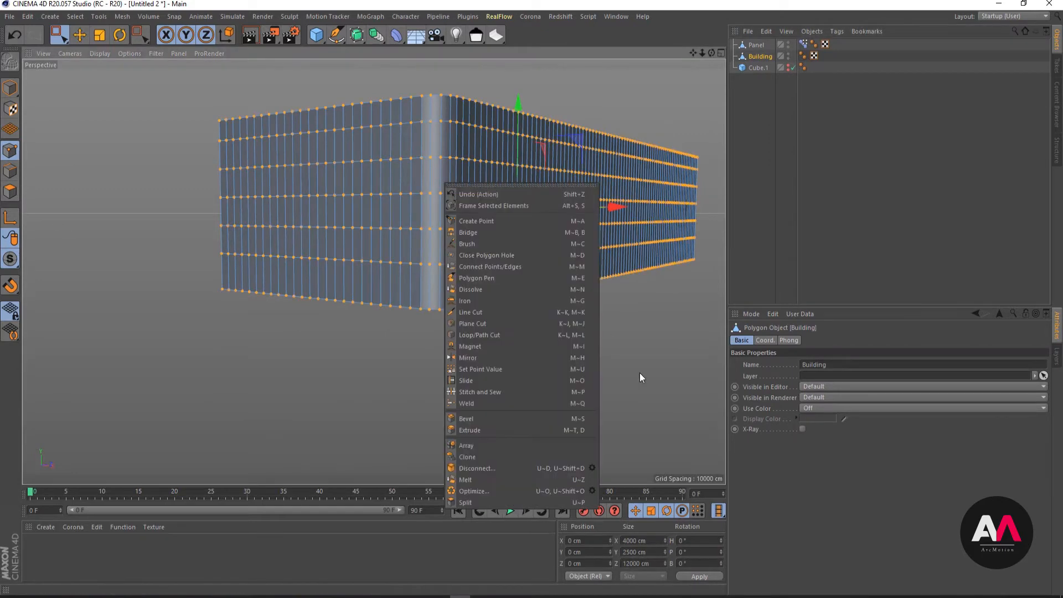
left_click(484, 491)
scroll(460, 137, "up", 2)
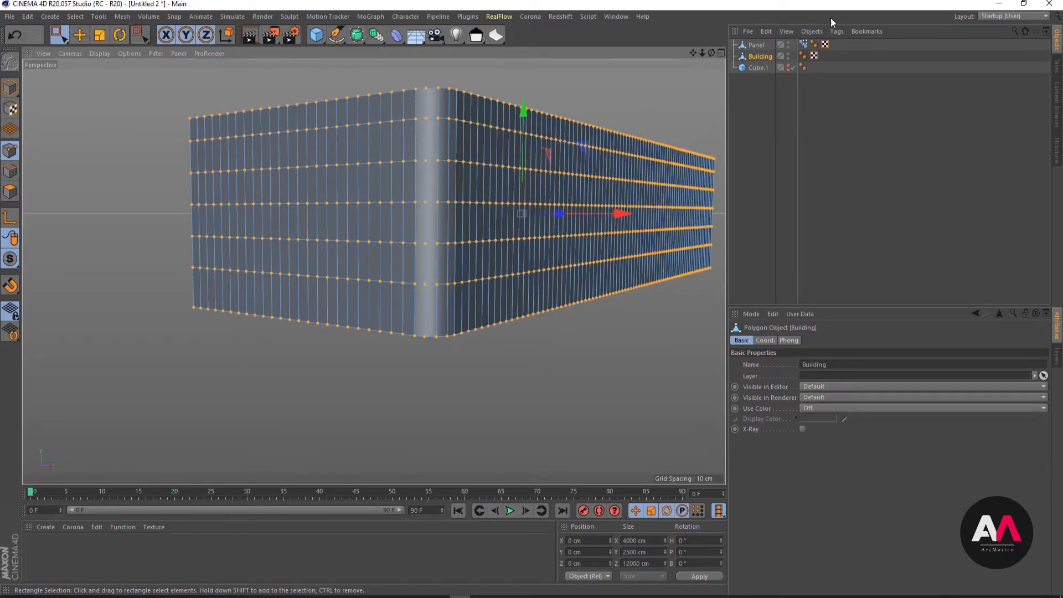
left_click(745, 107)
left_click(756, 57)
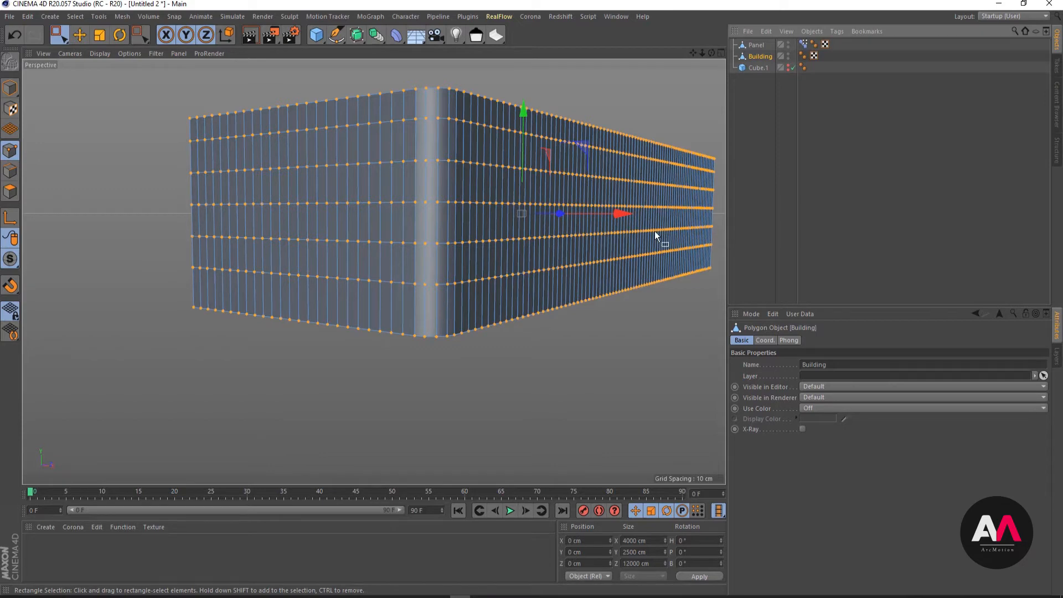
left_click(773, 167)
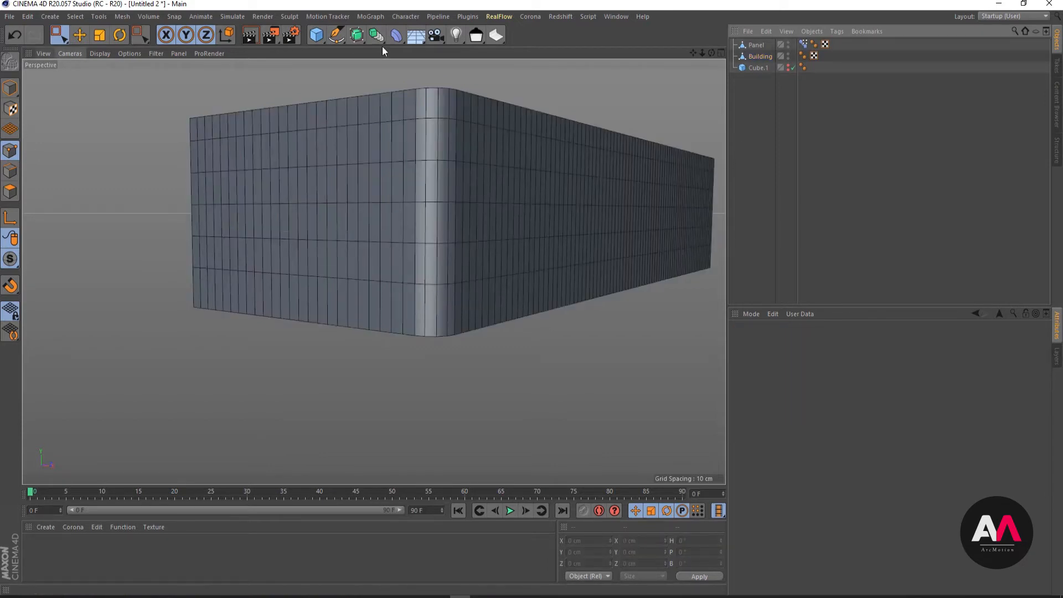
- Loop-select the middle horizontal edge loop around the Building object in edge mode
left_click(756, 45)
left_click(762, 58)
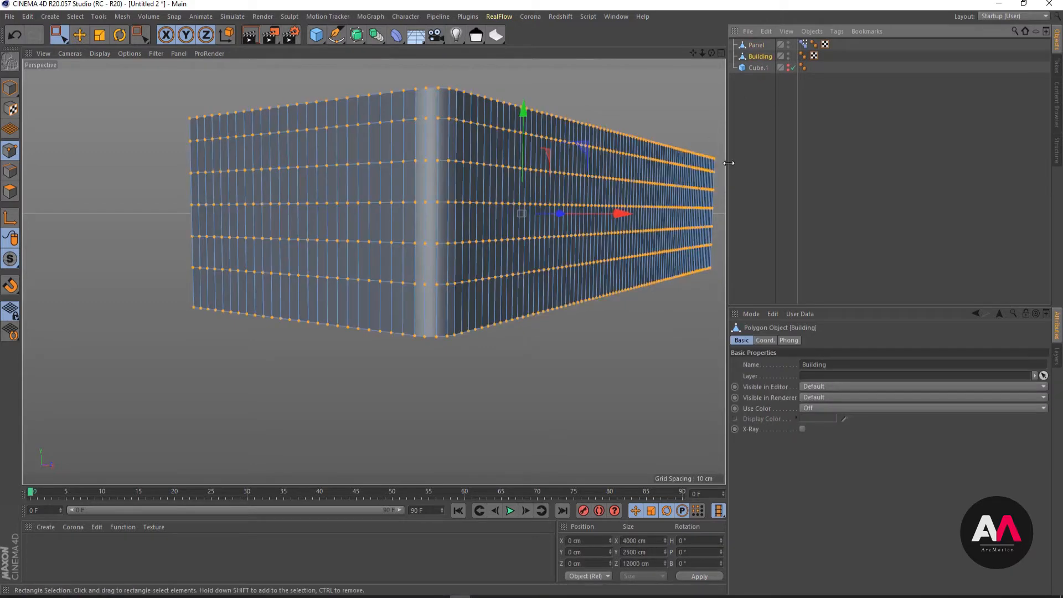
left_click(9, 172)
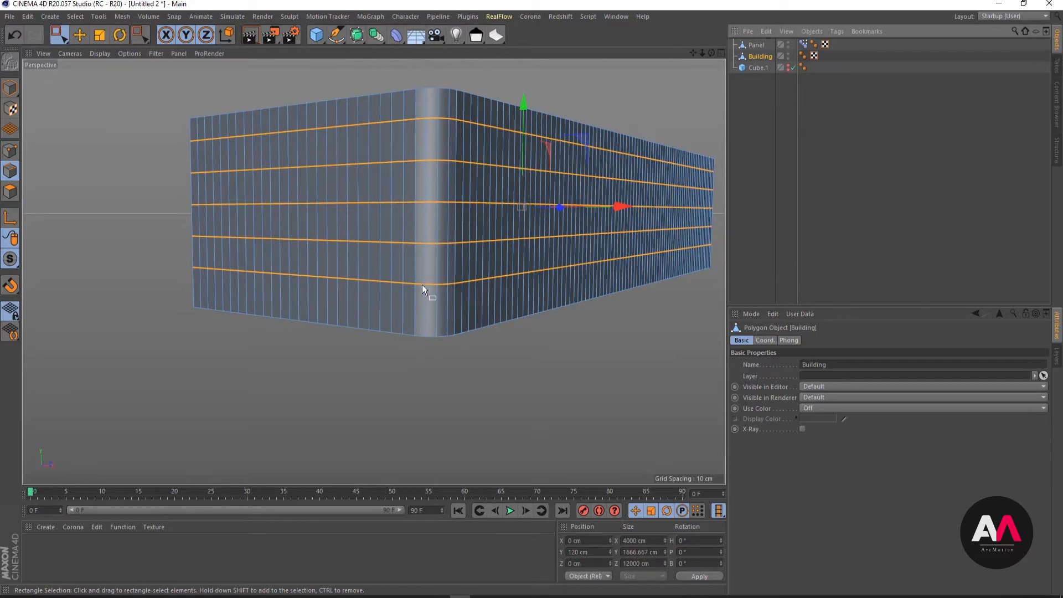
key("u")
key("l")
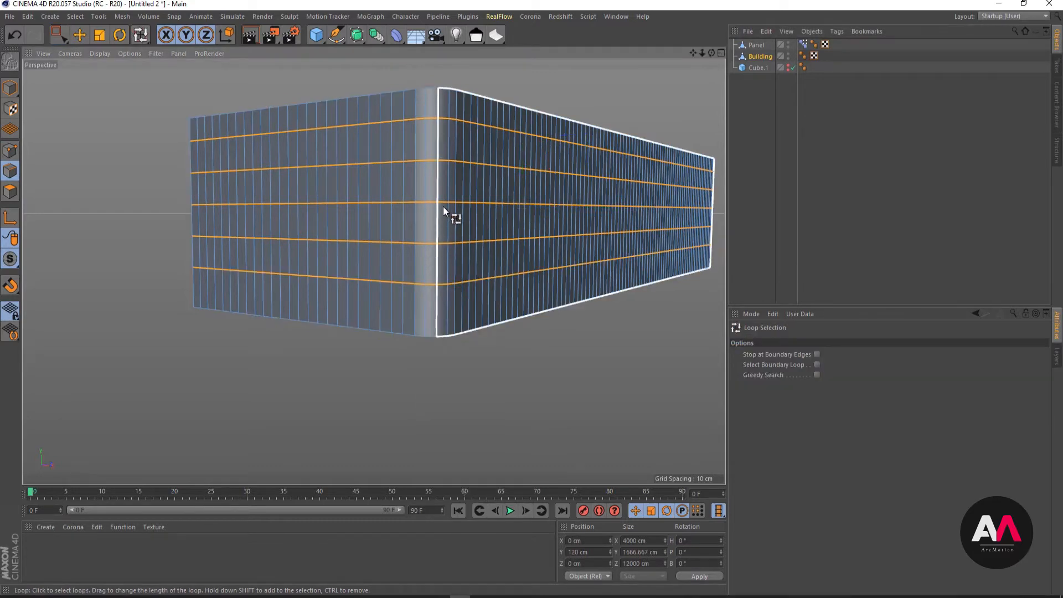
left_click(444, 205)
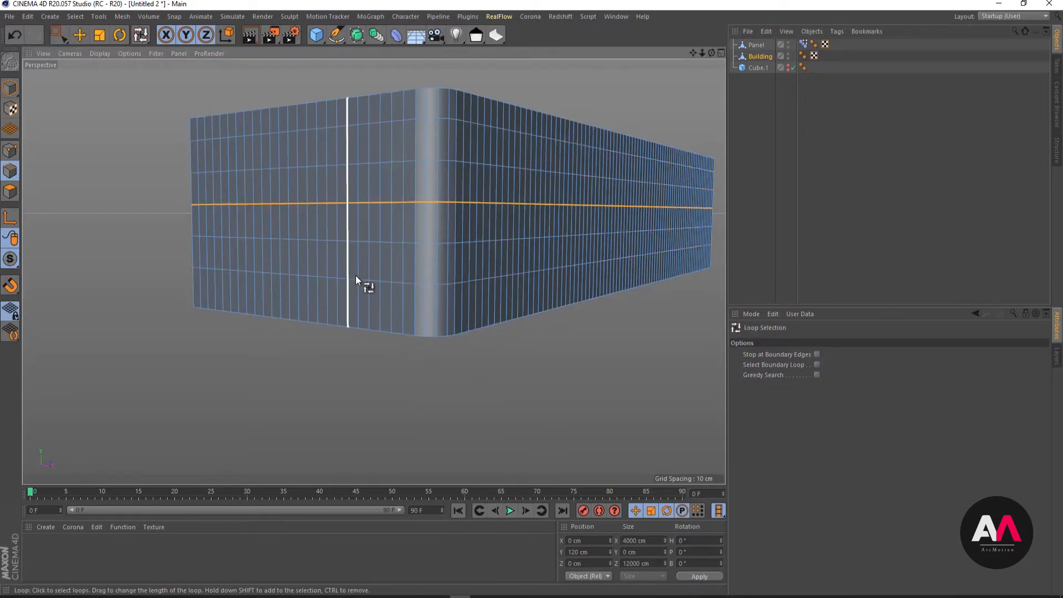
- Remove the edges along the Building's rear long side from the loop selection using Live Selection
left_click_drag(356, 274, 124, 78, "alt")
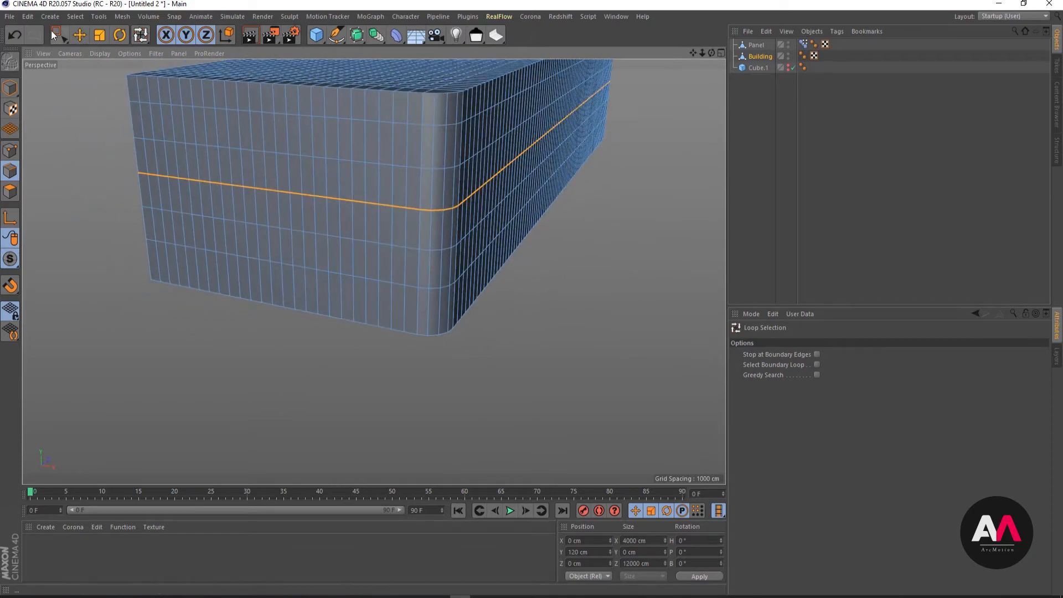
left_click_drag(53, 35, 84, 49)
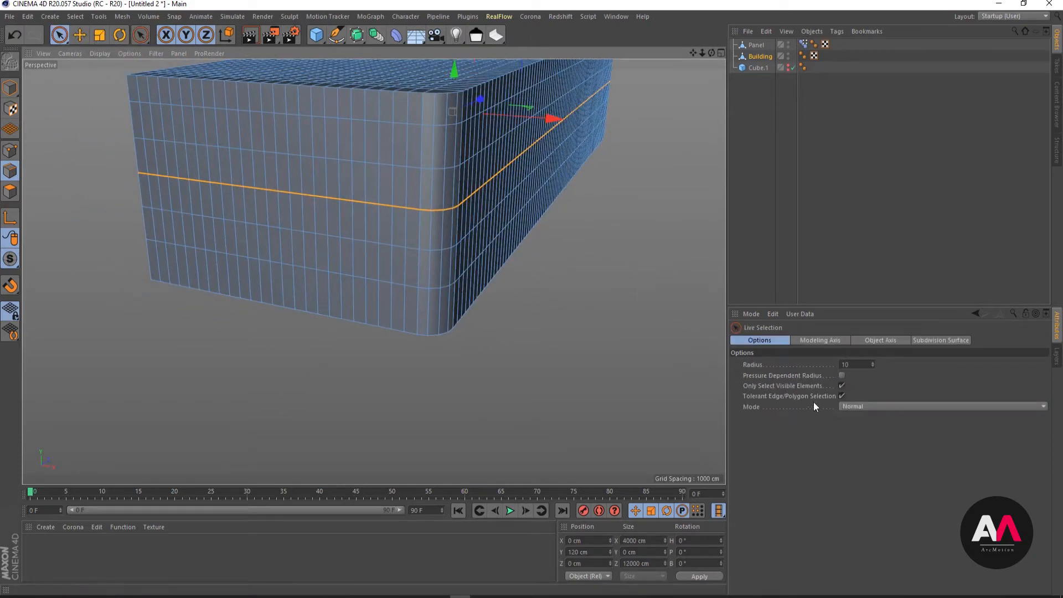
right_click_drag(542, 309, 404, 310, "alt")
left_click_drag(337, 254, 507, 259, "alt")
right_click_drag(507, 259, 354, 296, "alt")
right_click_drag(186, 185, 262, 180, "alt")
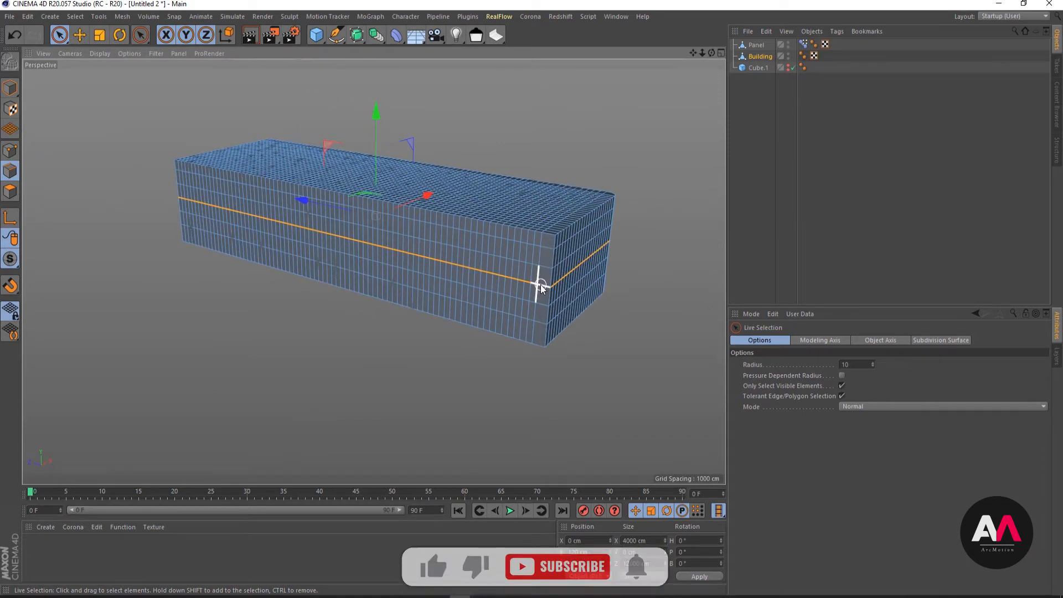
mouse_move(540, 285)
left_mouse_down("ctrl")
mouse_move(433, 271)
mouse_move(509, 276)
mouse_move(181, 199)
left_mouse_up("ctrl")
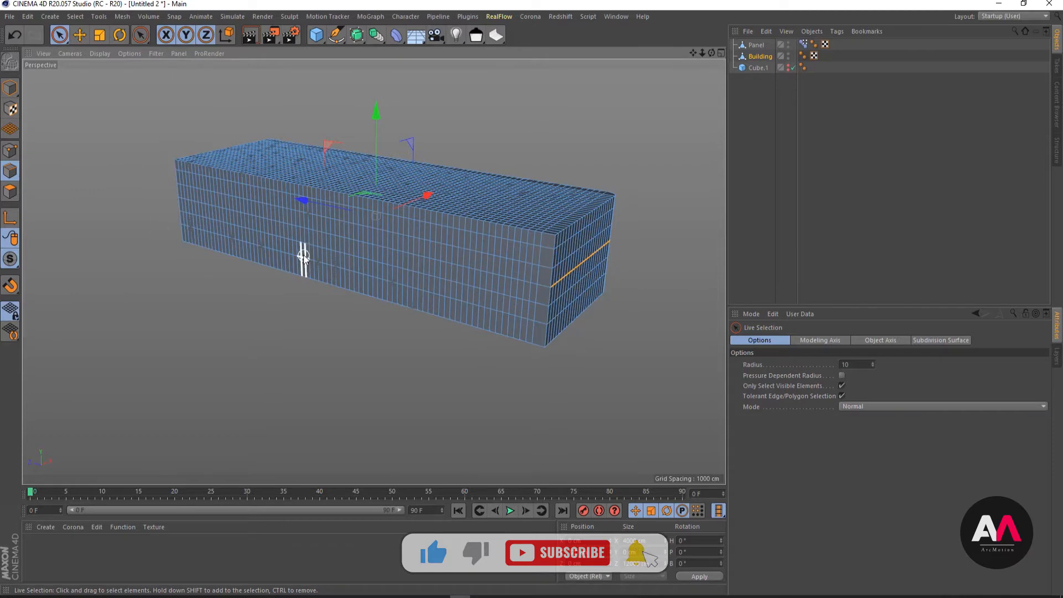
- Remove the rear short end's edges from the selection, keeping only the two faces joined by the rounded corner
left_click_drag(299, 220, 648, 227, "alt")
right_click_drag(355, 326, 384, 325, "alt")
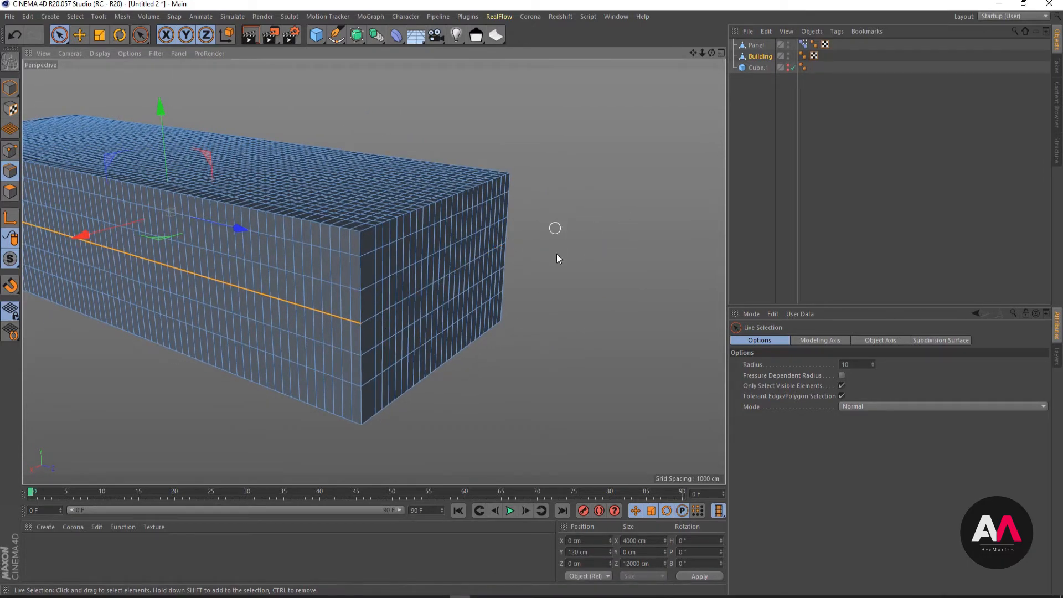
left_click_drag(513, 263, 228, 263, "alt")
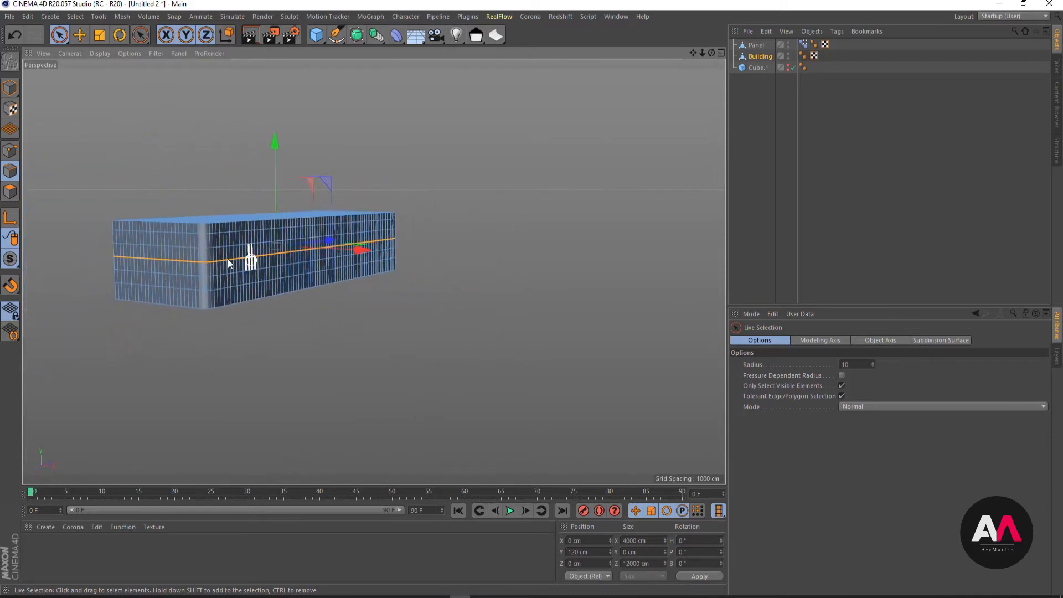
right_click_drag(228, 262, 402, 281, "alt")
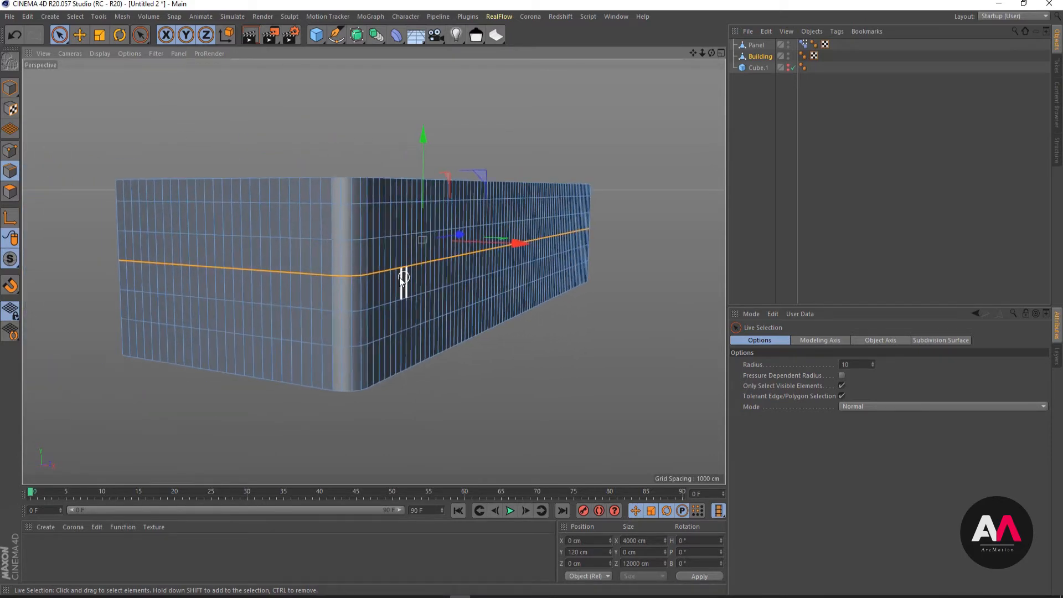
left_click_drag(402, 280, 343, 274, "alt")
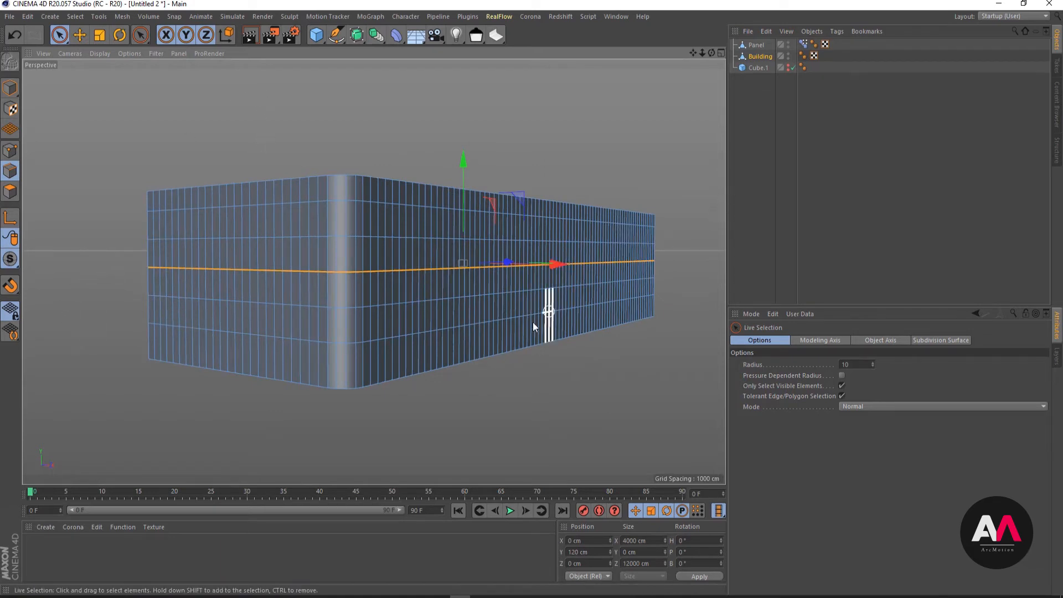
- Convert the selected Building edges into a spline with Edge to Spline
left_click(126, 19)
mouse_move(169, 45)
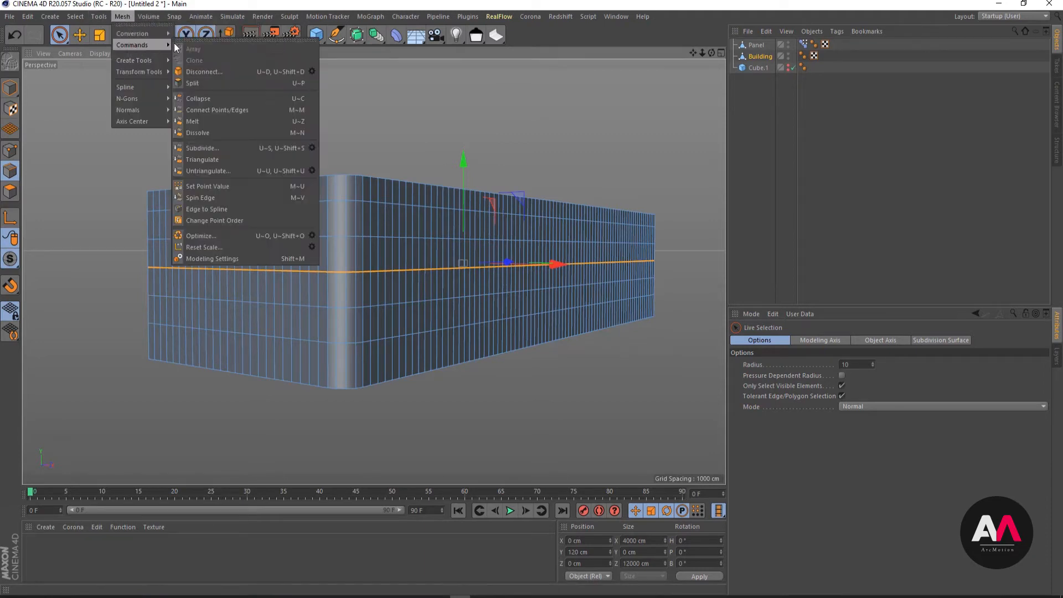
left_click(222, 208)
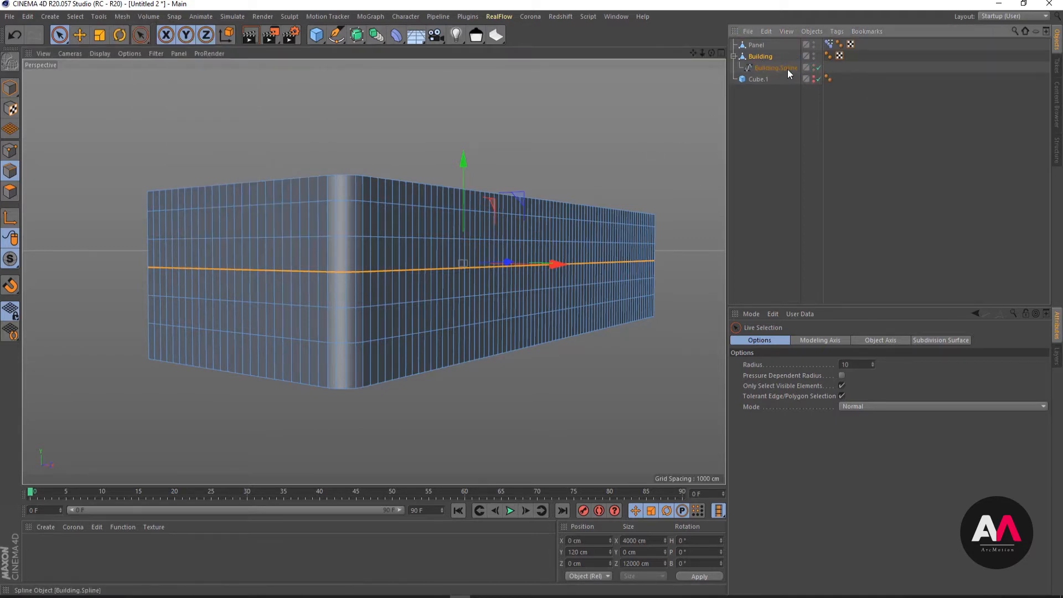
- Rename the spline under Building to Cloner Spline
left_click(680, 251)
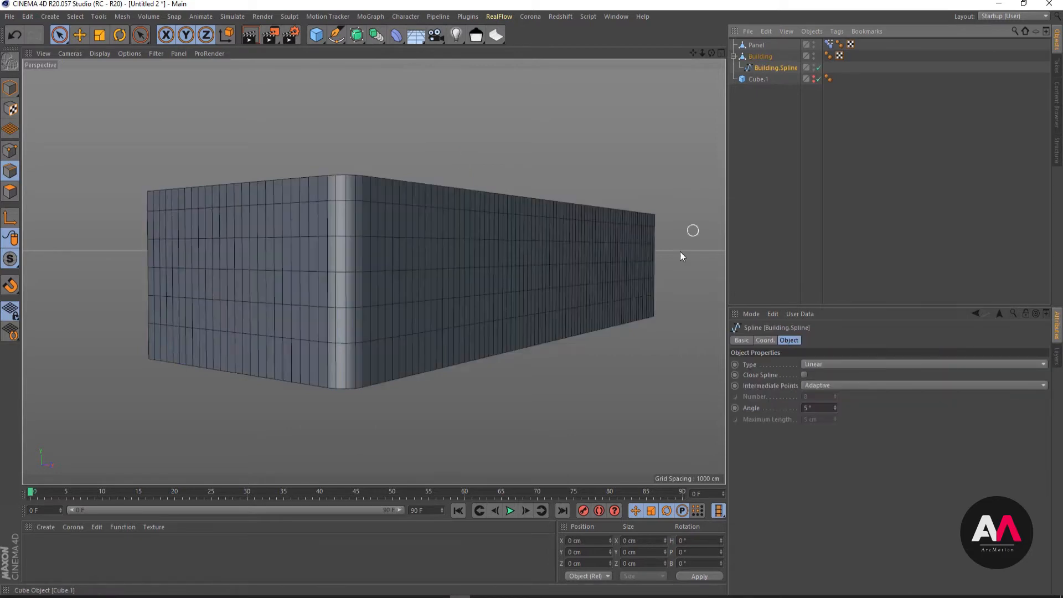
double_click(779, 68)
left_click_drag(803, 68, 625, 84)
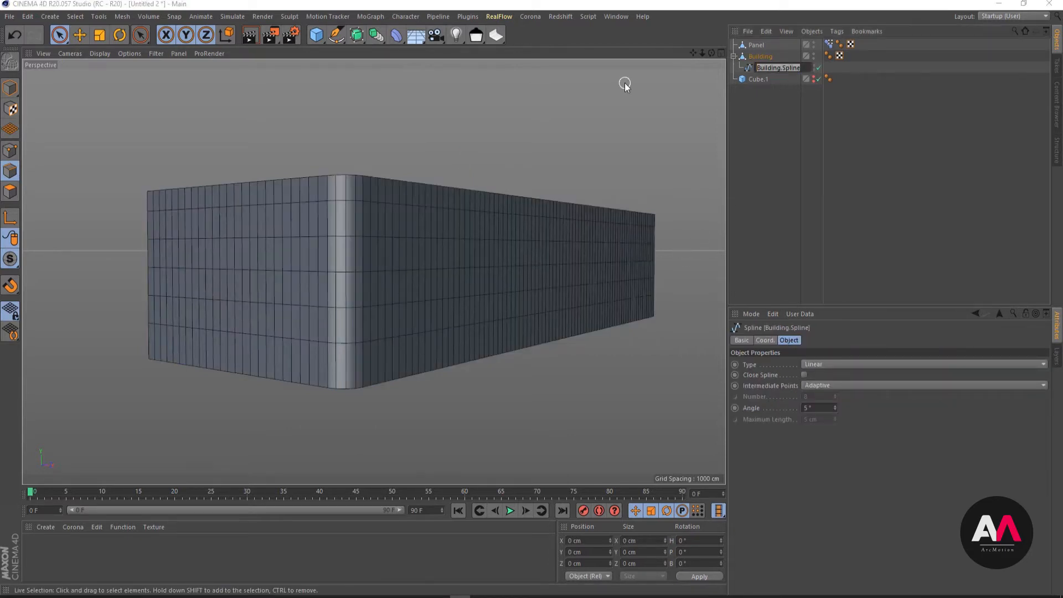
type("C")
type("pline")
key("Return")
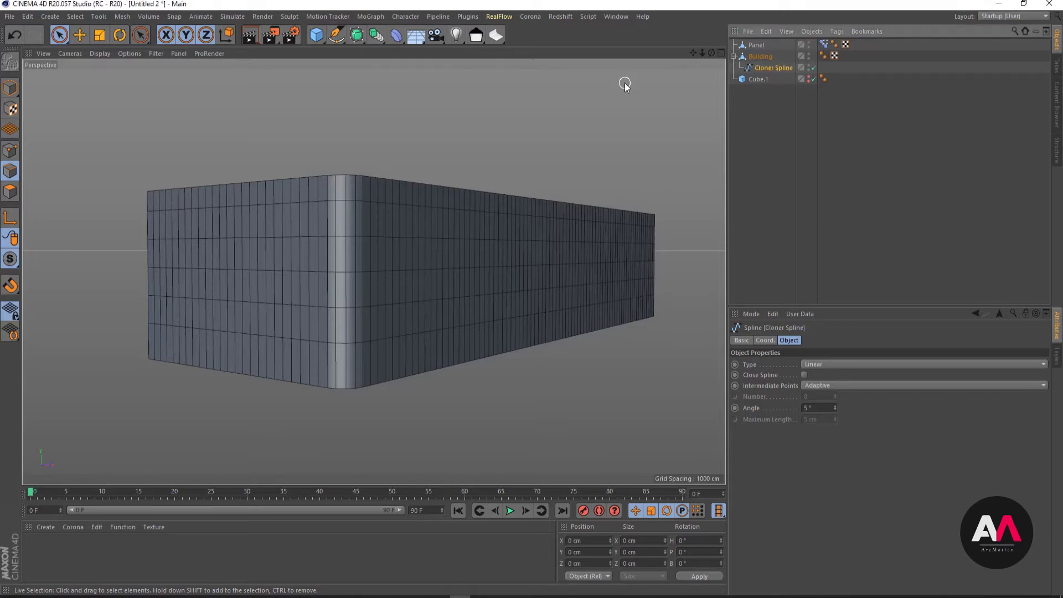
- Add a MoGraph Cloner in Object mode and assign Cloner Spline as its distribution object
left_click(369, 16)
left_click(373, 141)
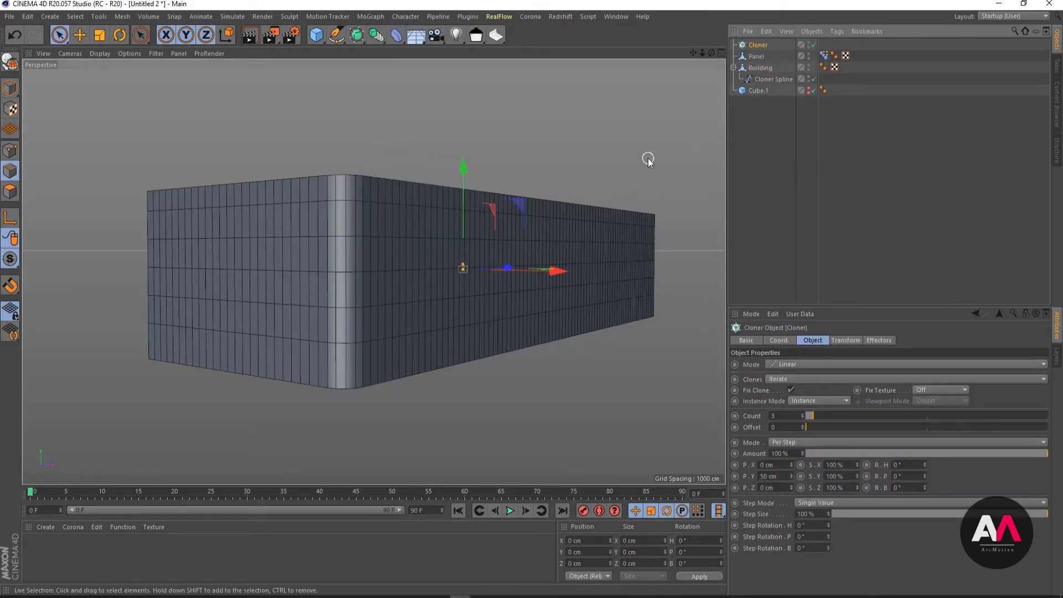
left_click(789, 365)
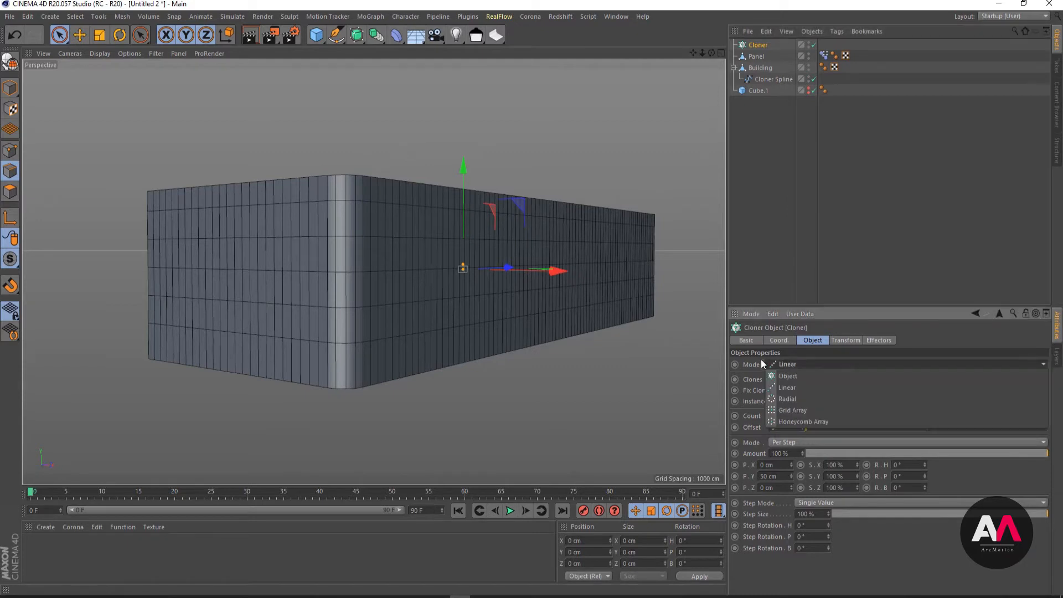
left_click(800, 376)
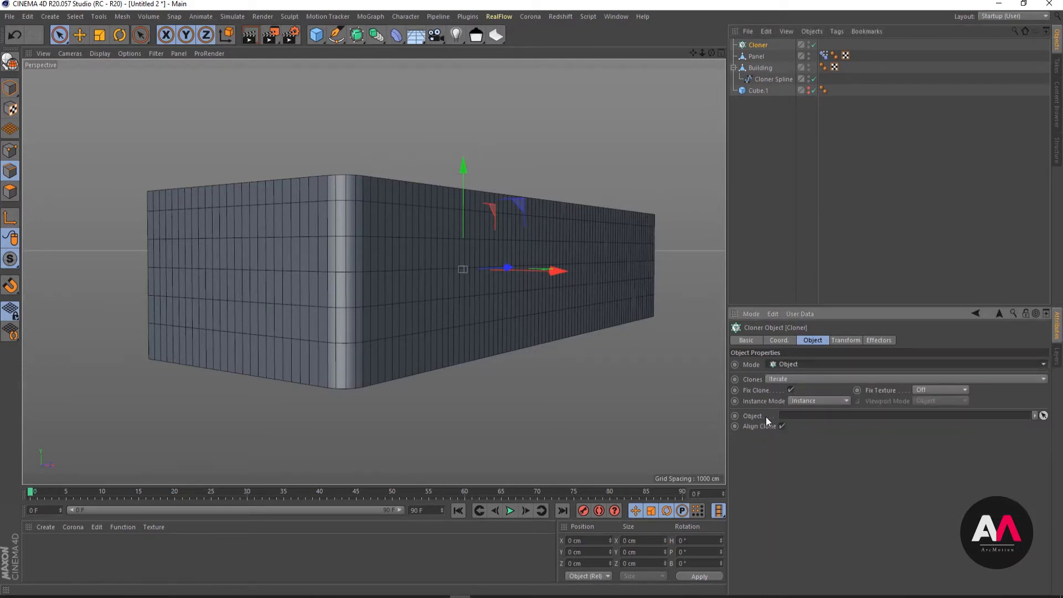
left_click_drag(775, 79, 808, 424)
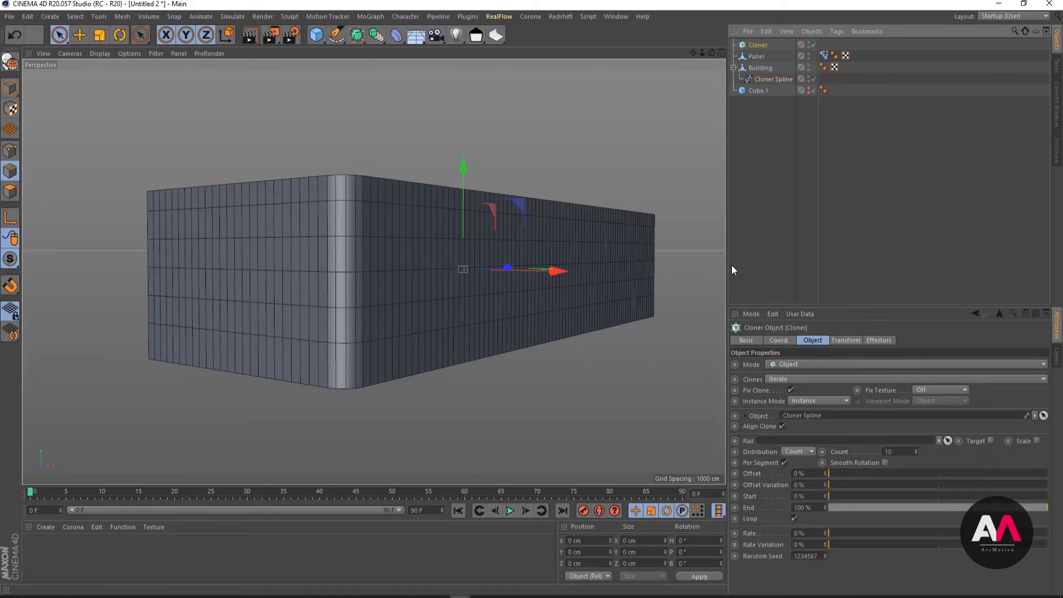
- Make Panel a child of the Cloner and inspect the cloned panels along the facade
left_click(756, 57)
mouse_move(756, 57)
left_mouse_down()
mouse_move(767, 56)
mouse_move(758, 46)
left_mouse_up()
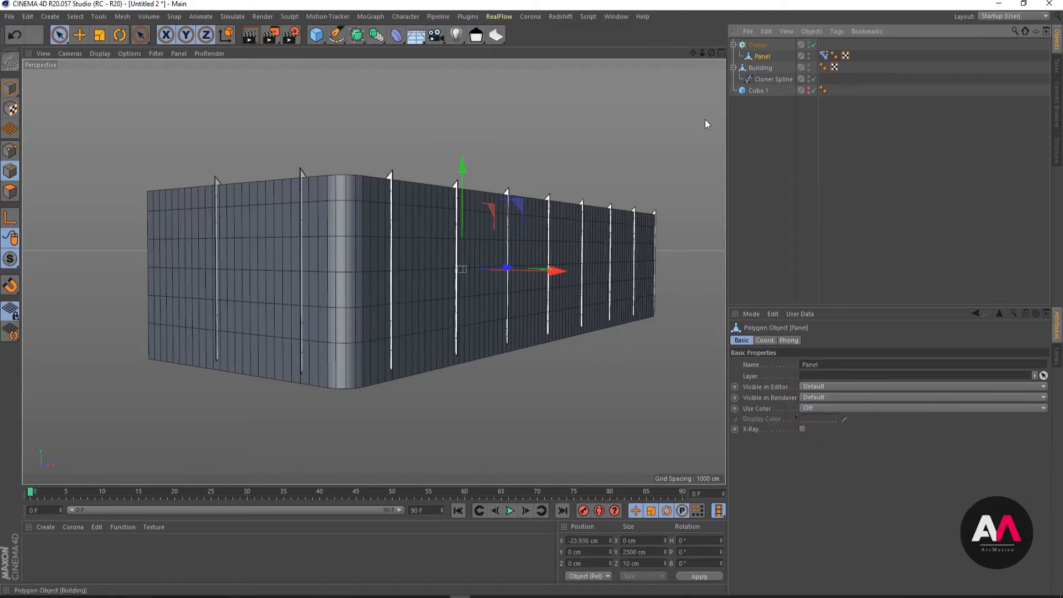
scroll(277, 227, "up", 2)
left_click_drag(318, 236, 383, 236, "alt")
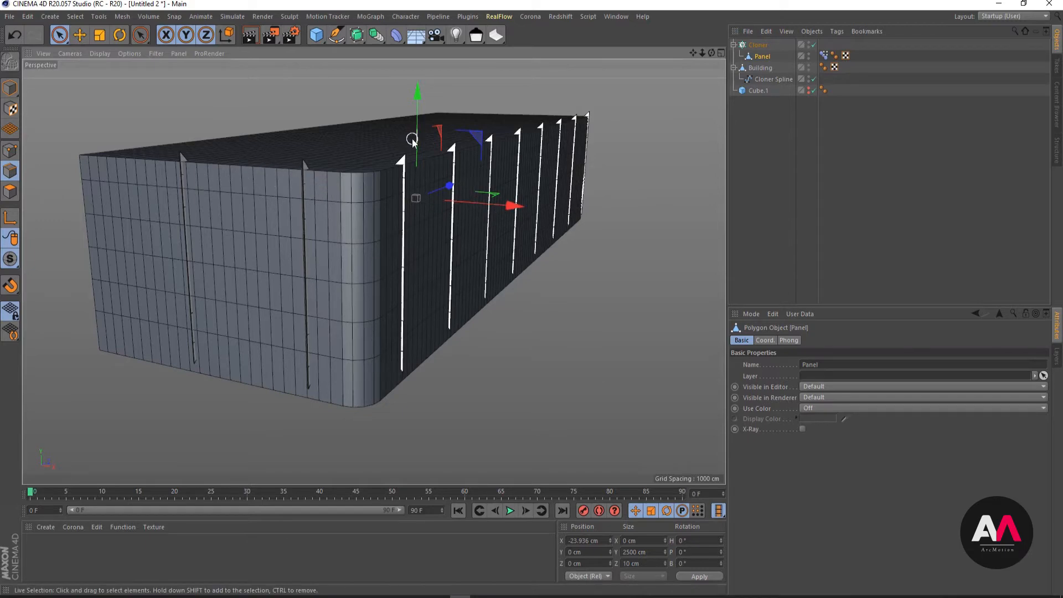
right_click_drag(420, 137, 400, 220, "alt")
right_click_drag(482, 145, 398, 233, "alt")
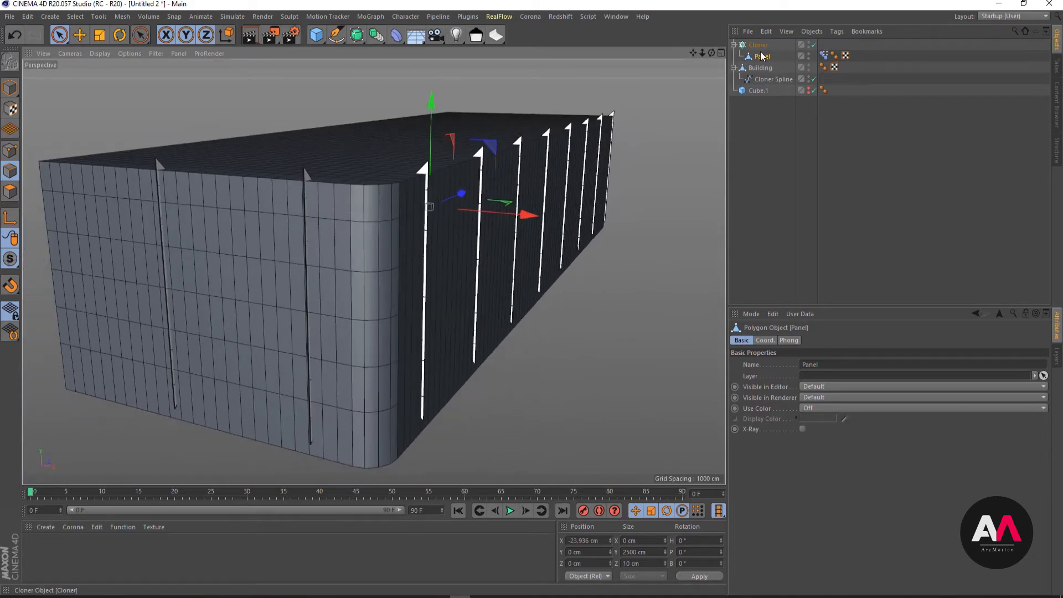
- Set the Cloner's distribution to Vertex and inspect the panel orientation around the rounded corner
left_click(764, 45)
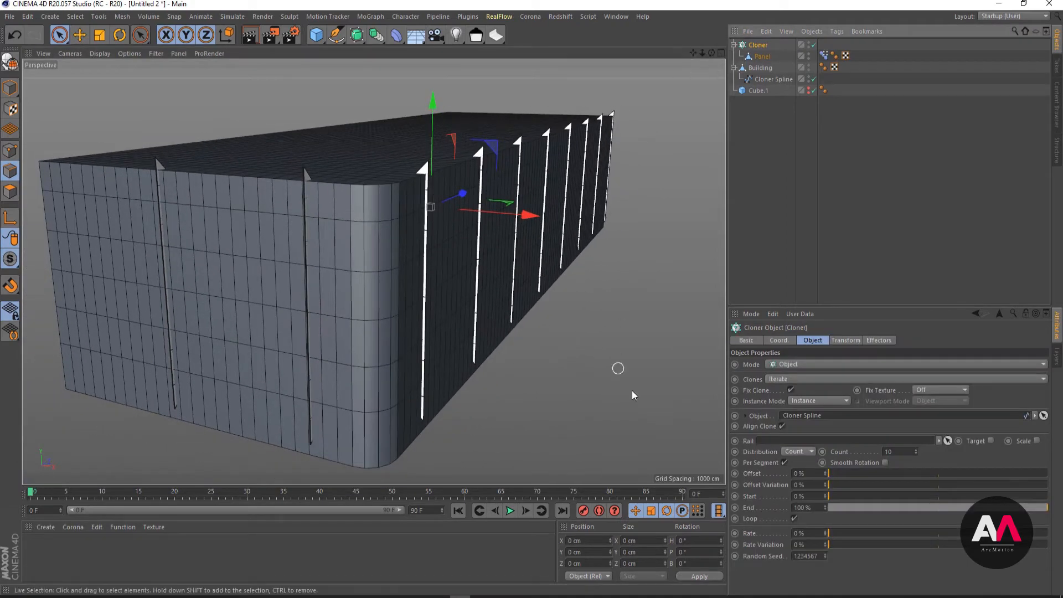
left_click(812, 452)
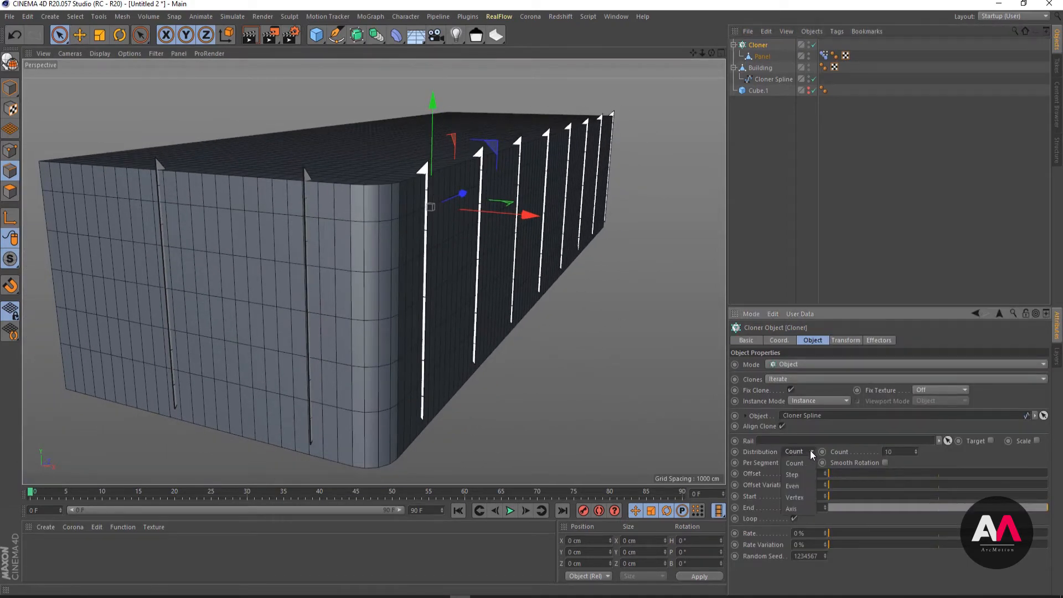
left_click(798, 496)
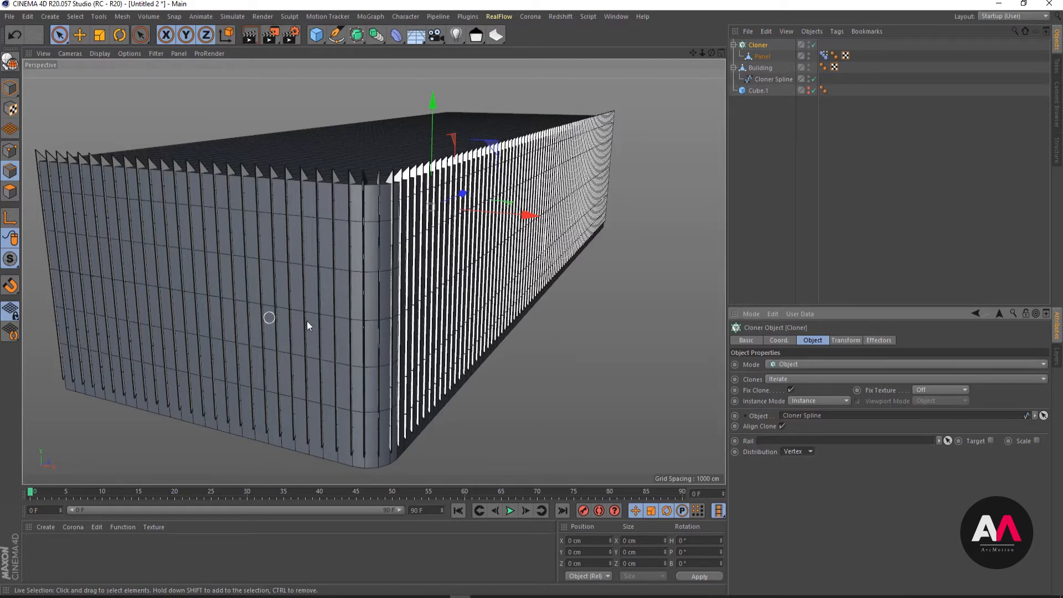
scroll(381, 242, "up", 4)
left_click_drag(380, 242, 505, 292, "alt")
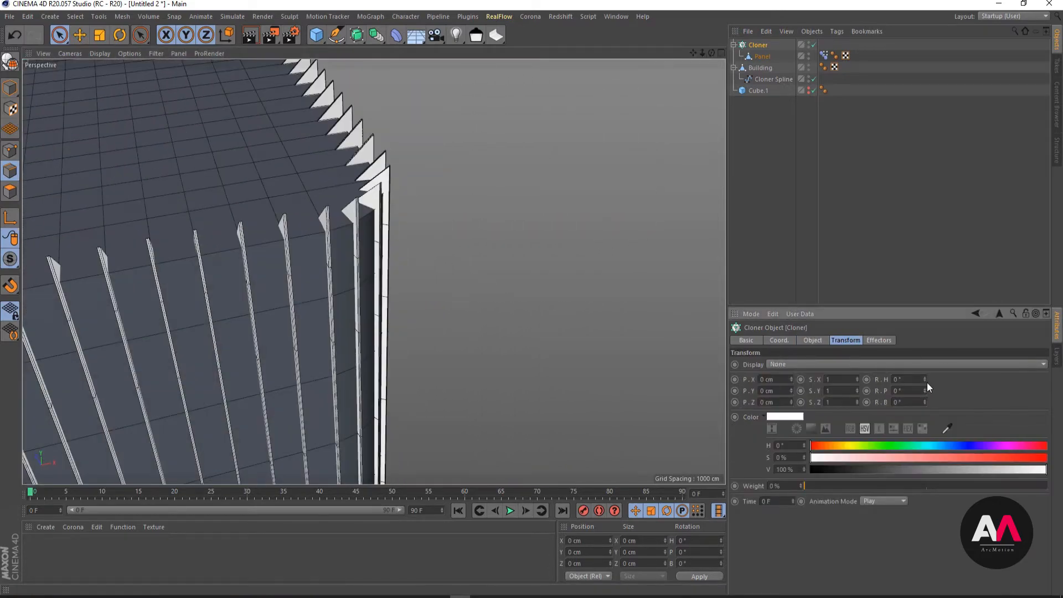
- Set the Cloner's transform heading rotation to 180° so the panels face outward from the facade
left_click_drag(926, 379, 943, 361)
type("180")
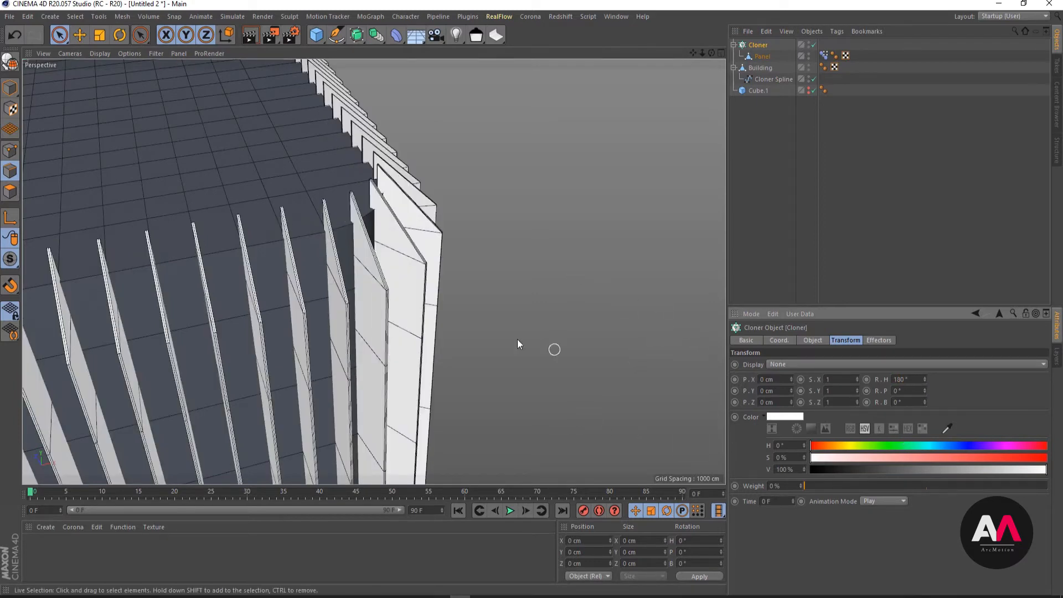
mouse_move(517, 339)
left_mouse_down("alt")
mouse_move(328, 232)
mouse_move(373, 234)
mouse_move(410, 261)
mouse_move(167, 228)
mouse_move(209, 181)
mouse_move(254, 212)
mouse_move(458, 300)
mouse_move(413, 309)
mouse_move(493, 299)
mouse_move(505, 332)
mouse_move(339, 316)
mouse_move(540, 289)
left_mouse_up("alt")
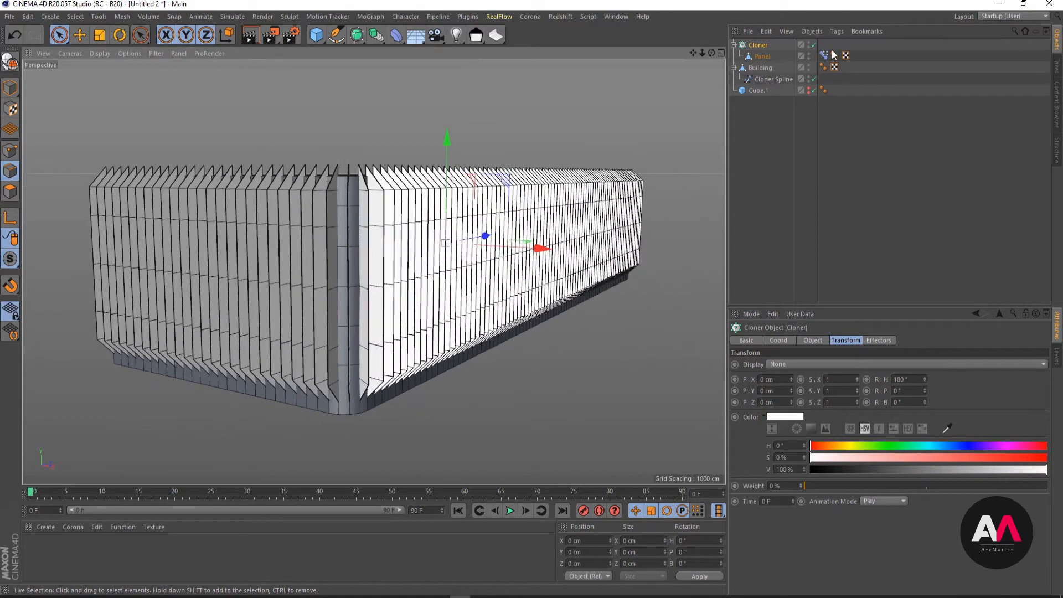
left_click(763, 56)
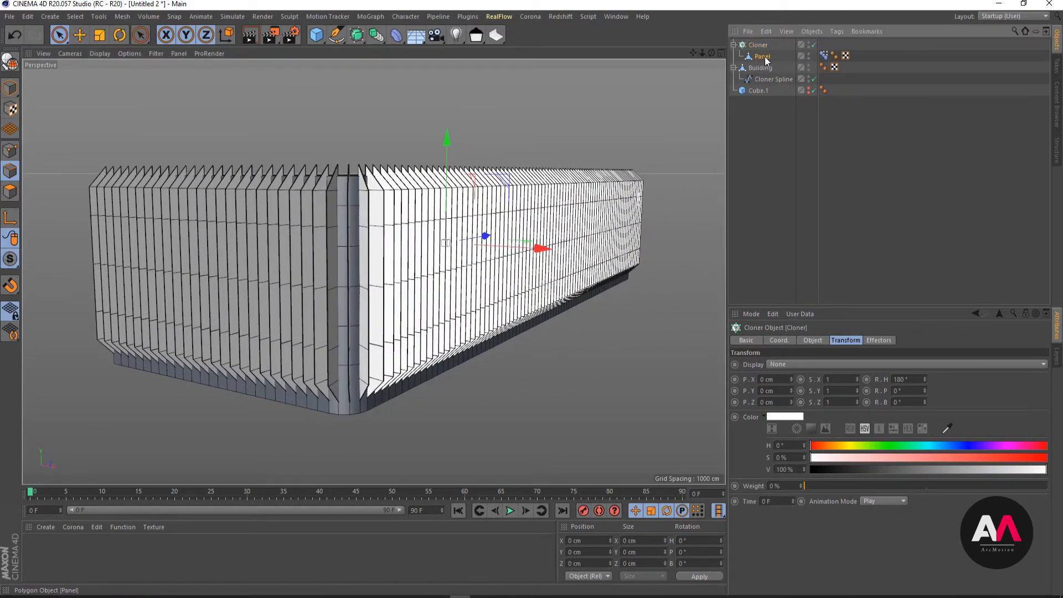
left_click(759, 89)
left_click(760, 67)
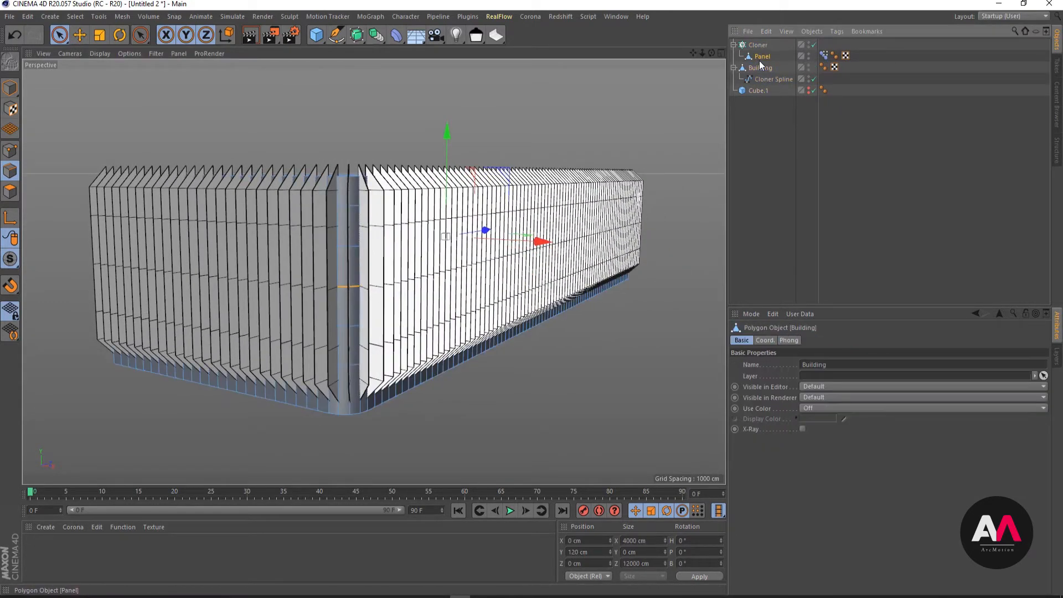
left_click(759, 45)
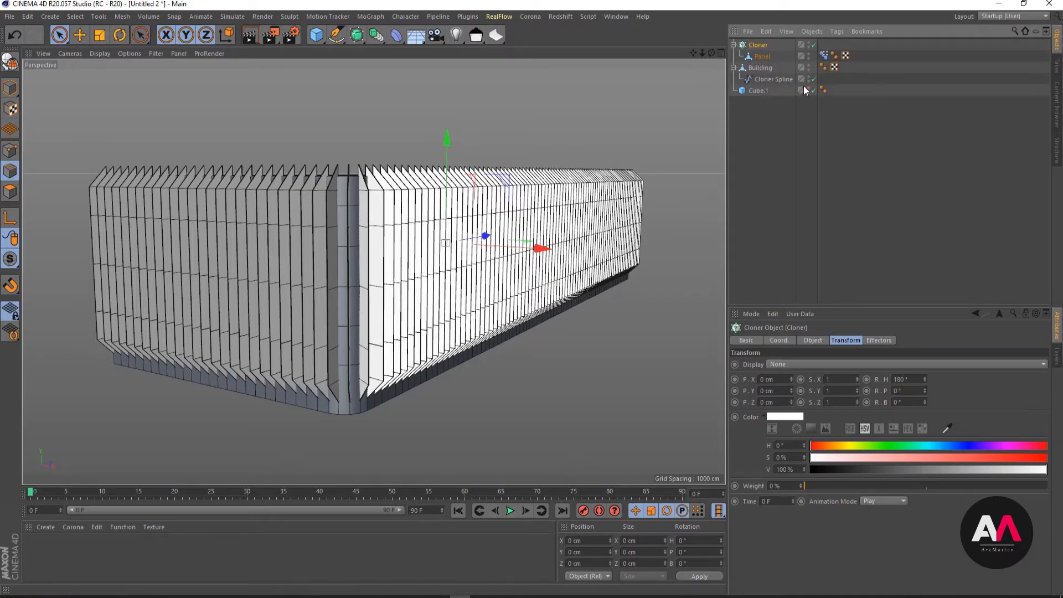
- Test the Pose.0 strength in Panel's Pose Morph tag on the cloned panels, returning it to 100%
left_click(823, 56)
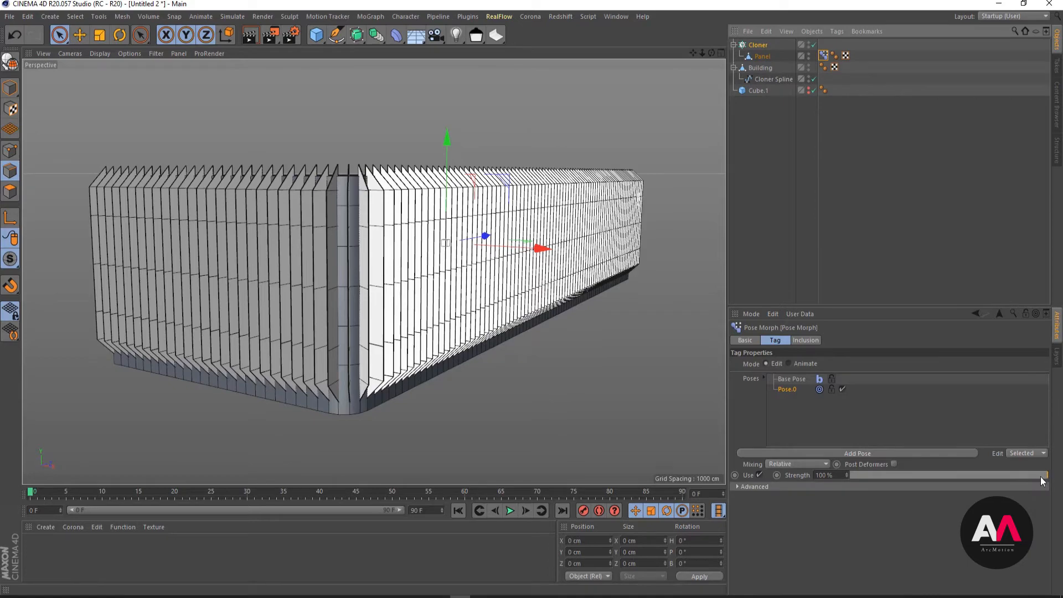
left_click_drag(1042, 476, 1062, 464)
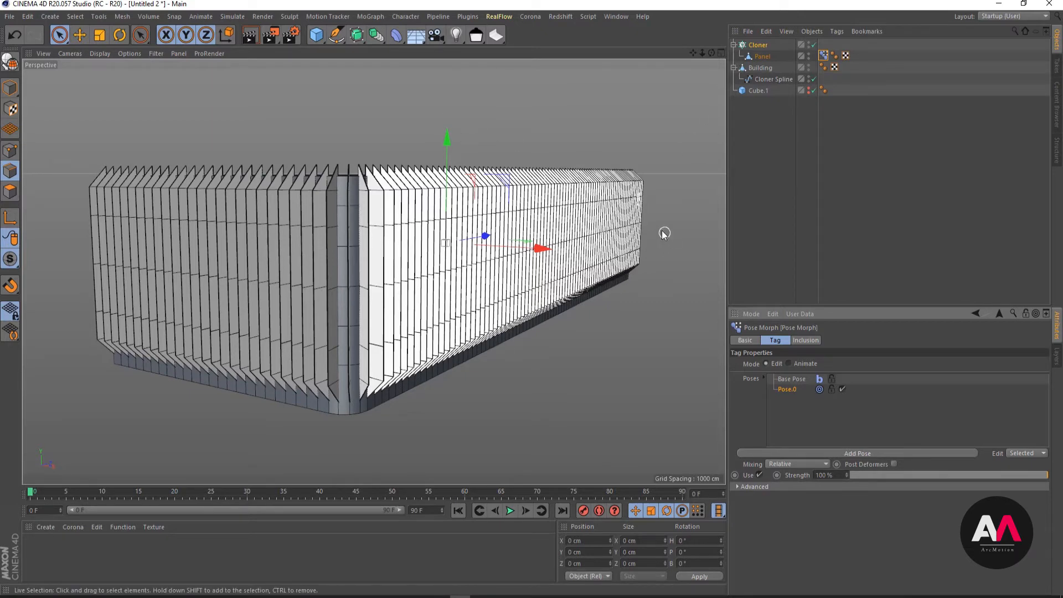
- Add a Morph deformer to the scene
left_click_drag(512, 271, 515, 241, "alt")
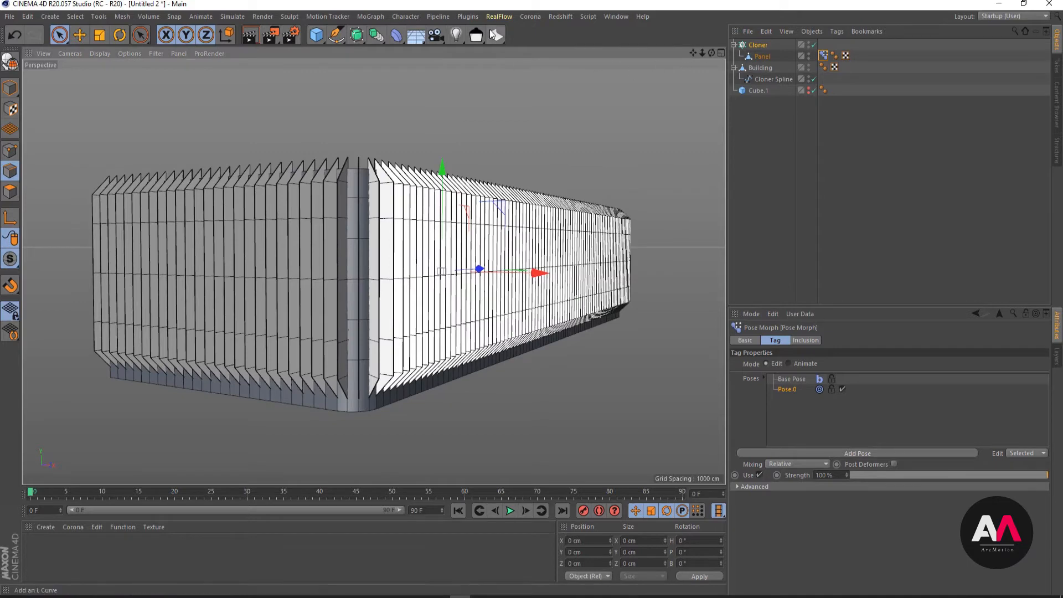
left_click(397, 35)
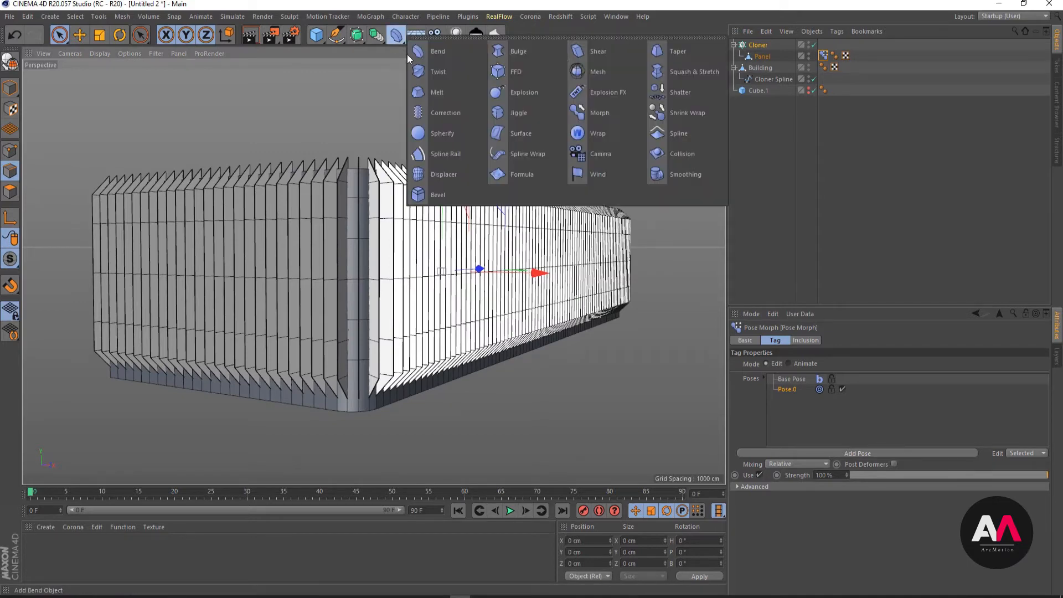
left_click(603, 114)
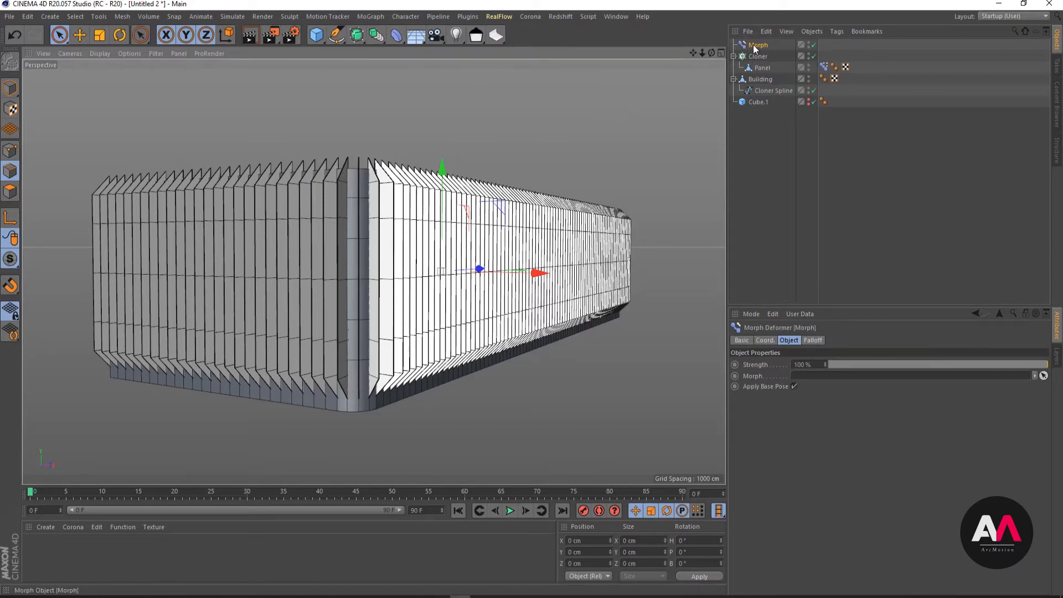
mouse_move(755, 48)
left_mouse_down()
mouse_move(772, 62)
mouse_move(759, 45)
left_mouse_up()
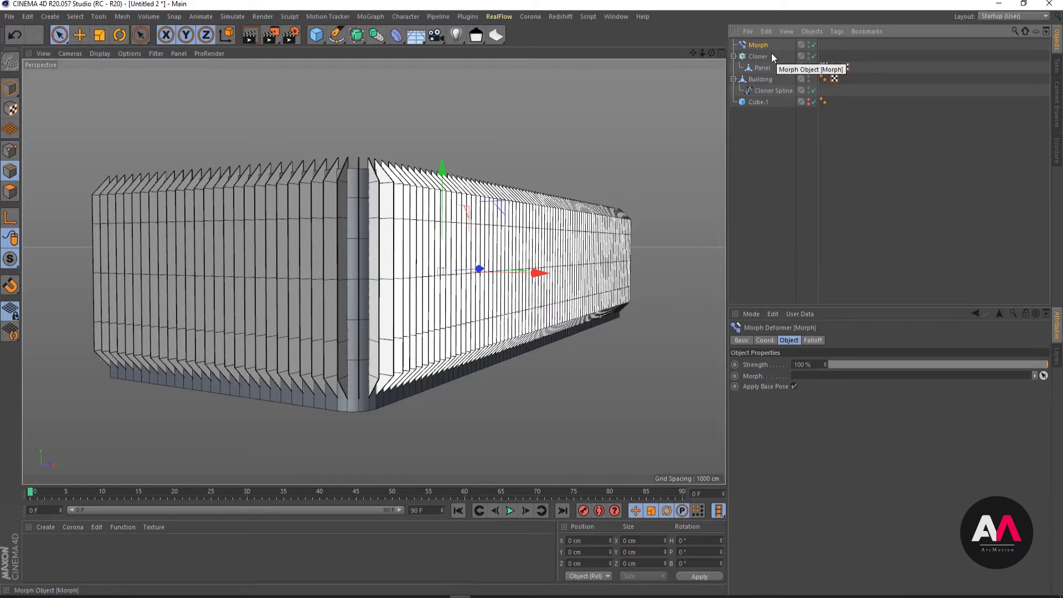
- Group the Morph deformer and the Cloner under a new null named Panels_Parametric
left_click_drag(316, 34, 351, 50)
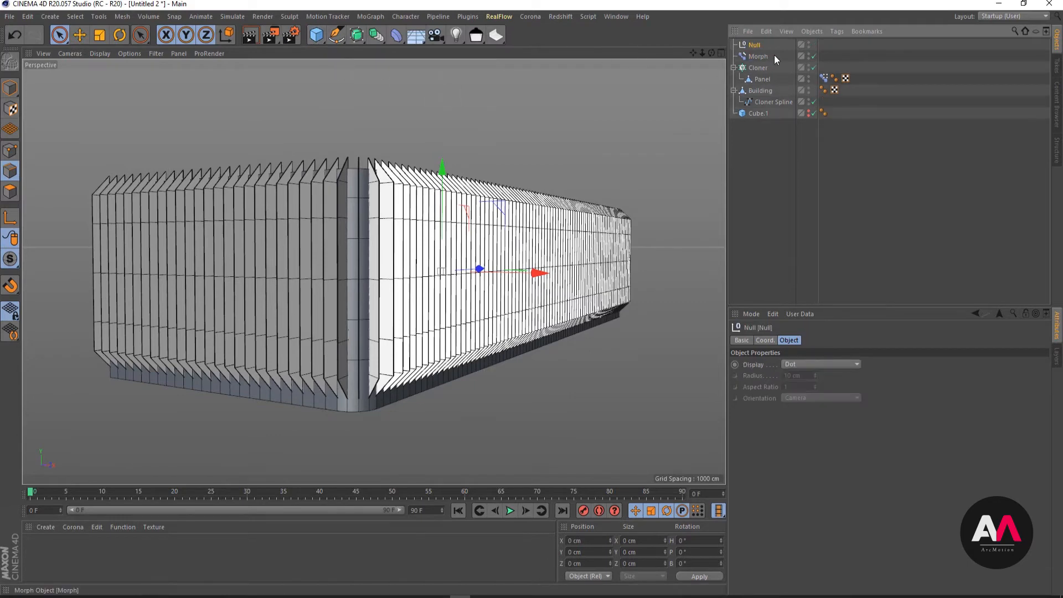
left_click_drag(774, 55, 755, 45)
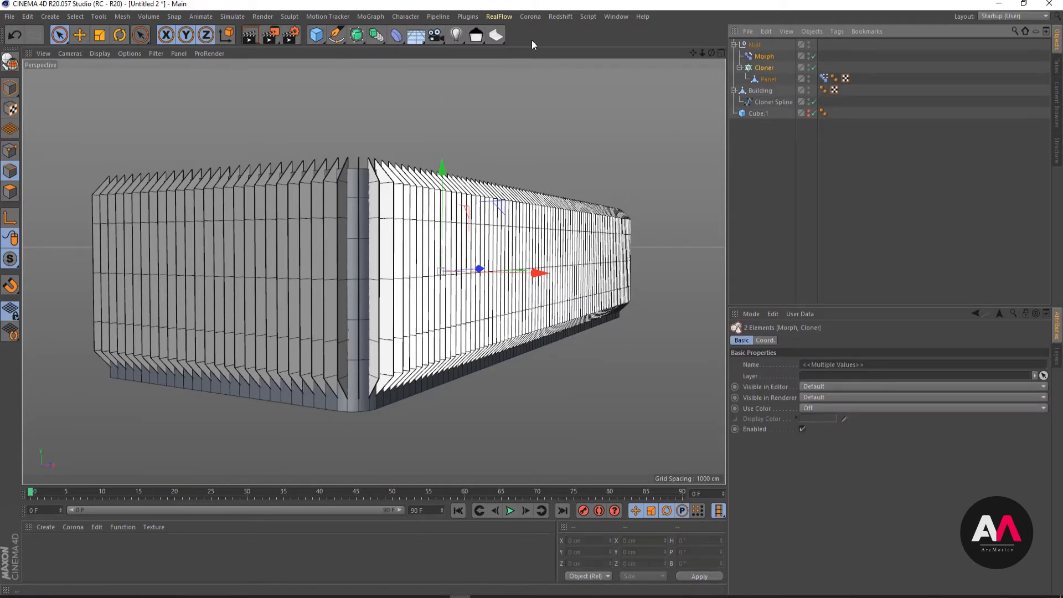
double_click(776, 45)
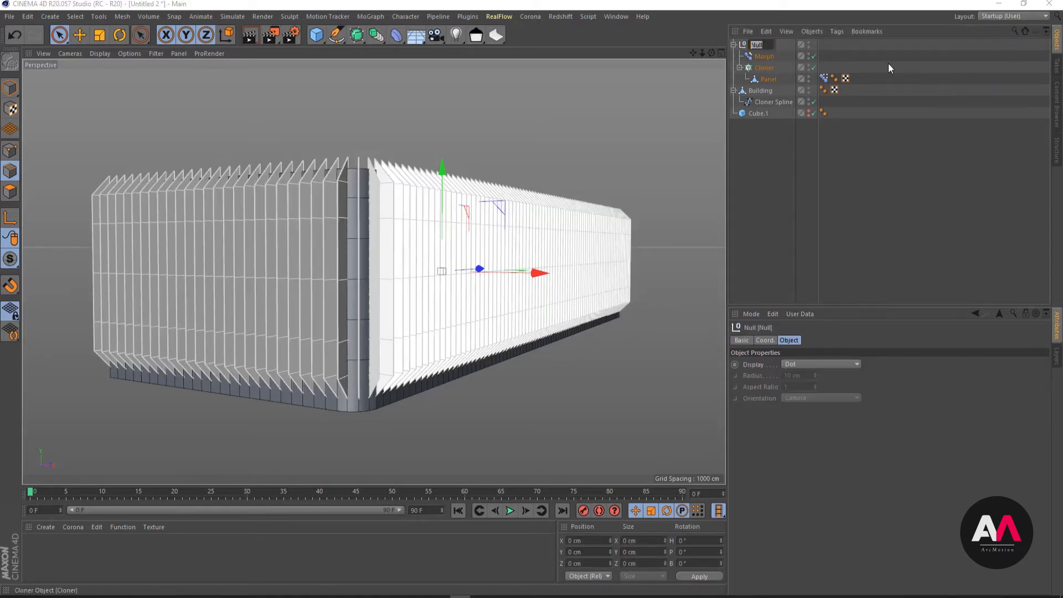
type("Pa")
type("nel")
type("s")
type("_Para")
type("metr")
type("ic")
key("Return")
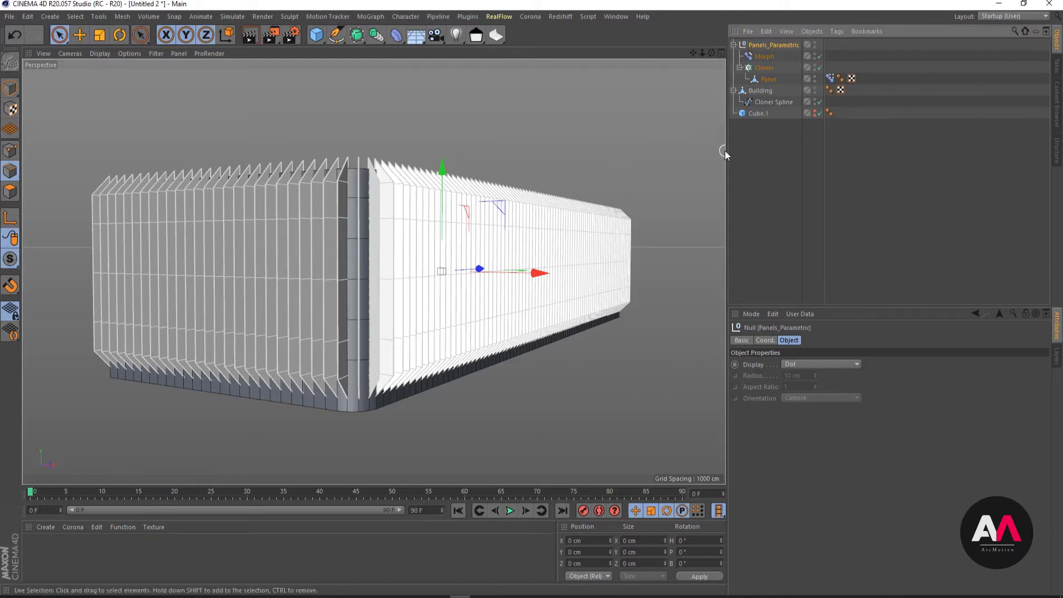
- Assign Panel's Pose Morph tag to the Morph deformer and test Pose.0 between 0% and 100%, leaving it at 100%
left_click(763, 55)
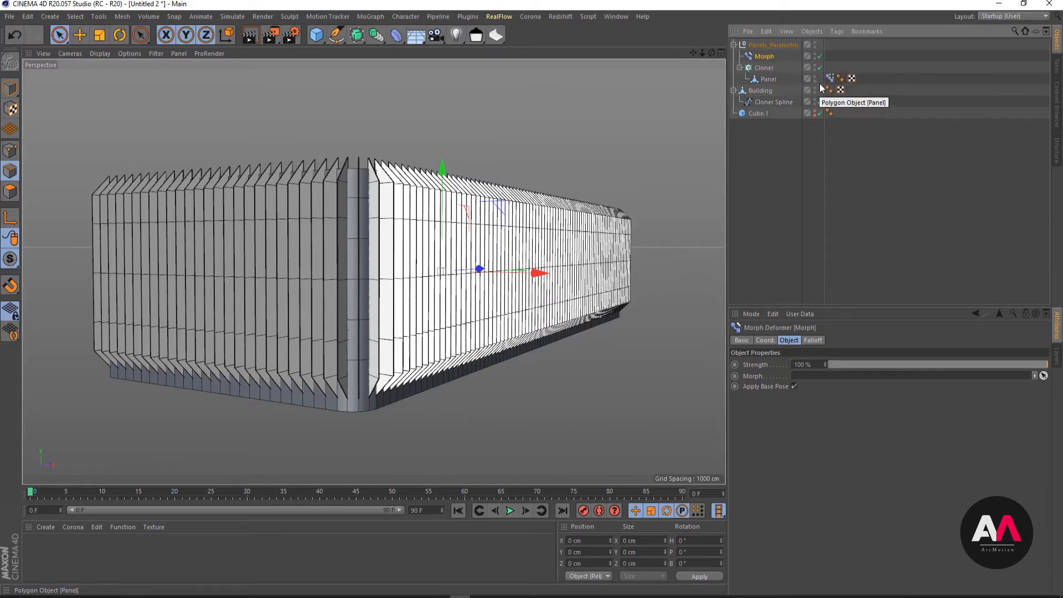
left_click_drag(906, 268, 829, 376)
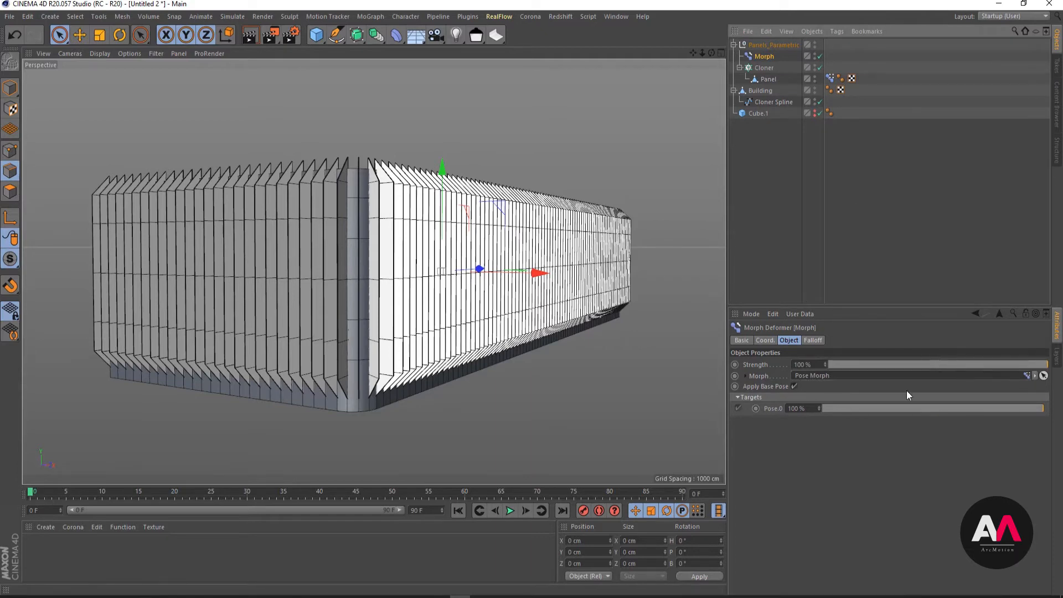
left_click_drag(1039, 410, 748, 421)
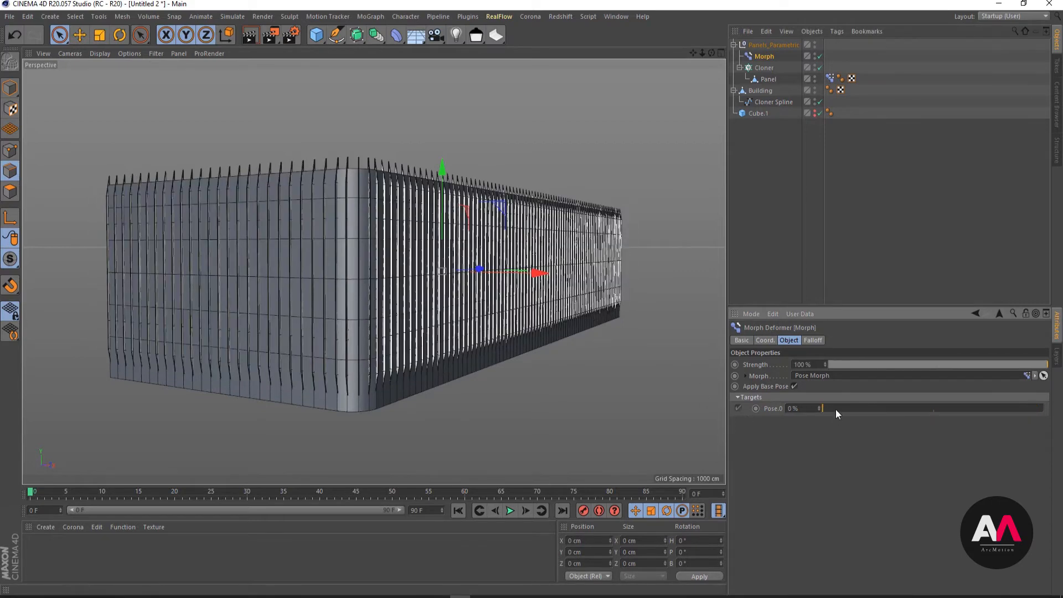
left_click_drag(835, 409, 1045, 410)
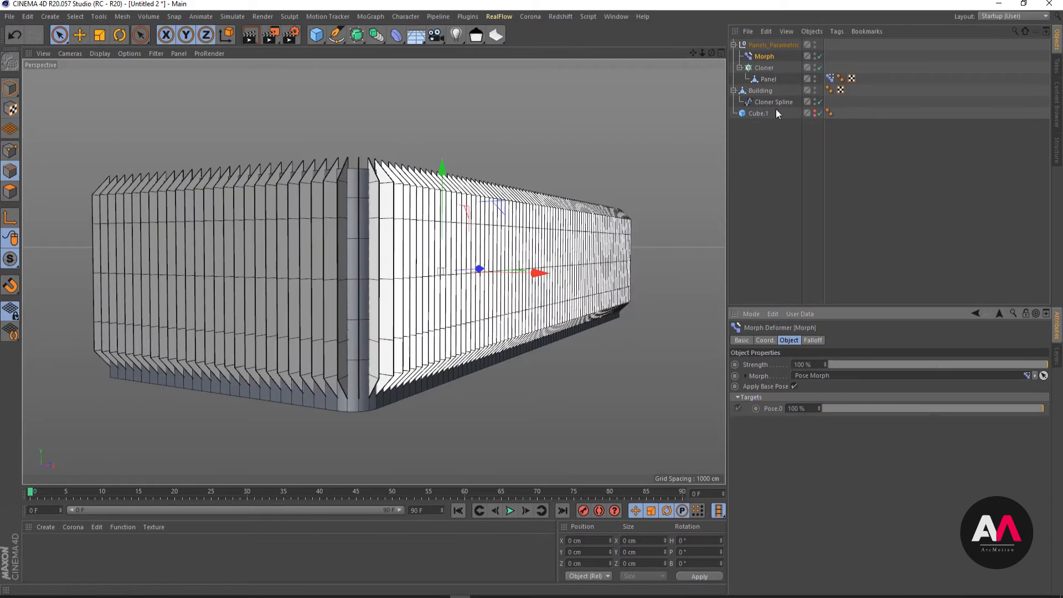
- Compare the effect of Pose.0 strength in the Pose Morph tag and the Morph deformer, keeping both at 100%
left_click(830, 78)
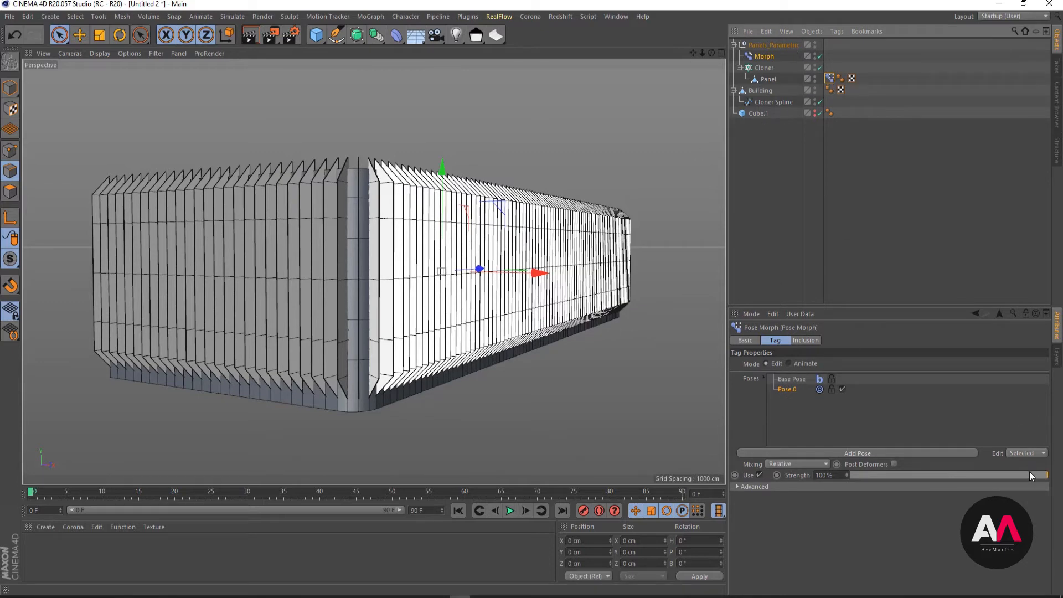
mouse_move(1028, 471)
left_mouse_down()
mouse_move(863, 482)
mouse_move(1047, 475)
left_mouse_up()
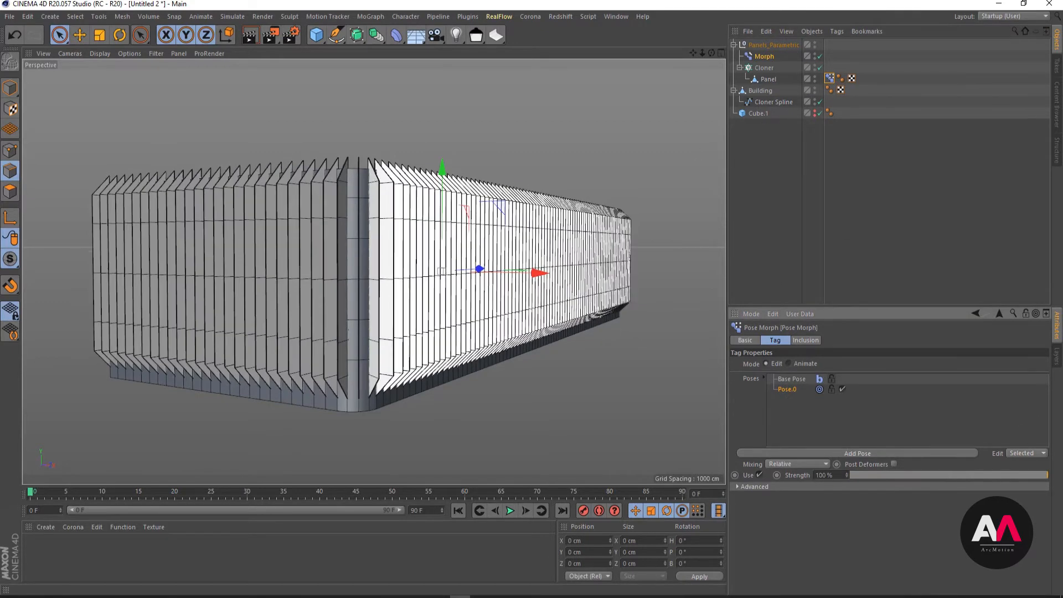
left_click(759, 56)
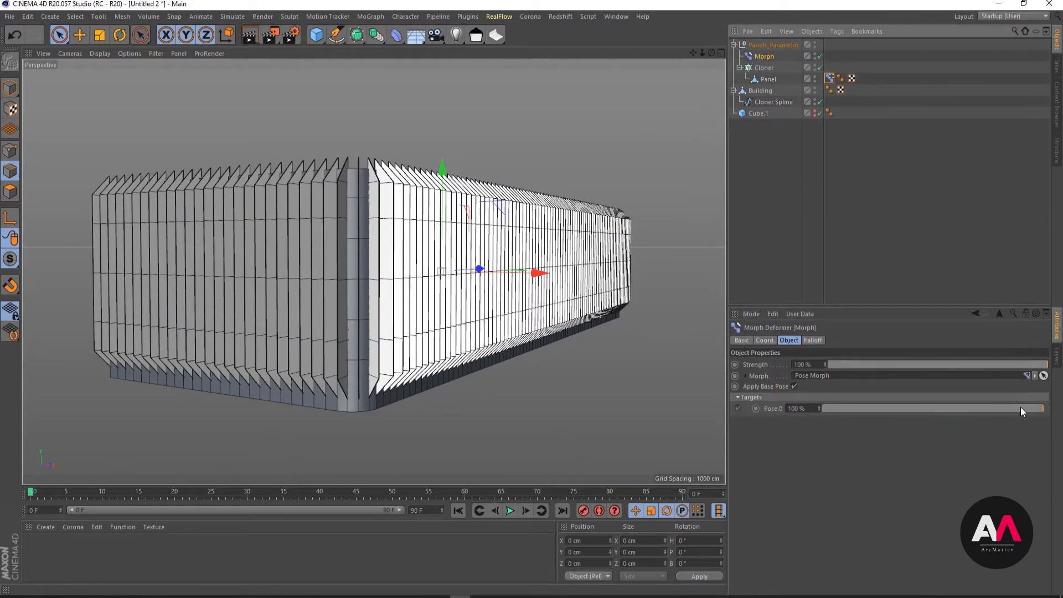
left_click_drag(1021, 408, 1043, 409)
- Add a Shader Field to the Morph deformer's falloff and load a Noise shader into it
left_click(812, 341)
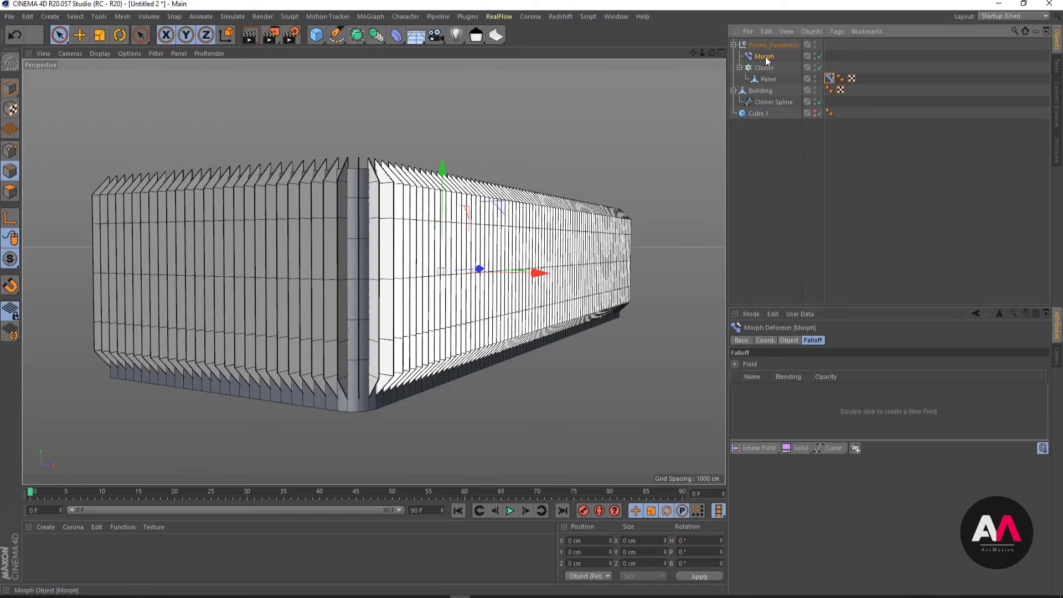
left_click_drag(758, 449, 826, 460)
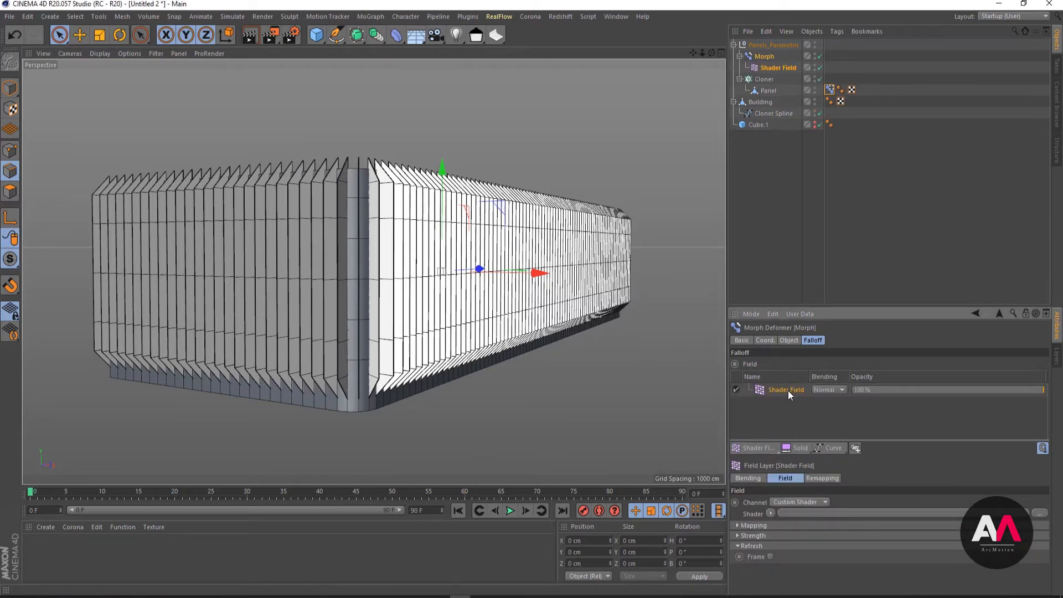
left_click(770, 514)
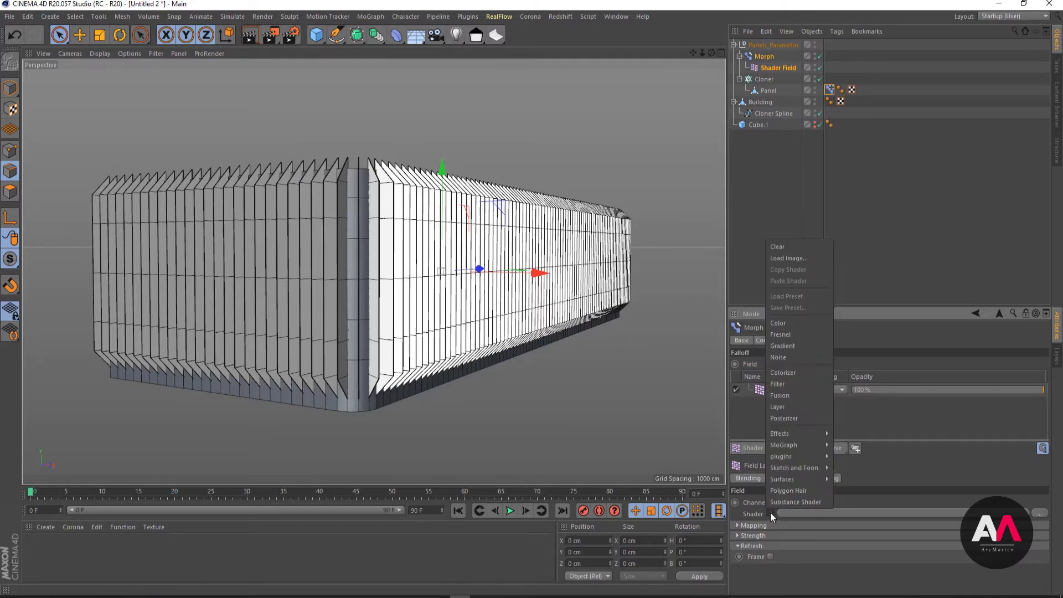
left_click(781, 358)
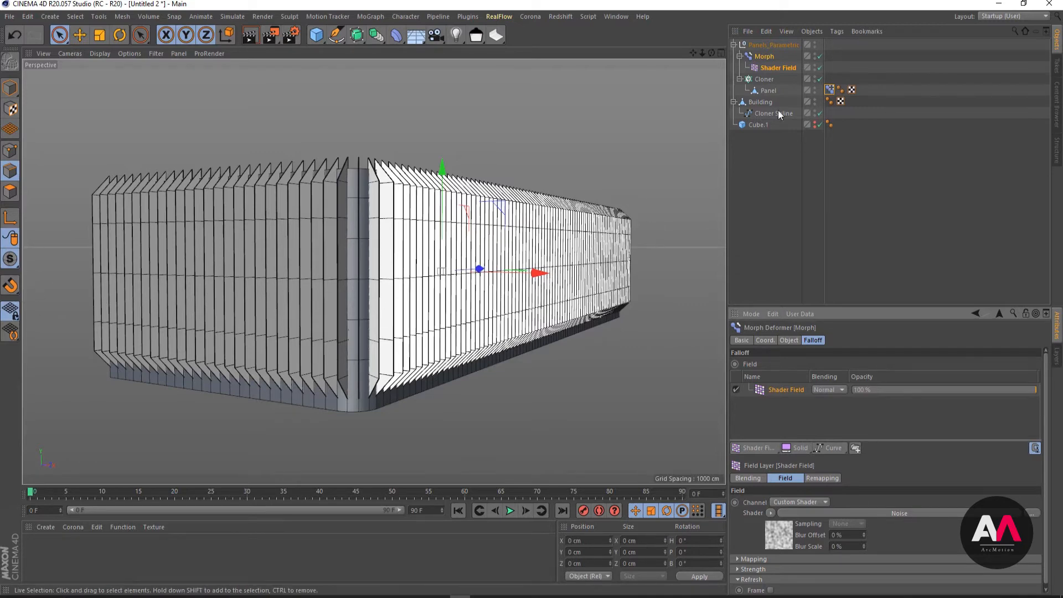
- Switch Panel's Pose Morph tag from Edit to Animate mode
left_click(832, 90)
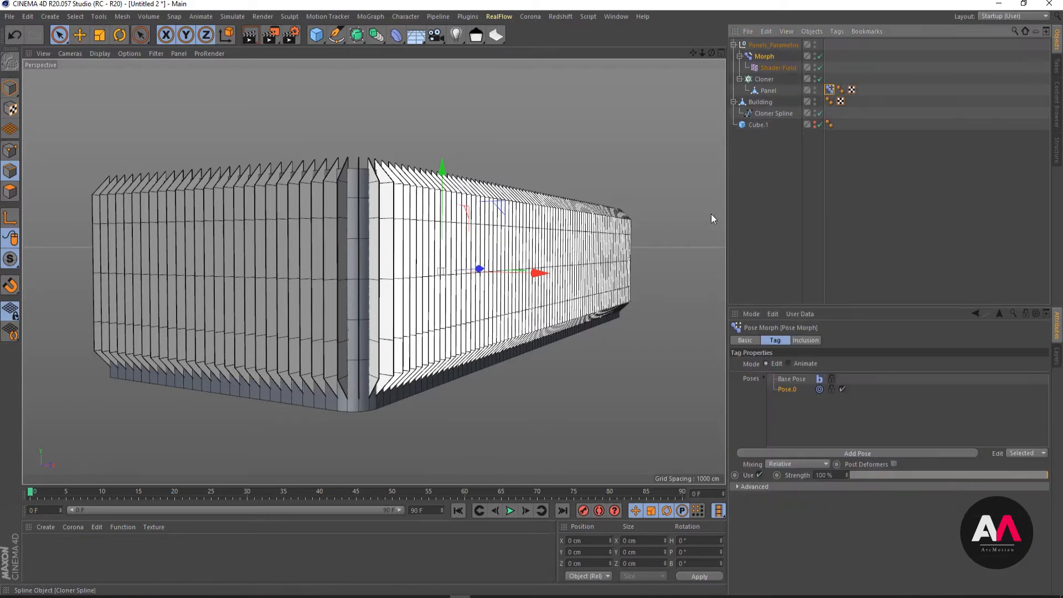
left_click(789, 364)
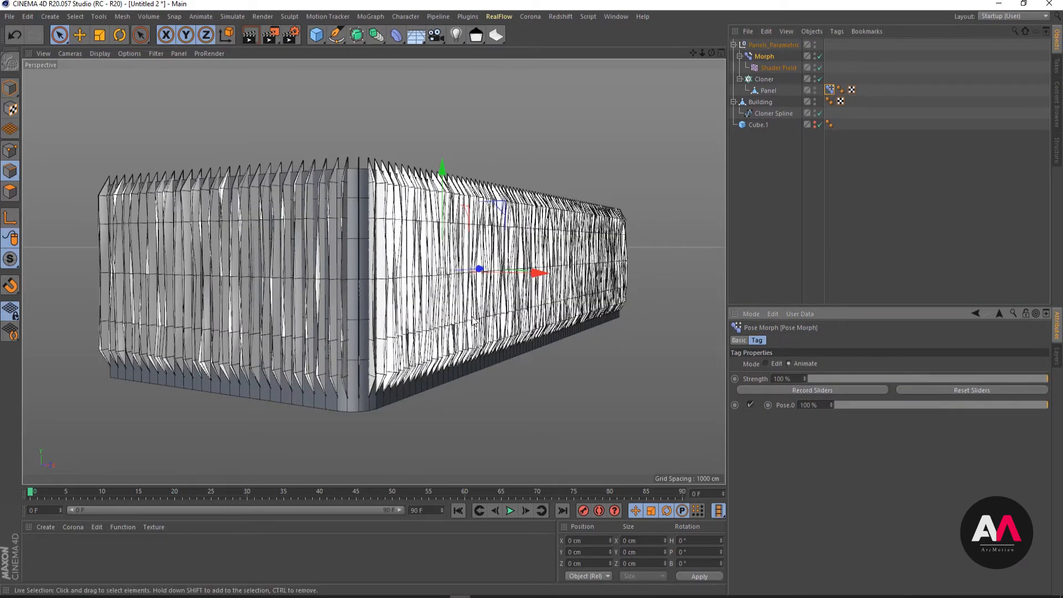
- Examine the noise-driven panel deformation up close around the rounded corner and along the facade
left_click_drag(490, 292, 325, 236, "alt")
scroll(371, 354, "up", 4)
left_click_drag(364, 361, 393, 348, "alt")
scroll(394, 338, "down", 5)
scroll(351, 233, "down", 4)
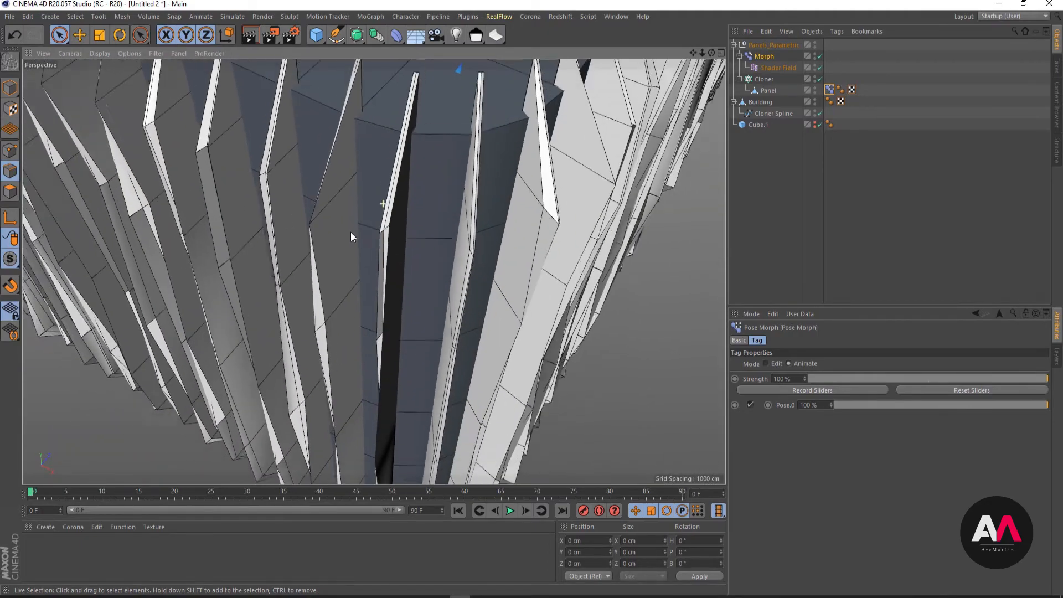
left_click_drag(283, 285, 385, 179, "alt")
scroll(431, 204, "up", 3)
scroll(433, 178, "down", 4)
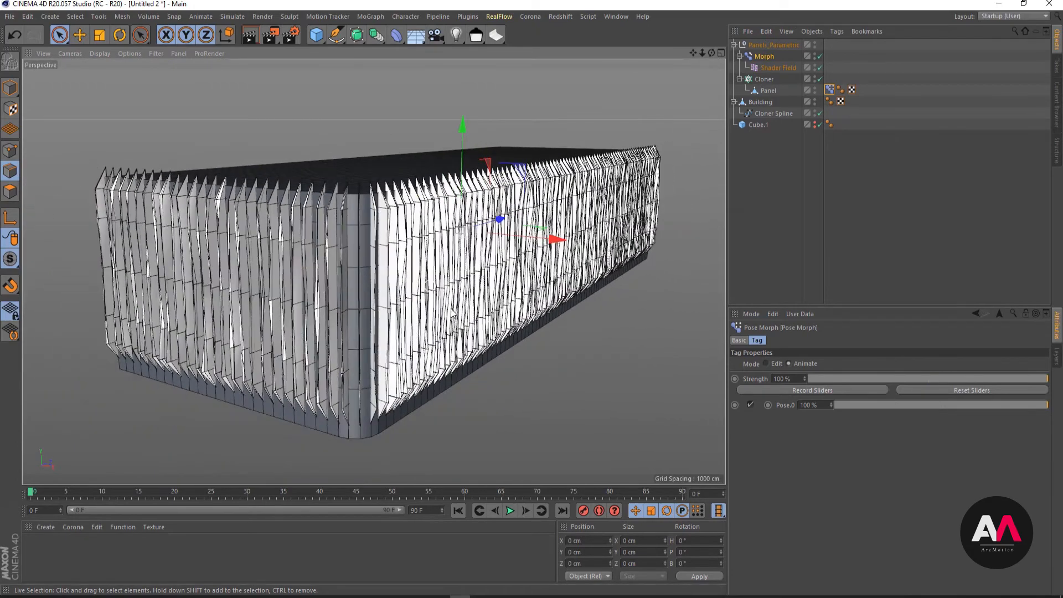
scroll(464, 308, "up", 6)
scroll(277, 256, "up", 2)
scroll(244, 348, "up", 8)
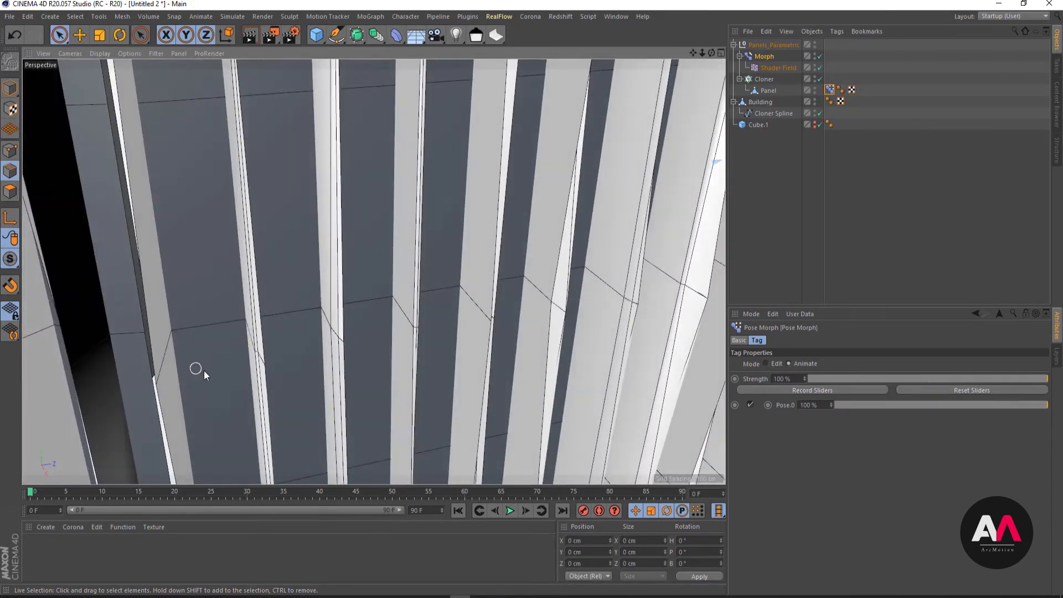
scroll(509, 290, "down", 10)
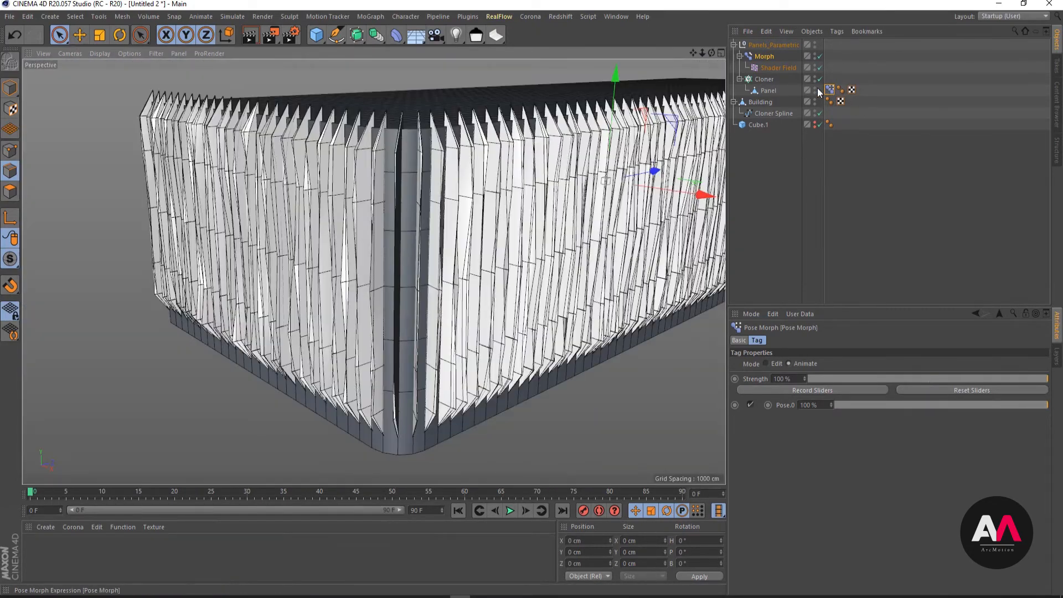
- Set the Shader Field's Noise global scale to 800% and inspect the panels near the corner
left_click(772, 67)
left_click(775, 410)
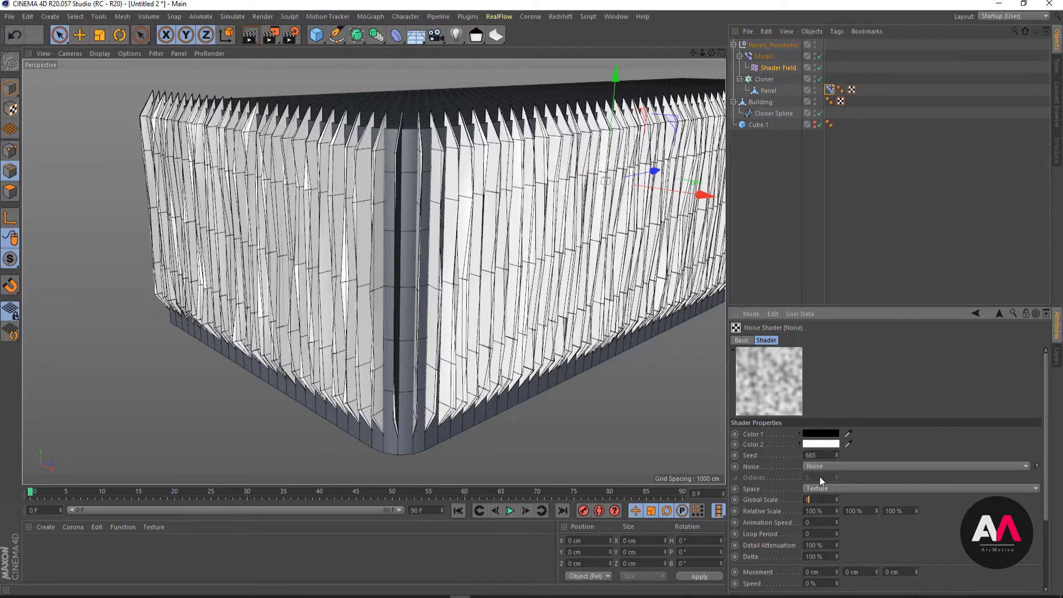
key("Return")
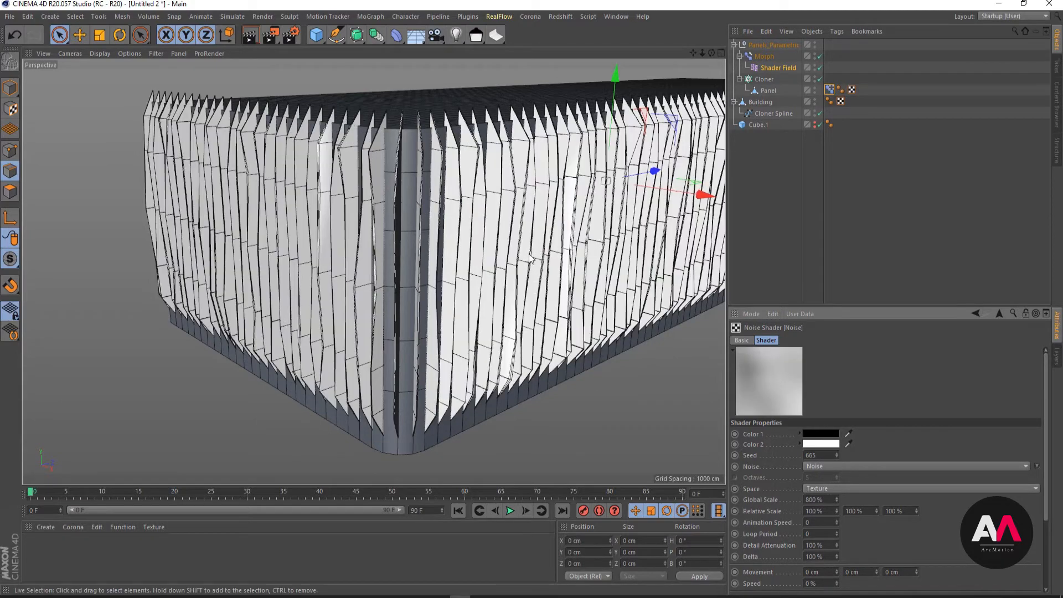
left_click_drag(300, 166, 375, 190, "alt")
right_click_drag(342, 127, 376, 132, "alt")
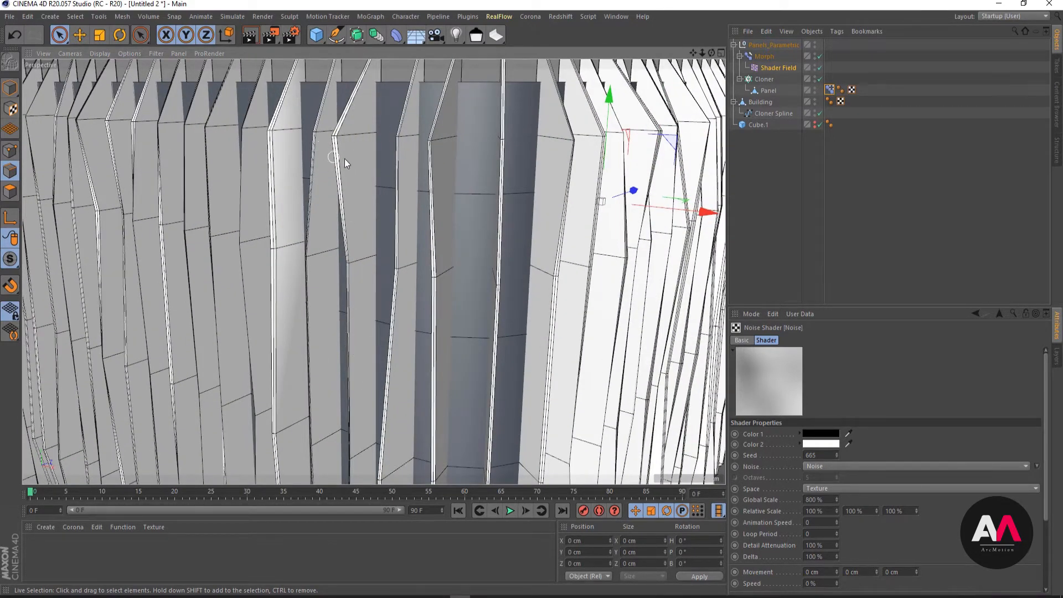
- Add a Subdivision Surface object and nest the Panels_Parametric group inside it to smooth the facade panels
right_click_drag(356, 152, 311, 198, "alt")
left_click_drag(311, 197, 299, 174, "alt")
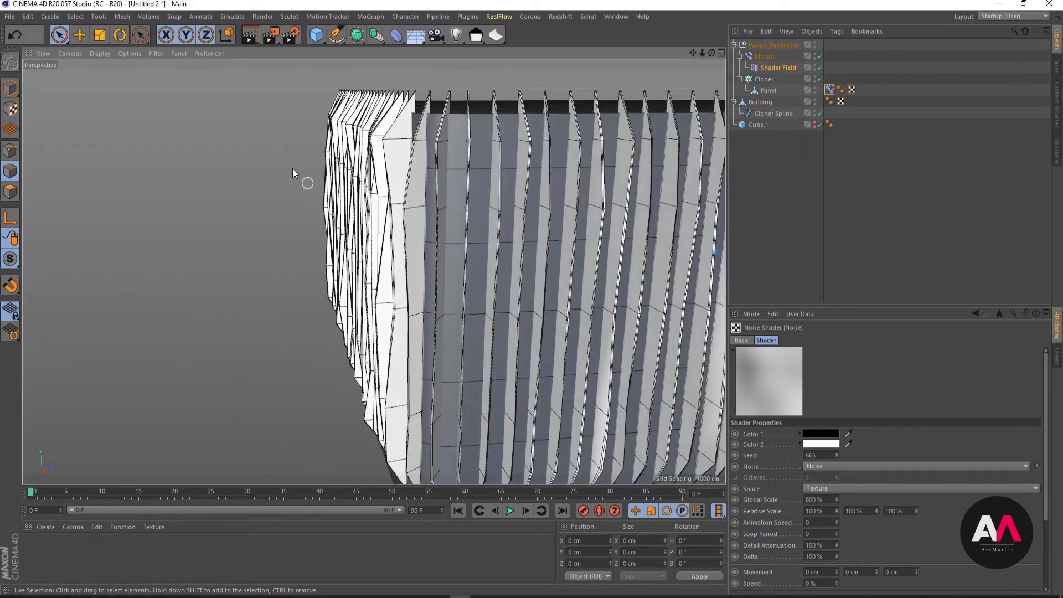
left_click(362, 39)
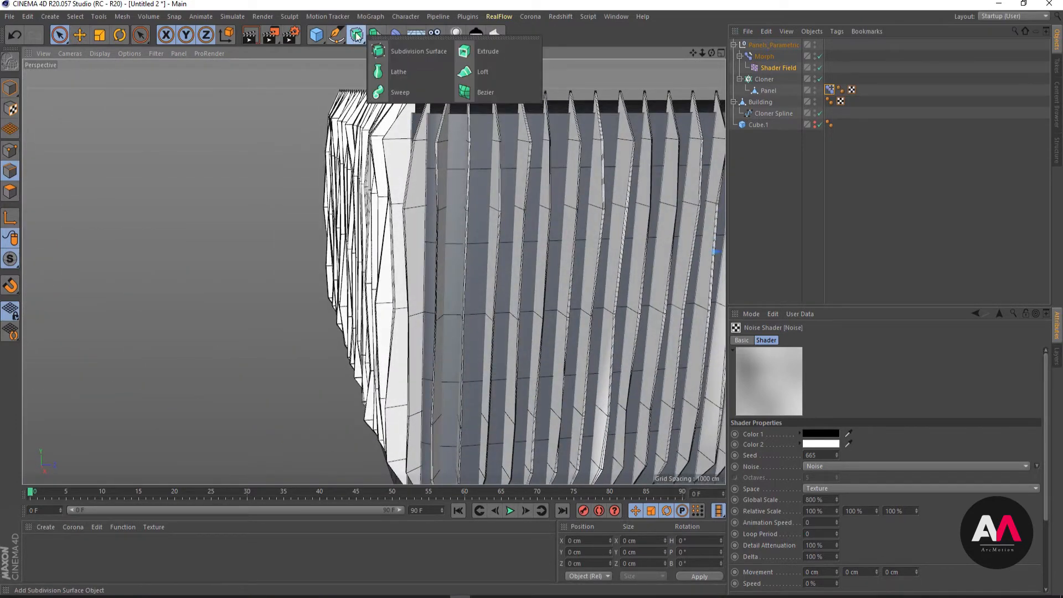
left_click(406, 51)
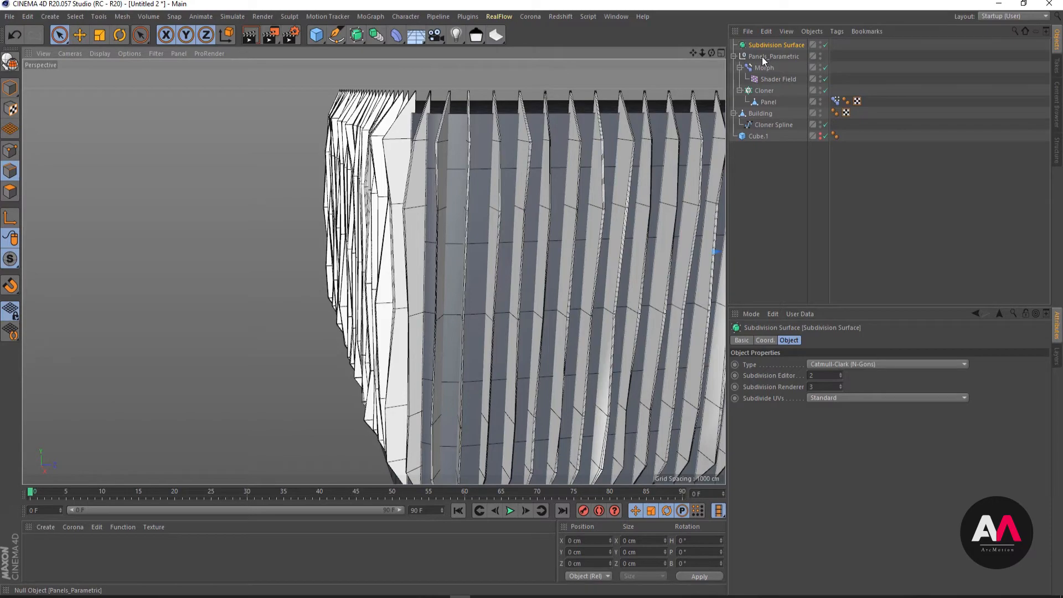
left_click_drag(762, 57, 788, 43)
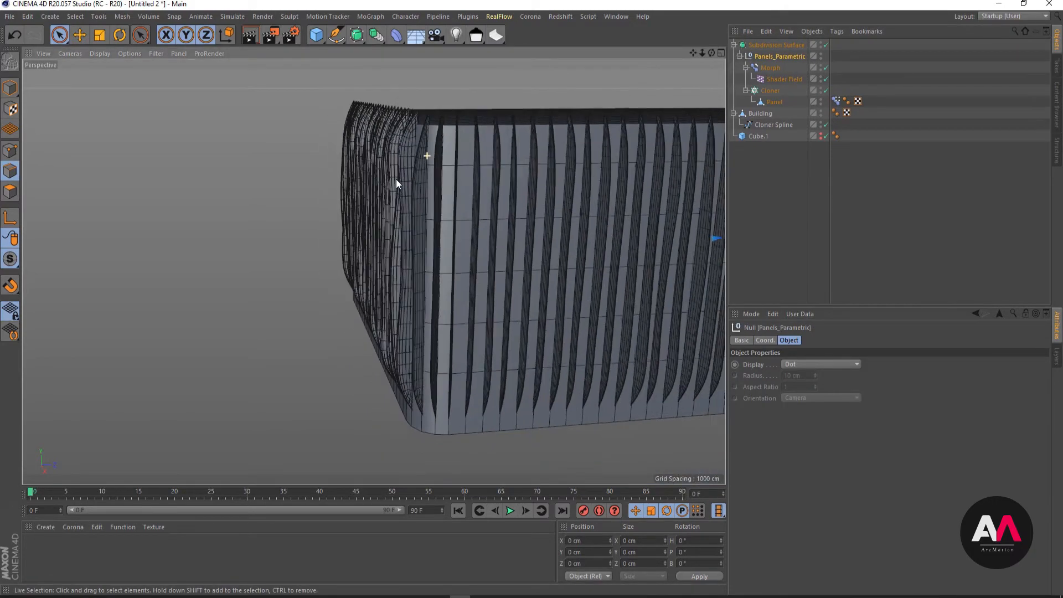
- Examine the smoothed panels around the rounded corner, along their lower edge and across both facades
left_click_drag(396, 180, 363, 153, "alt")
right_click_drag(497, 181, 410, 255, "alt")
right_click_drag(484, 308, 567, 280, "alt")
left_click_drag(514, 294, 617, 324, "alt")
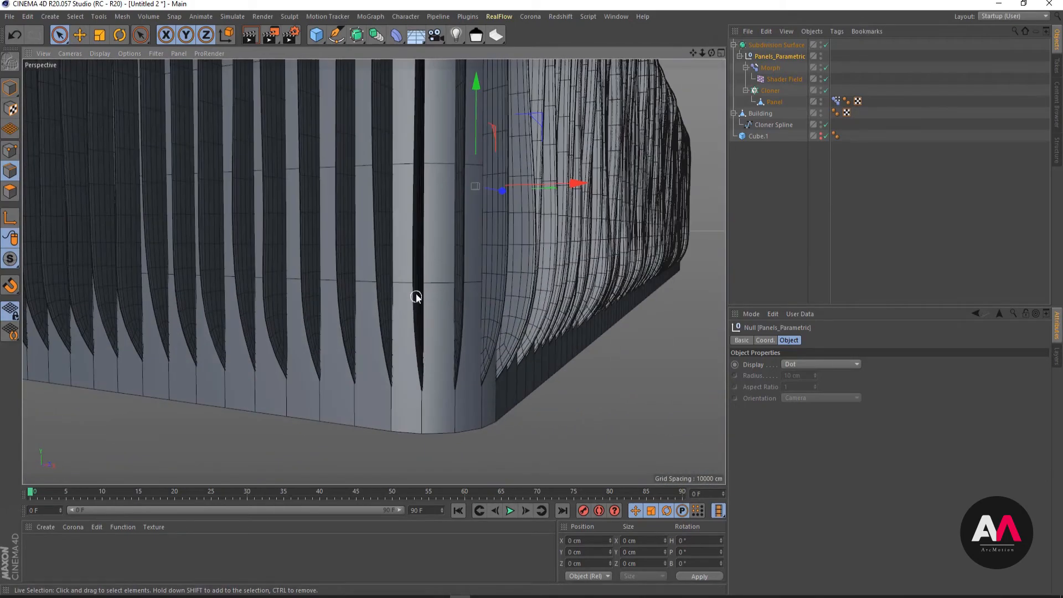
right_click_drag(415, 292, 602, 202, "alt")
left_click_drag(443, 261, 425, 316, "alt")
right_click_drag(417, 249, 280, 344, "alt")
right_click_drag(405, 307, 310, 288, "alt")
right_click_drag(400, 229, 534, 238, "alt")
left_click_drag(534, 239, 532, 270, "alt")
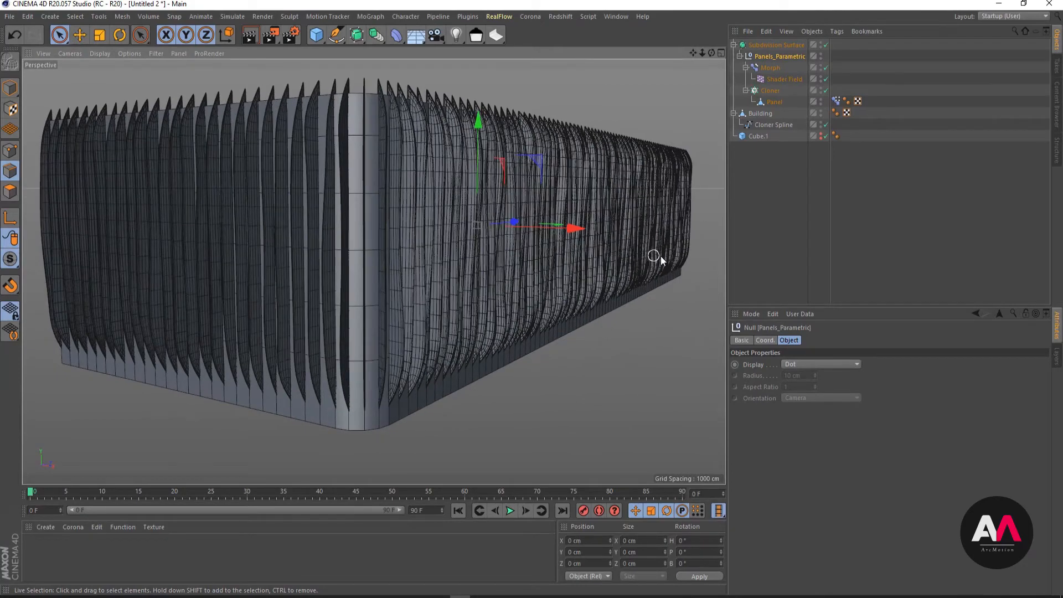
right_click_drag(413, 274, 349, 297, "alt")
right_click_drag(581, 220, 554, 263, "alt")
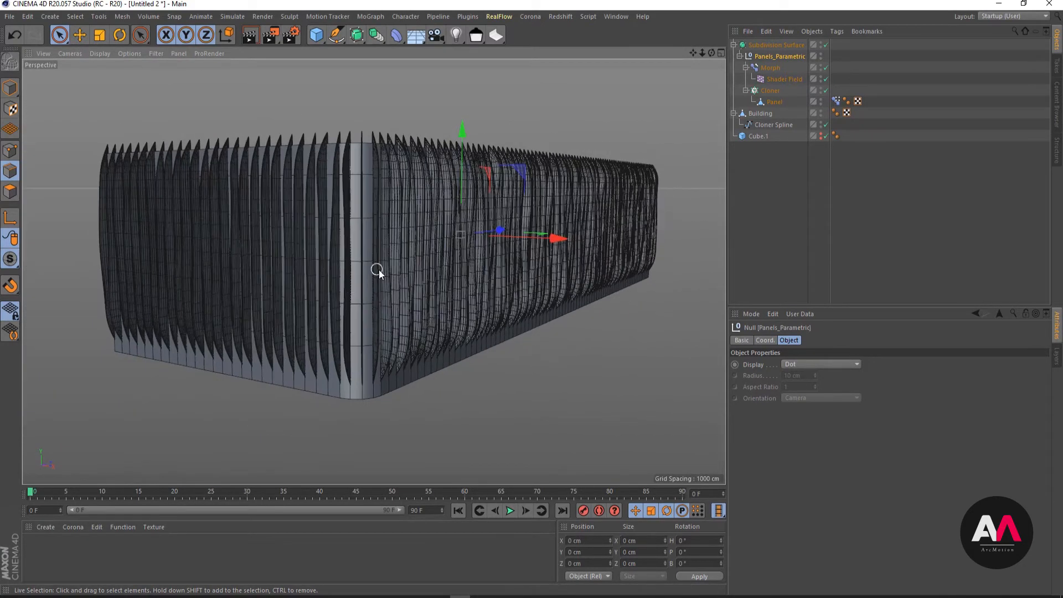
left_click_drag(377, 270, 363, 251, "alt")
right_click_drag(363, 251, 388, 242, "alt")
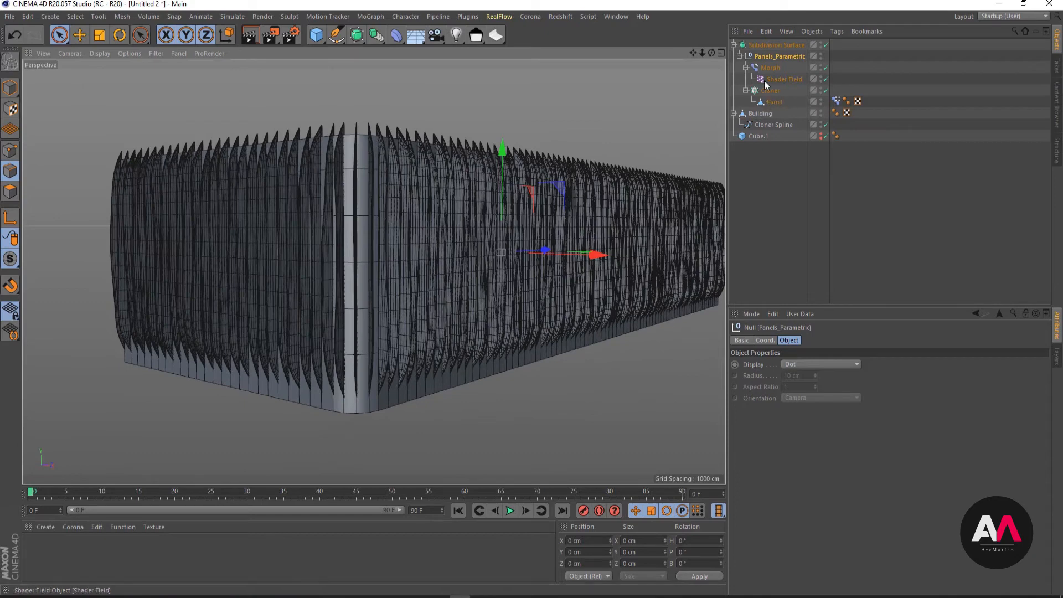
- Show the Shader Field's settings and bring the Zahner Factory.jpg reference photo over the viewport for comparison
left_click(774, 78)
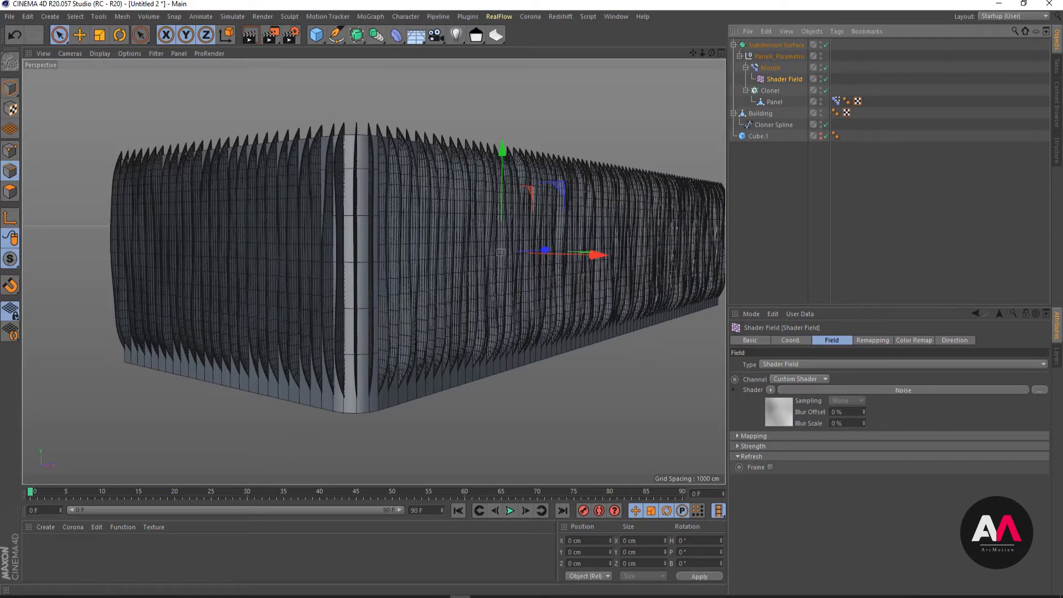
left_click_drag(1062, 105, 493, 58)
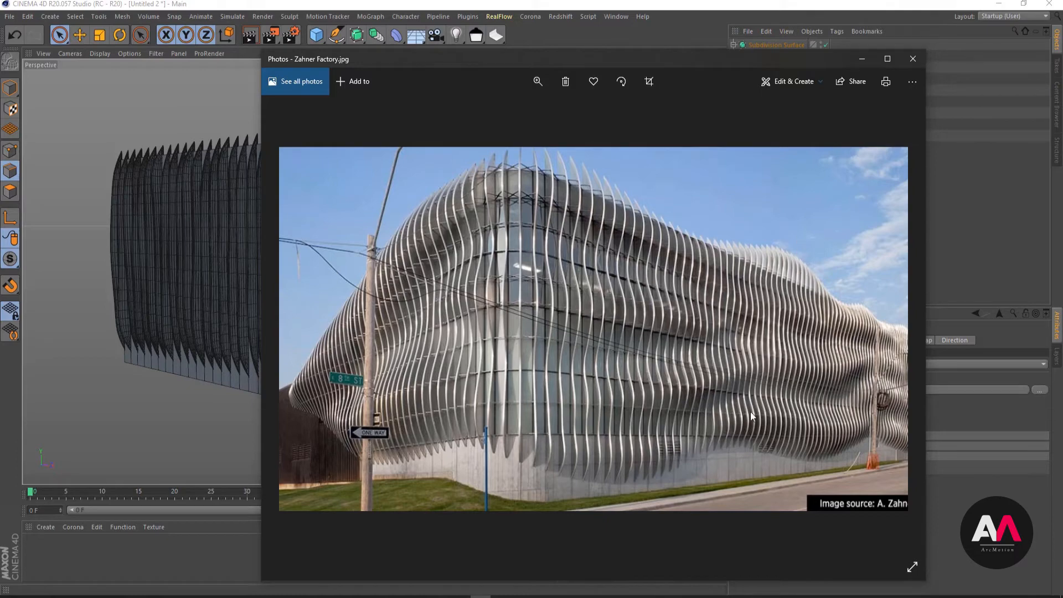
- Put the reference photo away and add a MoGraph Shader effector to the scene
left_click(863, 58)
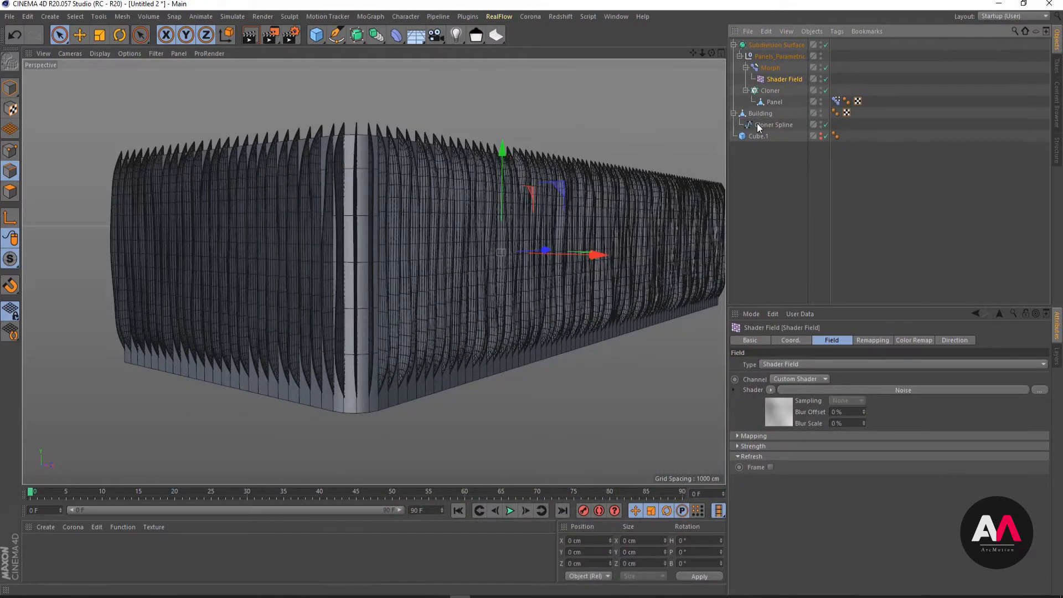
left_click(364, 19)
mouse_move(389, 31)
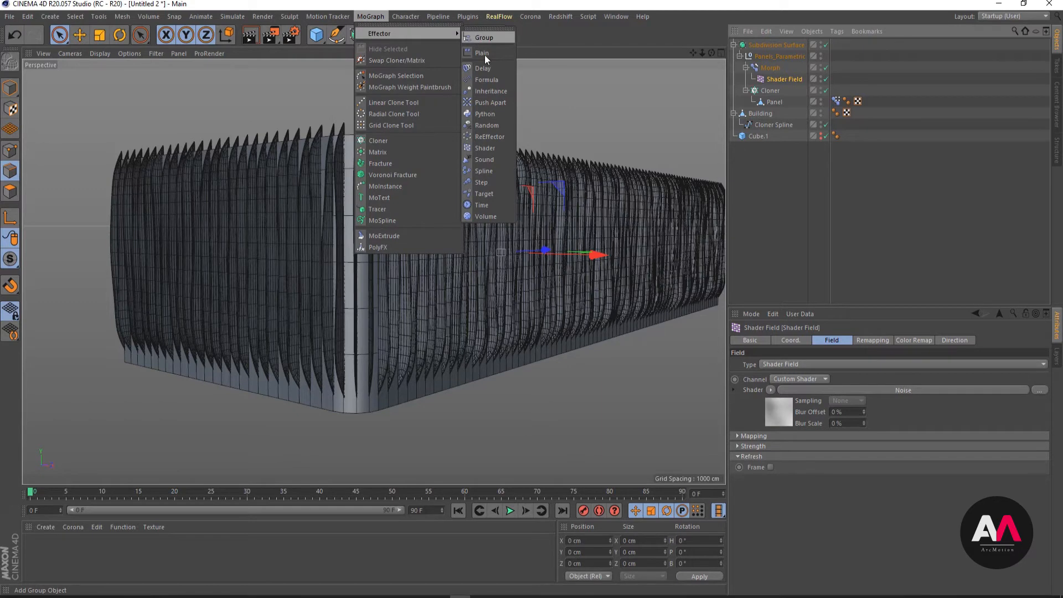
left_click(485, 147)
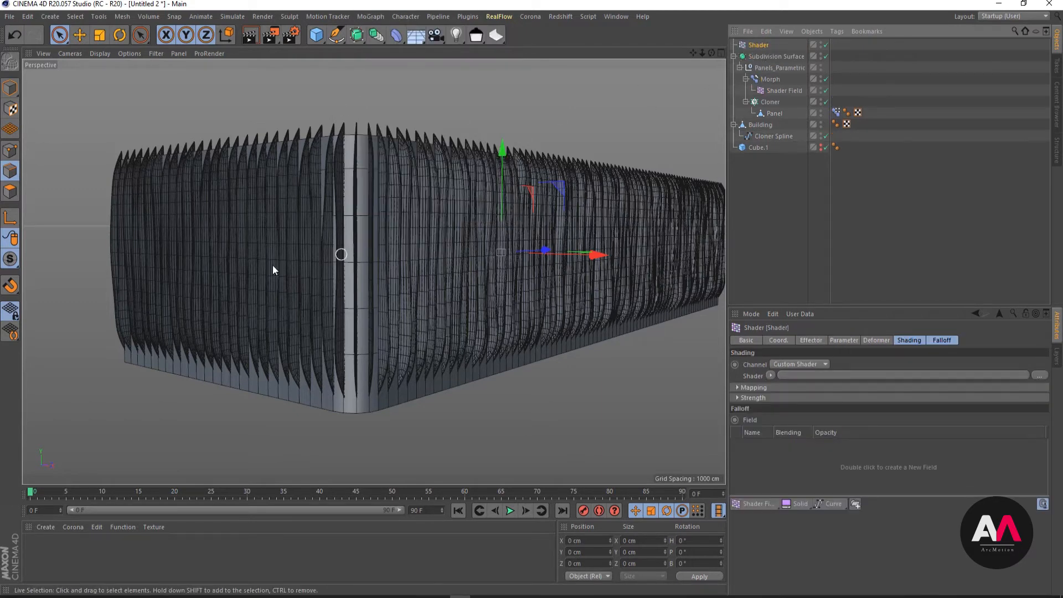
scroll(304, 279, "down", 3)
scroll(442, 278, "up", 3)
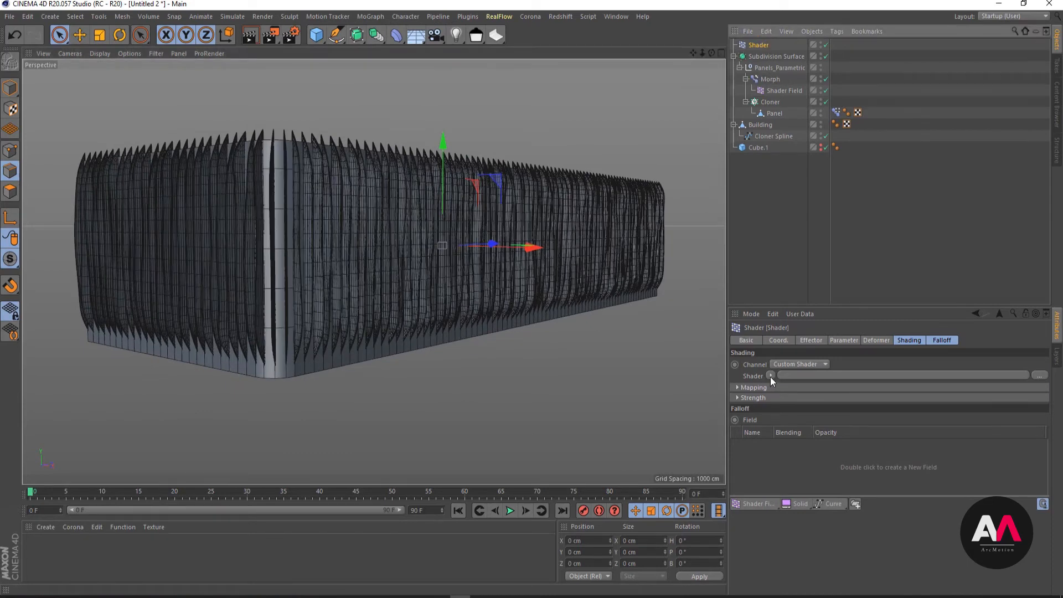
- Make the Shader effector affect position instead of scale, with a Y offset of 150 cm
left_click(842, 339)
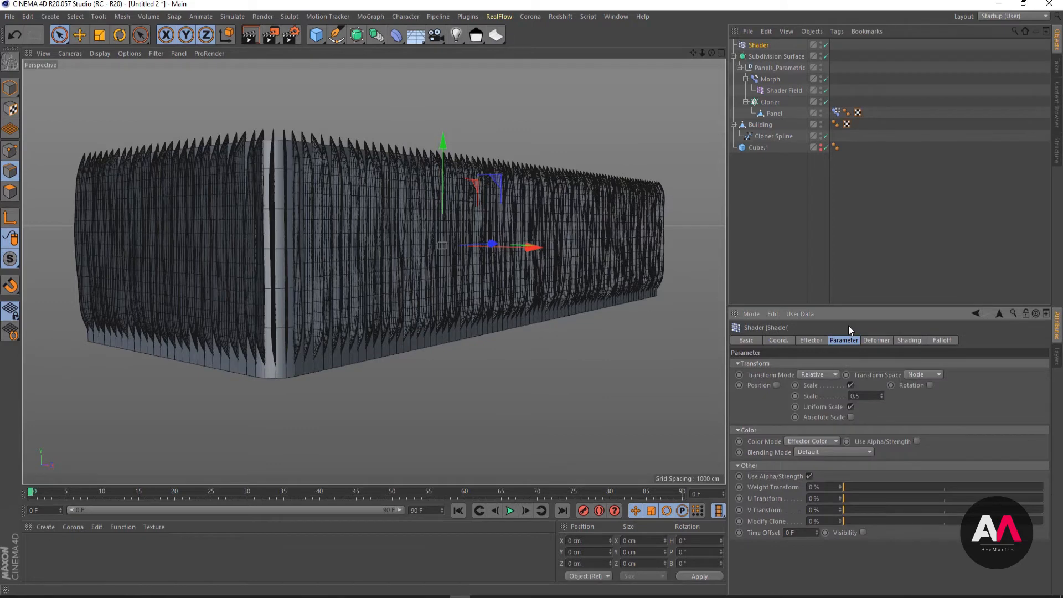
left_click(851, 385)
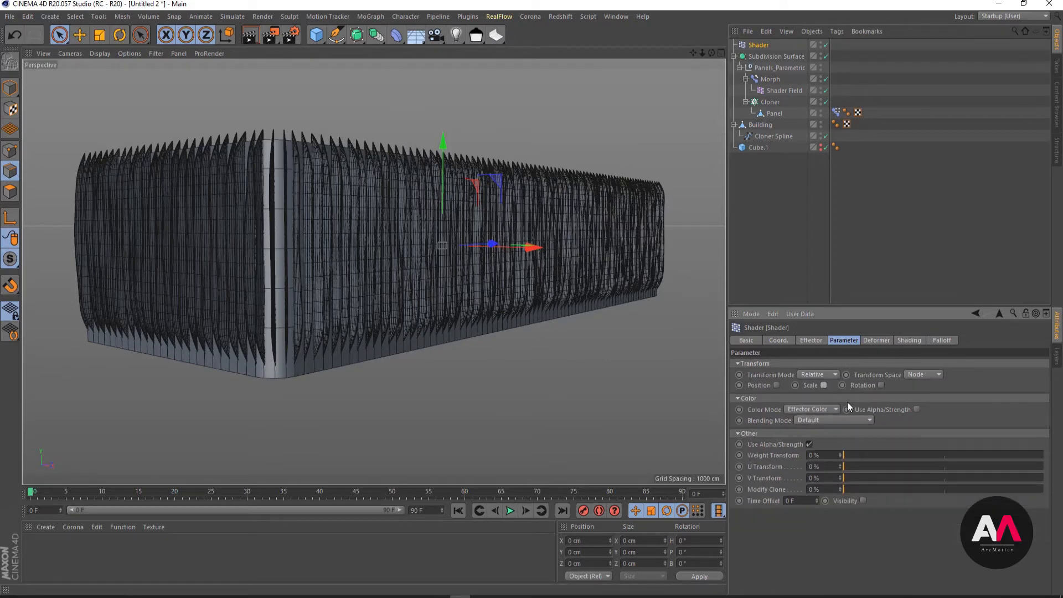
left_click(776, 385)
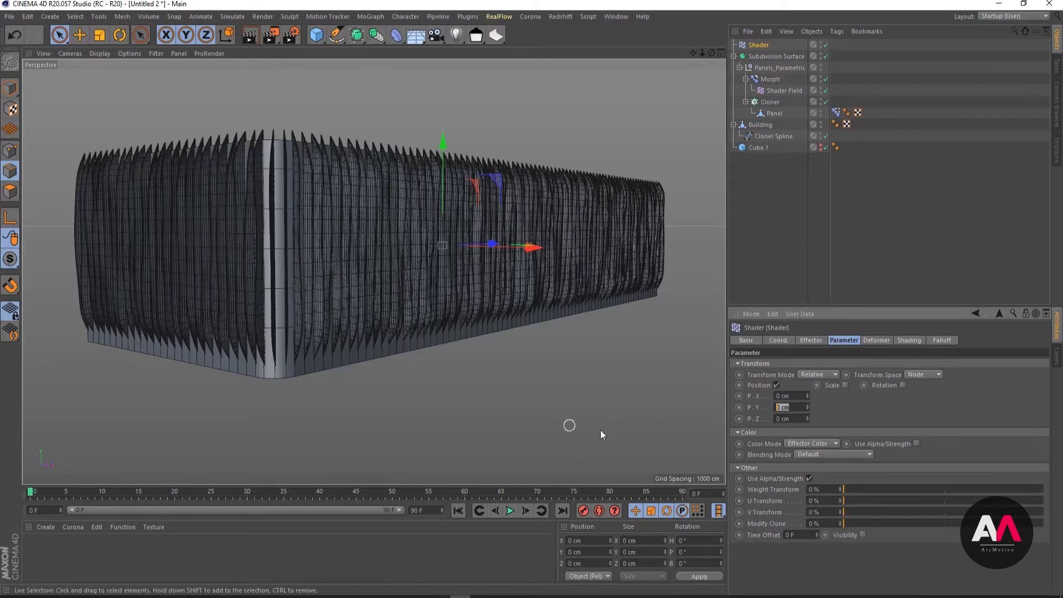
type("150")
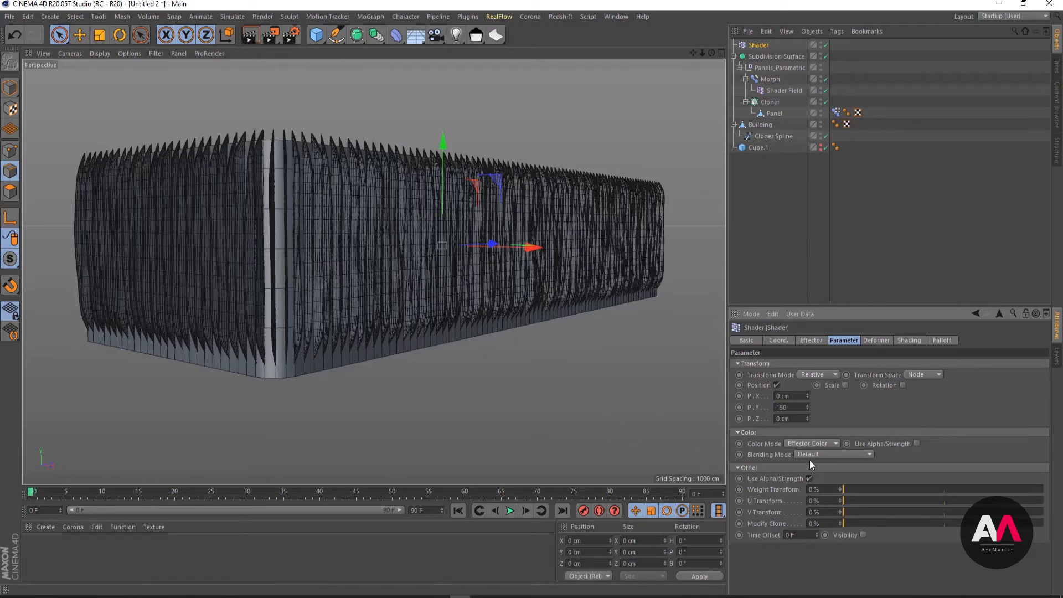
key("Return")
- Load a Noise into the Shader effector's custom shader slot
left_click(907, 341)
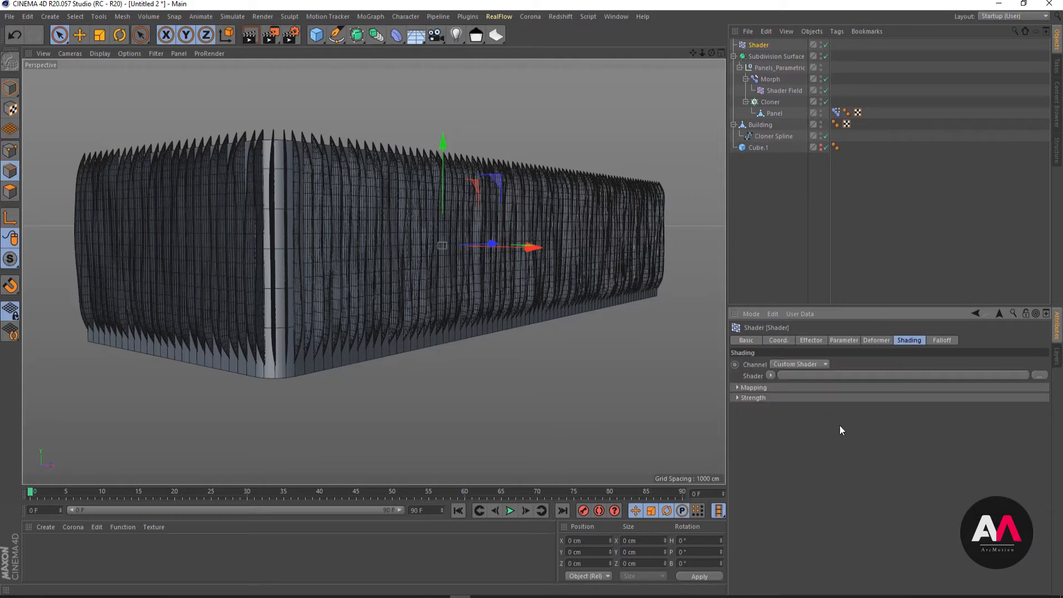
left_click(771, 376)
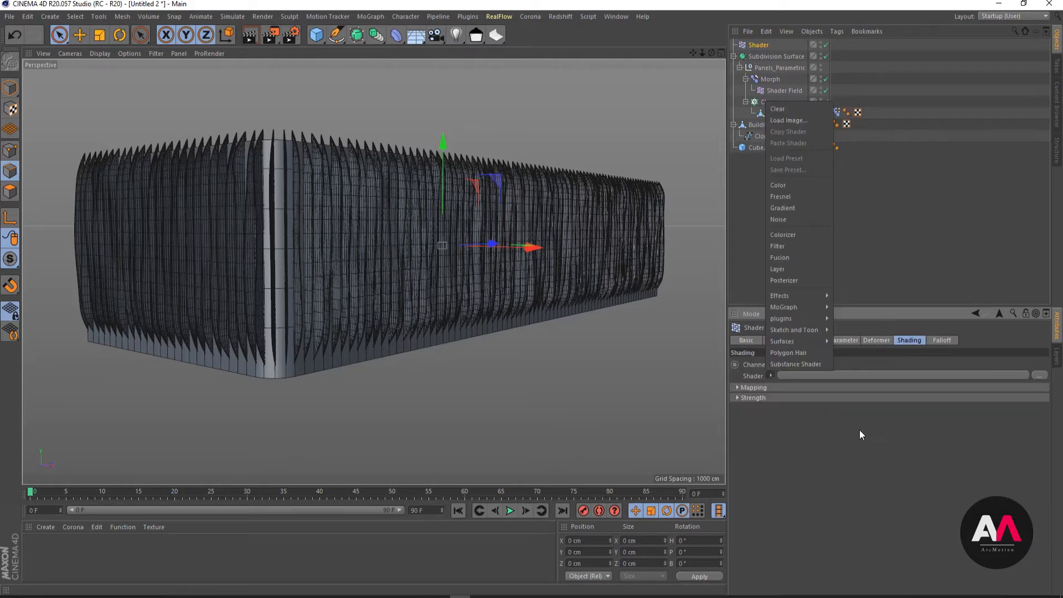
left_click(795, 220)
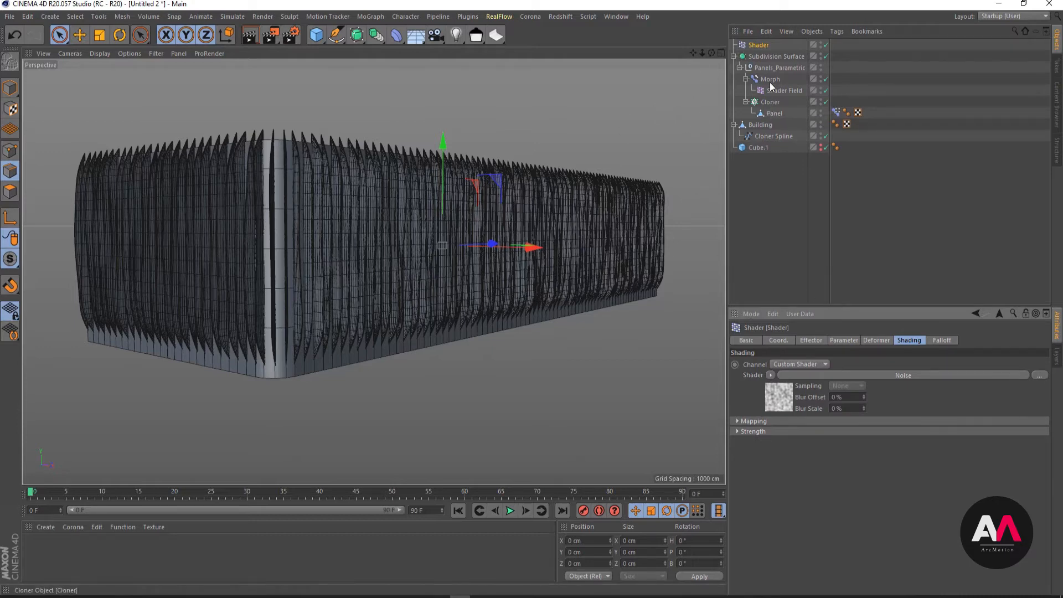
- Assign the Shader effector to the Cloner's effectors list and inspect how the panels shift
left_click(770, 102)
left_click(879, 341)
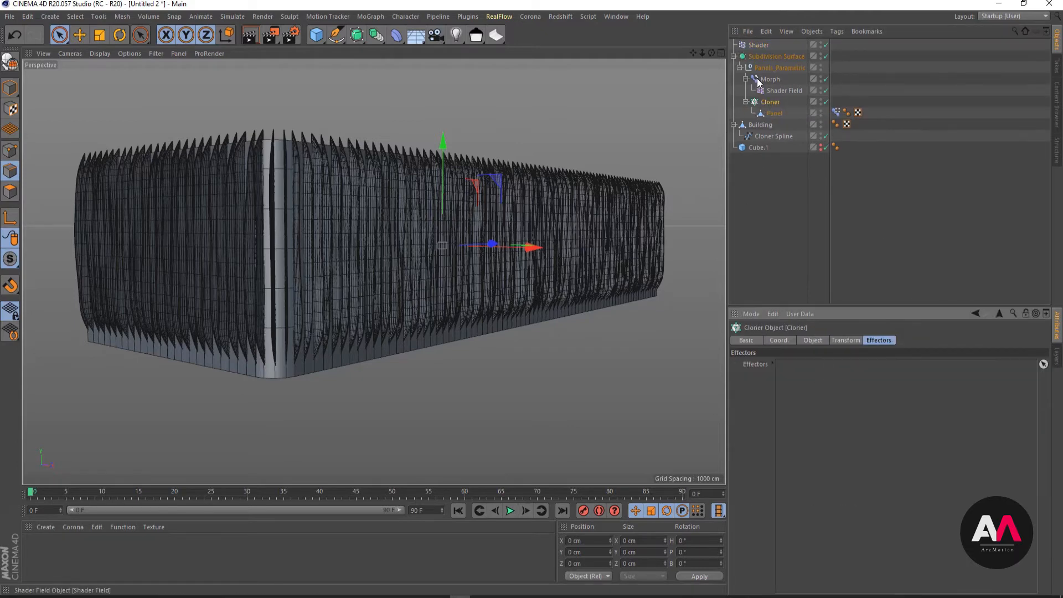
left_click(753, 45)
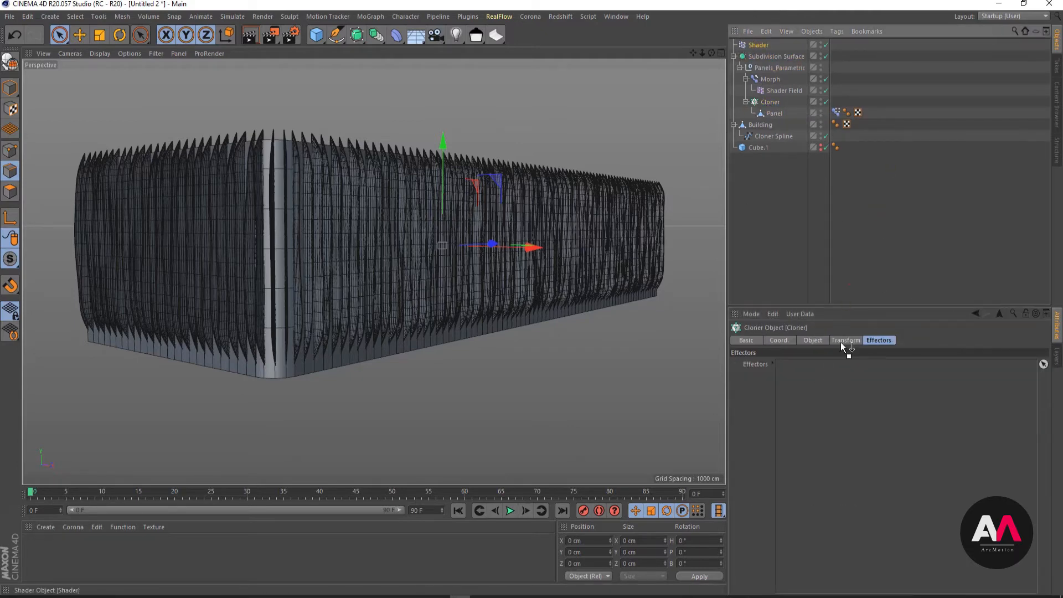
left_click_drag(839, 368, 838, 369)
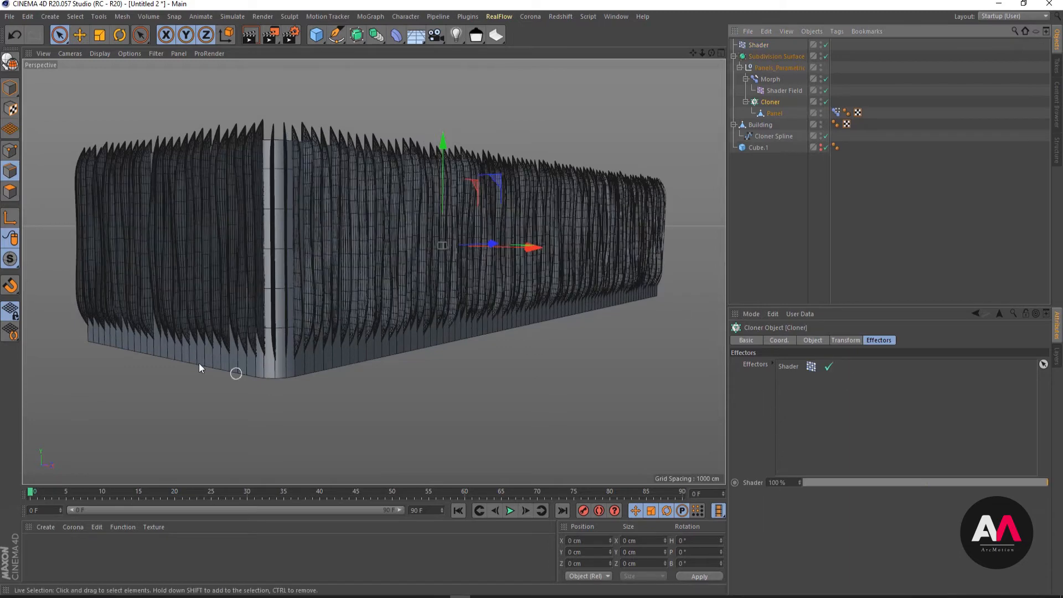
scroll(183, 242, "up", 1)
scroll(184, 243, "up", 1)
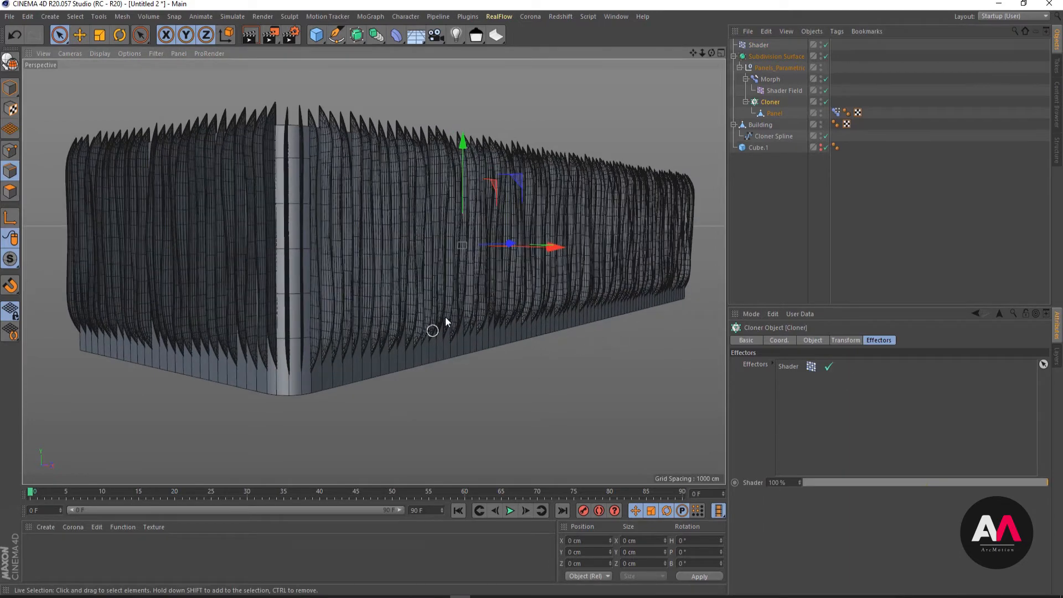
- Open the Shader effector's Noise settings and set the first and third relative scale values to 500%
left_click(757, 45)
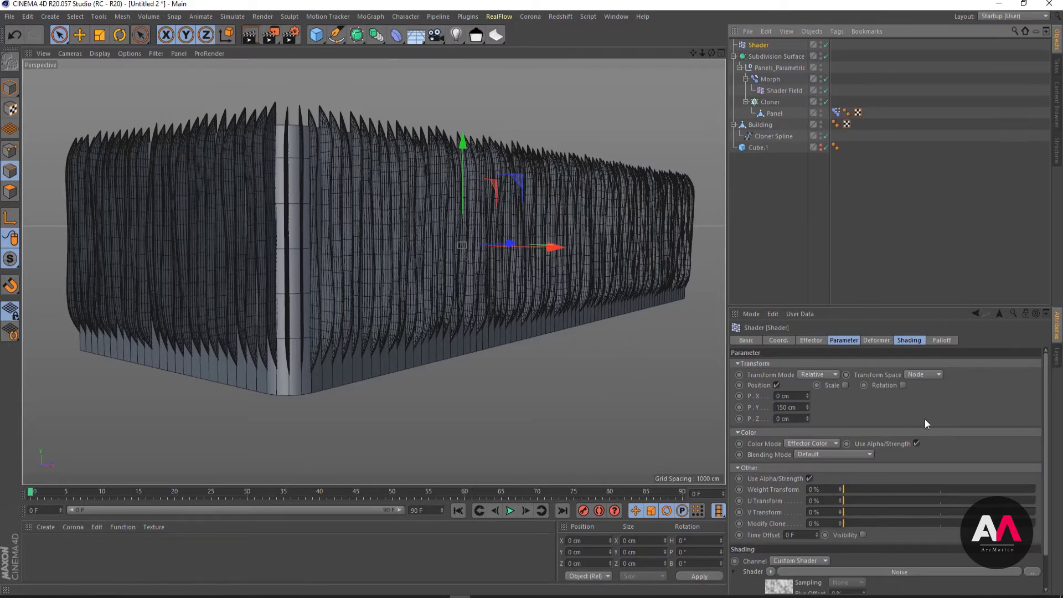
scroll(1041, 424, "down", 3)
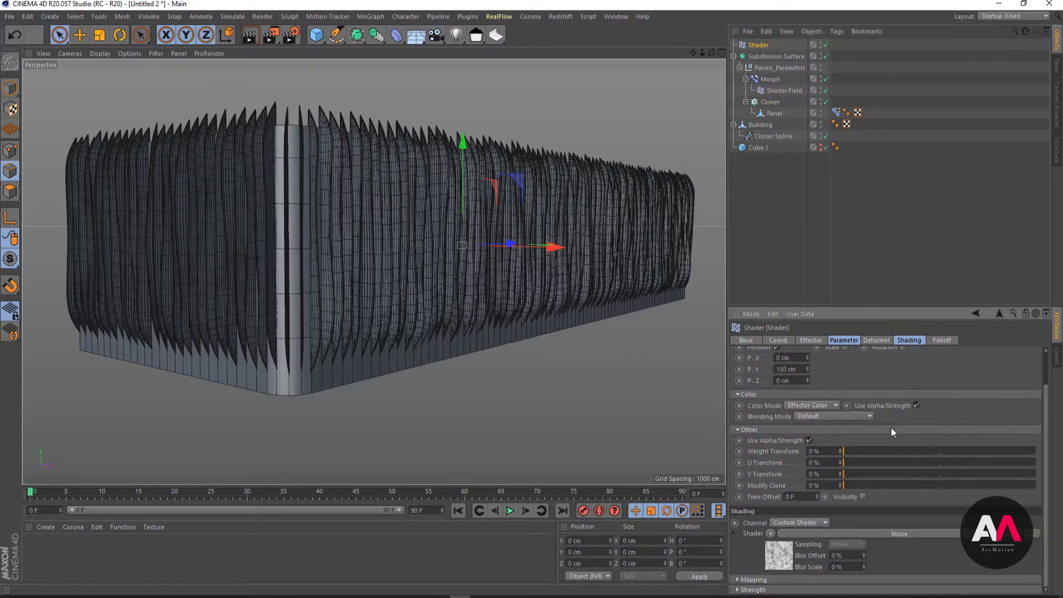
left_click(784, 553)
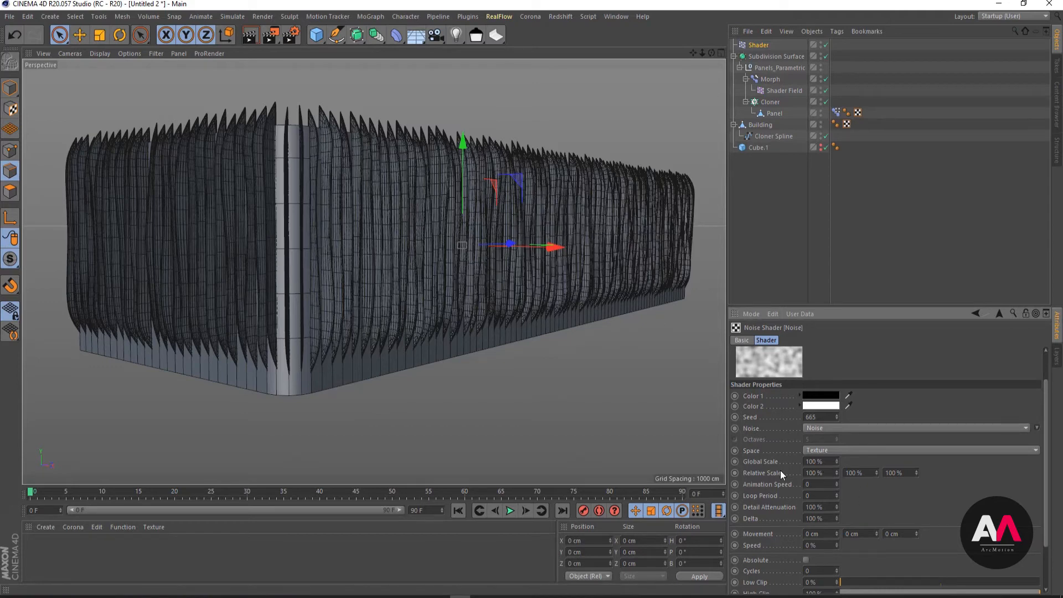
key("Tab")
key("Tab")
left_click(823, 472)
type("500")
key("Return")
left_click(909, 472)
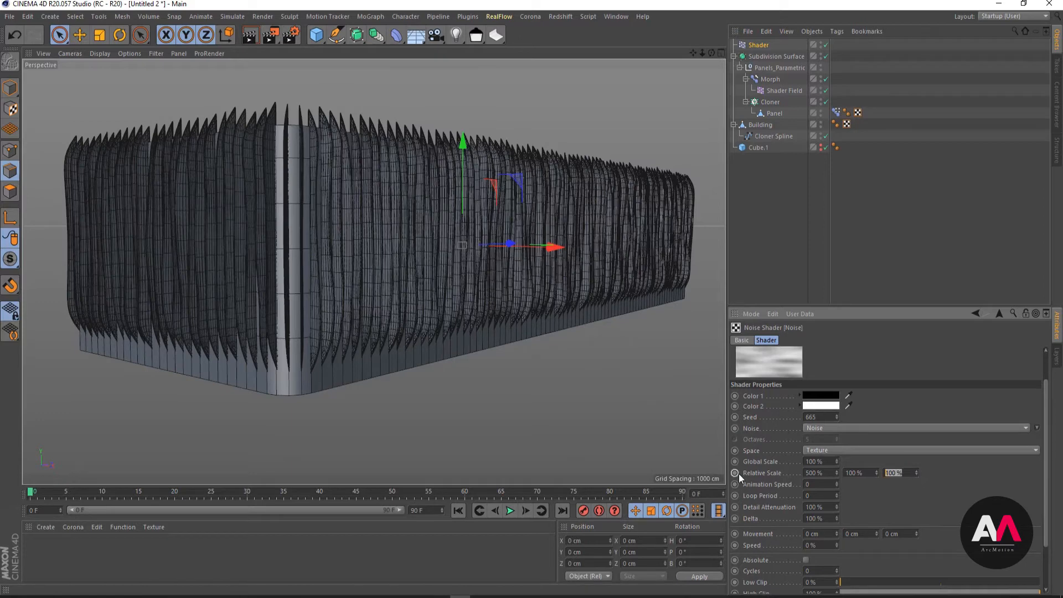
type("500")
key("Return")
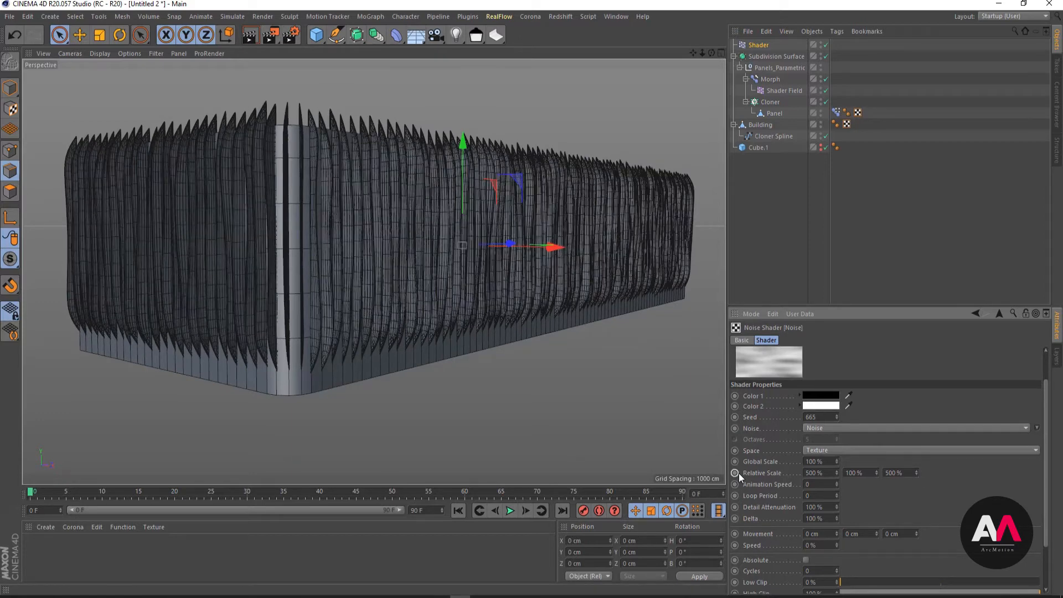
- Enlarge the Noise settings area and raise the first and third relative scale values to 1000%
left_click_drag(875, 307, 877, 219)
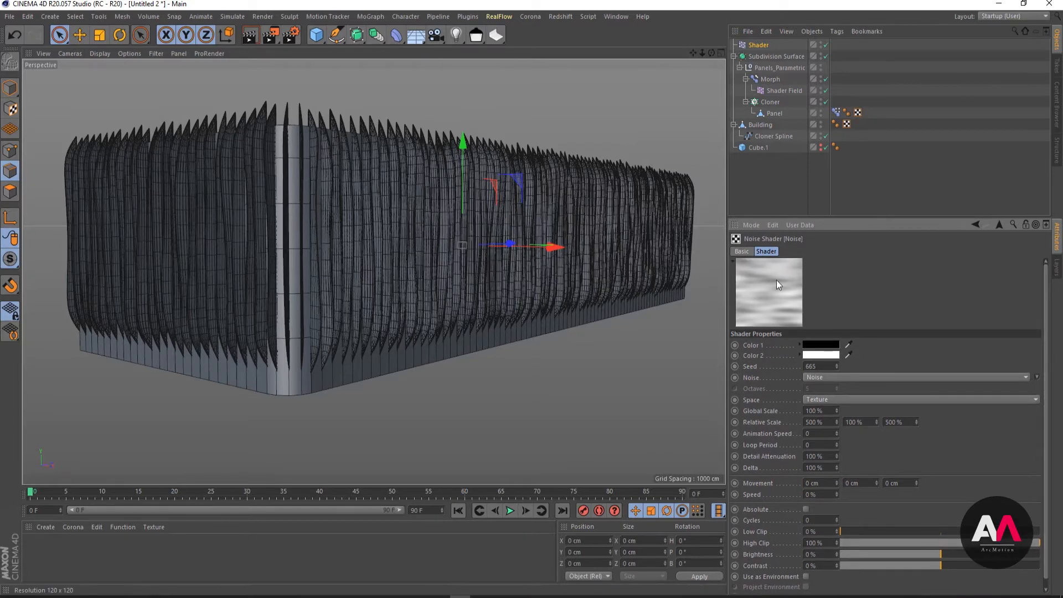
left_click(824, 424)
type("1000")
key("Return")
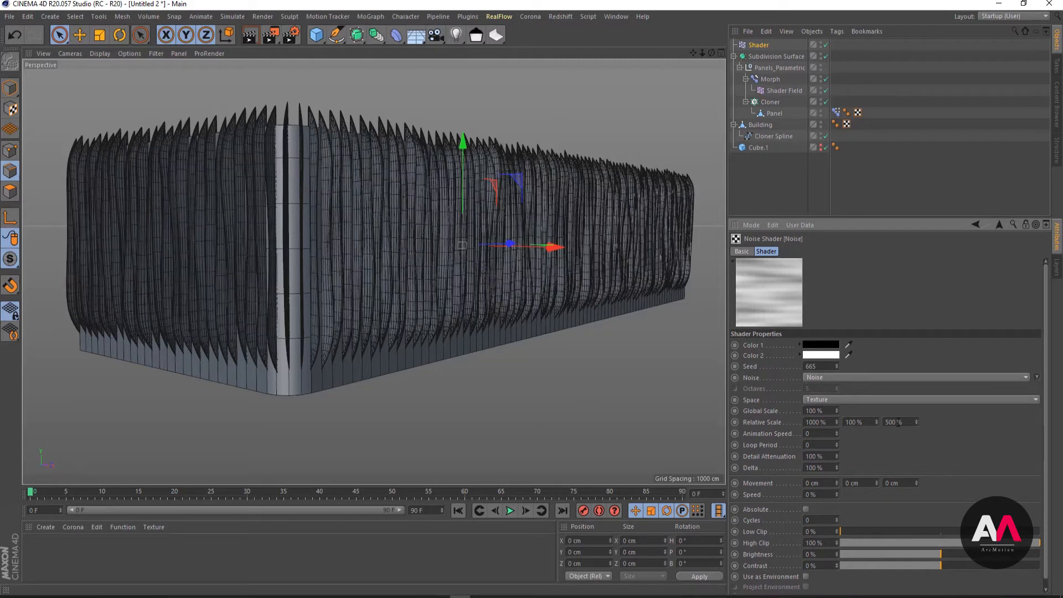
left_click_drag(905, 423, 759, 404)
type("1000")
key("Return")
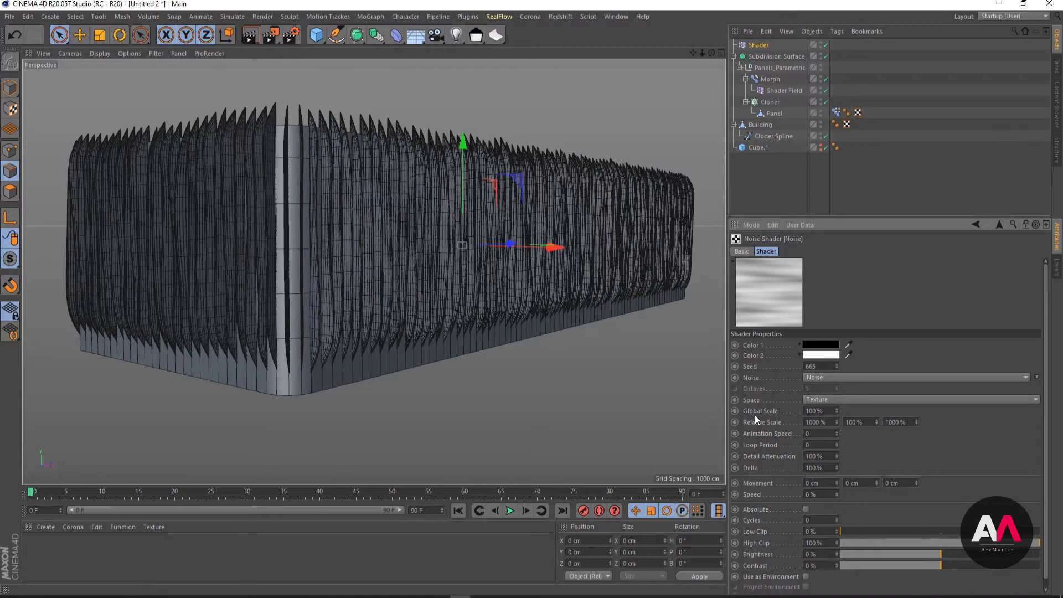
- Try a global scale of 500% for the effector's Noise and settle on 2000%
double_click(824, 410)
type("500")
key("Return")
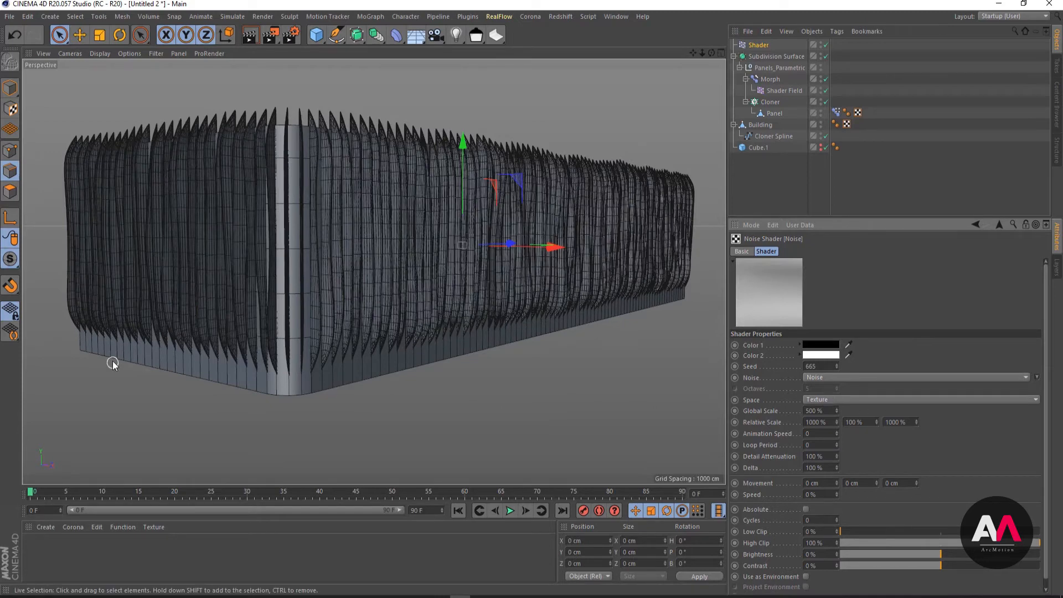
double_click(830, 410)
type("2000")
key("Return")
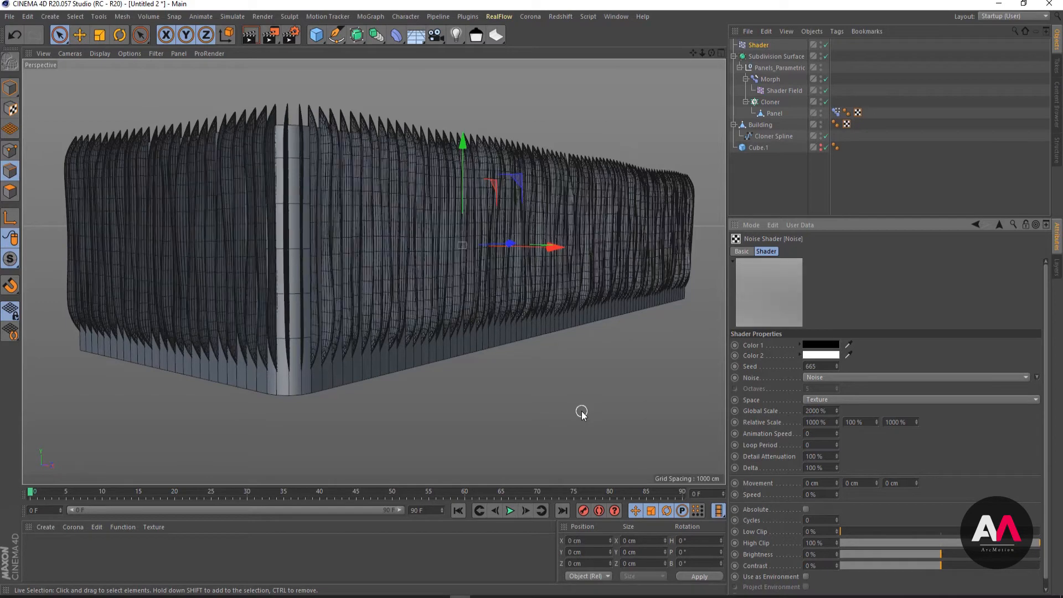
- Return to the Shader effector's parameters, try different Y, X and Z position offsets and reset them to 0 cm
left_click(1001, 222)
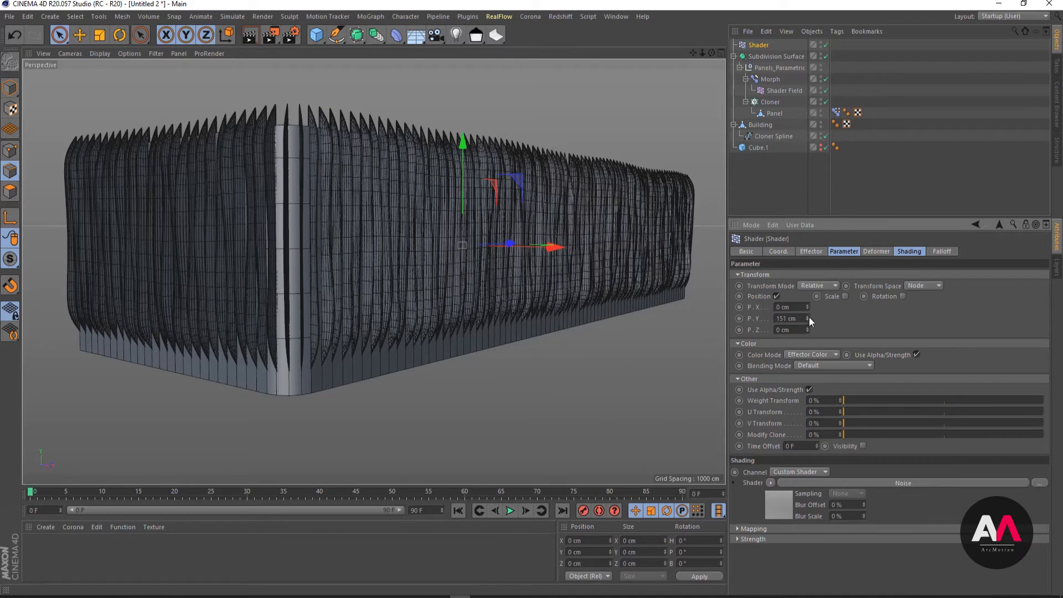
left_click_drag(808, 318, 624, 316)
type("0")
key("Return")
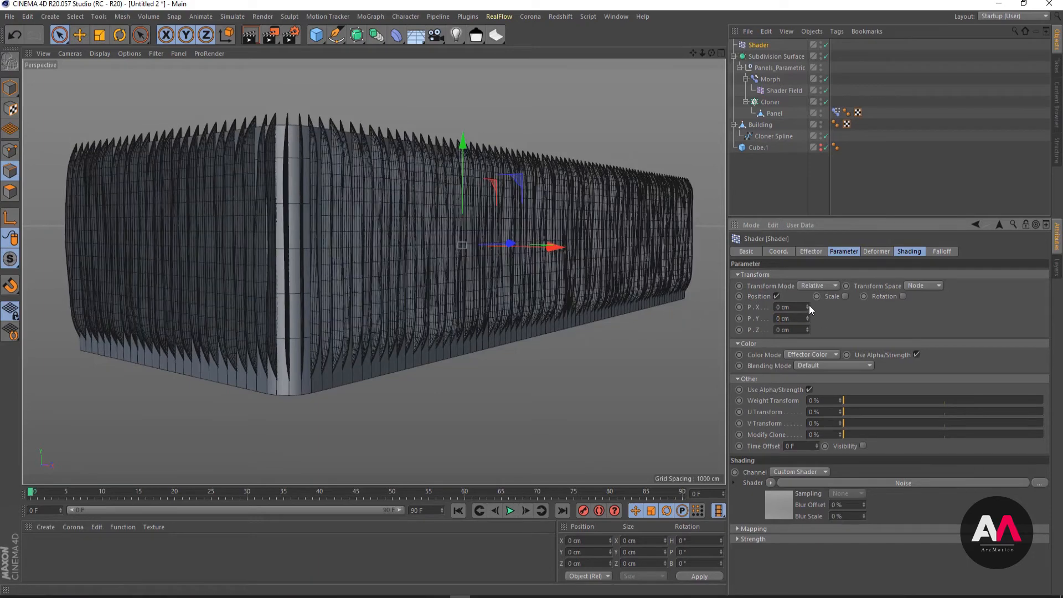
left_click_drag(807, 306, 636, 297)
type("0")
key("Return")
left_click_drag(808, 321, 718, 329)
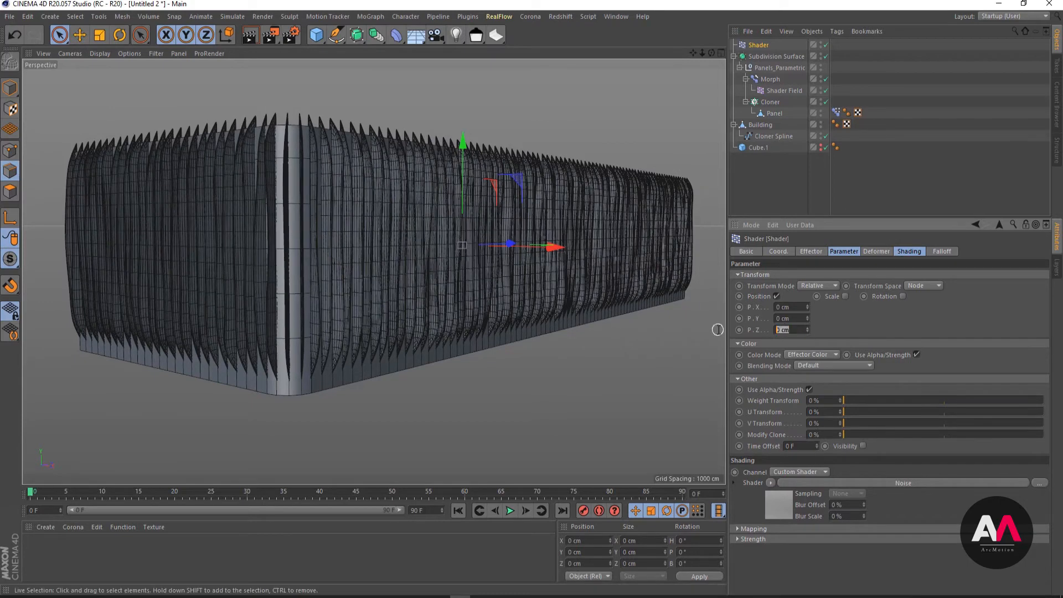
type("0")
key("Return")
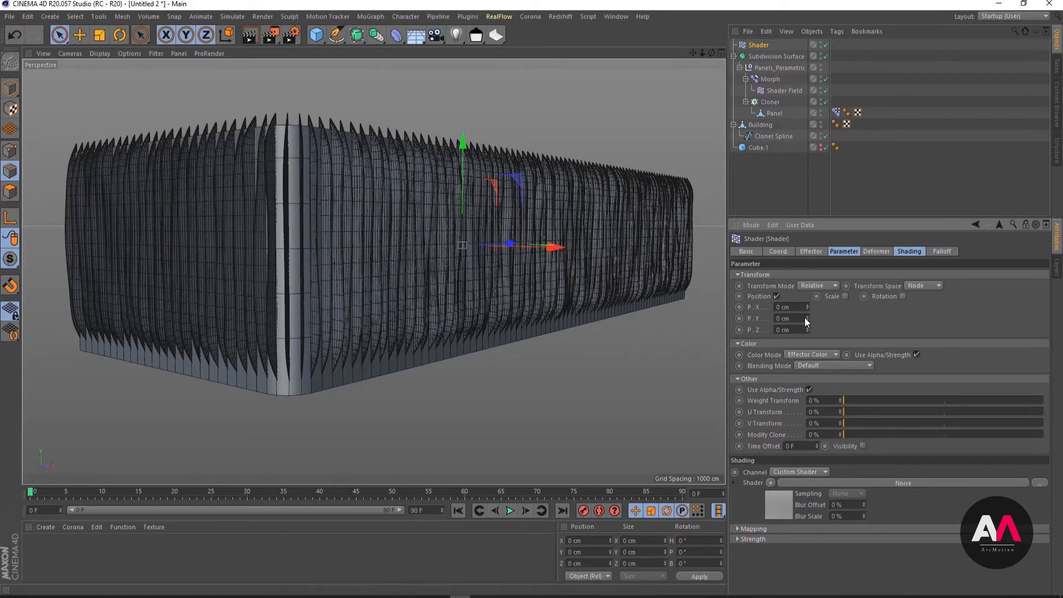
- Test larger Y position offsets on the Shader effector and set the Y offset to 500 cm
left_click_drag(807, 319, 807, 284)
left_click_drag(807, 318, 807, 160)
double_click(787, 319)
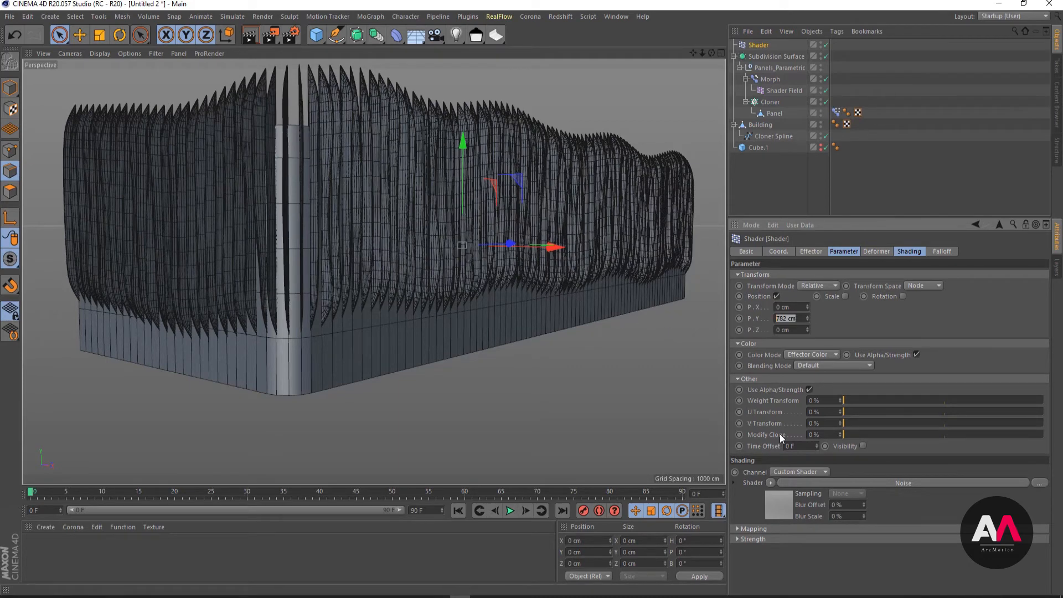
type("500")
key("Return")
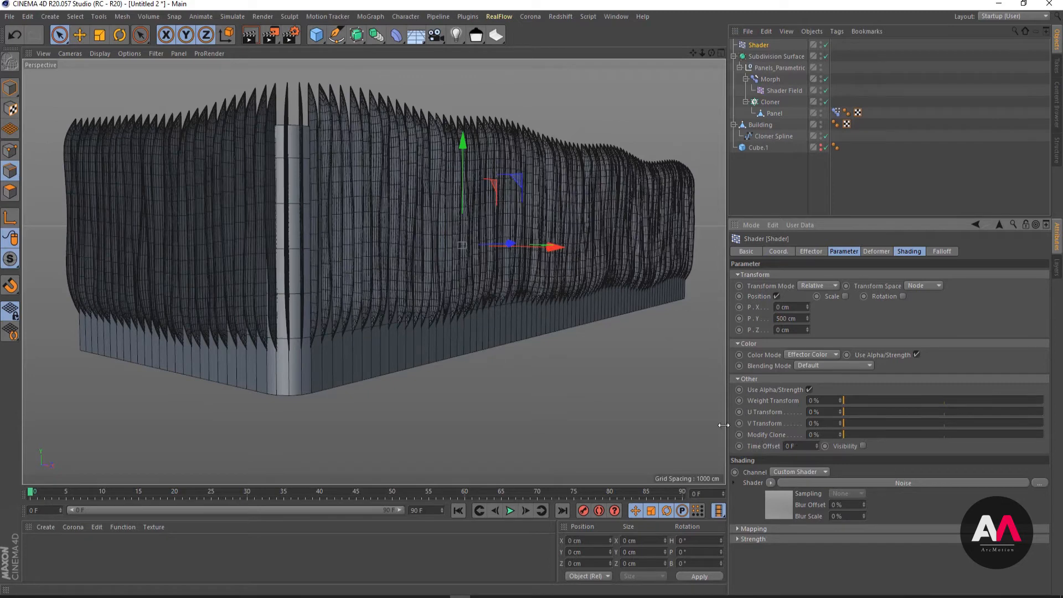
- Expand the Shader effector's Min/Max settings and try a minimum of -100%
left_click(812, 252)
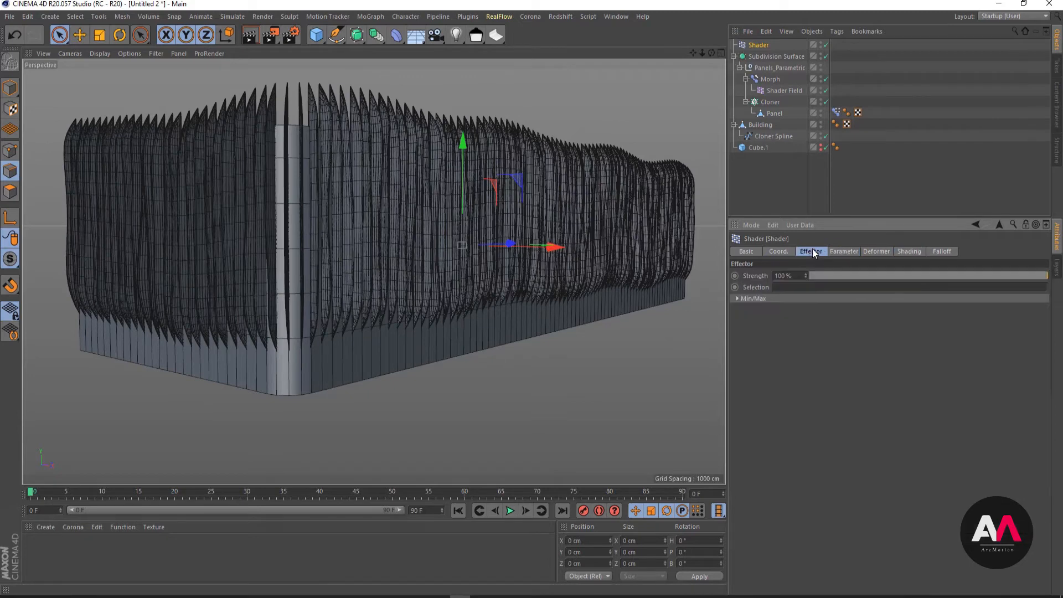
left_click(737, 300)
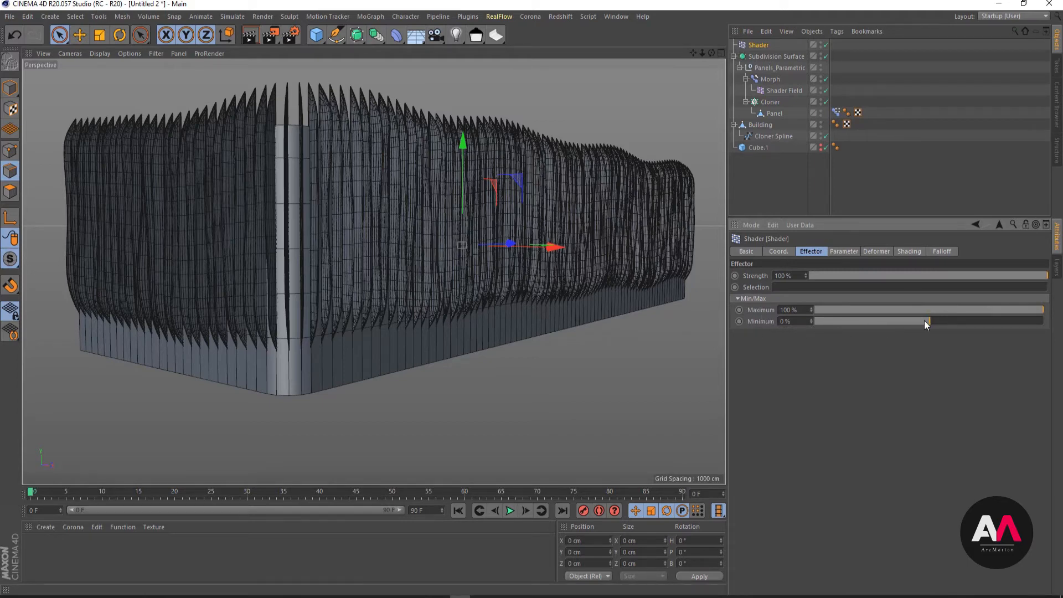
left_click(842, 252)
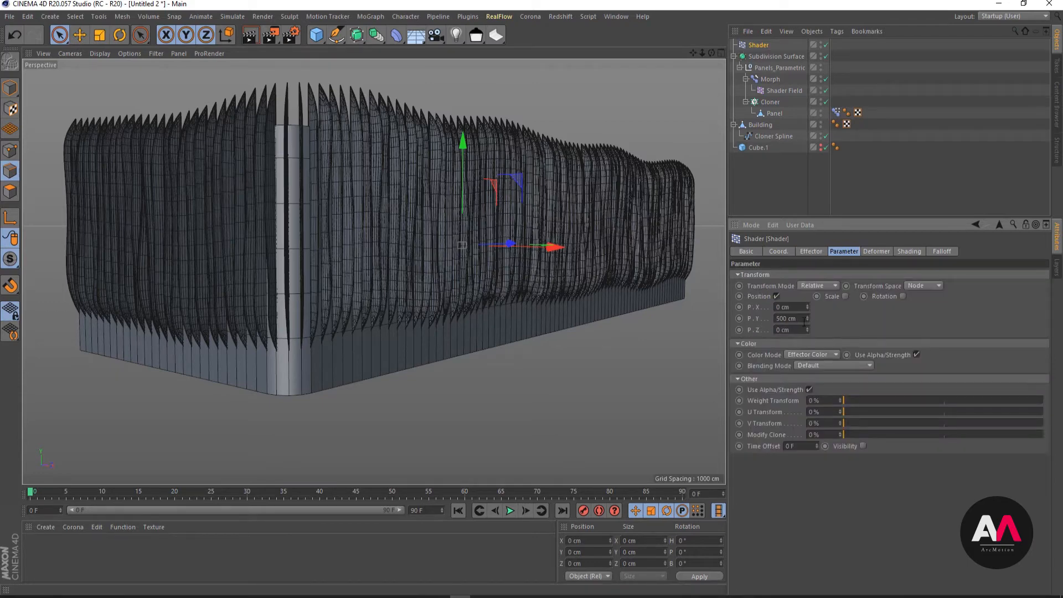
left_click(810, 250)
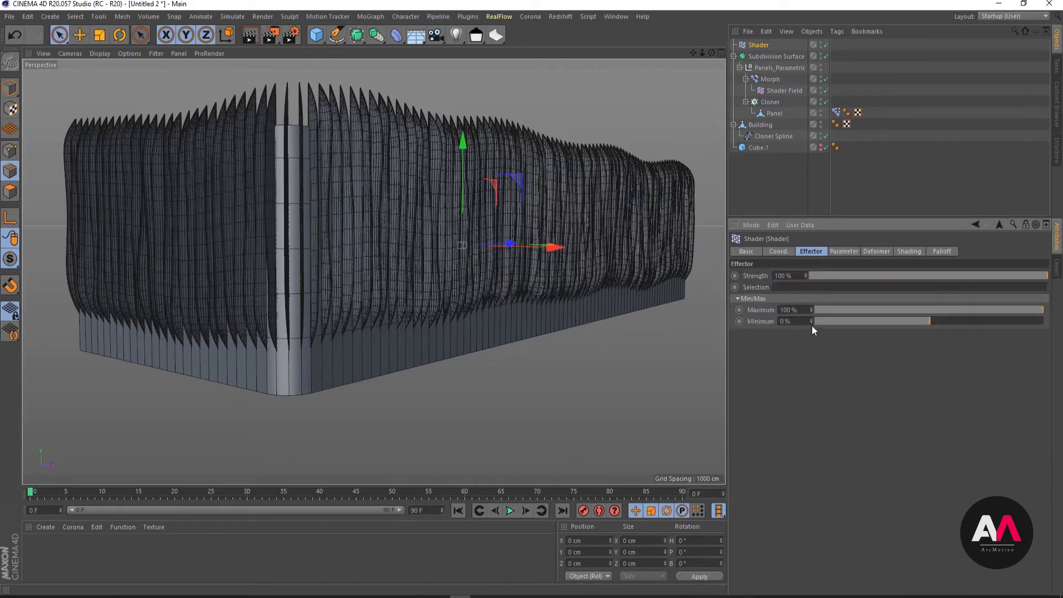
left_click(840, 252)
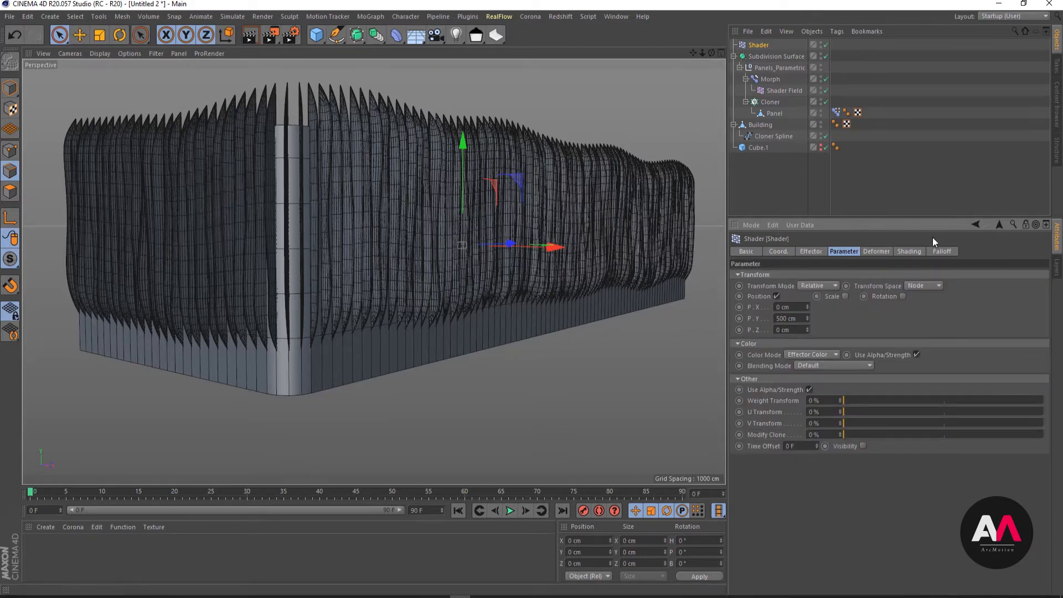
left_click(908, 252)
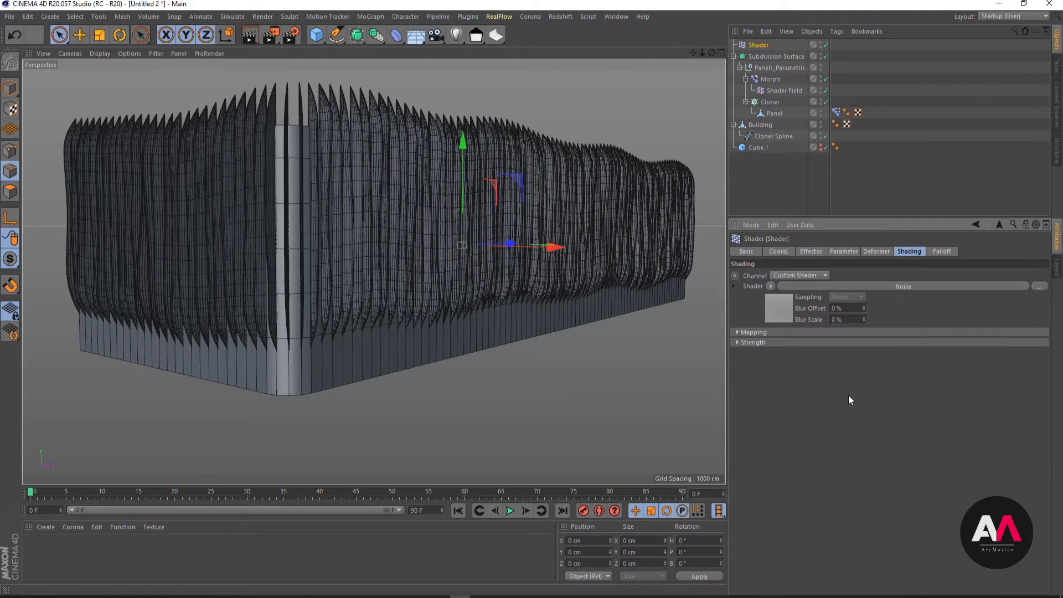
left_click(811, 251)
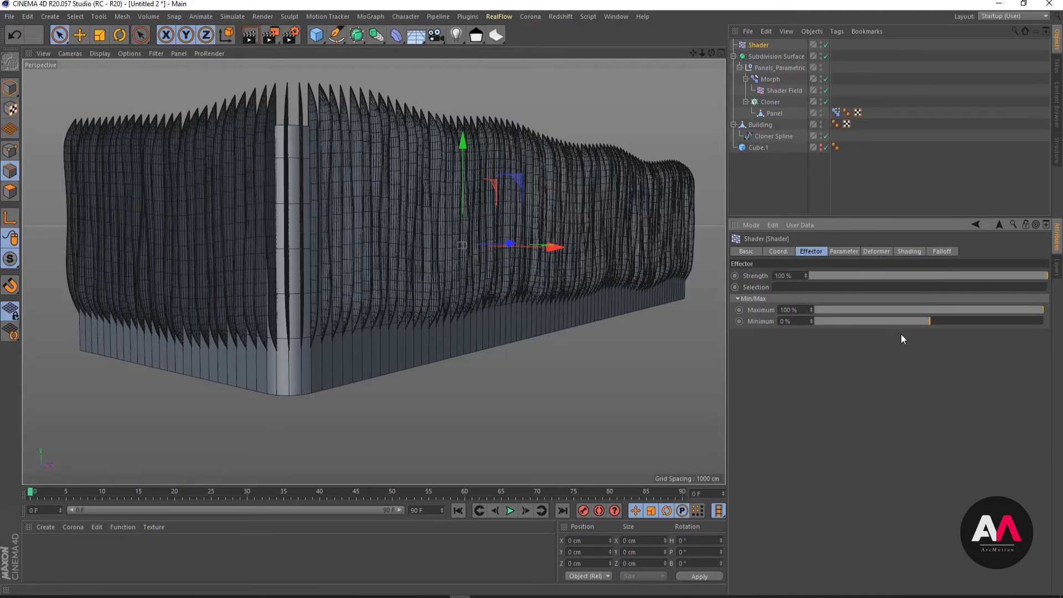
left_click_drag(925, 323, 796, 321)
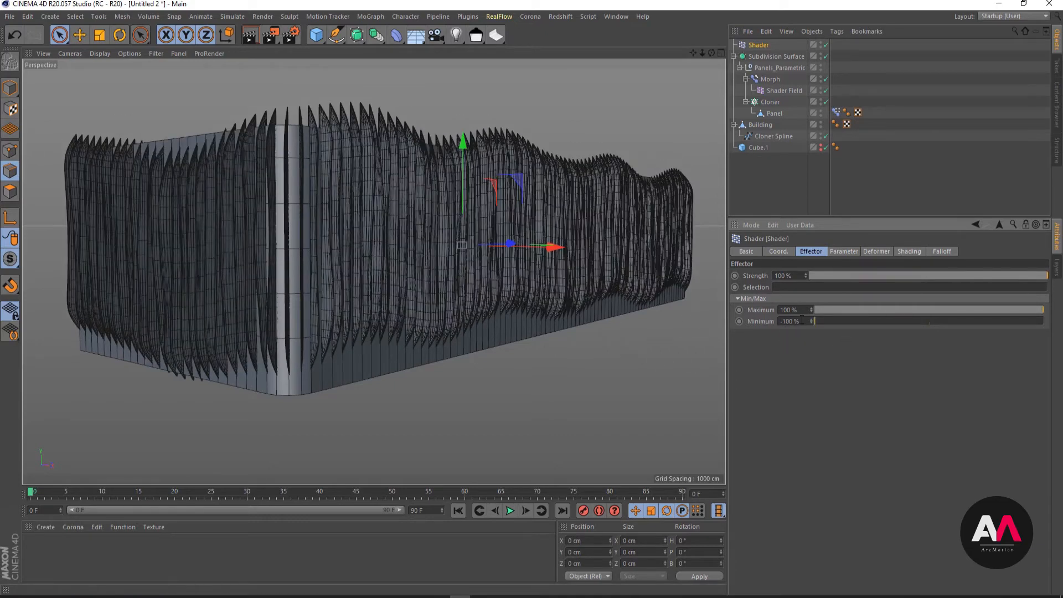
- Reset the Shader effector's minimum to 0%
left_click(844, 252)
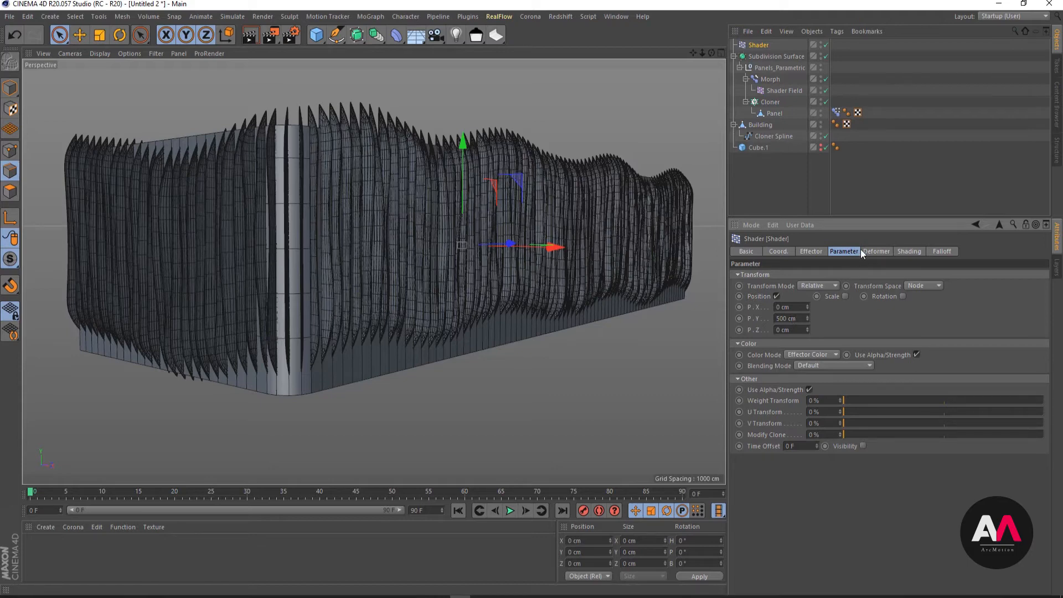
left_click(810, 251)
double_click(802, 323)
type("00")
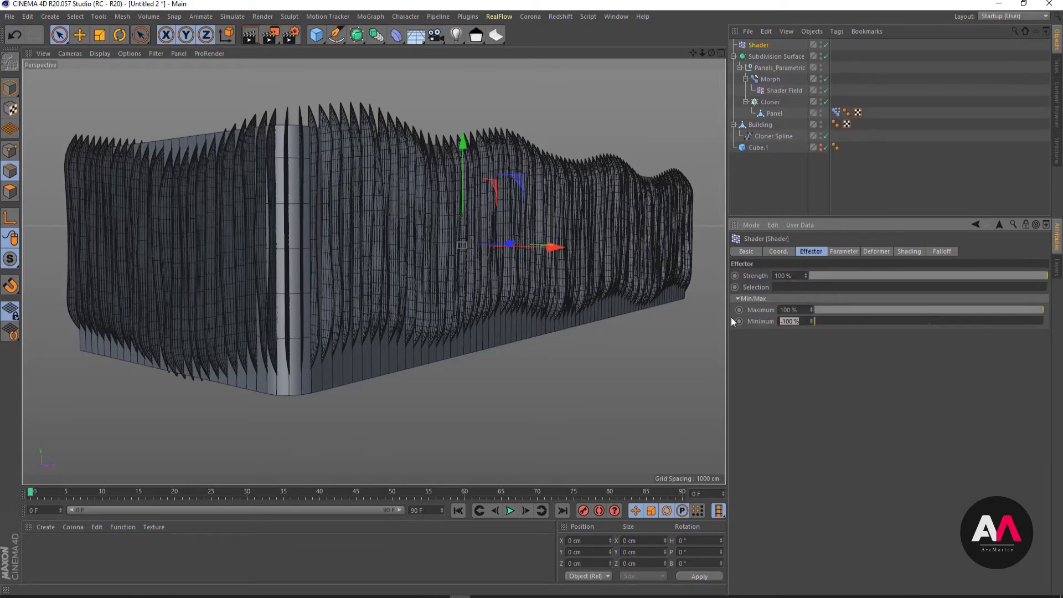
key("Return")
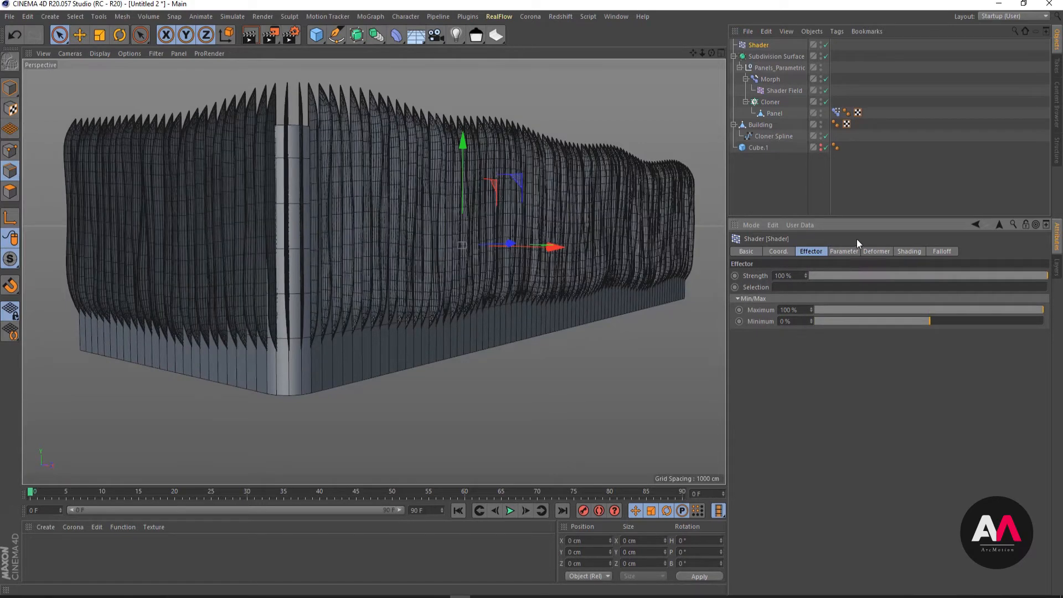
- Review the Shader effector's parameter and shading settings, set its minimum to -100% and recheck the Y position offset
left_click(845, 251)
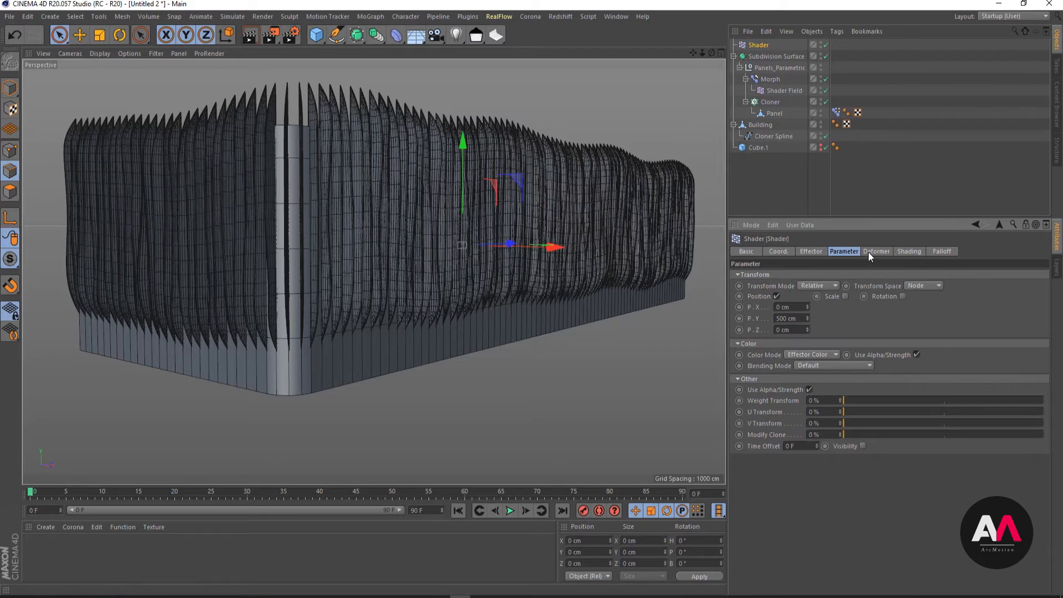
left_click(907, 252)
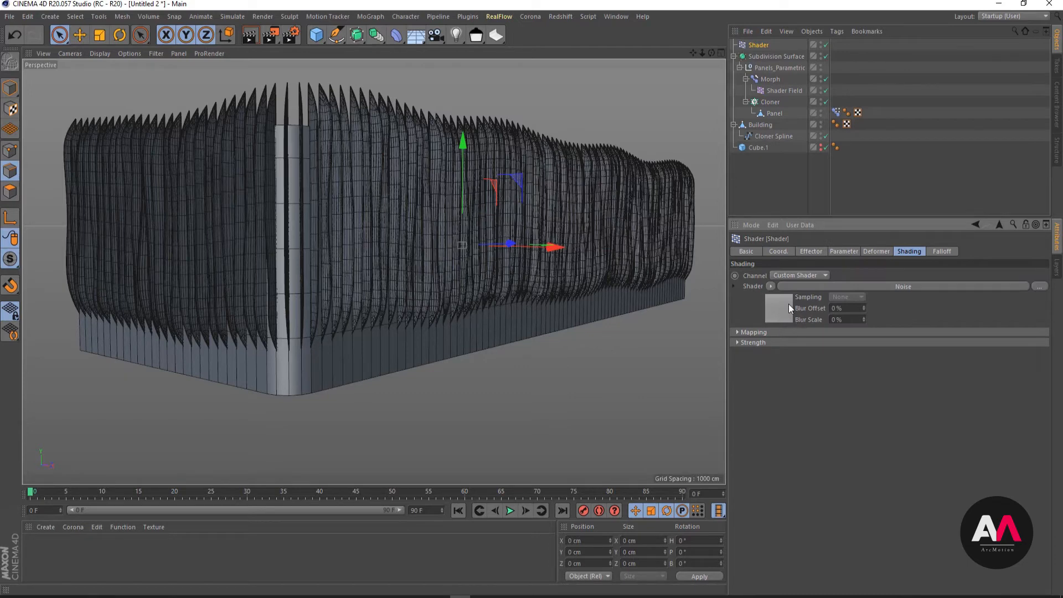
left_click(844, 252)
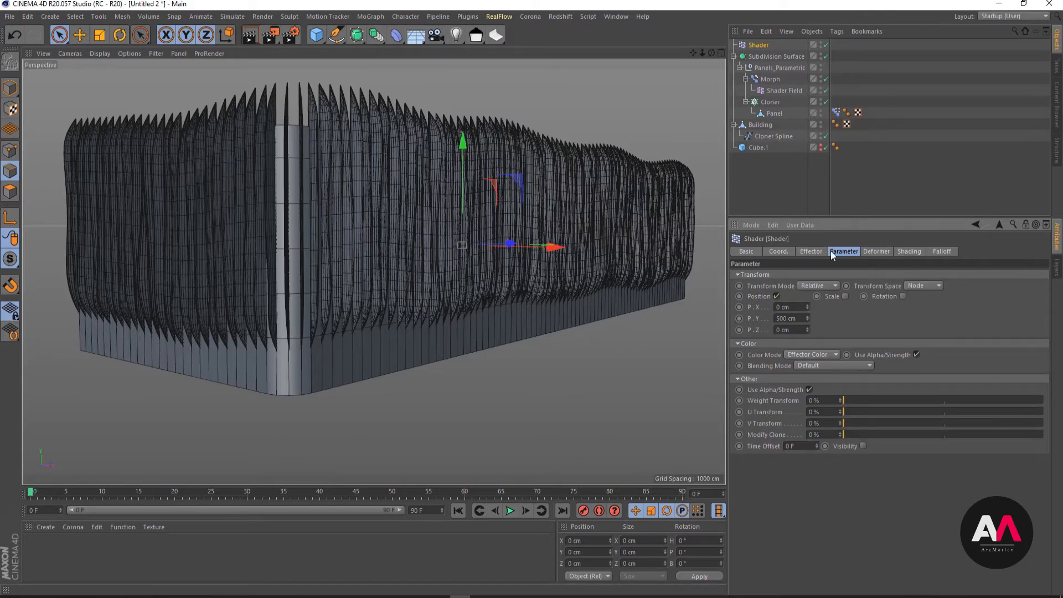
left_click(816, 251)
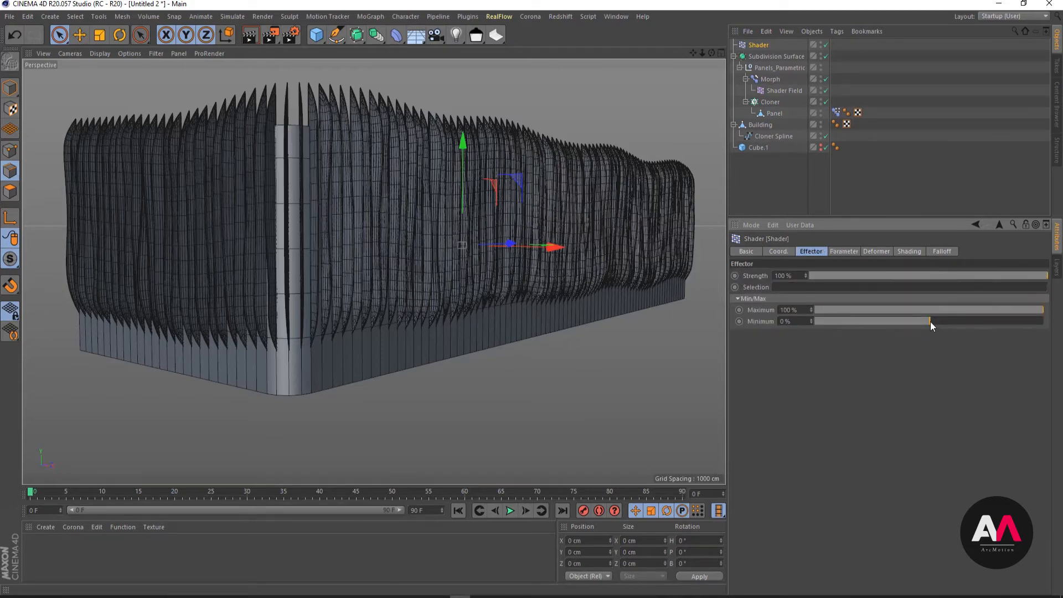
left_click_drag(930, 321, 810, 320)
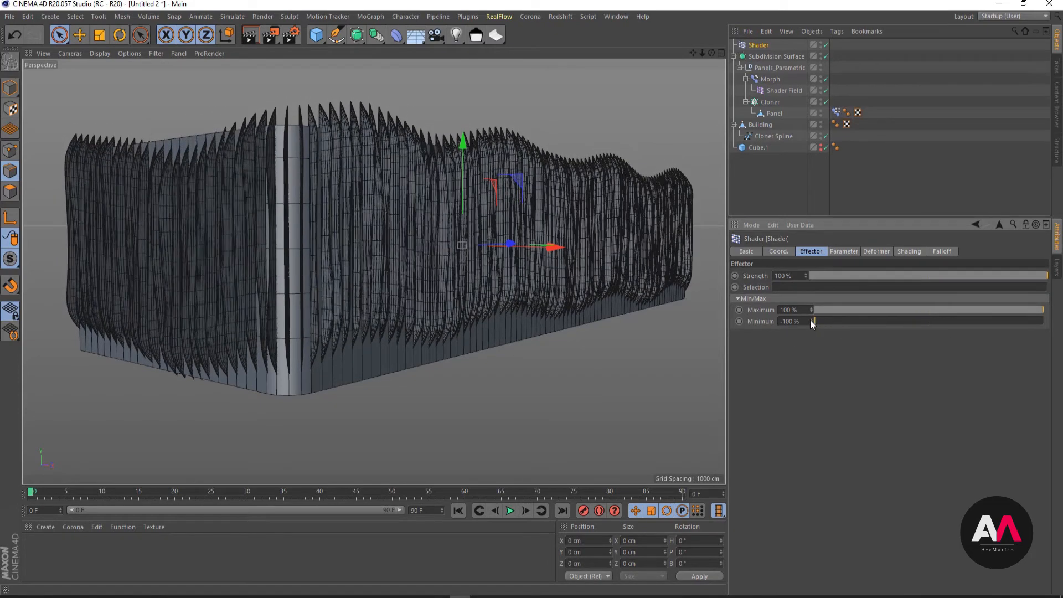
left_click(847, 251)
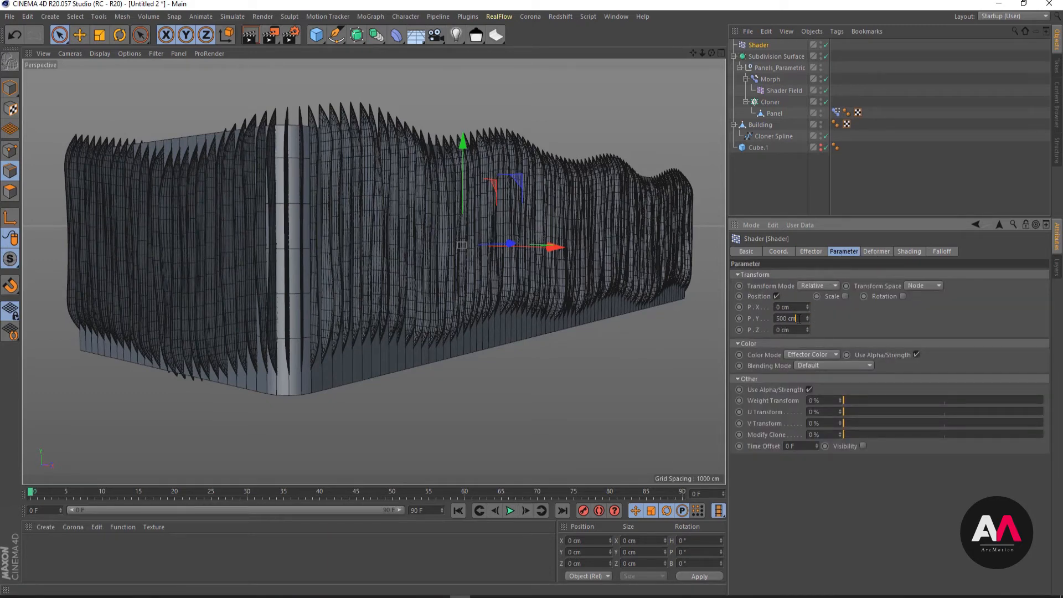
left_click_drag(799, 319, 654, 318)
- Select the Cloner Spline under Building and raise it about 135 cm along Y in Model mode
left_click(769, 137)
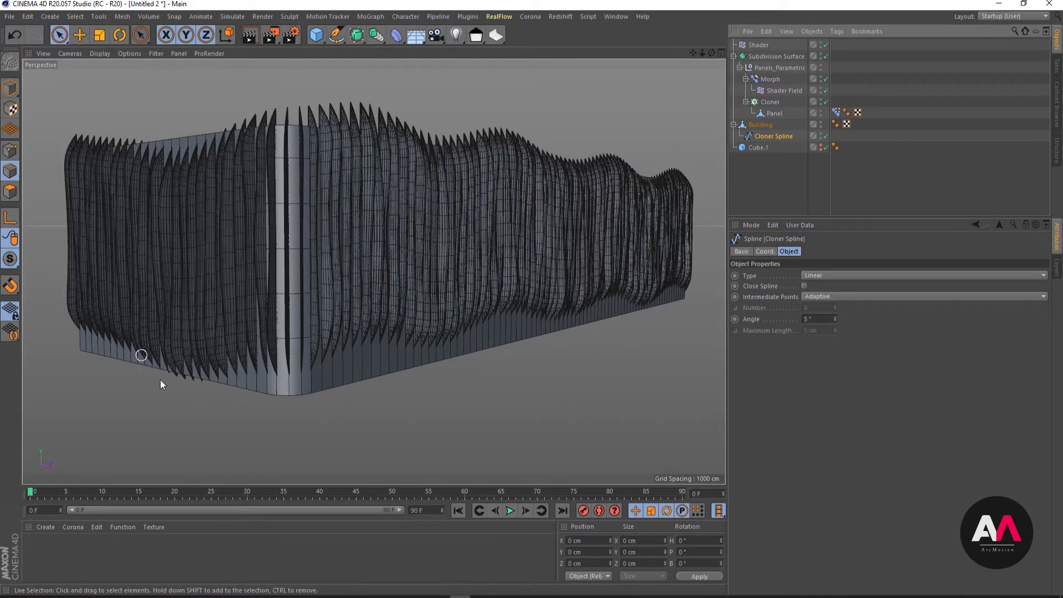
left_click(10, 87)
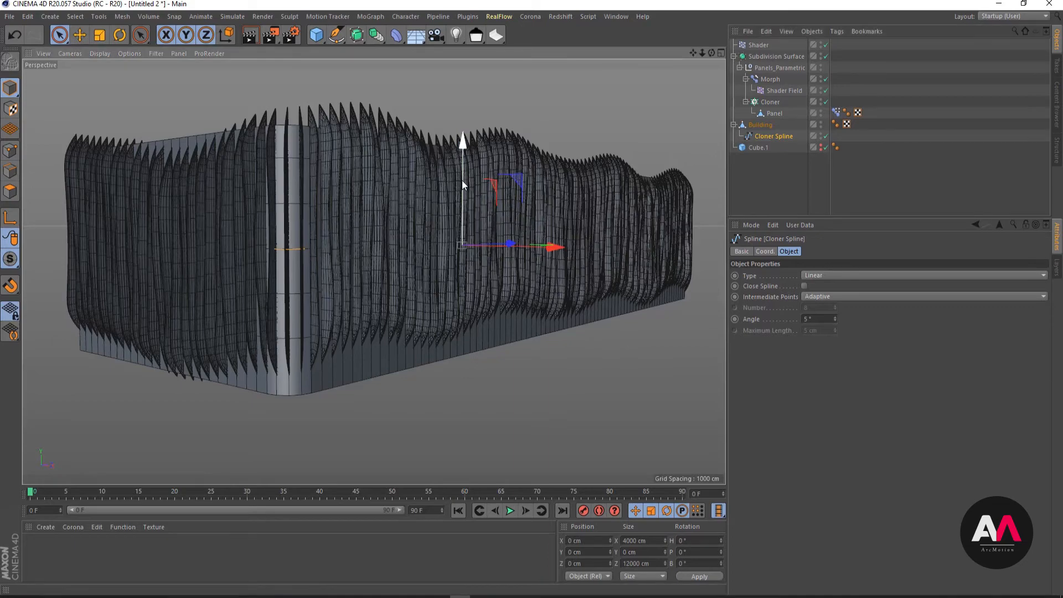
mouse_move(462, 180)
left_mouse_down()
mouse_move(462, 159)
mouse_move(460, 168)
left_mouse_up()
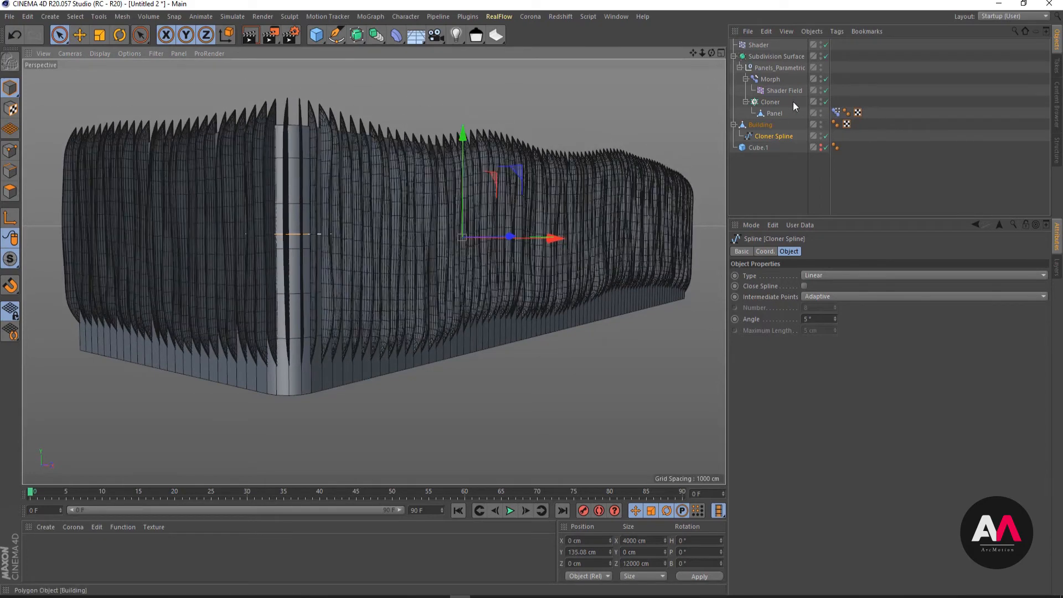
- Open the Shader effector's Noise, cycle through different seeds and settle on seed 670
left_click(760, 44)
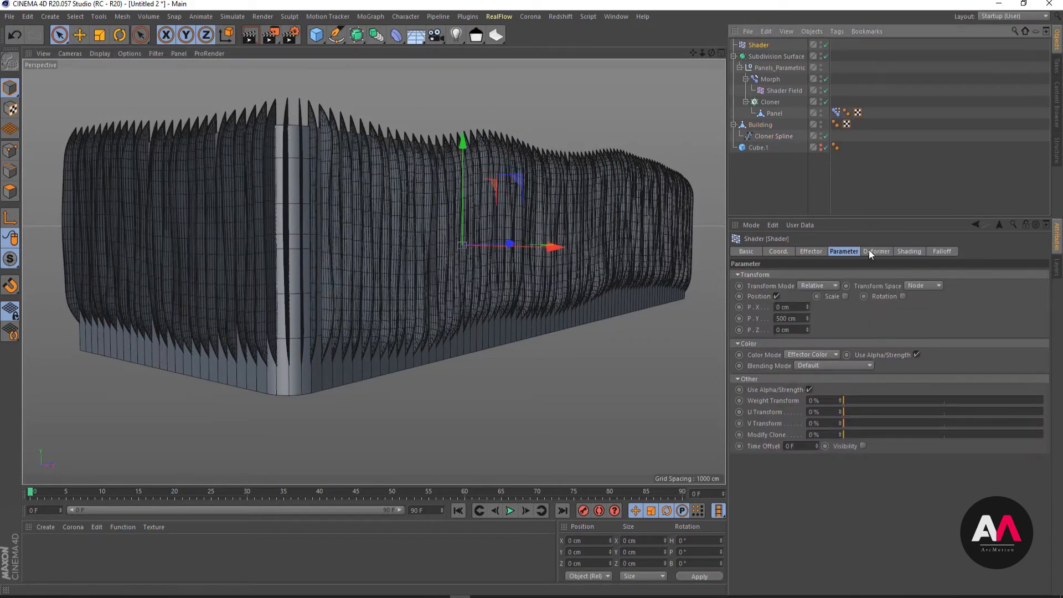
left_click(911, 252)
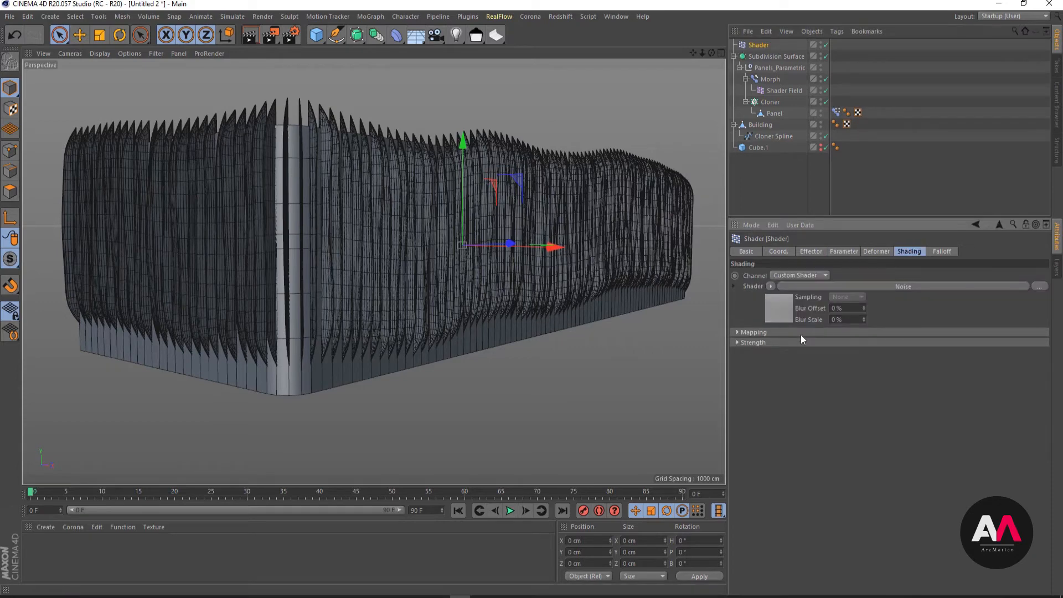
left_click(783, 307)
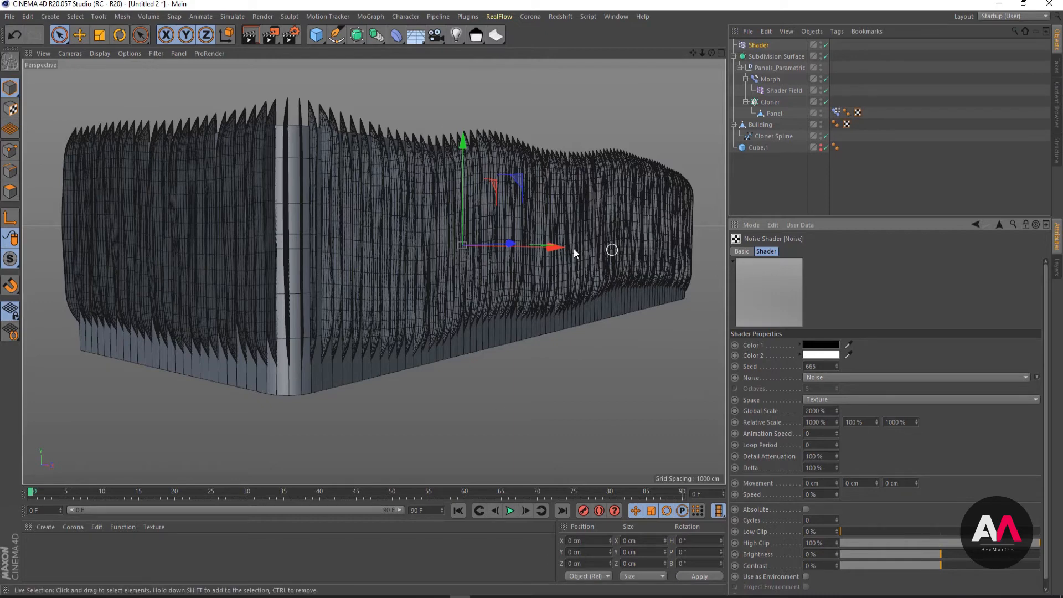
left_click(837, 365)
left_click(837, 365)
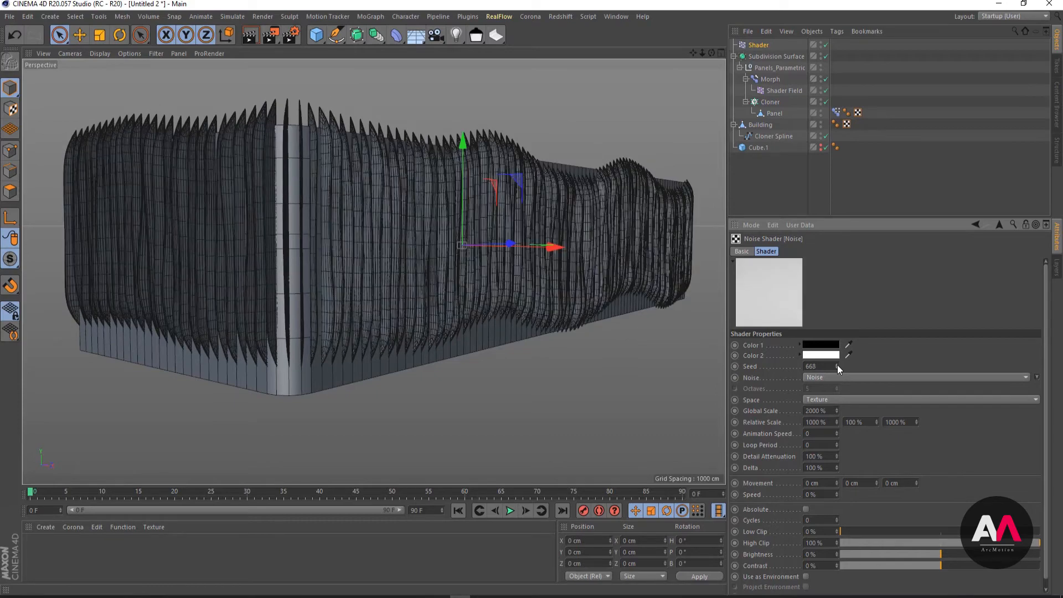
left_click(837, 364)
left_click(837, 364)
left_click(837, 364)
left_click(837, 365)
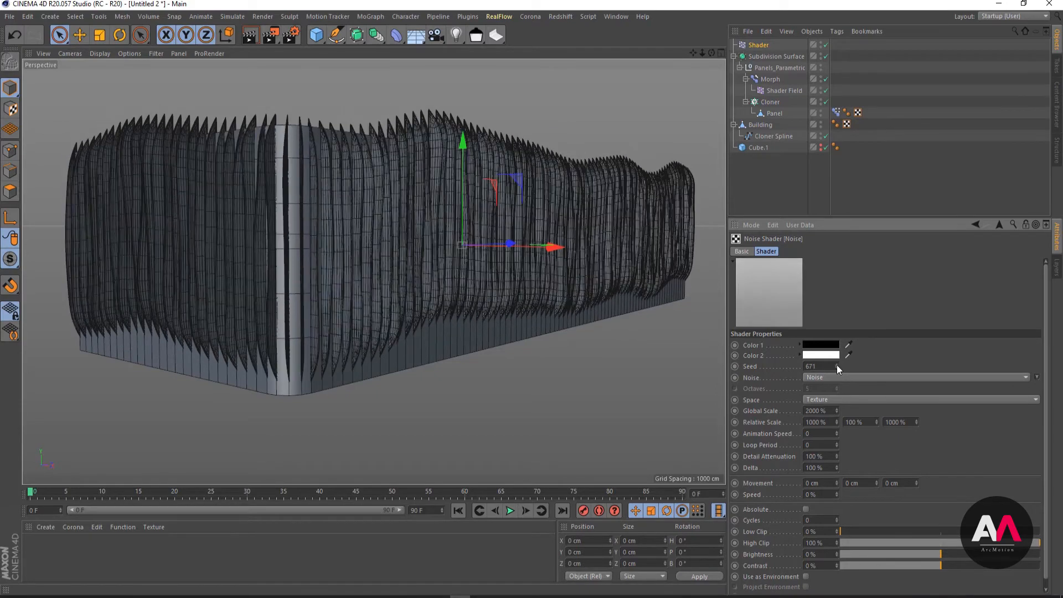
left_click(837, 364)
left_click(836, 368)
left_click(837, 368)
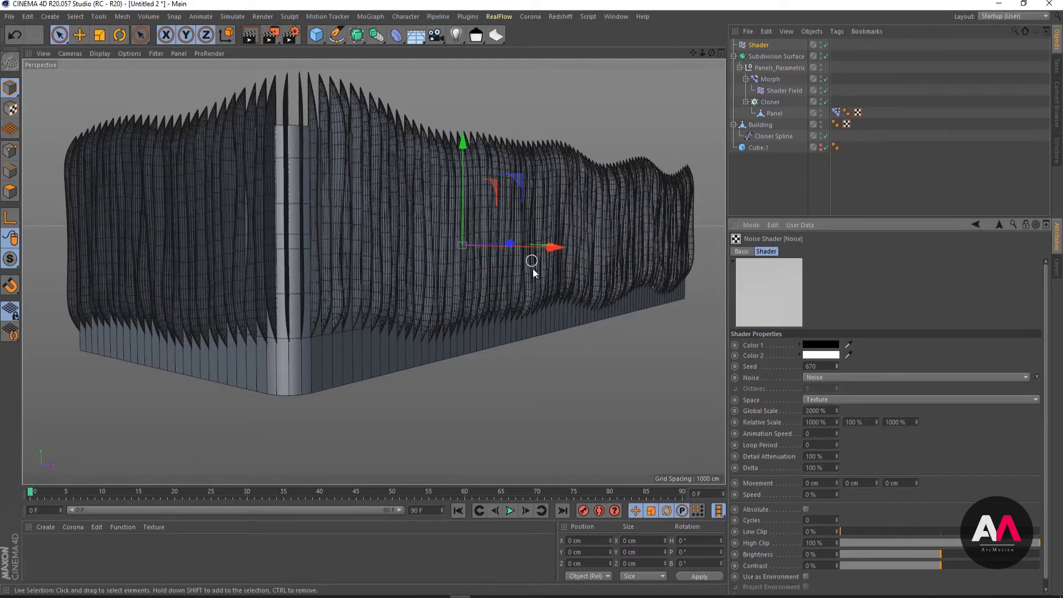
- Open the Noise of the Morph's Shader Field, set its global scale to 100% and change the noise type to Turbulence
left_click_drag(533, 268, 447, 191, "alt")
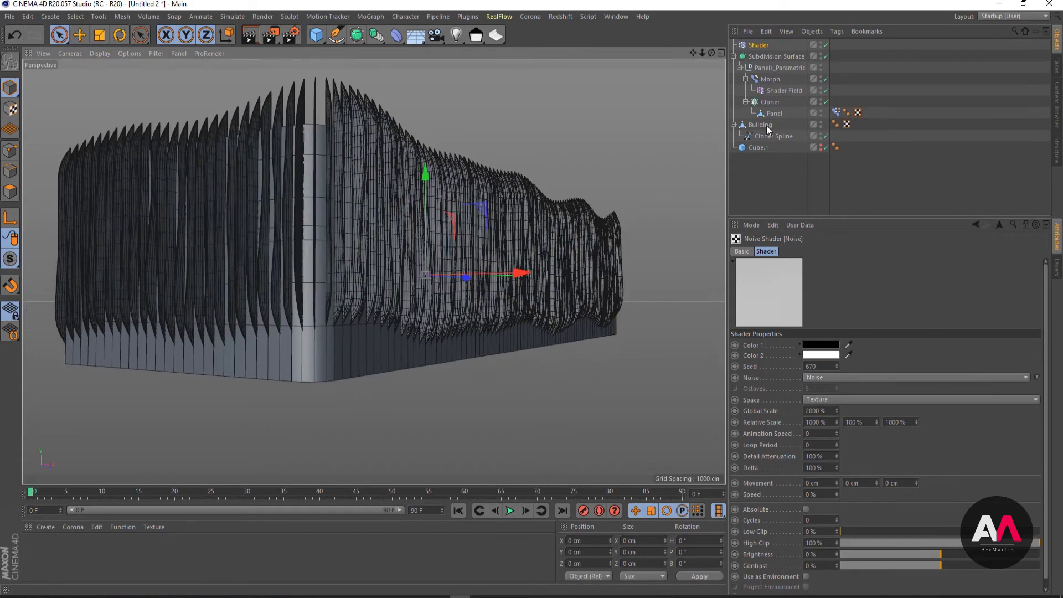
left_click(782, 90)
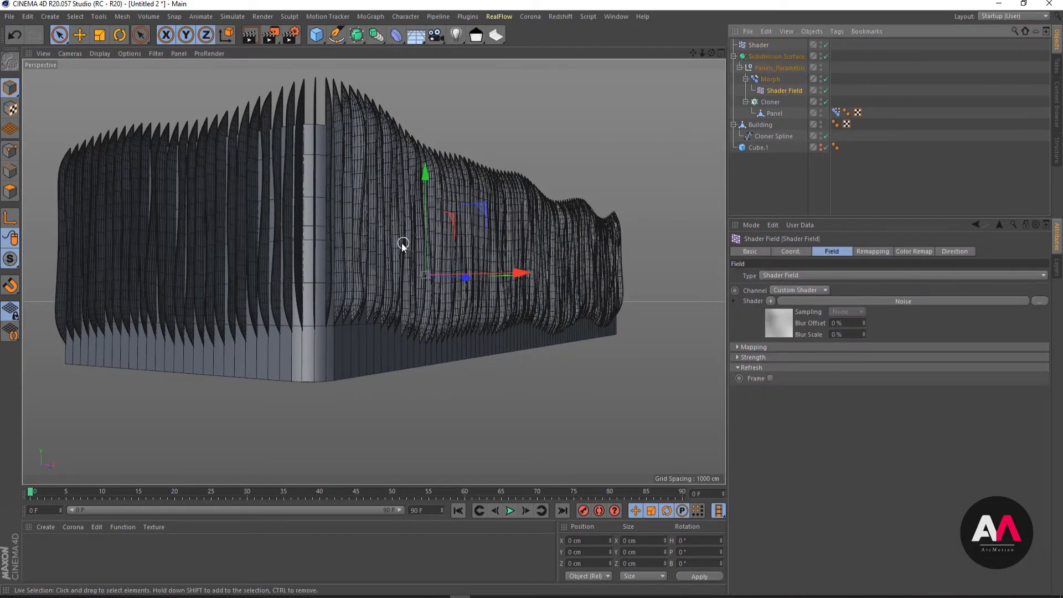
left_click_drag(320, 254, 341, 234, "alt")
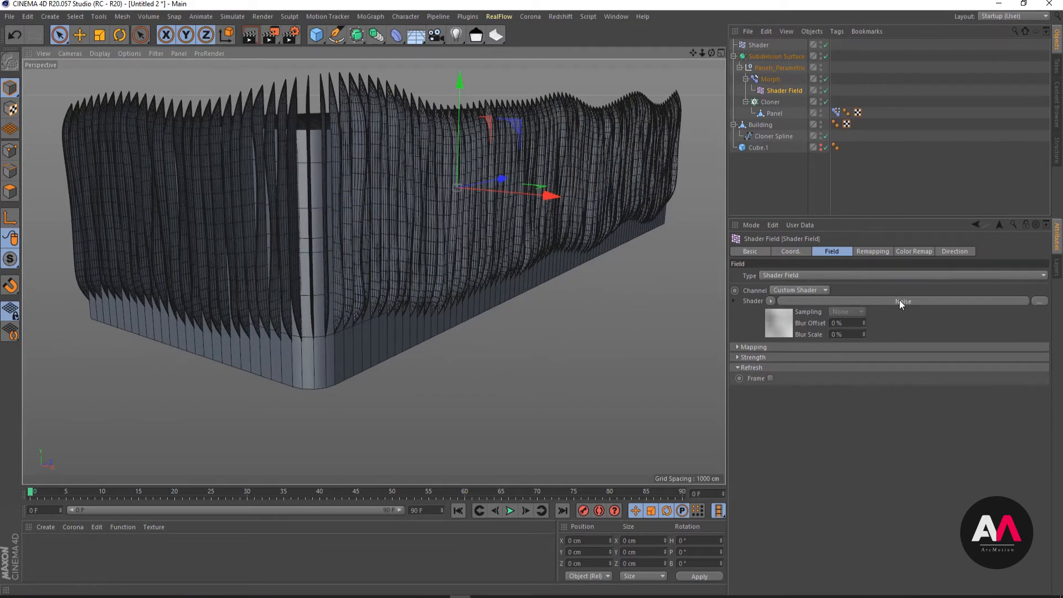
left_click(775, 325)
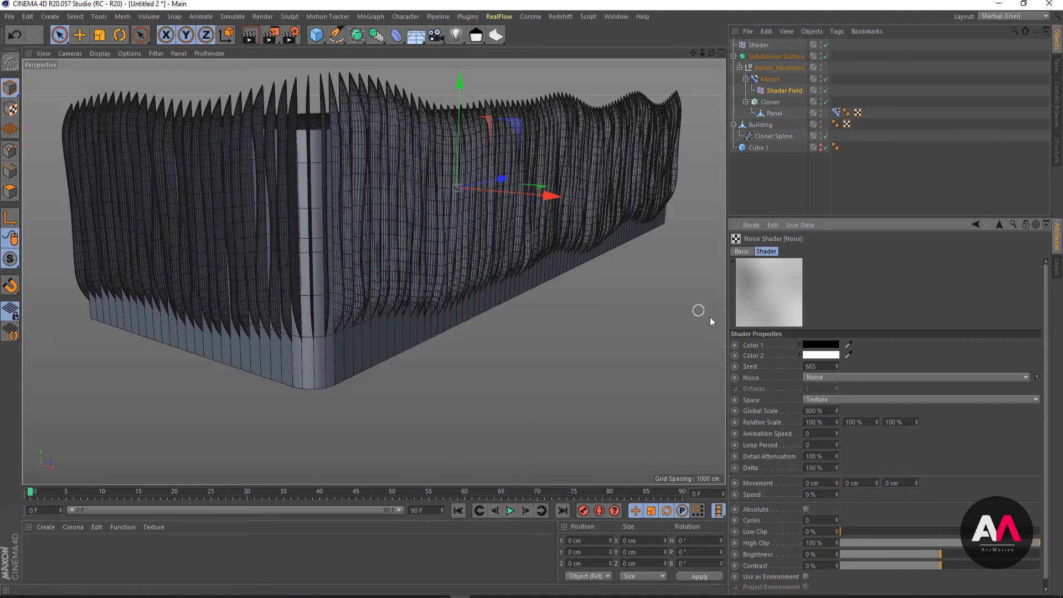
left_click_drag(367, 237, 436, 225, "alt")
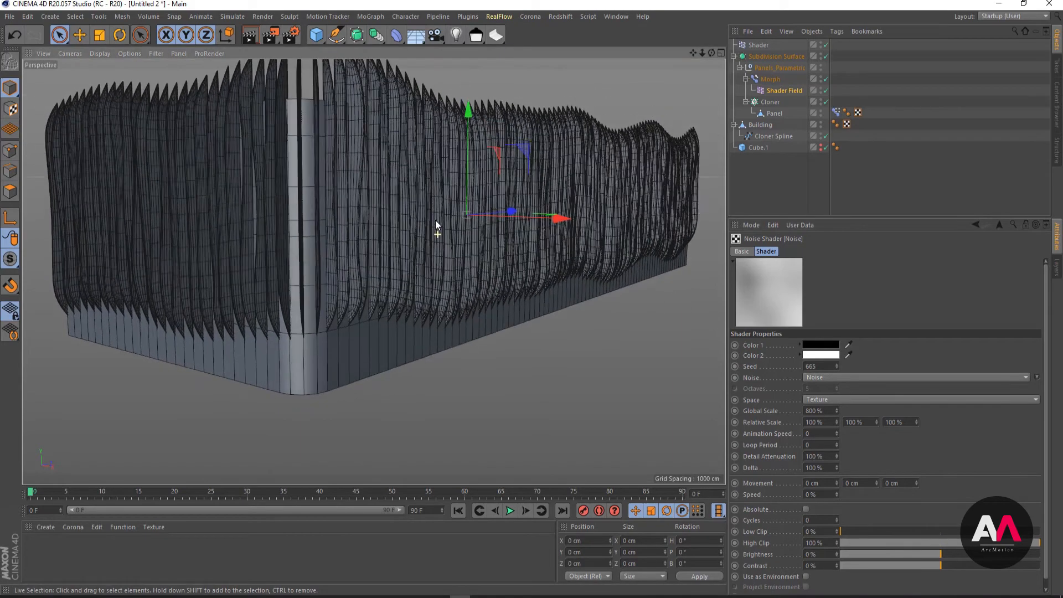
left_click(821, 410)
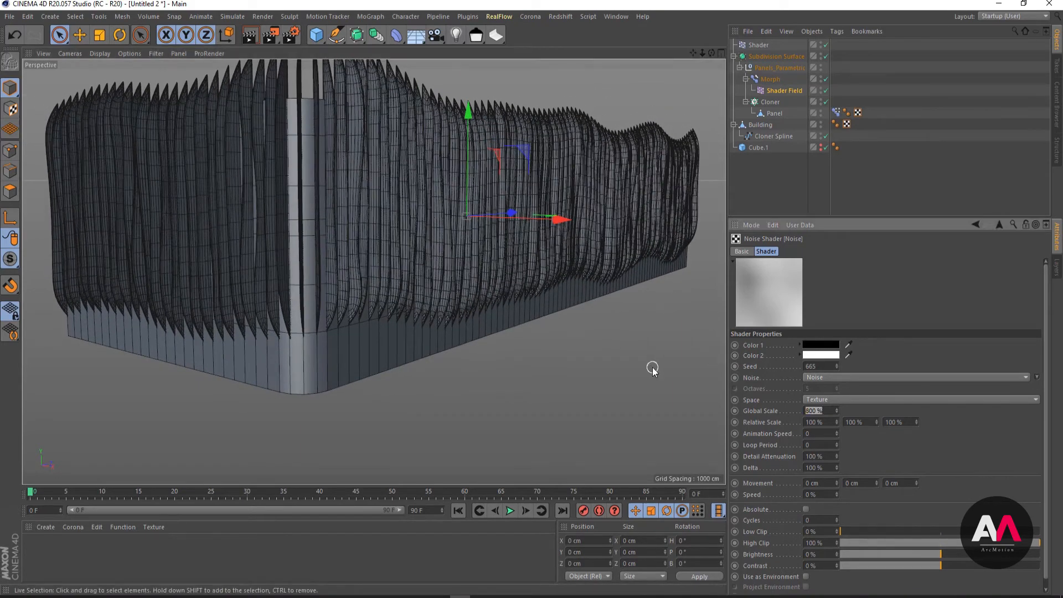
type("100")
key("Return")
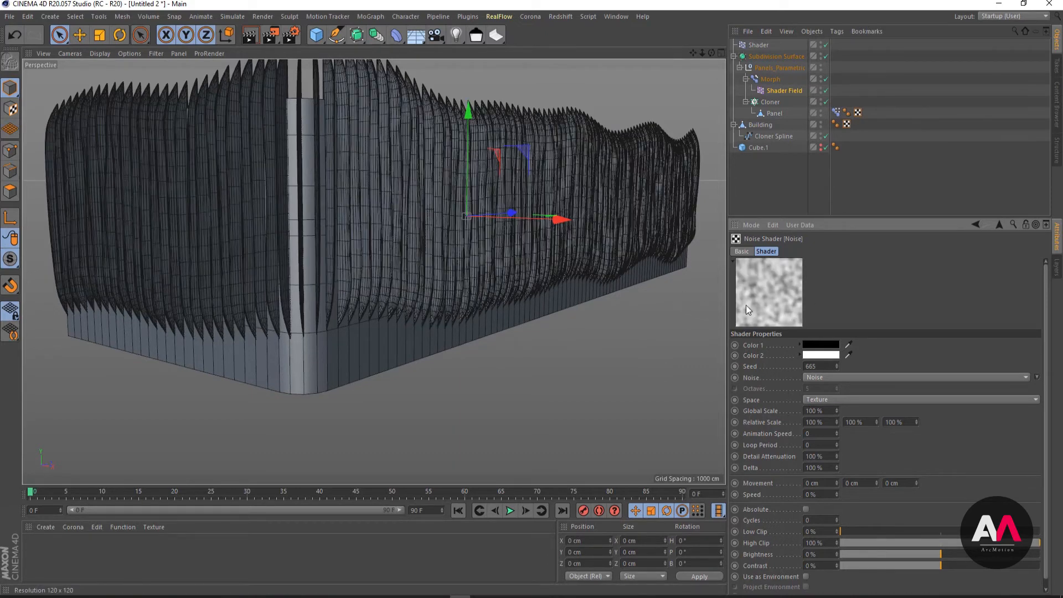
left_click(862, 377)
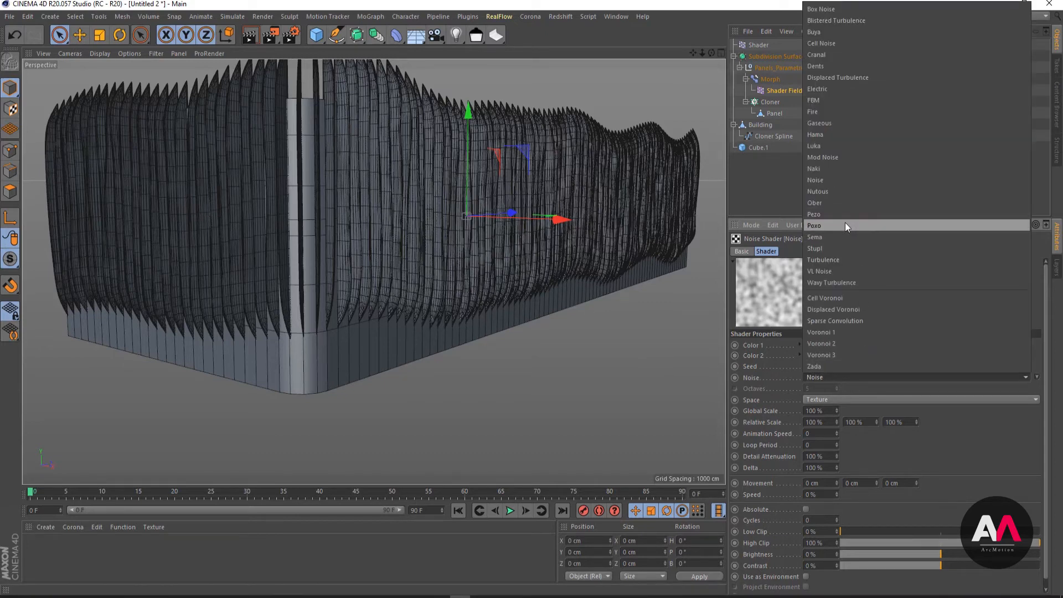
left_click(835, 260)
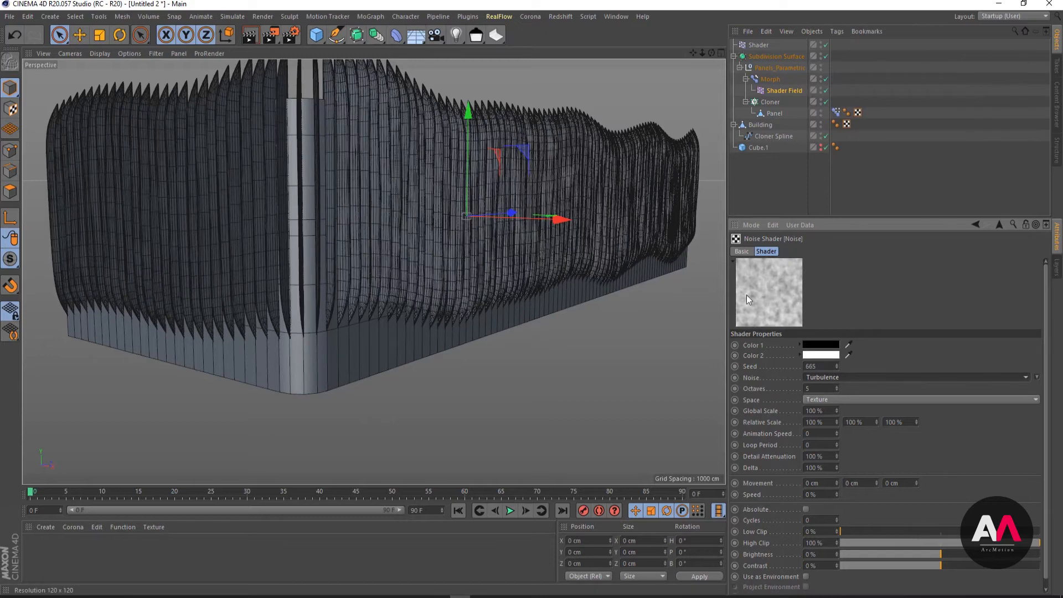
- Set the octaves of the Shader Field's Turbulence noise to 1
double_click(826, 388)
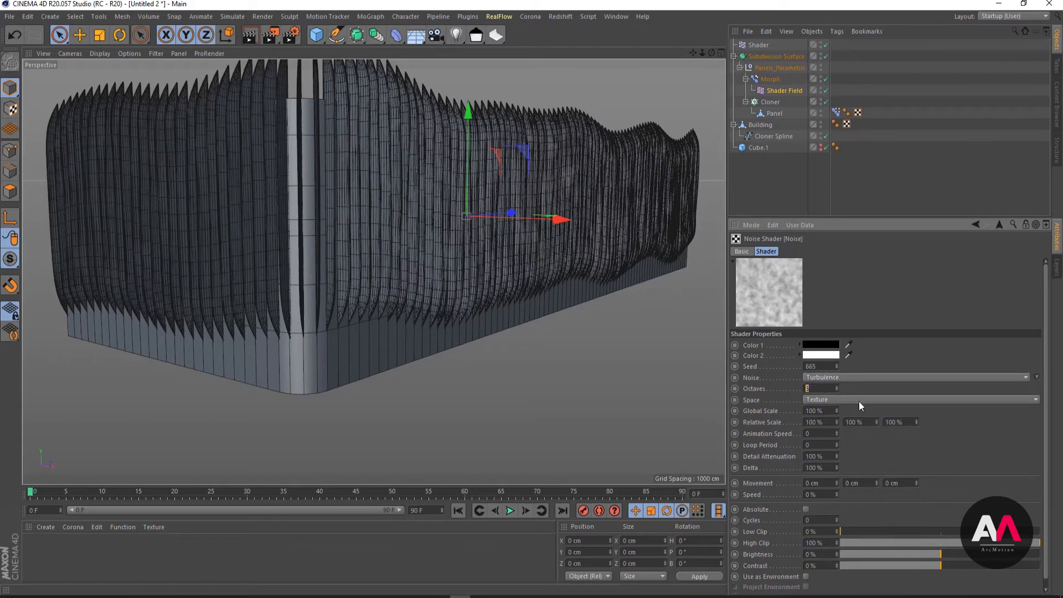
type("1")
key("Return")
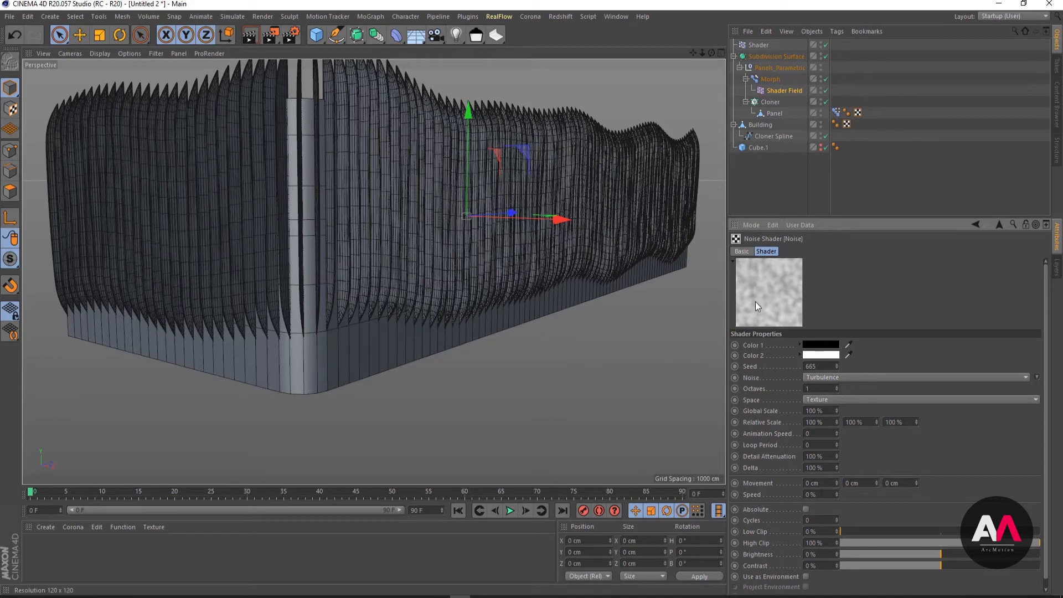
- Set the noise's relative scale to 800% in X and 800% in Z
left_click(825, 423)
type("800")
key("Return")
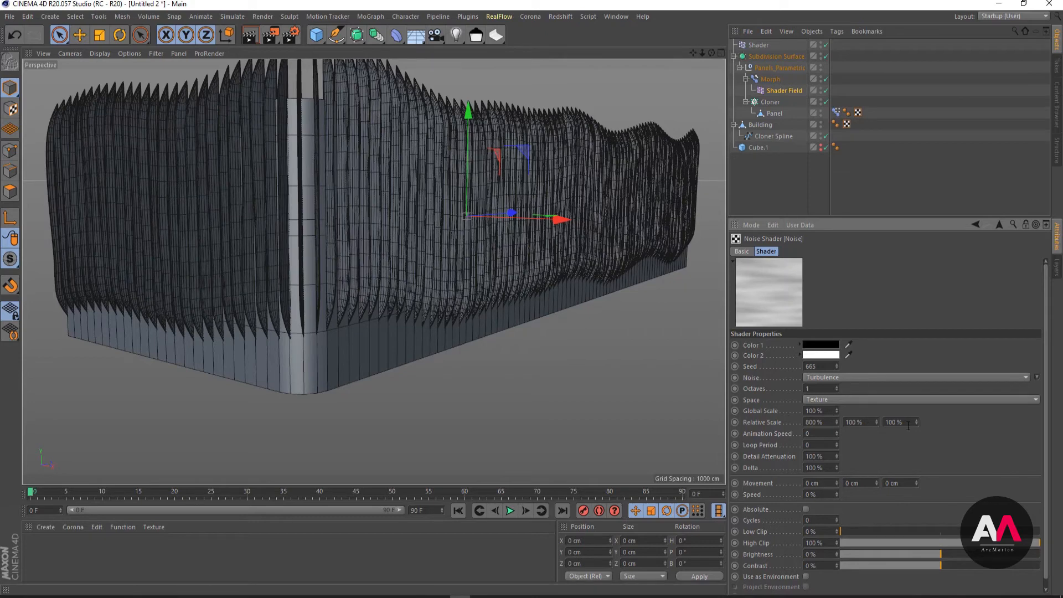
left_click(908, 426)
type("800")
key("Return")
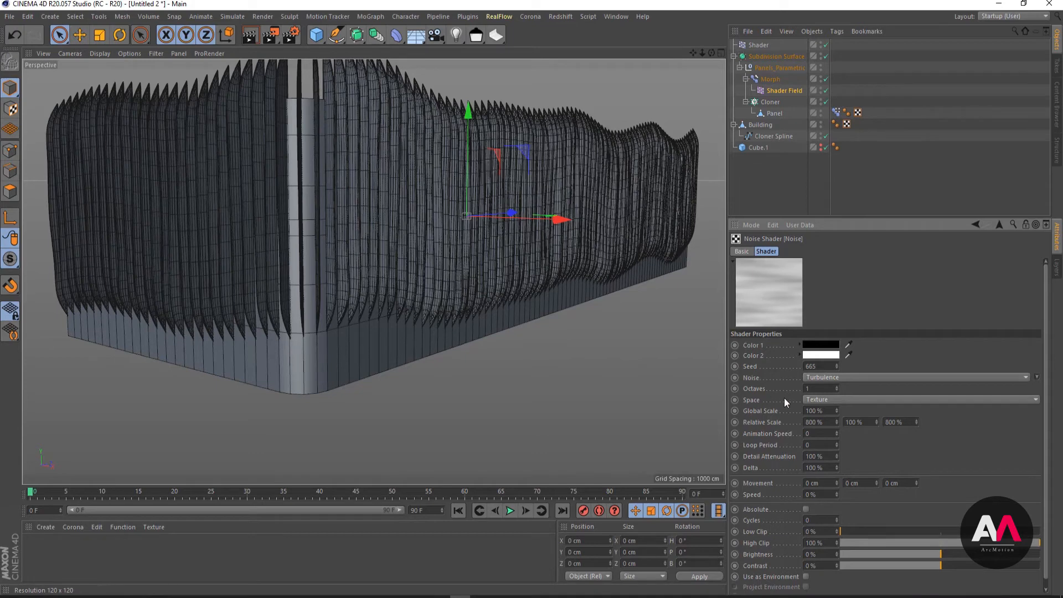
- Set the noise's global scale to 2000% and its contrast to 85%
double_click(811, 411)
type("2000")
key("Return")
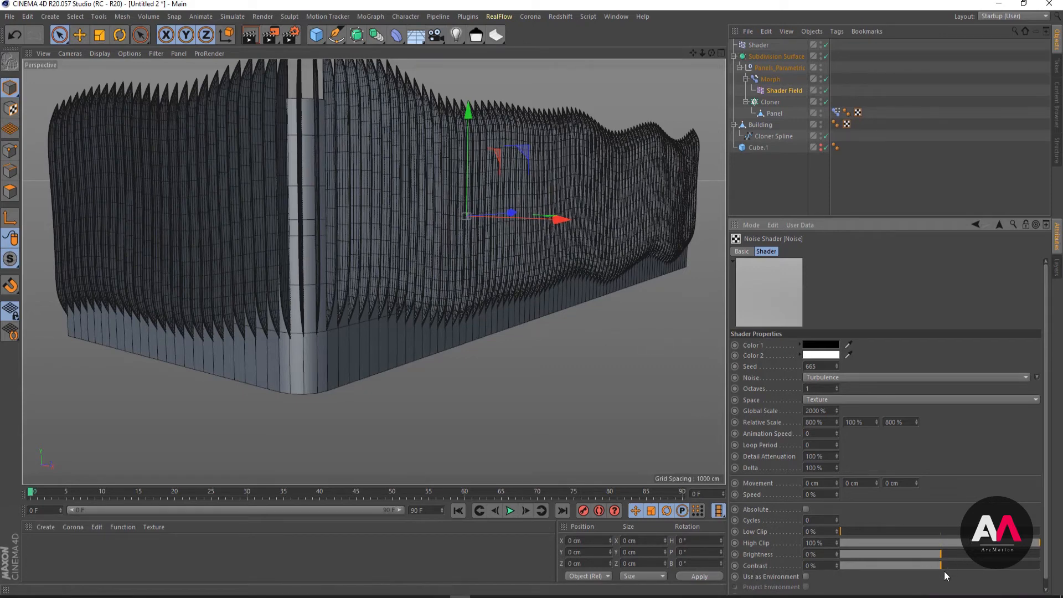
left_click_drag(942, 567, 1025, 581)
left_click_drag(828, 566, 724, 551)
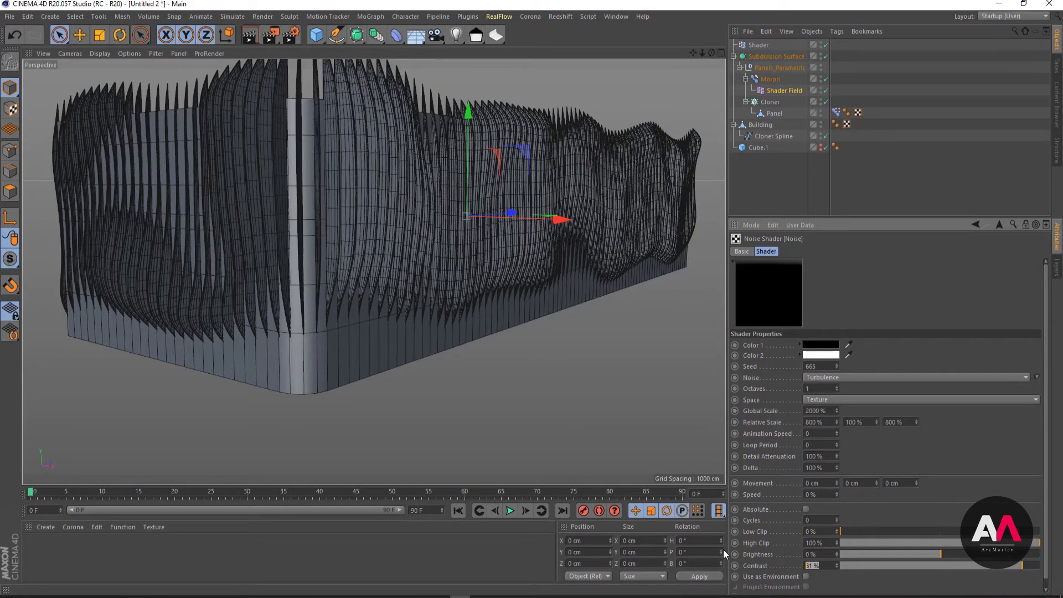
type("85")
key("Return")
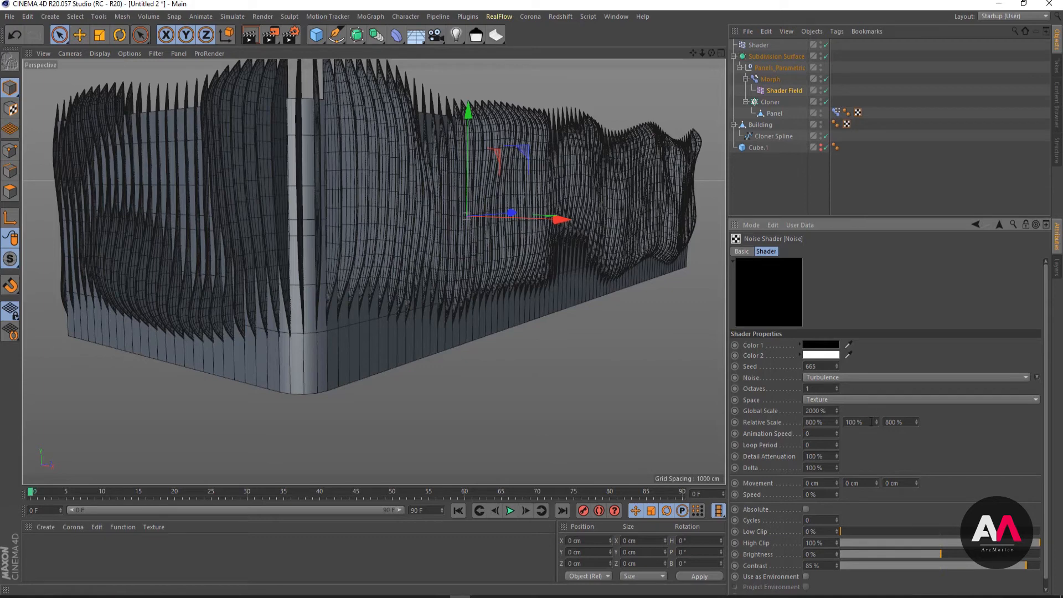
- Set the noise's Y relative scale to 80% and advance the seed to 669
left_click_drag(872, 422, 845, 422)
type("80")
key("Return")
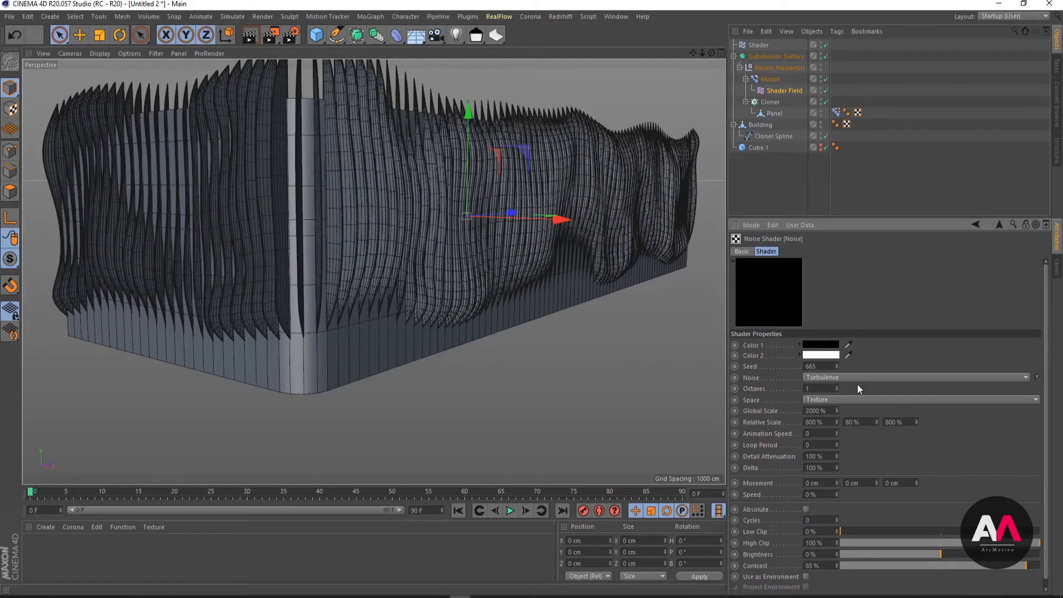
left_click(837, 364)
left_click(837, 364)
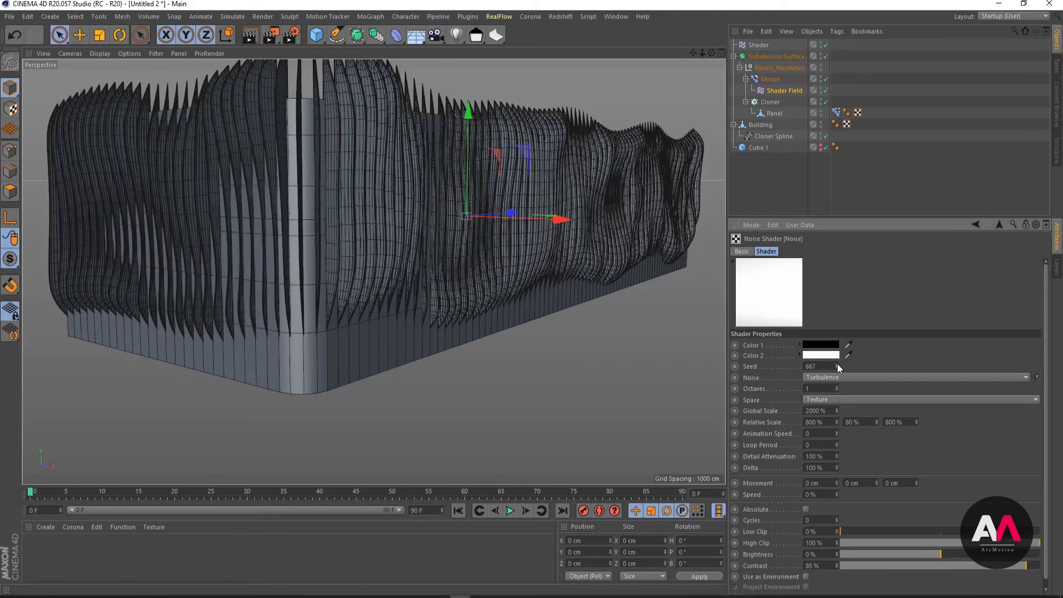
left_click(837, 364)
left_click(837, 363)
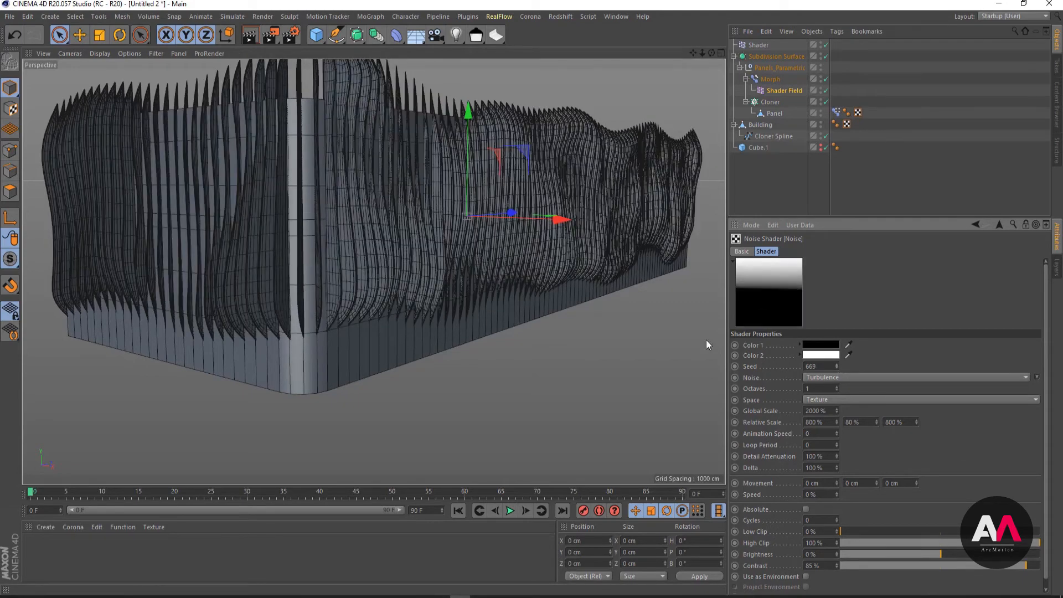
- Try a relative scale of 1200% in both X and Z for the noise
left_click_drag(829, 423, 791, 421)
type("1200")
key("Return")
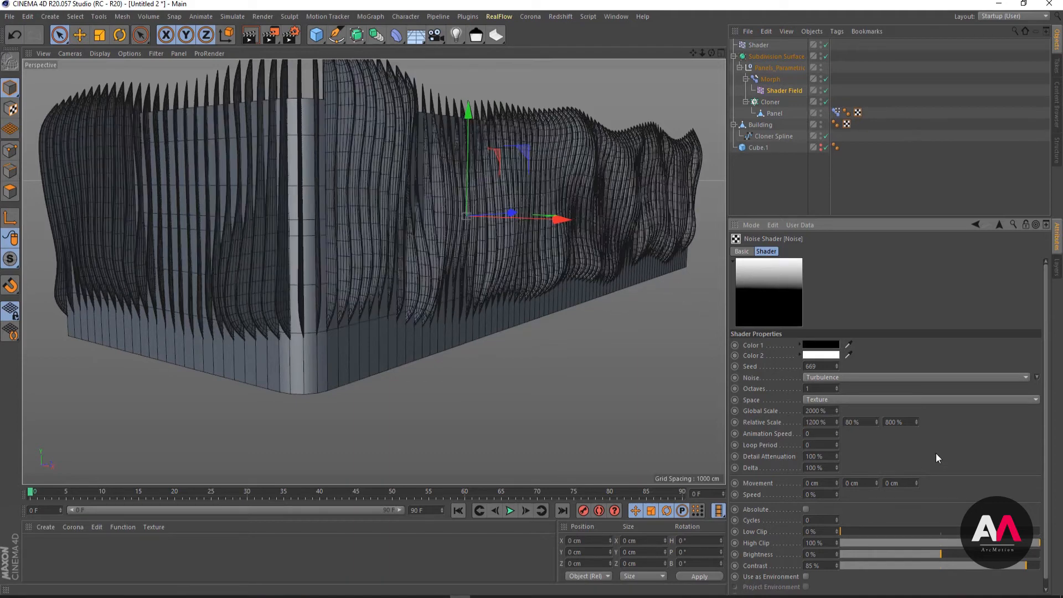
left_click_drag(901, 423, 853, 415)
type("122")
type("00")
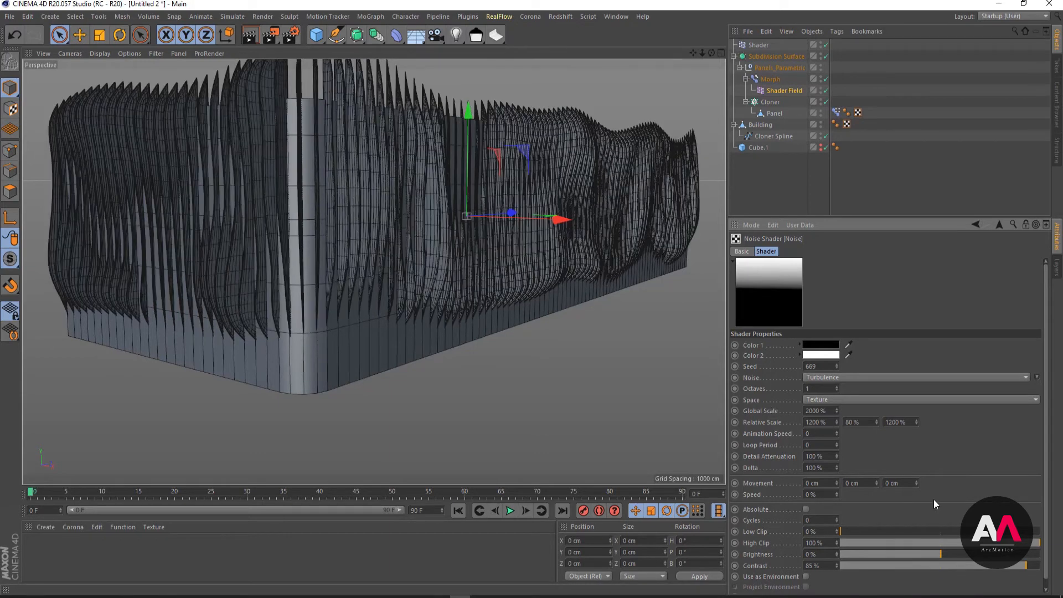
- Set the noise's relative scale to 1000% in both Z and X
left_click_drag(905, 421, 869, 442)
type("100")
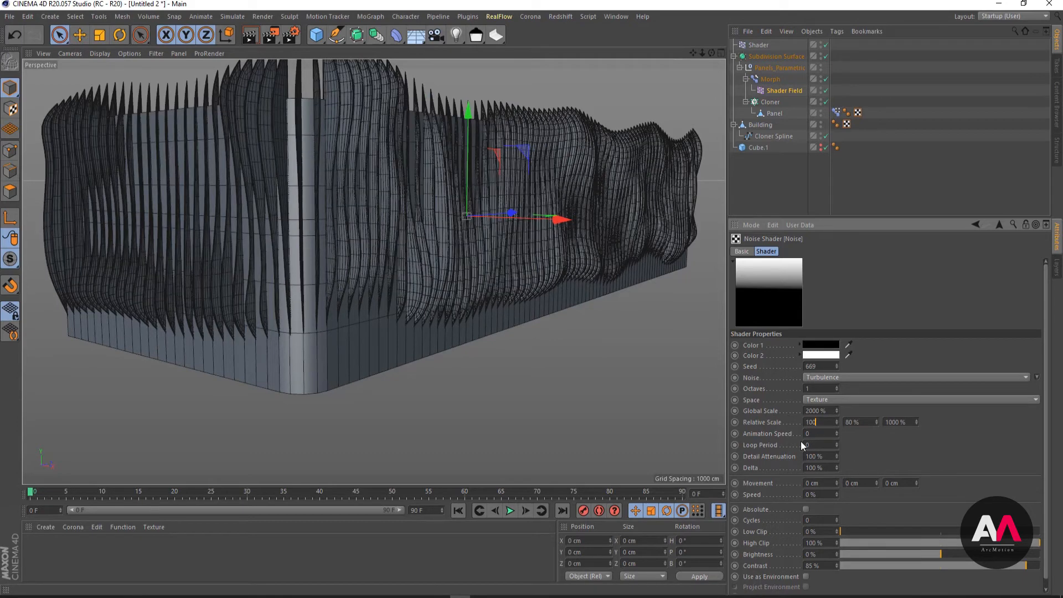
type("00")
key("Tab")
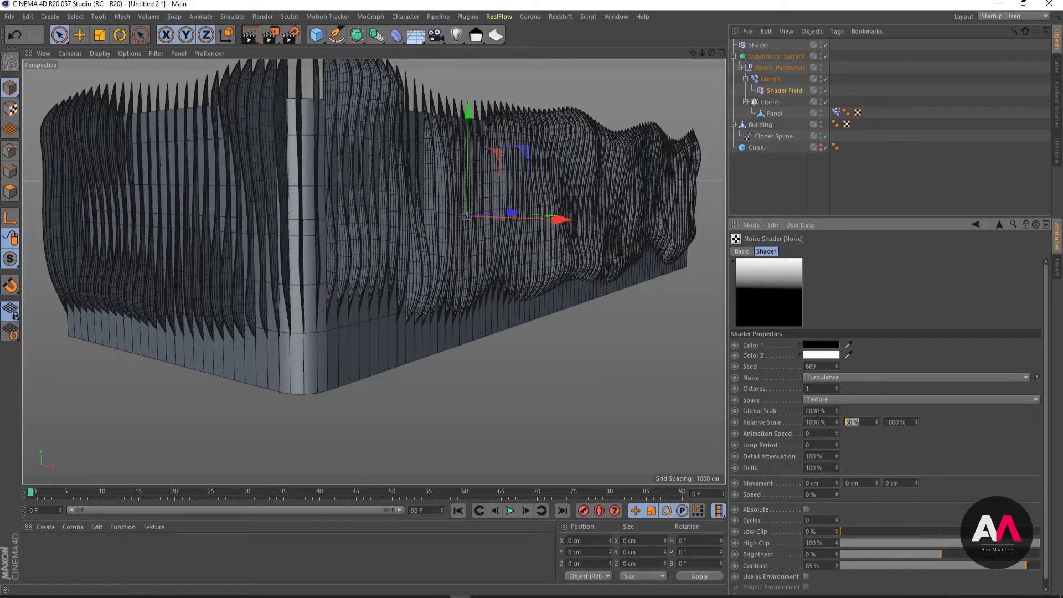
- Try Y relative scales of 200% and 300% for the noise, and settle on 250%
type("200")
key("Return")
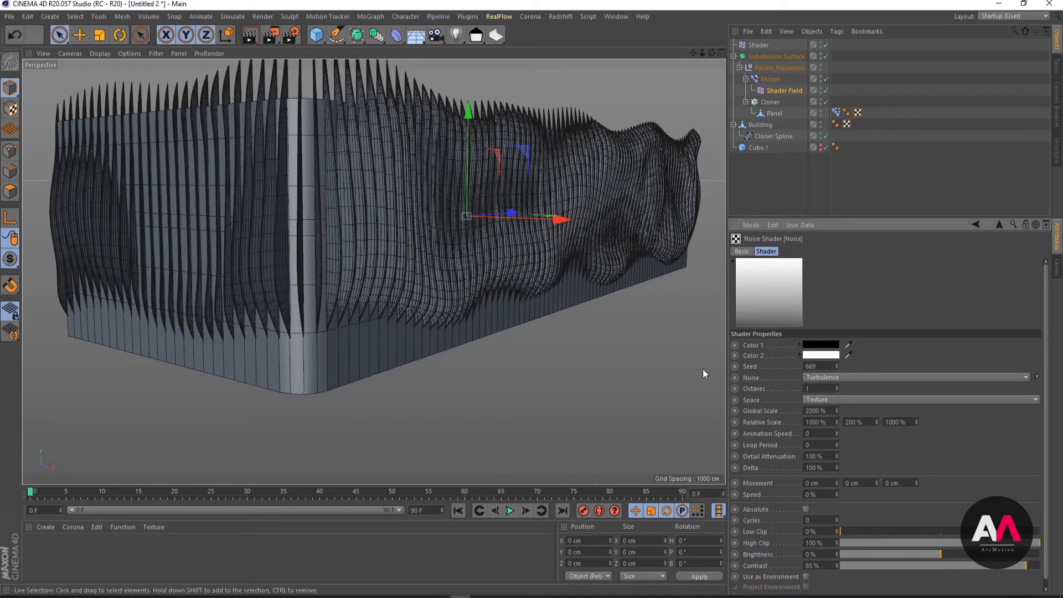
double_click(867, 424)
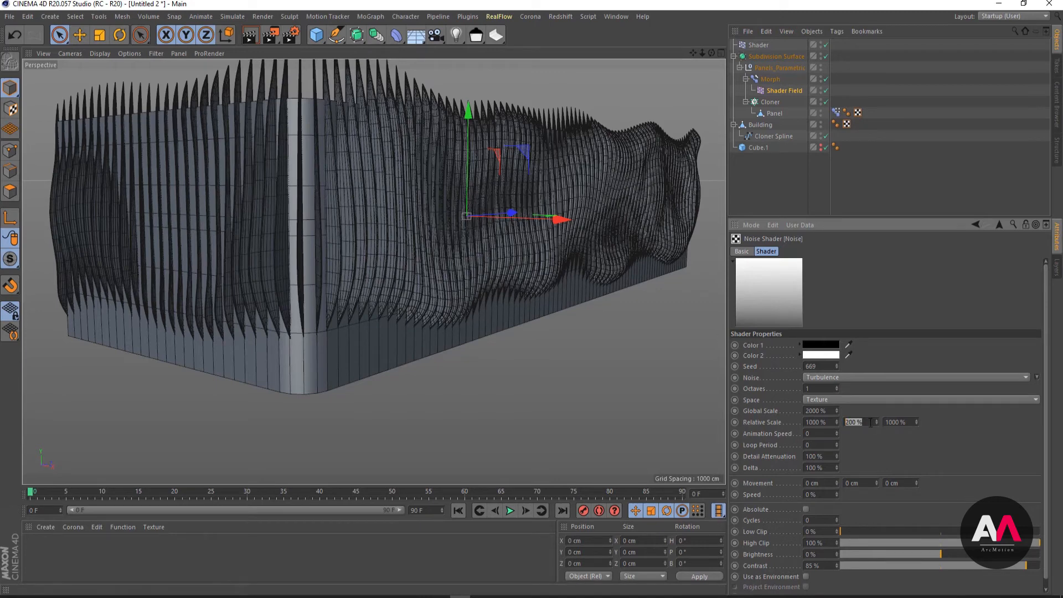
type("300")
key("Return")
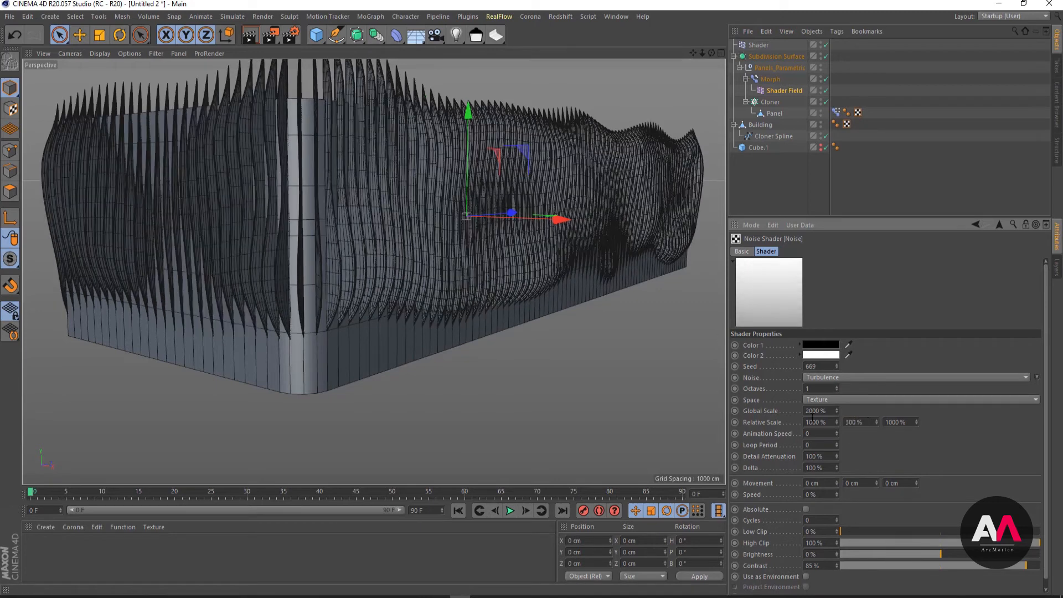
double_click(865, 421)
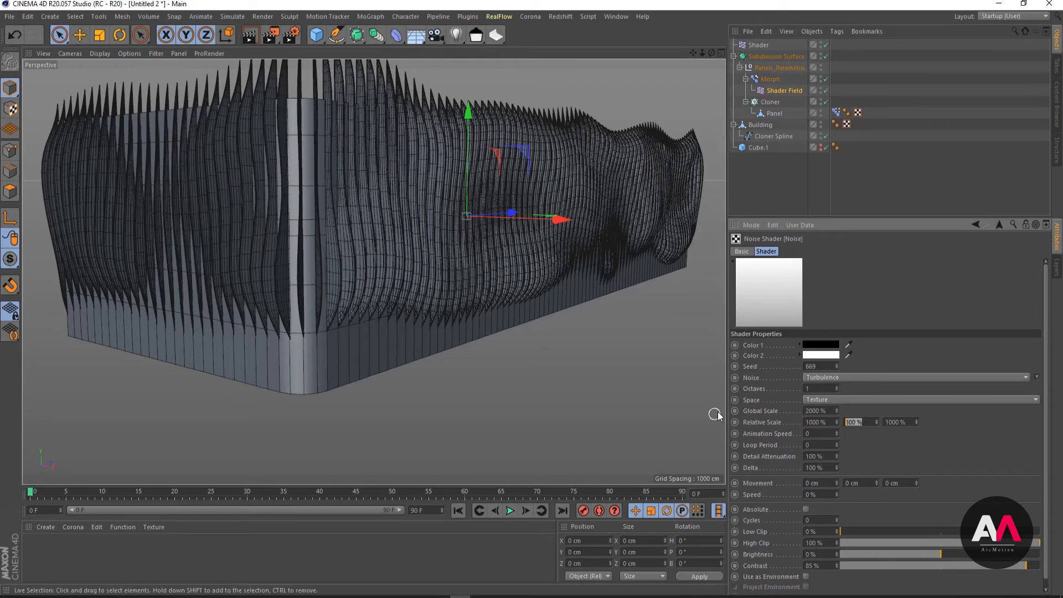
type("250")
key("Return")
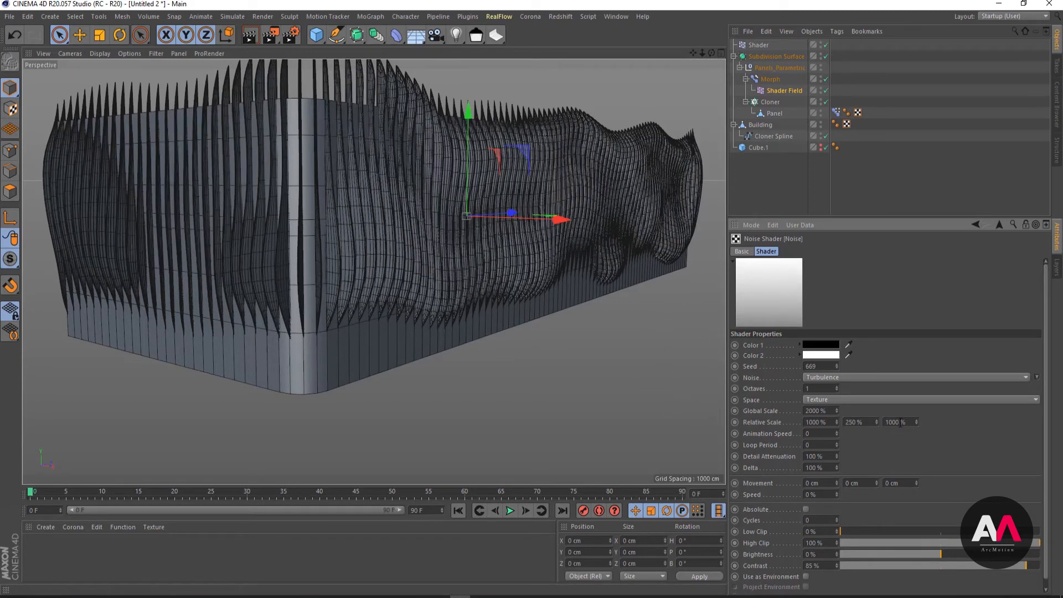
- Cycle through further noise seeds up to 674 and settle on seed 673
left_click(837, 364)
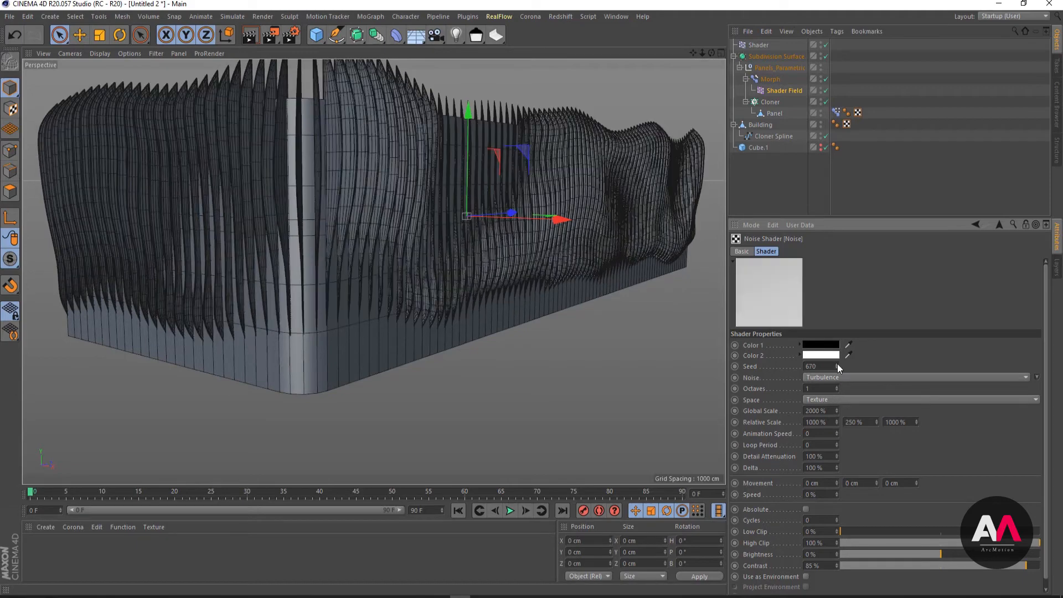
left_click(837, 364)
left_click(837, 364)
left_click(837, 364)
left_click(837, 364)
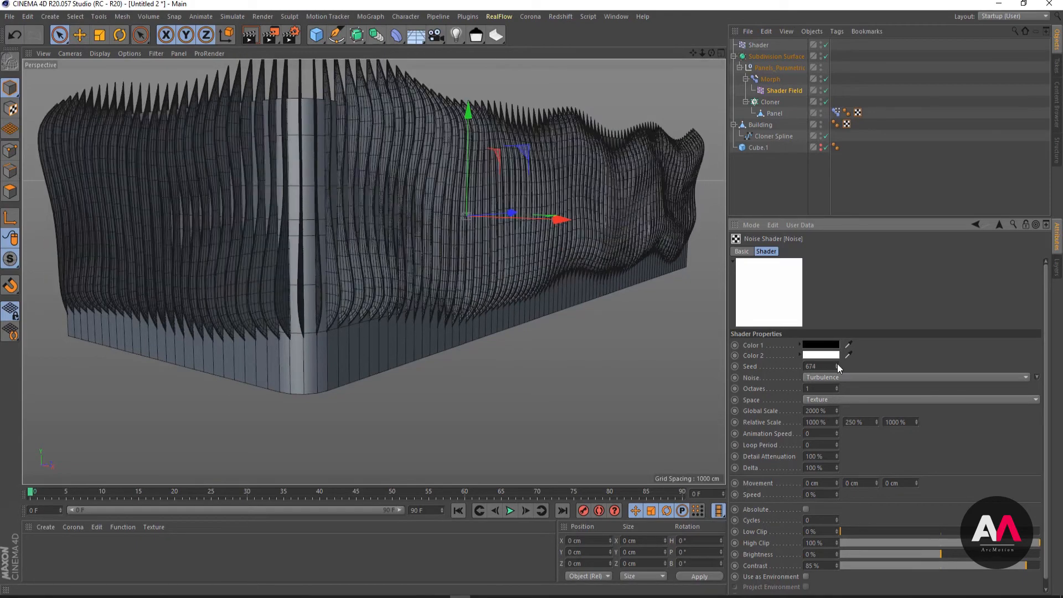
left_click(837, 368)
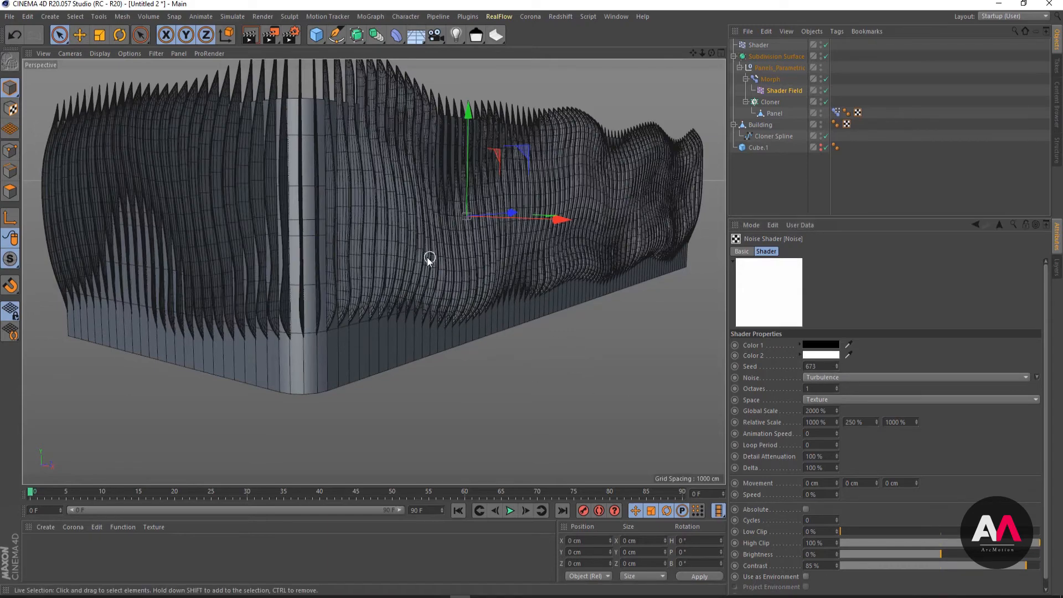
- Set the contour mode in the Shader Field's remapping to Curve
left_click_drag(429, 256, 471, 261, "alt")
left_click(797, 92)
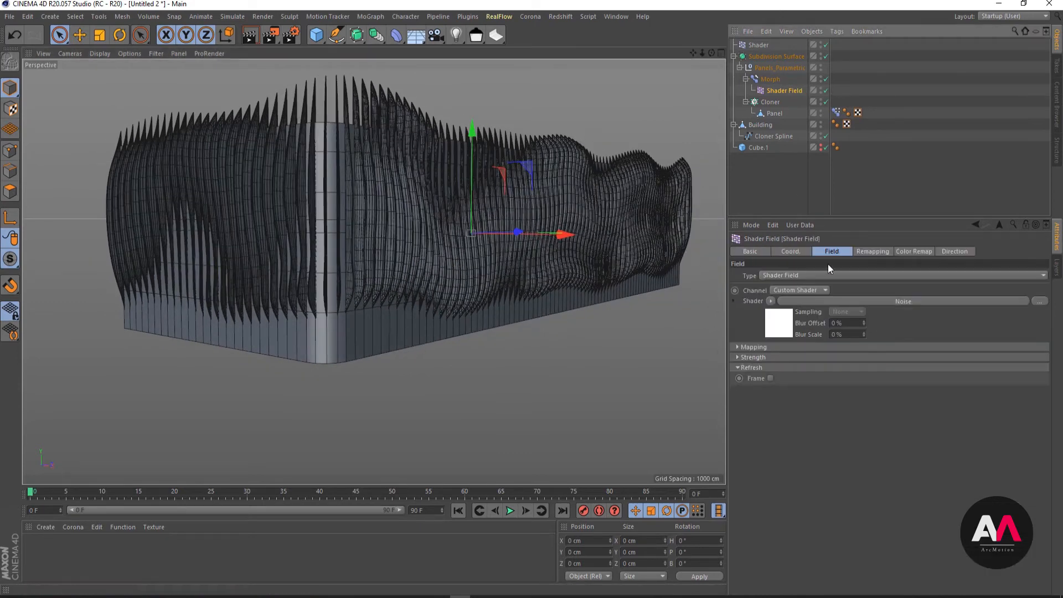
left_click(874, 251)
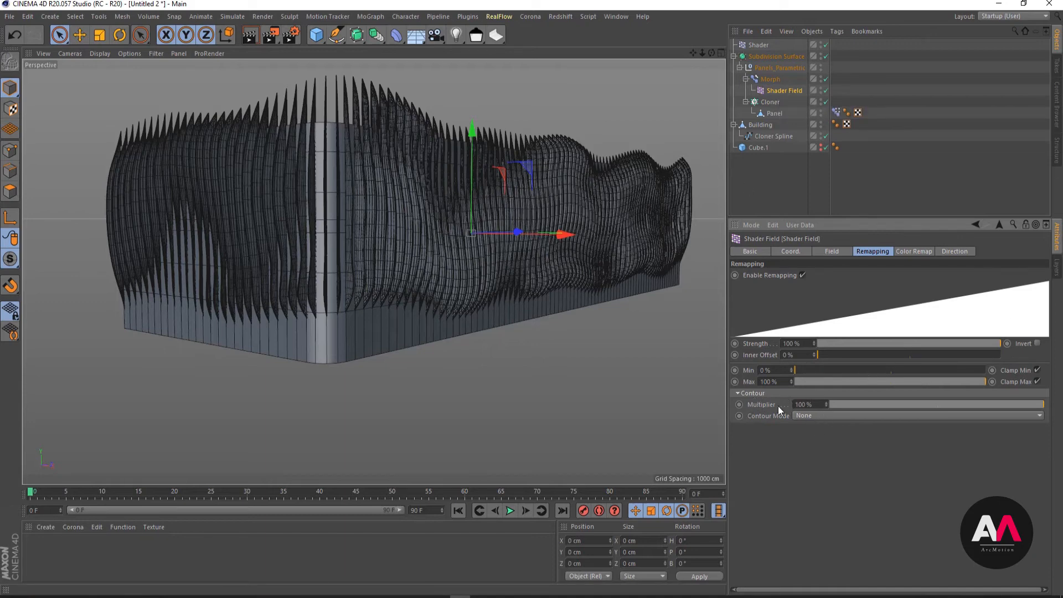
left_click(825, 416)
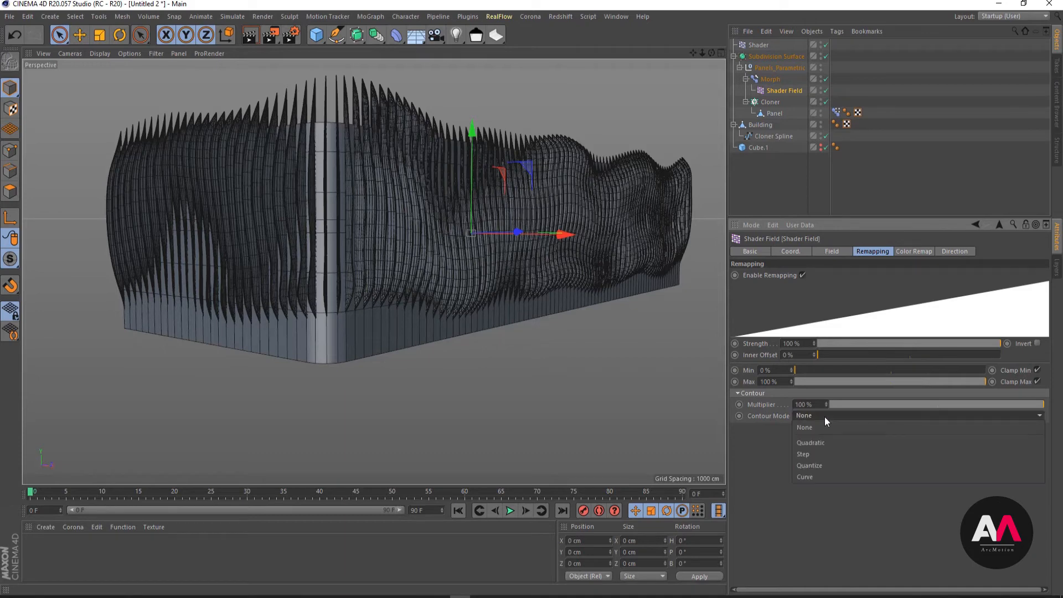
left_click(821, 476)
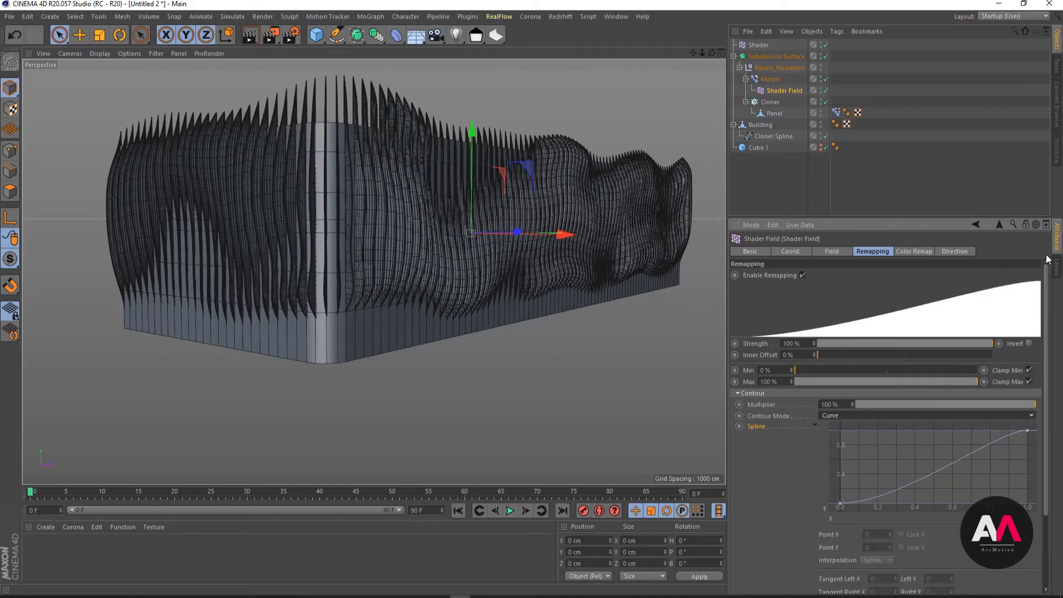
- Try reshaping the contour curve through its end point's tangent, first stretched far towards the start, then pulled down to about -0.131, -0.492
left_click(1027, 430)
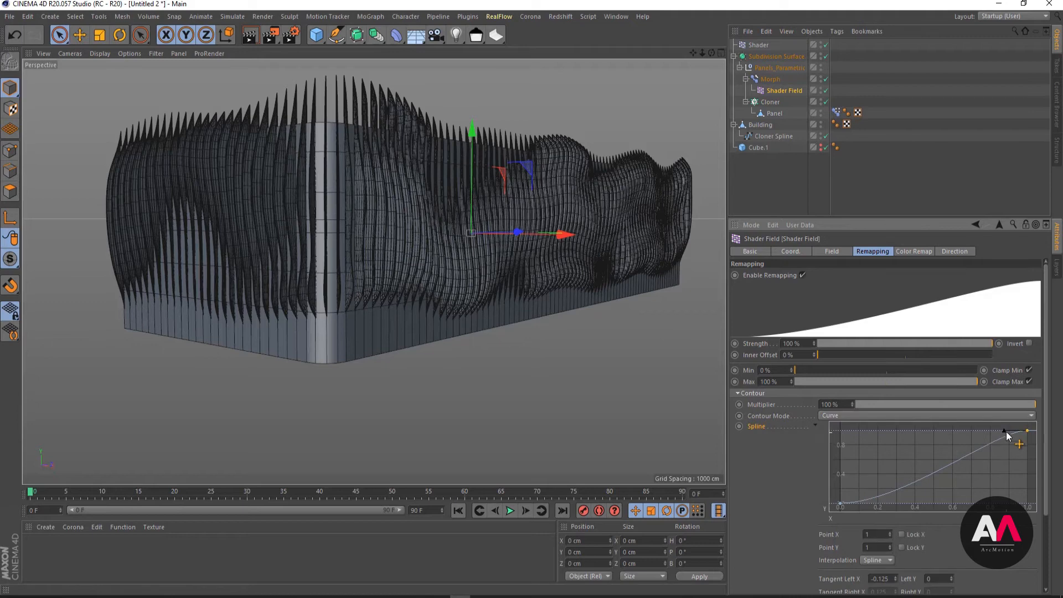
left_click_drag(1008, 430, 879, 437)
left_click(840, 504)
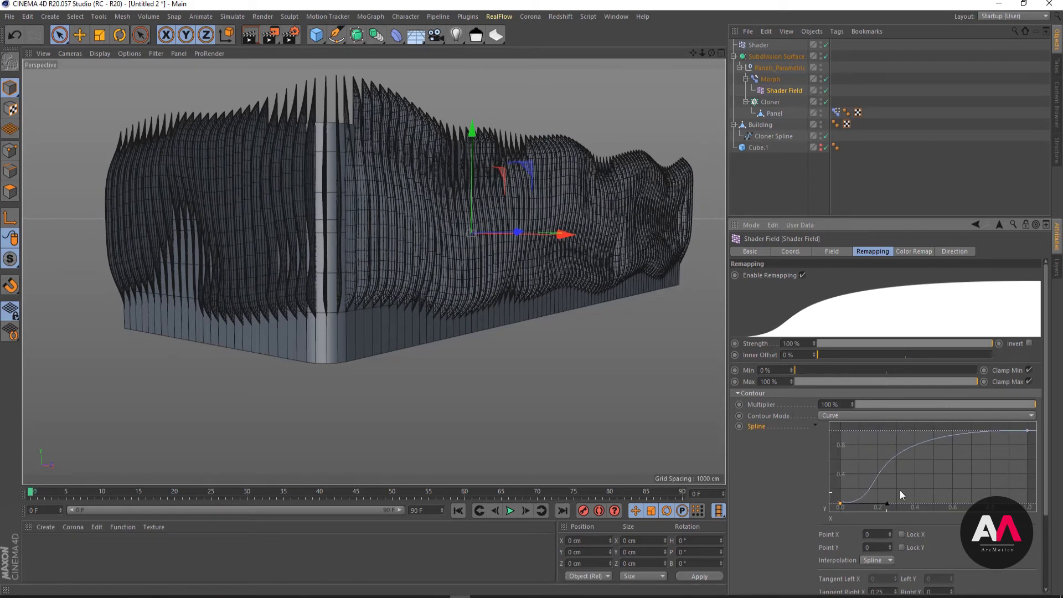
left_click(1027, 431)
left_click_drag(874, 439, 1003, 466)
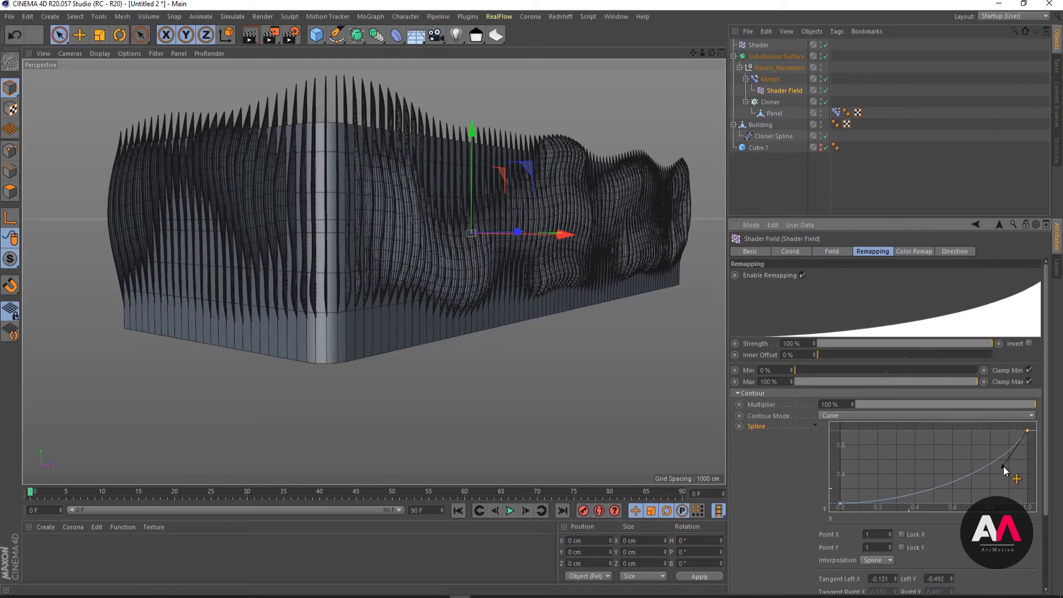
- Shape the contour spline into an S-curve: start point Y 0.055 with right tangent X 0.46, end point left tangent -0.465, -0.062
left_click(841, 503)
left_click_drag(885, 503, 841, 500)
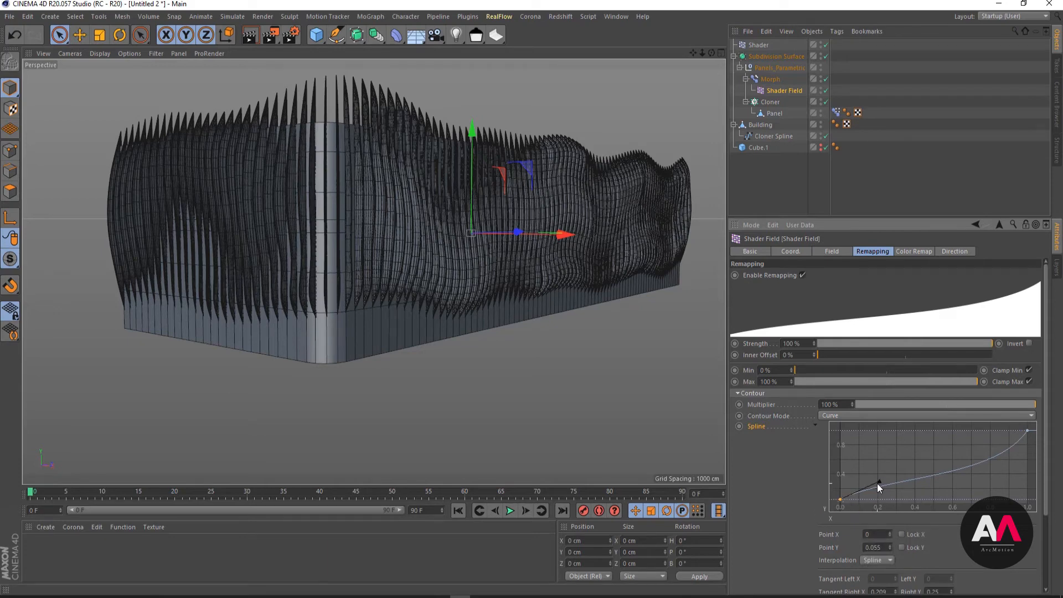
mouse_move(879, 482)
left_mouse_down()
mouse_move(860, 486)
mouse_move(875, 486)
left_mouse_up()
left_click(1027, 431)
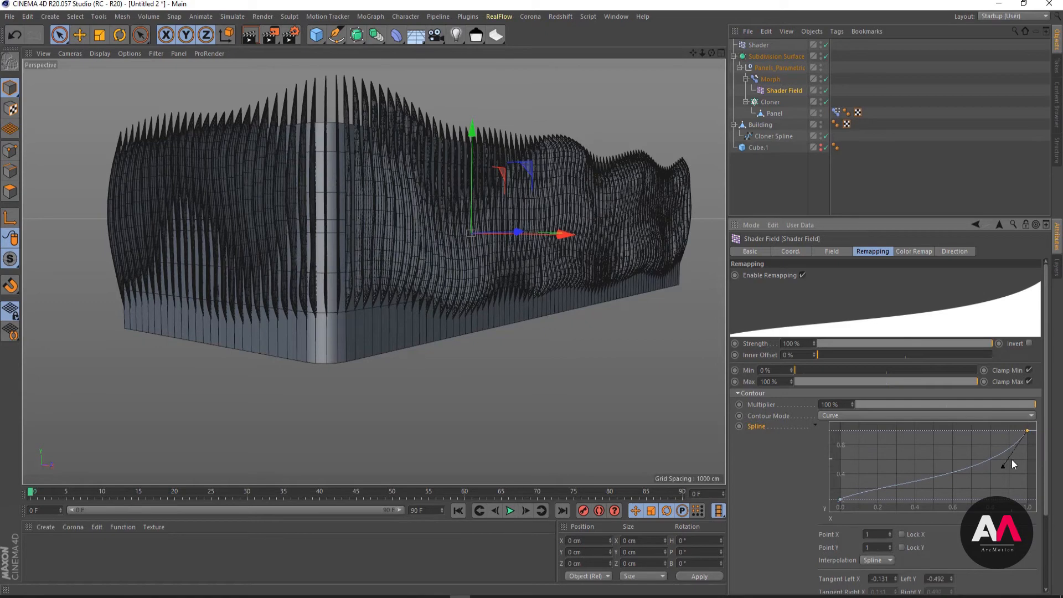
left_click_drag(1002, 468, 947, 439)
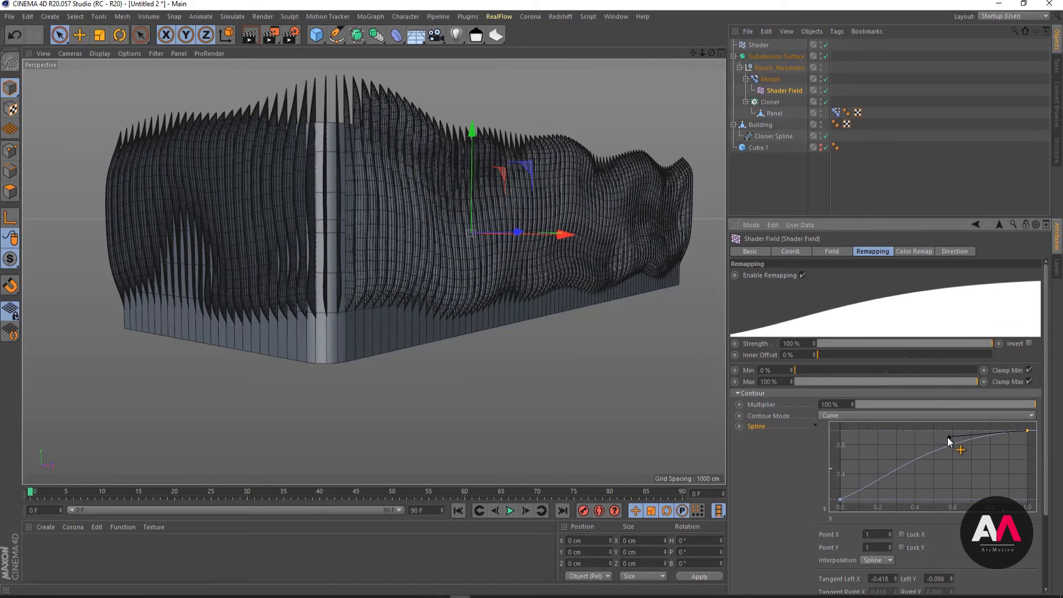
left_click(840, 500)
left_click_drag(875, 486, 927, 500)
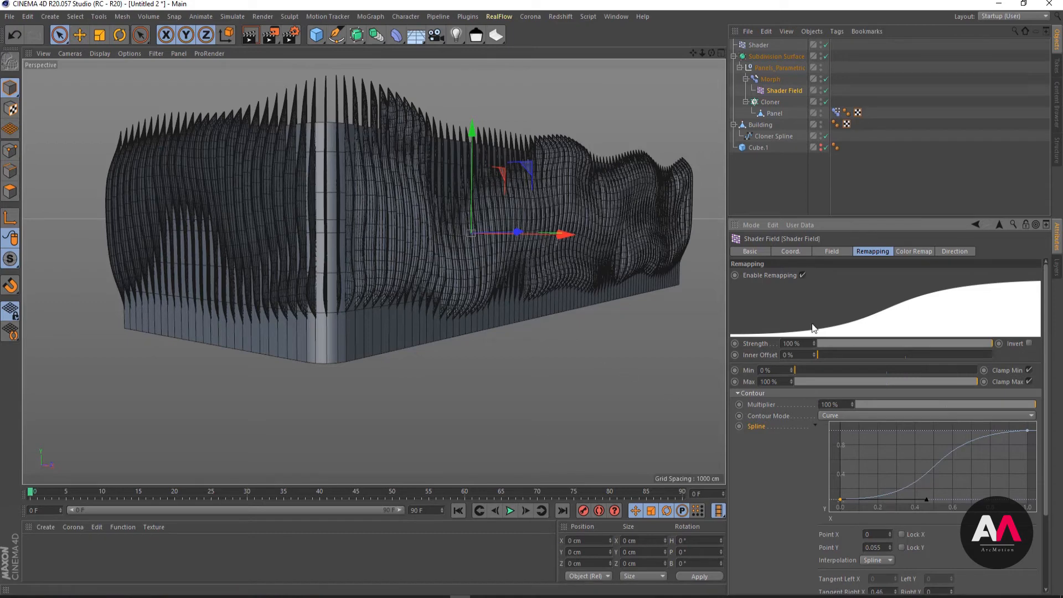
- Reopen the Shader Field's noise shader and step its seed up to 679
left_click(836, 252)
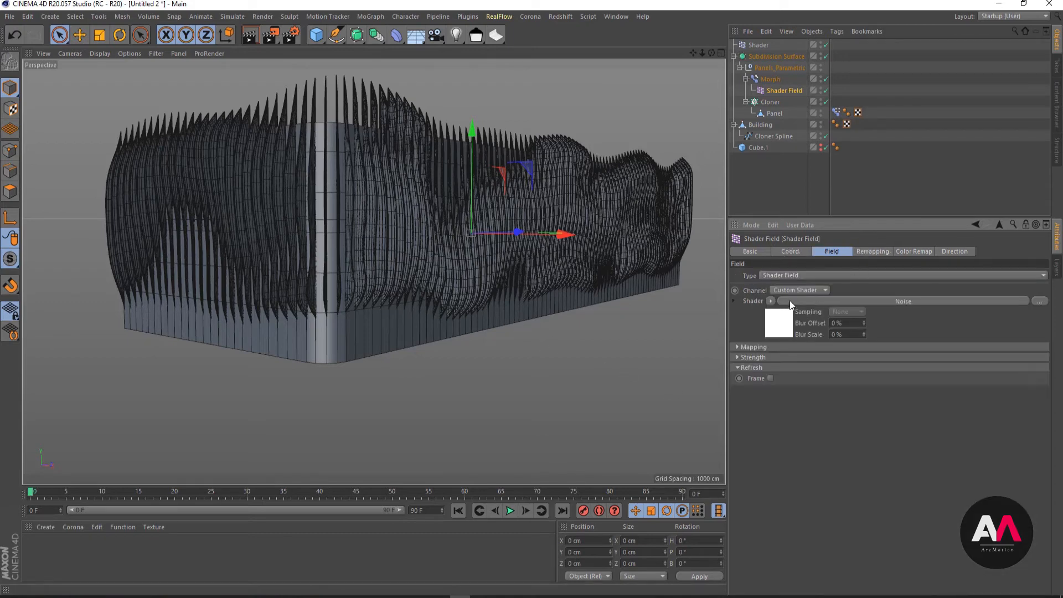
left_click(772, 318)
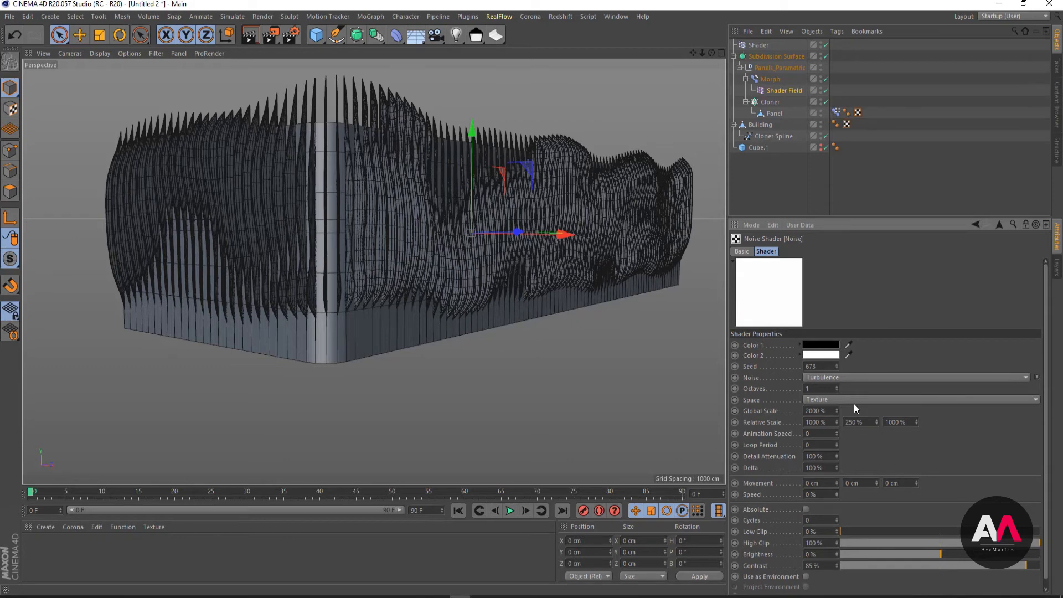
left_click(836, 365)
left_click(836, 364)
left_click(836, 364)
left_click(836, 365)
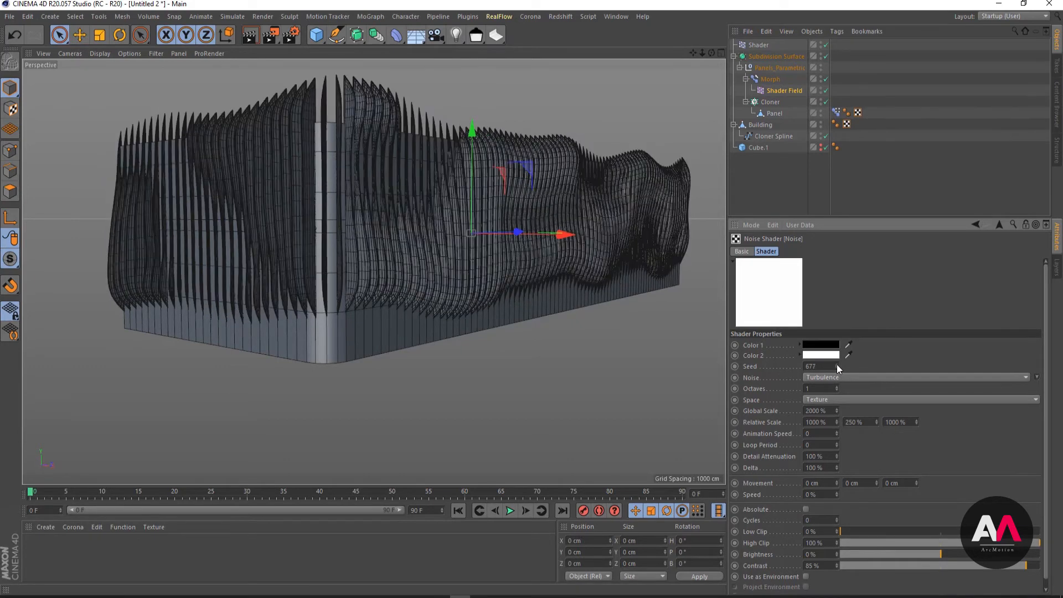
left_click(836, 364)
left_click(836, 364)
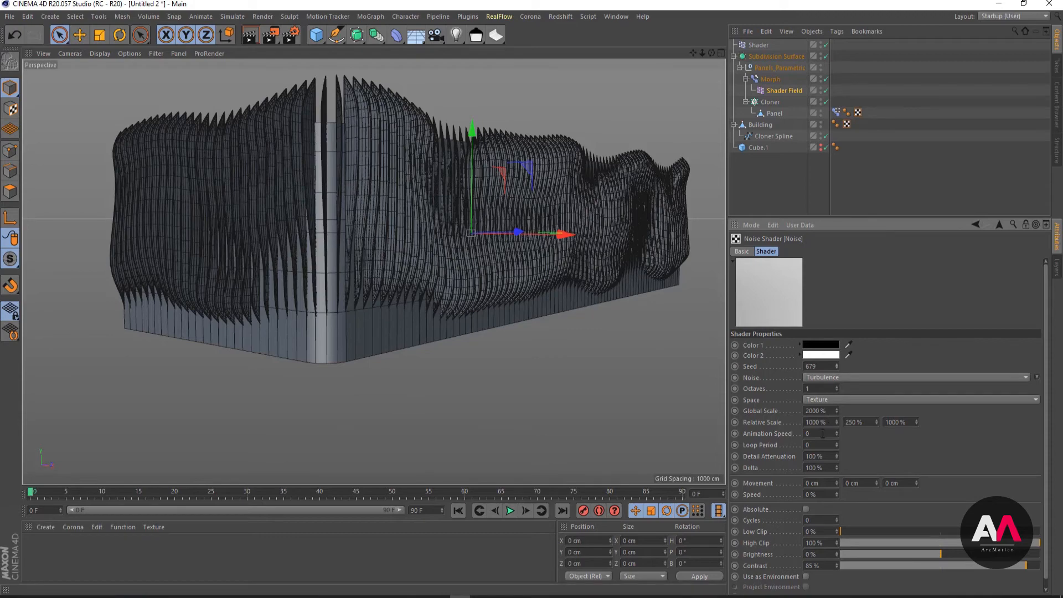
- Set the noise's animation speed to 1 and play the timeline briefly to preview the moving panels
left_click_drag(240, 304, 426, 205, "alt")
scroll(436, 217, "up", 6)
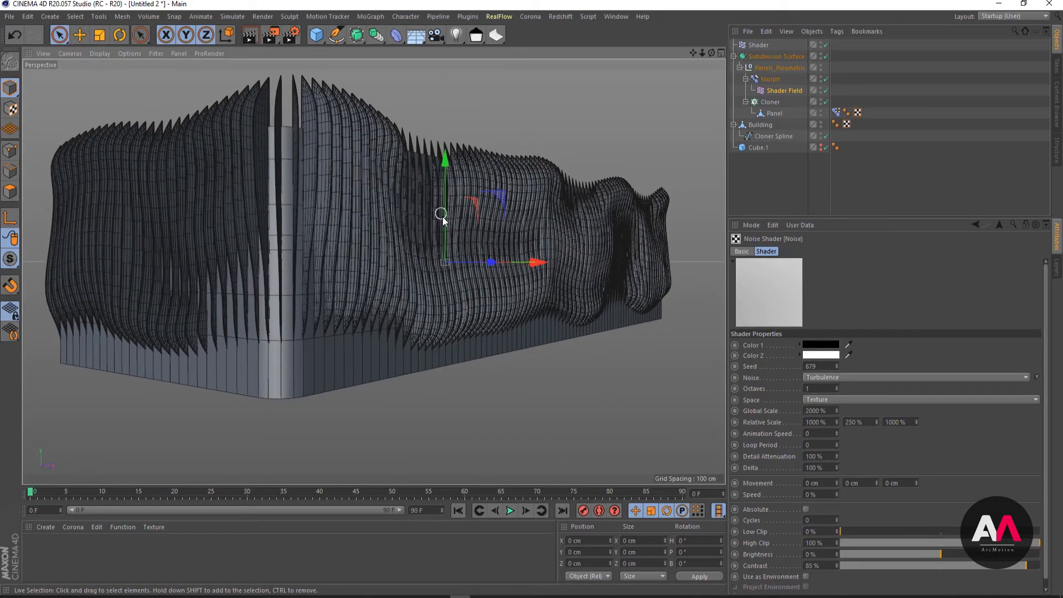
left_click(809, 434)
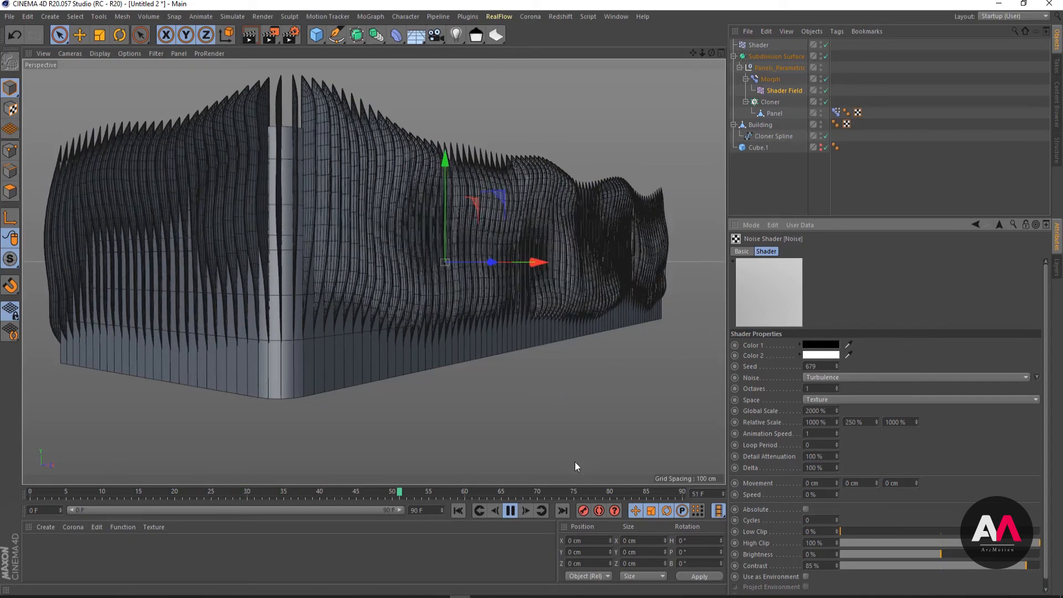
left_click(509, 511)
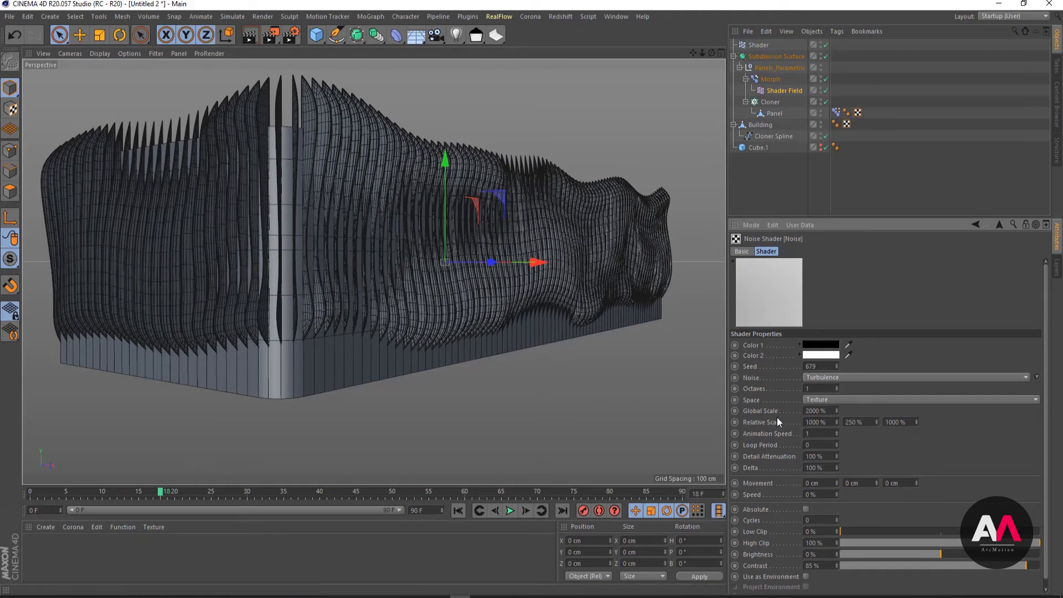
mouse_move(386, 306)
left_mouse_down("alt")
mouse_move(360, 297)
mouse_move(359, 283)
mouse_move(380, 303)
left_mouse_up("alt")
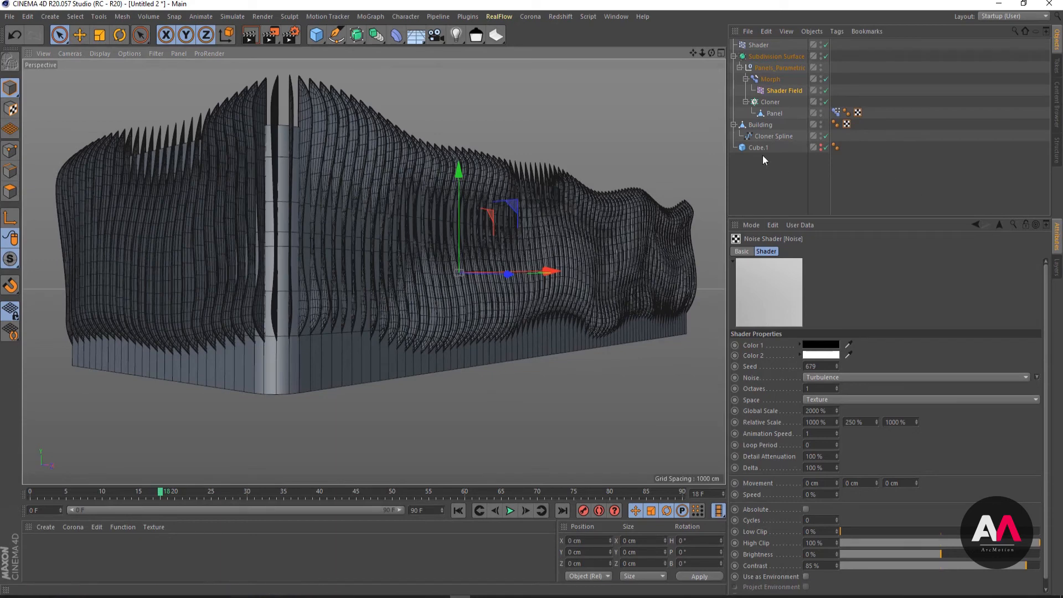
- Set the second relative scale value of the Shader Field's noise to 200%
left_click(771, 89)
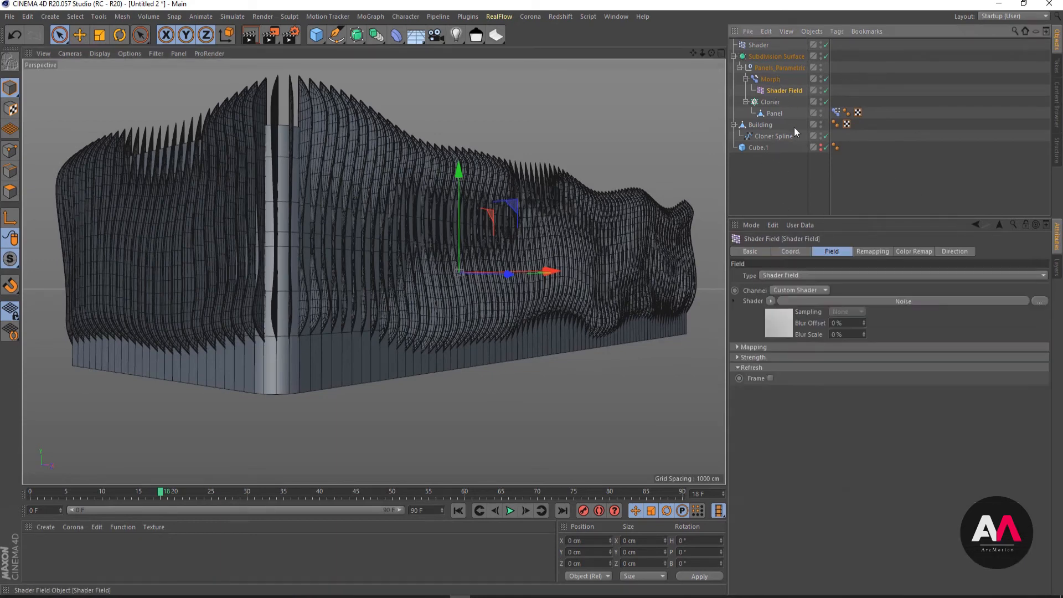
left_click(786, 324)
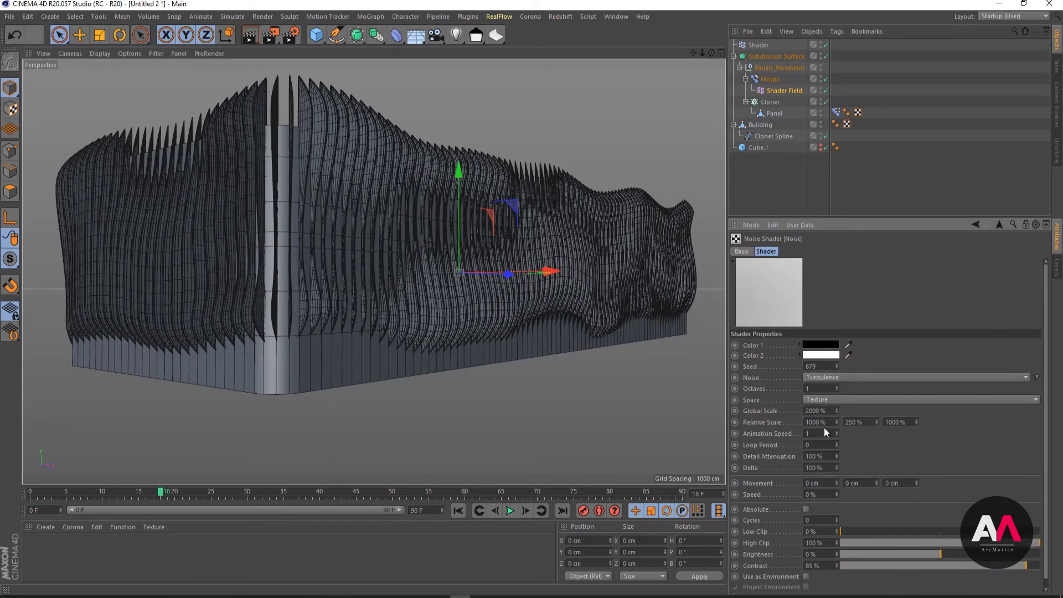
left_click(873, 421)
type("23")
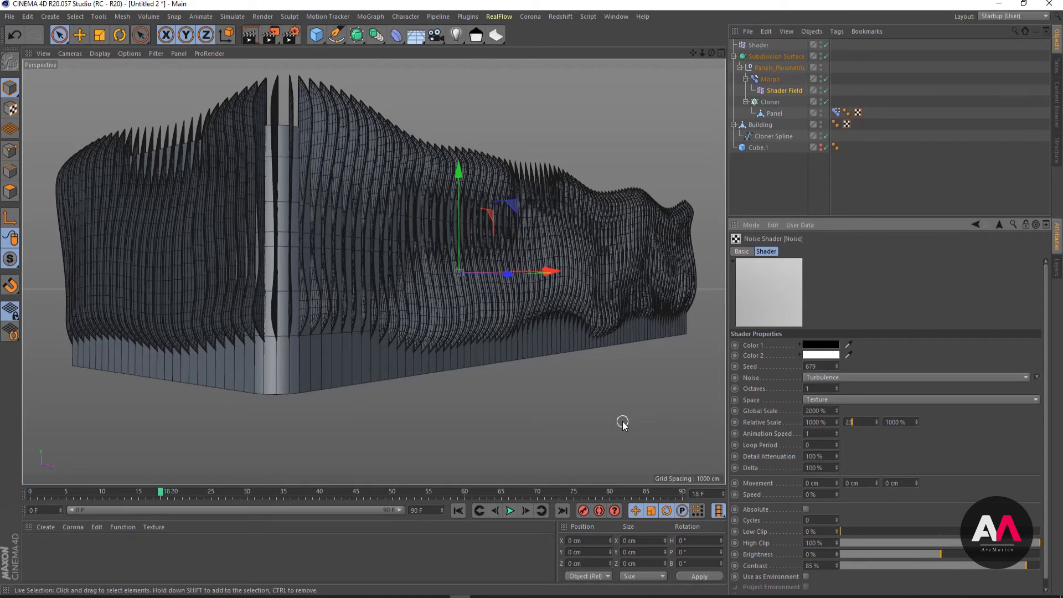
key("BackSpace")
type("00")
key("Return")
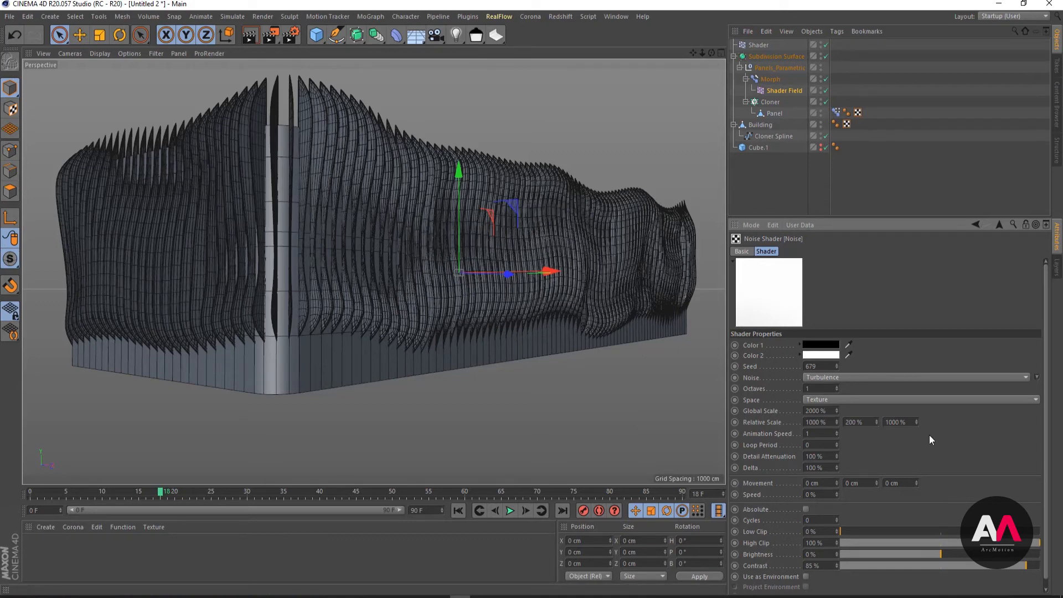
- Fine-tune the Shader Field's noise to a brightness of -1% and a contrast of 84%
mouse_move(941, 556)
left_mouse_down()
mouse_move(928, 555)
mouse_move(940, 556)
left_mouse_up()
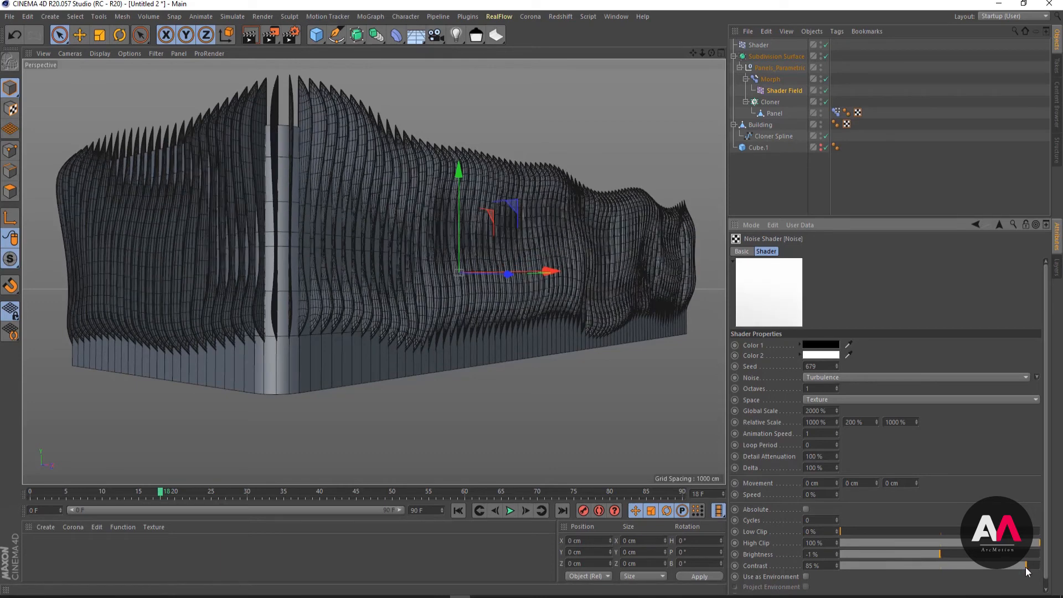
left_click_drag(1025, 567, 1024, 566)
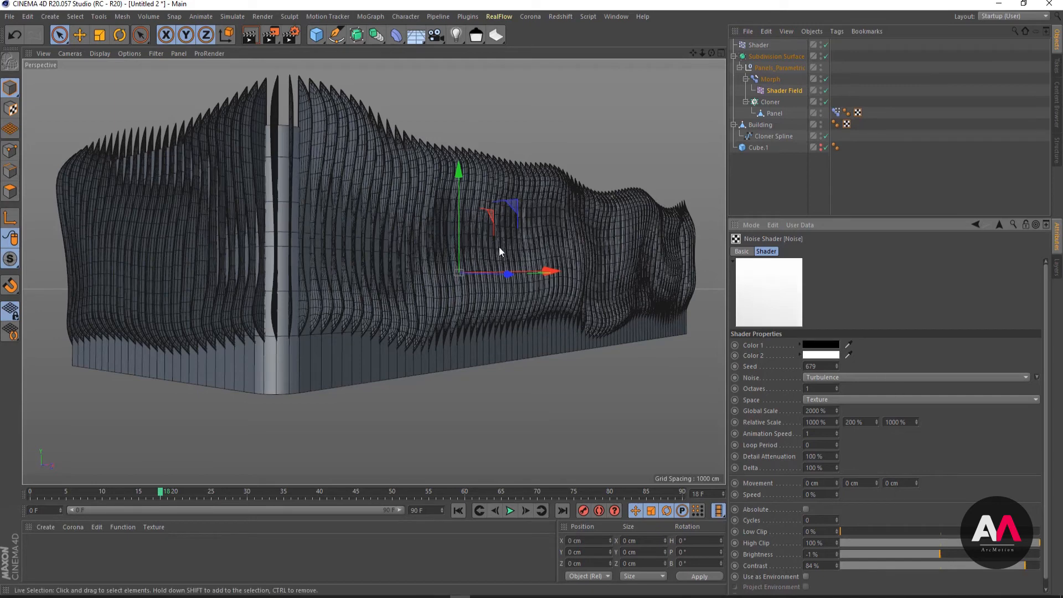
middle_click_drag(429, 304, 450, 304, "alt")
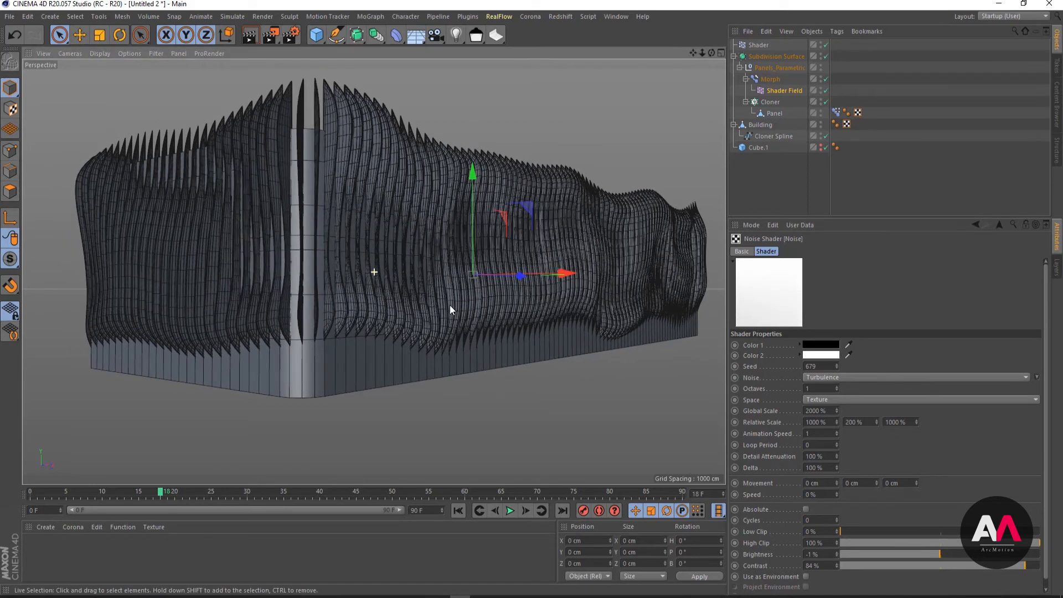
- Set the second relative scale value to 250% in the noise of the Shader effector
left_click(758, 45)
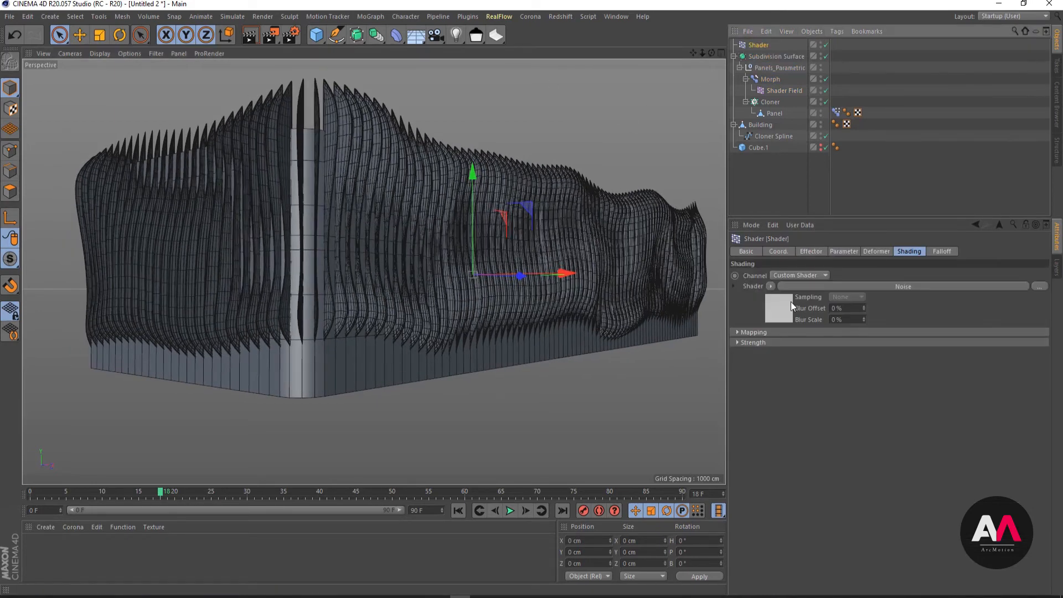
left_click(792, 286)
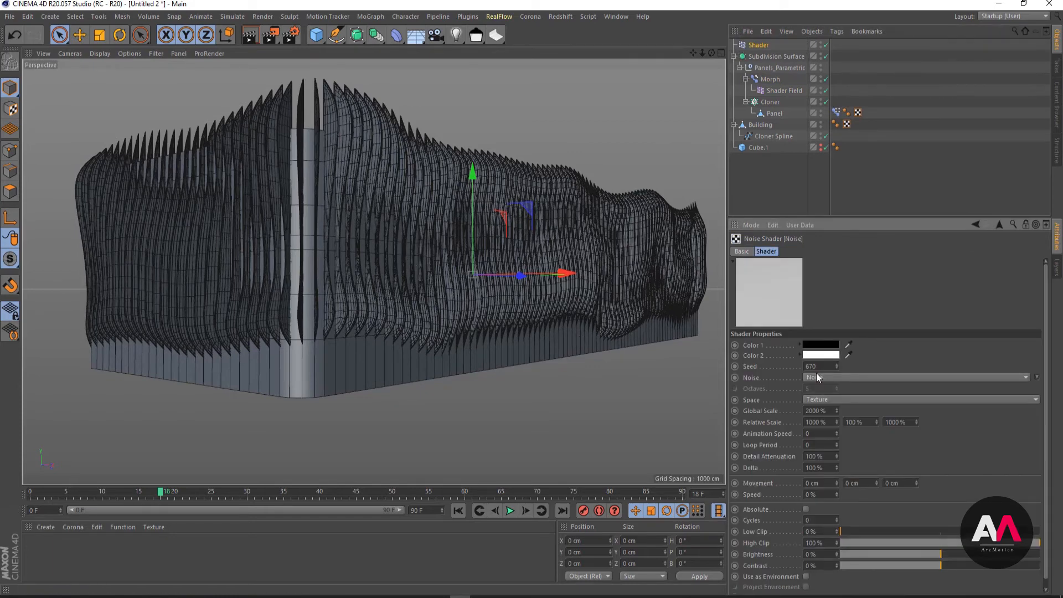
double_click(831, 410)
double_click(864, 422)
type("250")
key("Return")
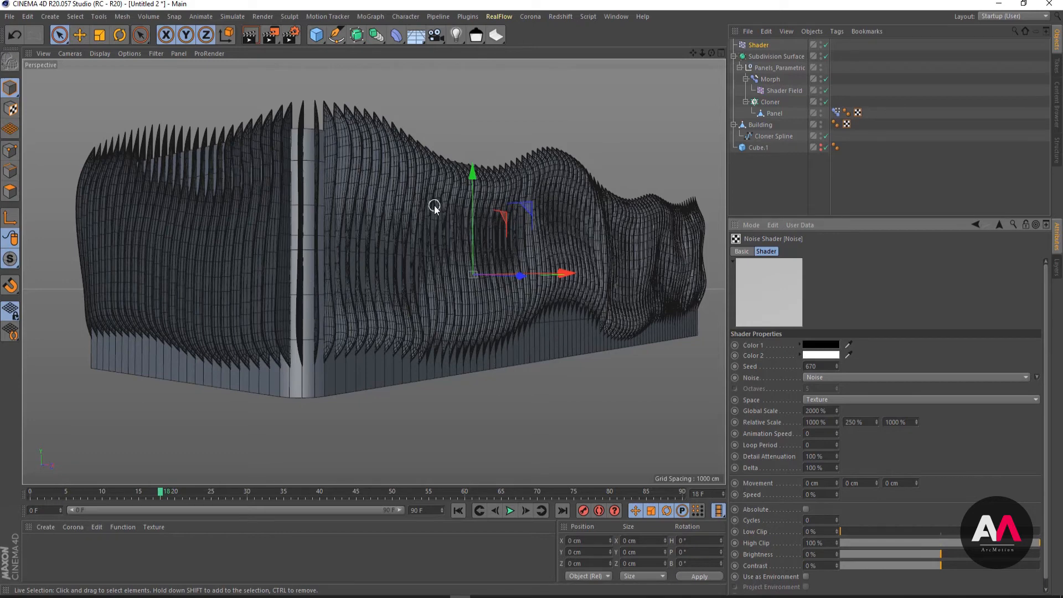
- Set the Shader effector's noise to a global scale of 3000% and seed 671
double_click(819, 411)
type("3000")
key("Return")
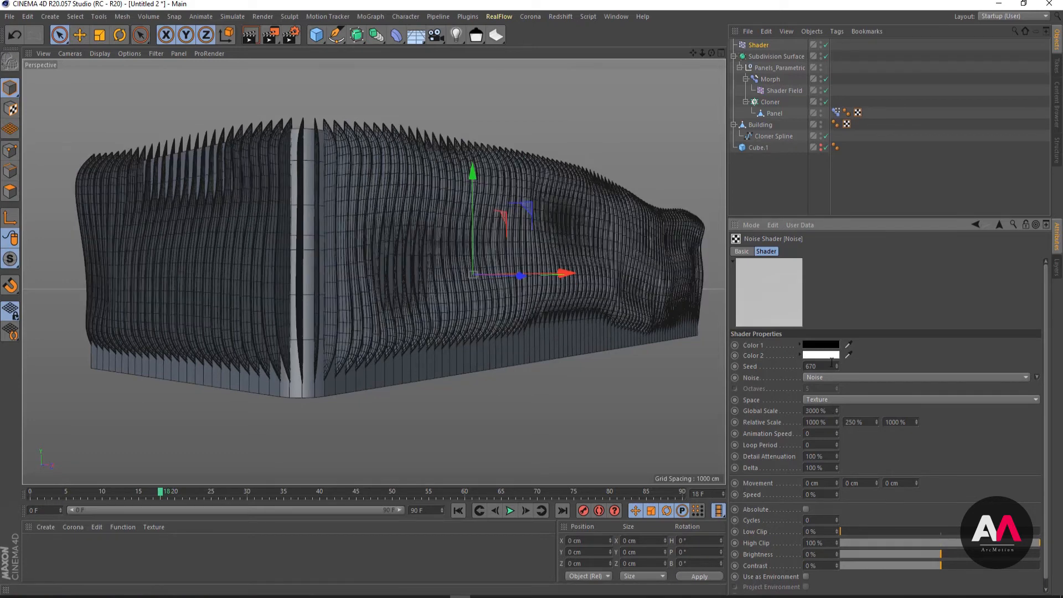
left_click(836, 366)
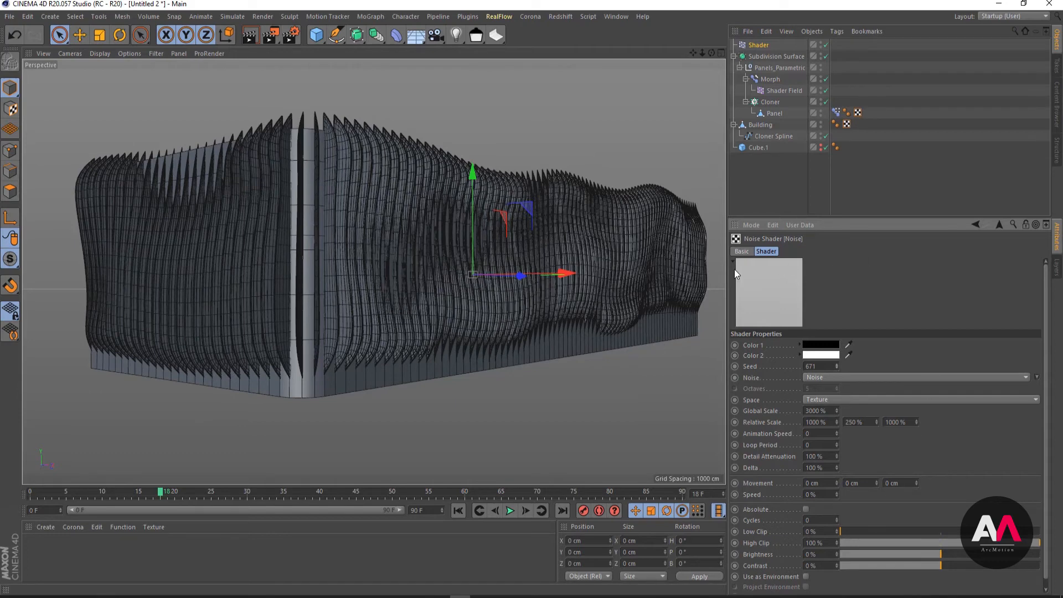
- Disable the Cloner and hide the Building so that only the single source panel is displayed
left_click(756, 46)
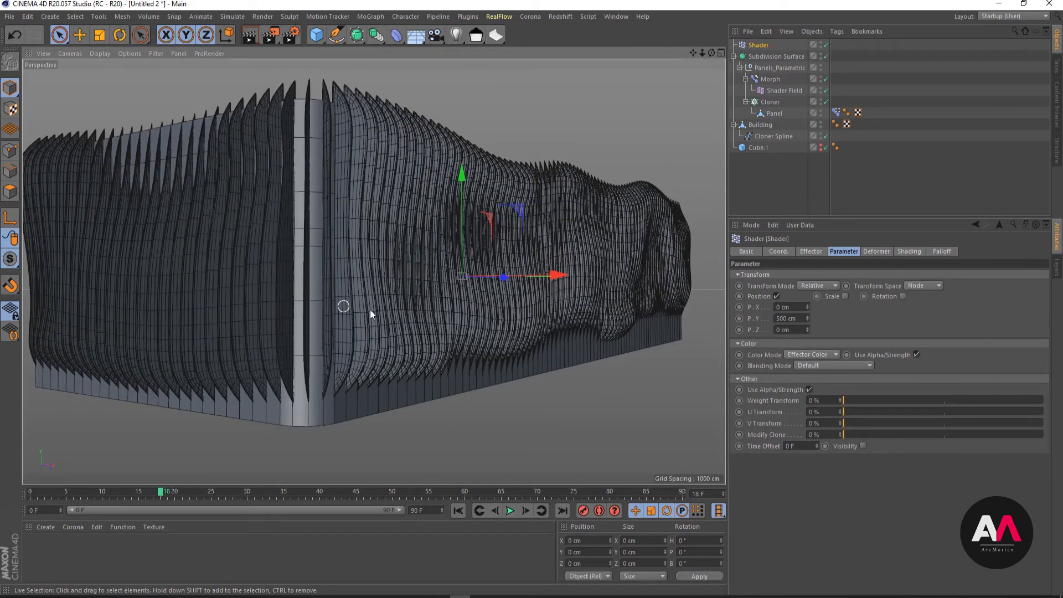
mouse_move(441, 334)
left_mouse_down("alt")
mouse_move(412, 316)
mouse_move(388, 319)
mouse_move(409, 331)
mouse_move(518, 323)
left_mouse_up("alt")
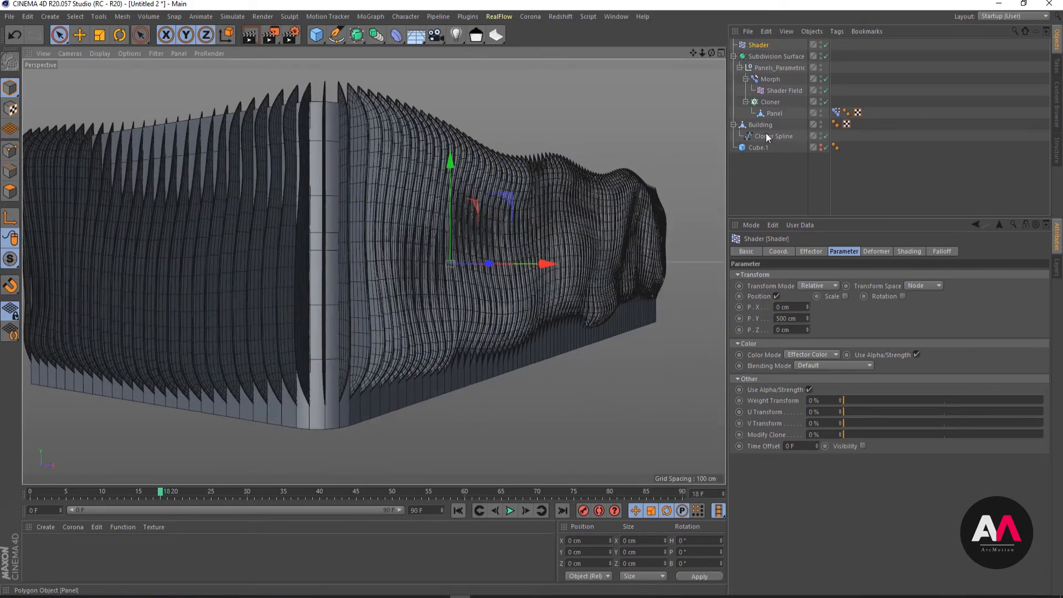
left_click(825, 102)
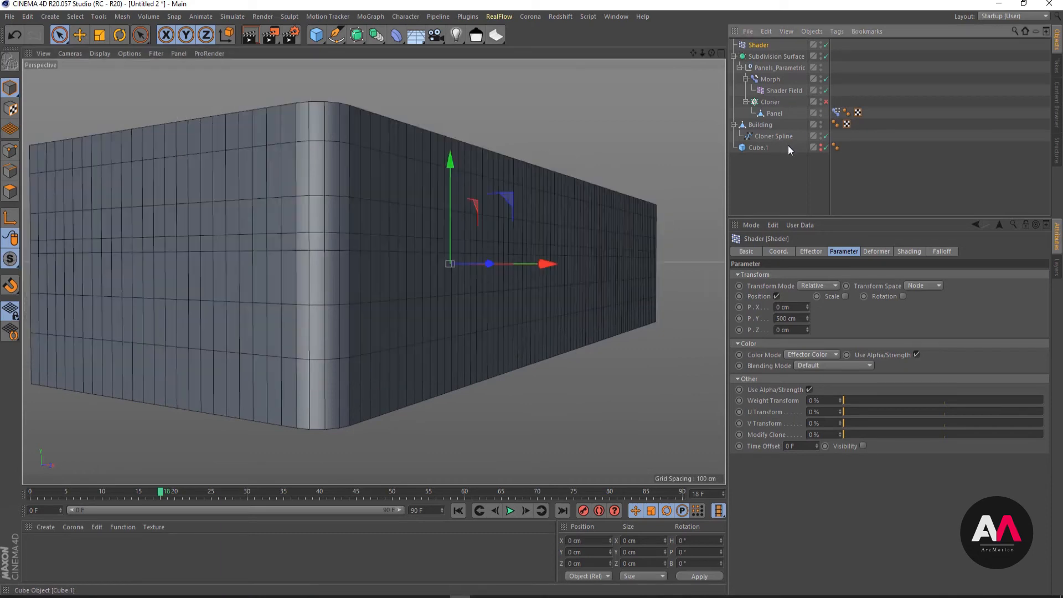
left_click(821, 124)
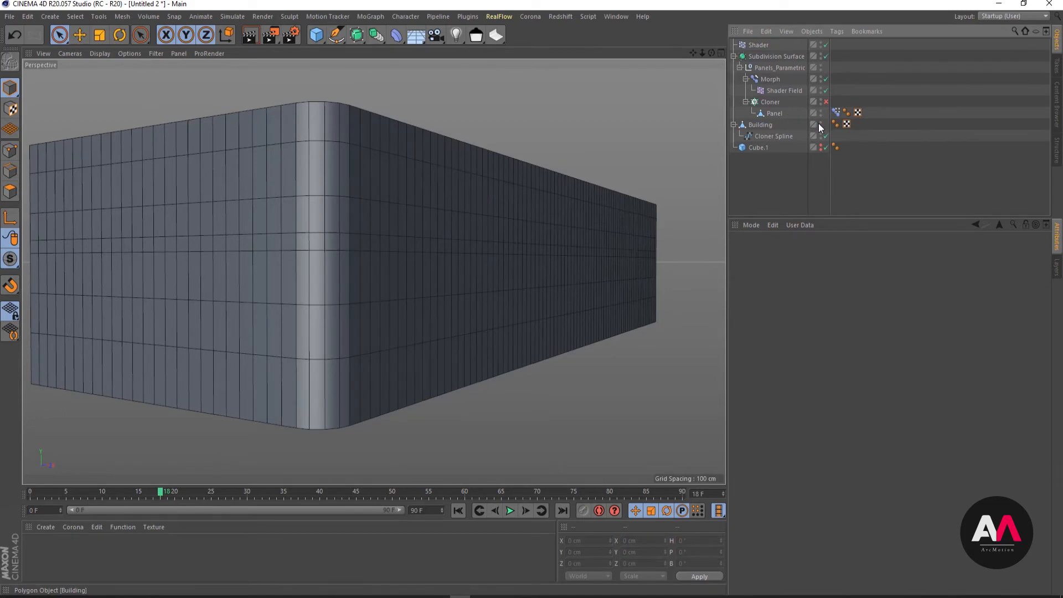
left_click(820, 123)
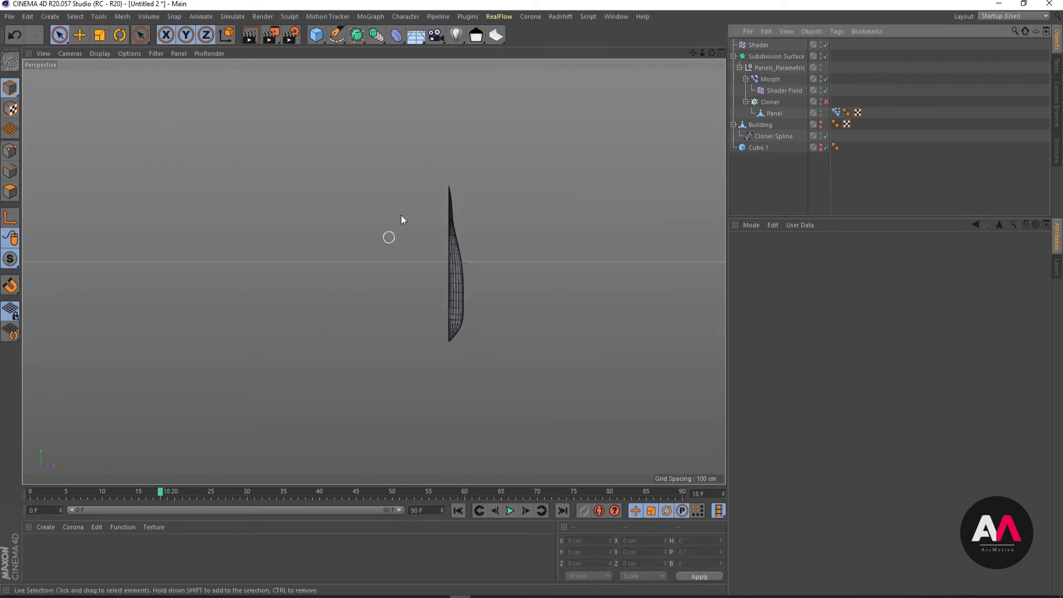
- Select the Panel object and disable the Subdivision Surface and the Morph deformer to expose its base mesh
left_click(776, 113)
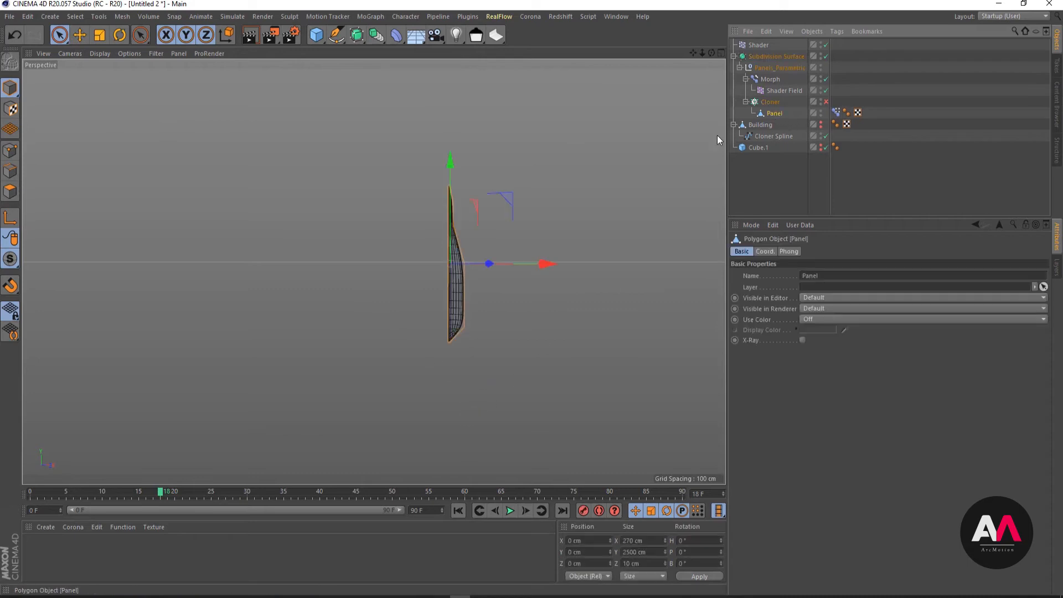
left_click(826, 56)
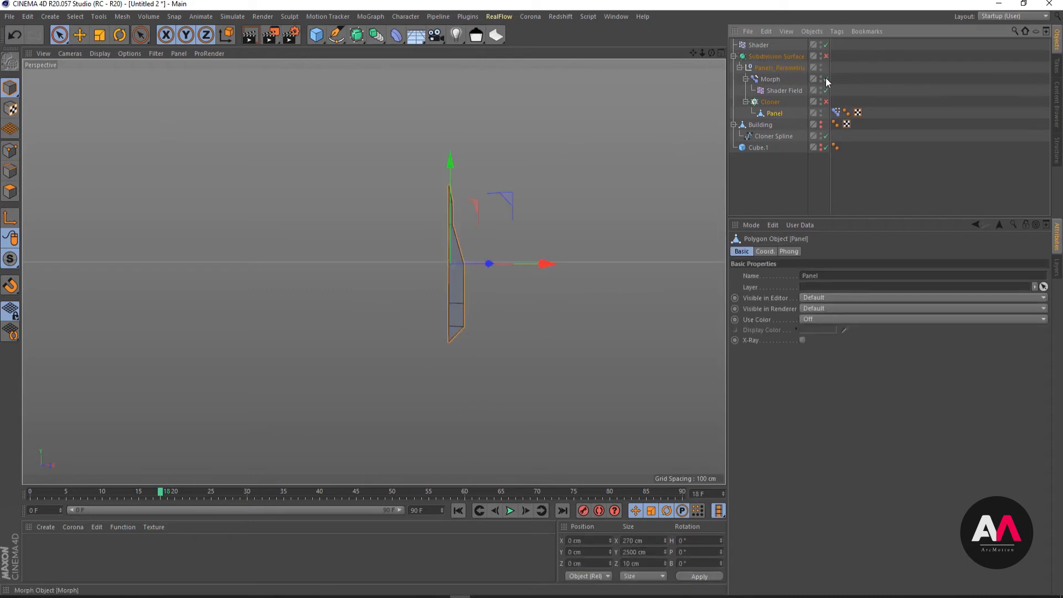
left_click(826, 79)
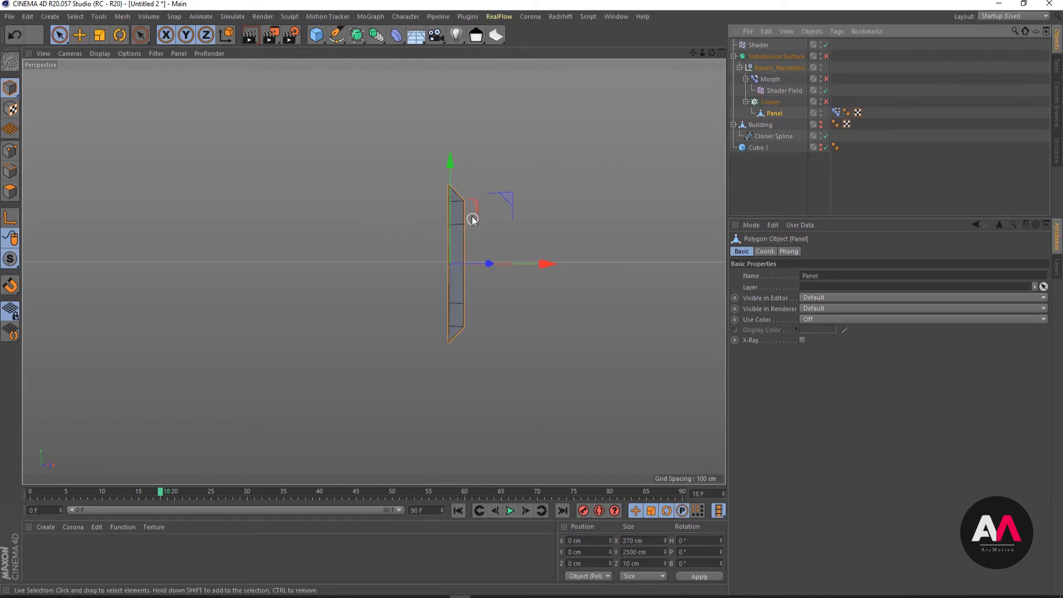
- Edit Pose.0 of the panel's Pose Morph tag, moving the outer edge points outward to X 445 cm
left_click(835, 112)
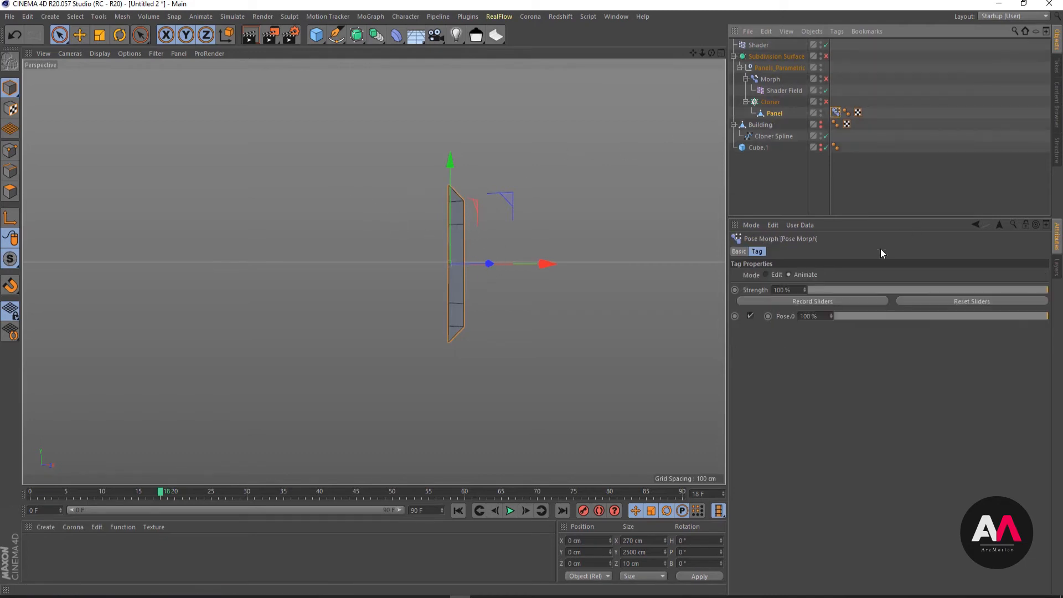
left_click(766, 275)
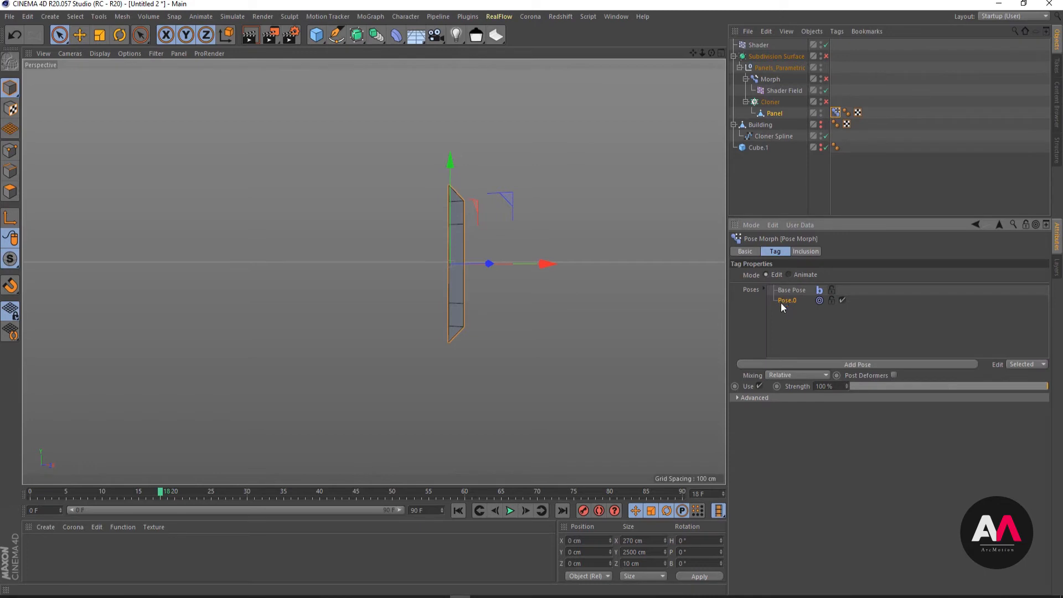
left_click(10, 150)
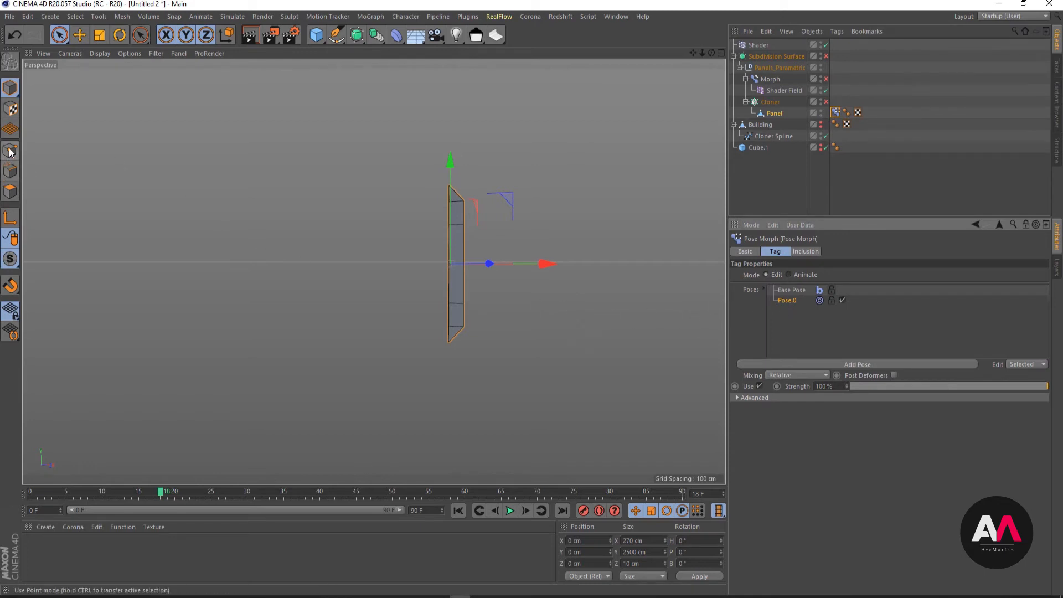
left_click_drag(465, 264, 493, 269, "alt")
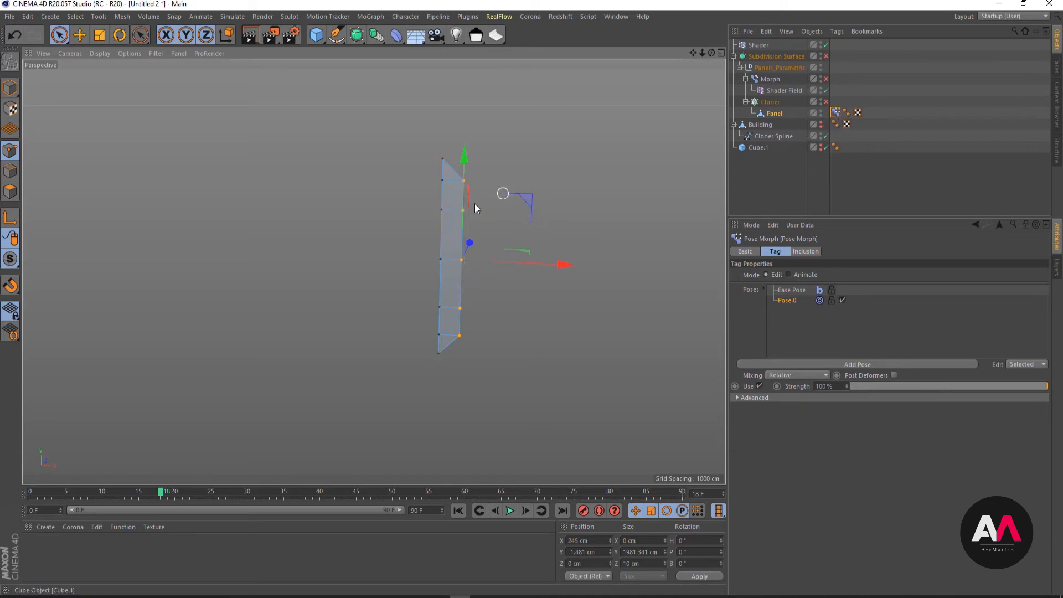
left_click_drag(531, 262, 547, 265)
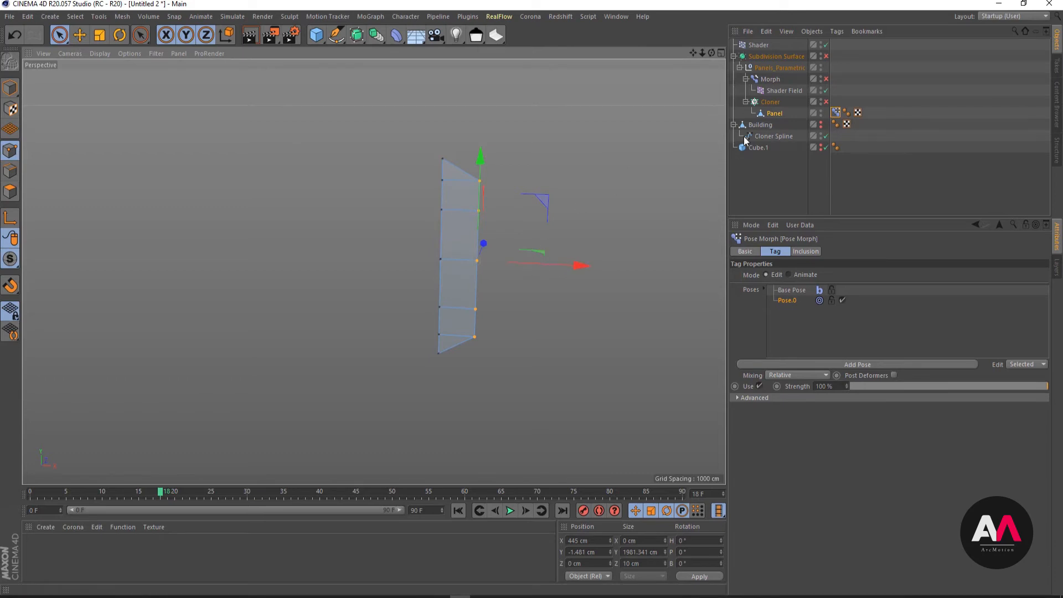
- Re-enable the Subdivision Surface, Morph deformer and Cloner, unhide the Building, and return to Model mode with nothing selected
left_click(826, 55)
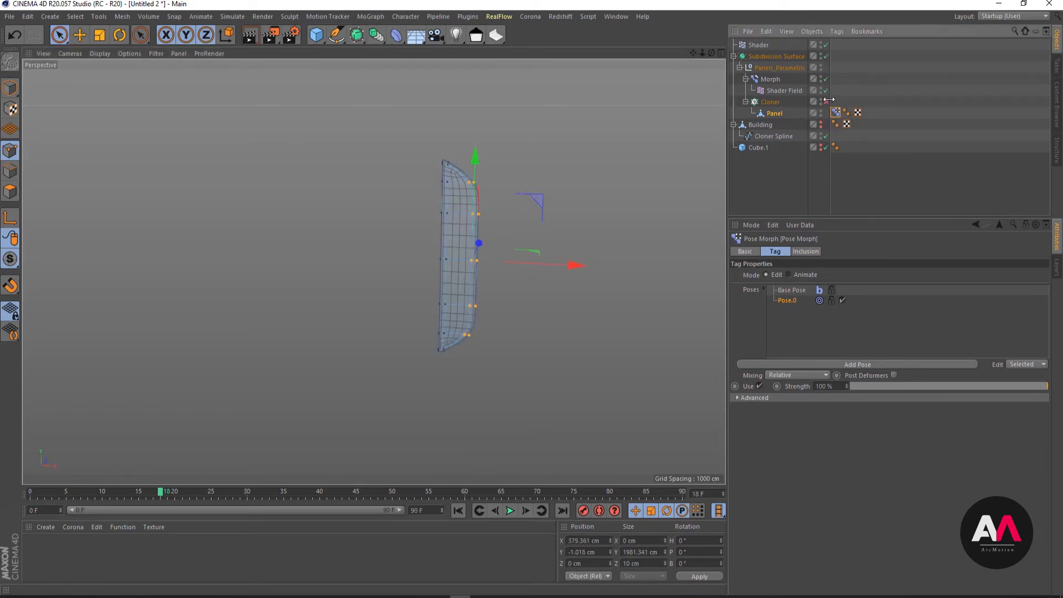
left_click(830, 103)
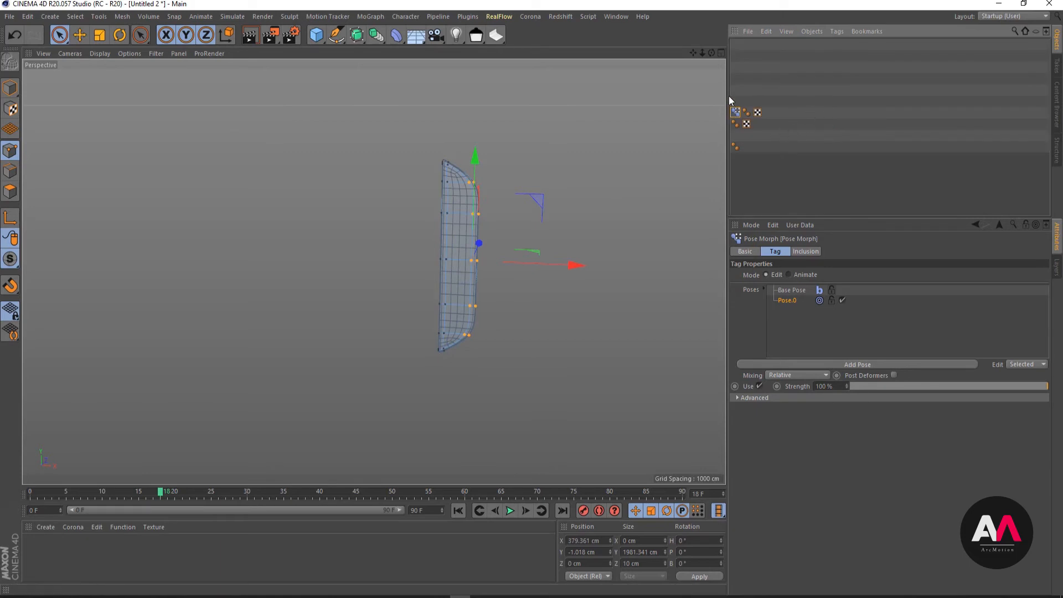
left_click_drag(729, 95, 867, 103)
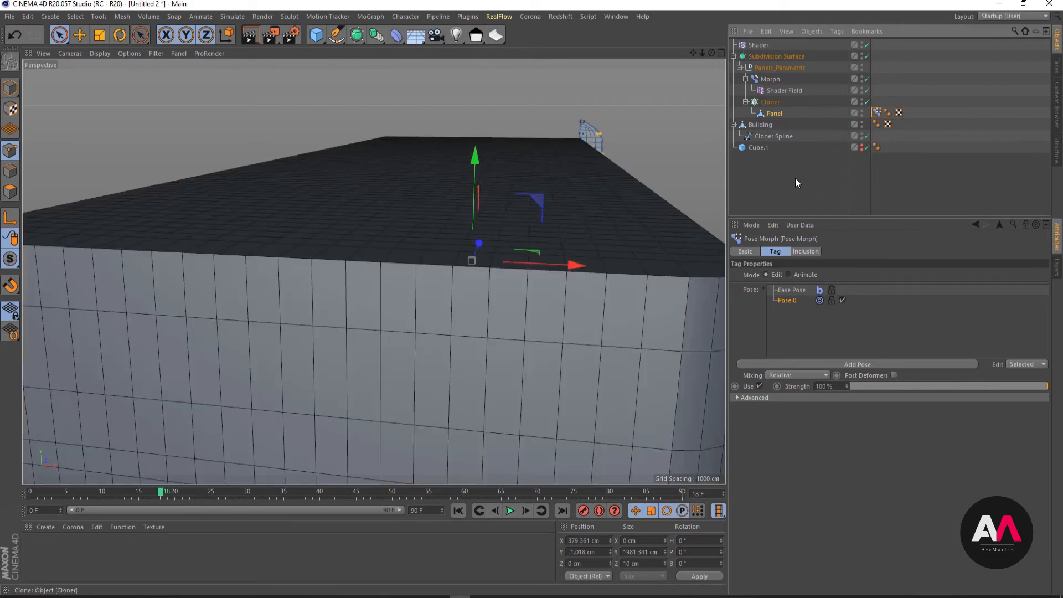
left_click(6, 91)
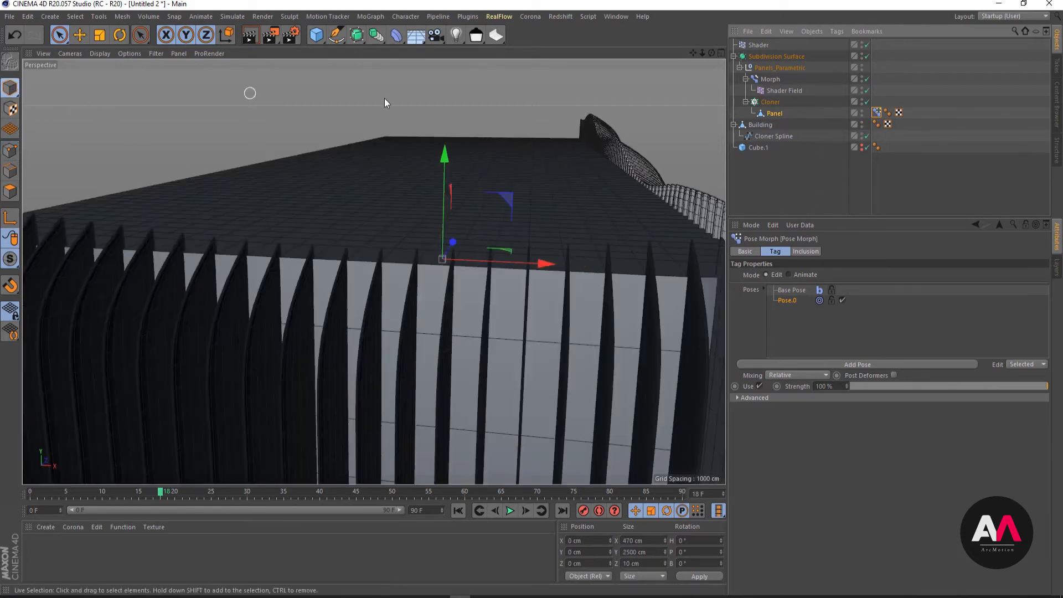
left_click(754, 182)
right_click_drag(360, 167, 215, 207, "alt")
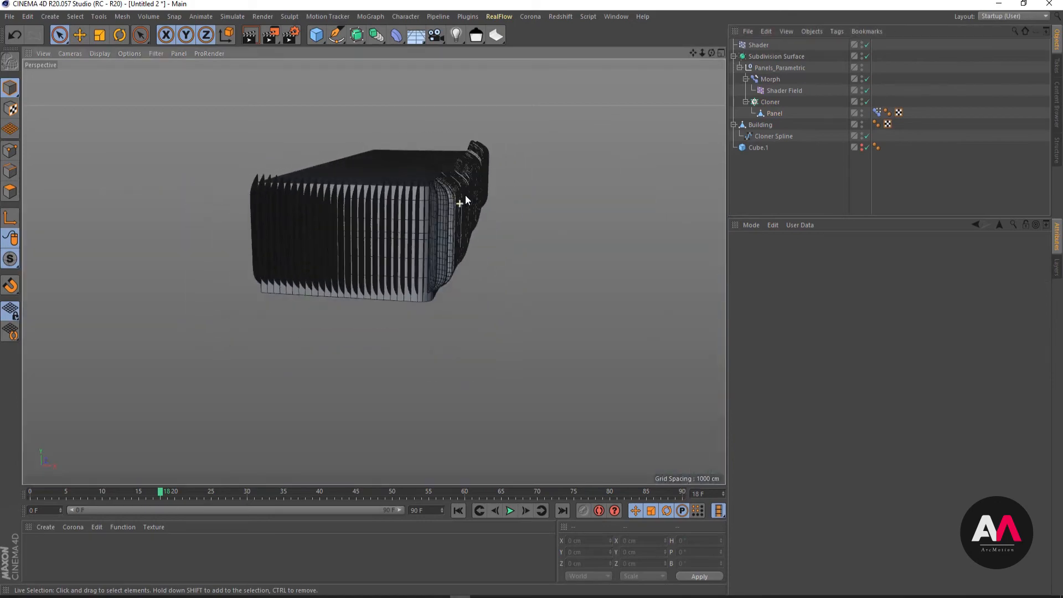
right_click_drag(461, 201, 533, 133, "alt")
left_click_drag(385, 235, 344, 199, "alt")
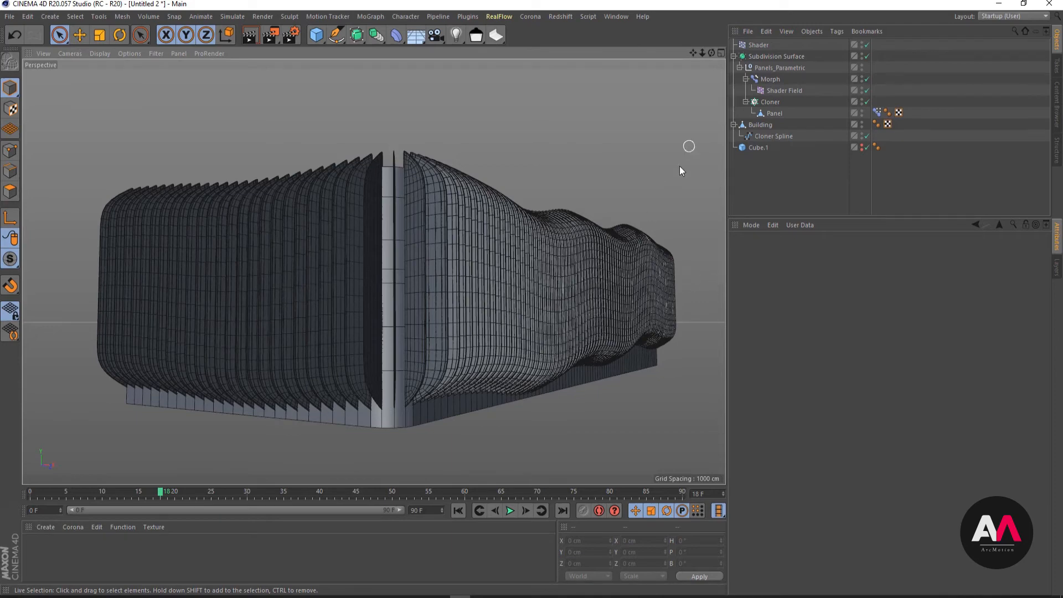
- Switch the panel's Pose Morph tag from Edit to Animate mode
left_click(876, 113)
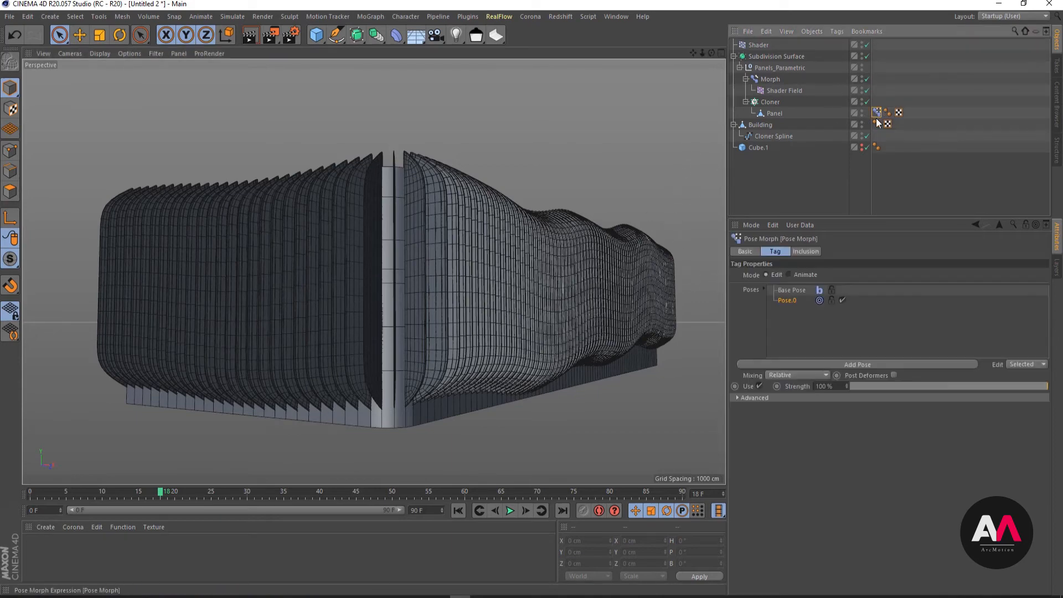
left_click(788, 274)
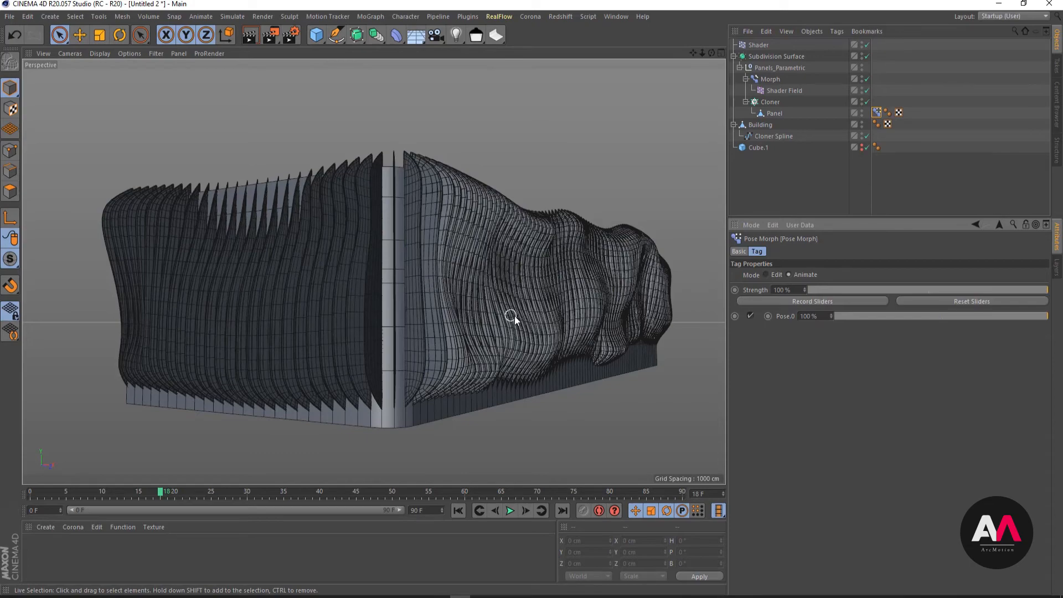
left_click_drag(551, 318, 490, 280, "alt")
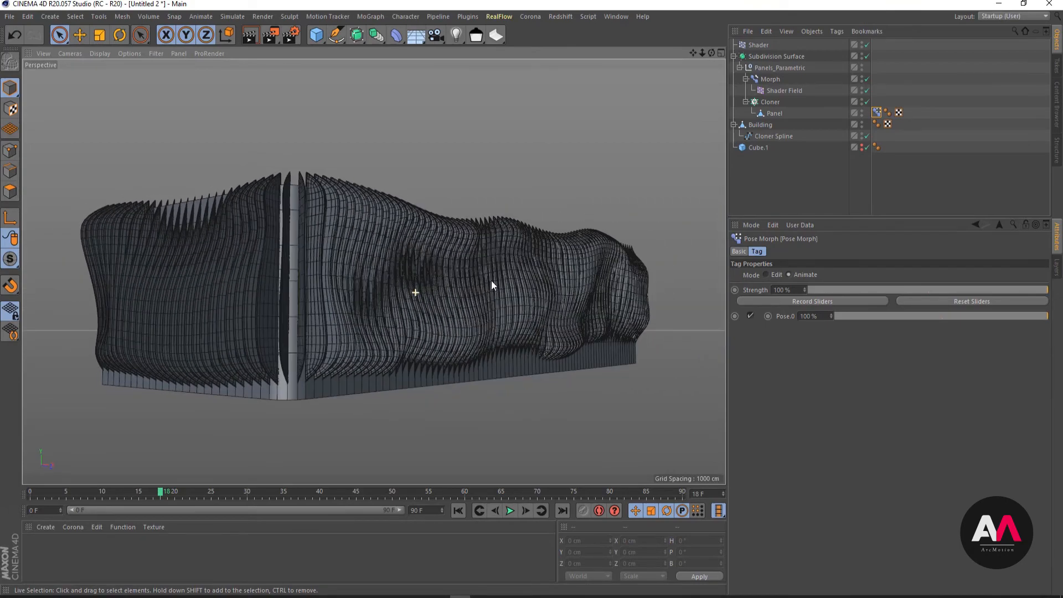
- Open the noise shader of the Morph deformer's Shader Field and set its Y relative scale to 300%
left_click(792, 95)
left_click(785, 317)
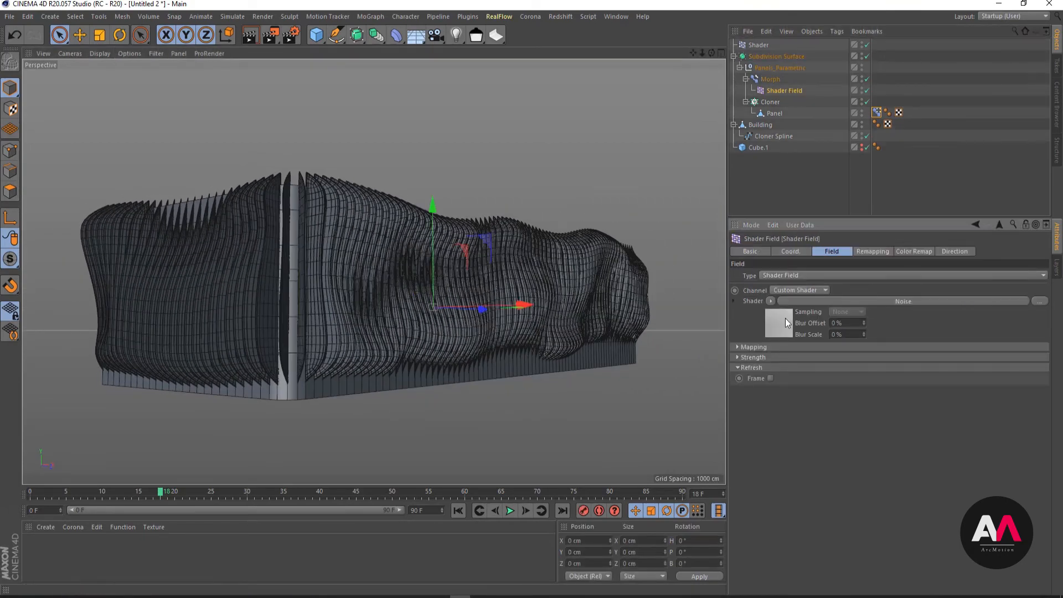
left_click(853, 421)
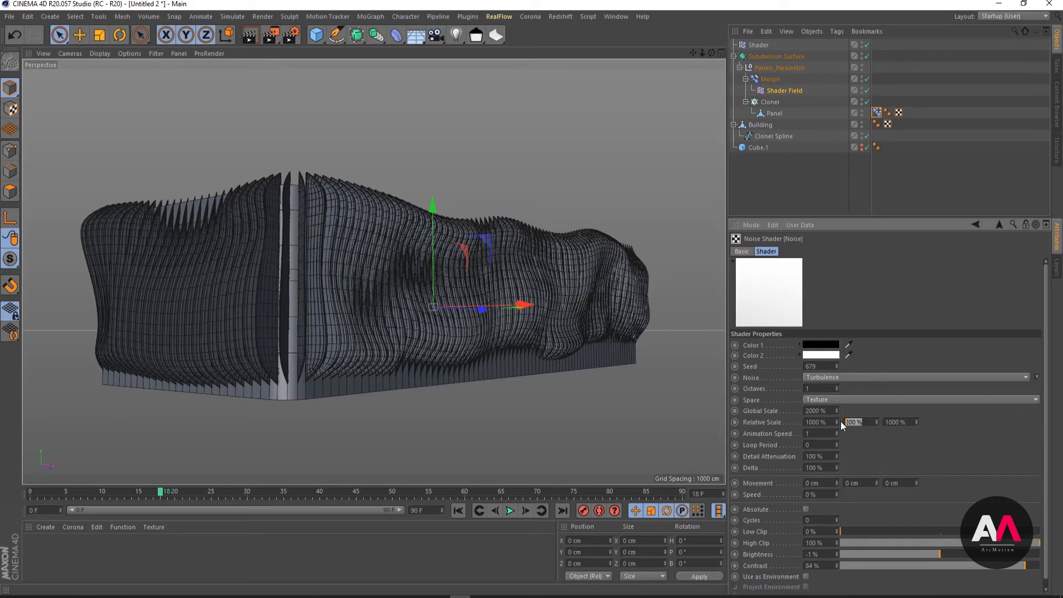
type("2")
key("Return")
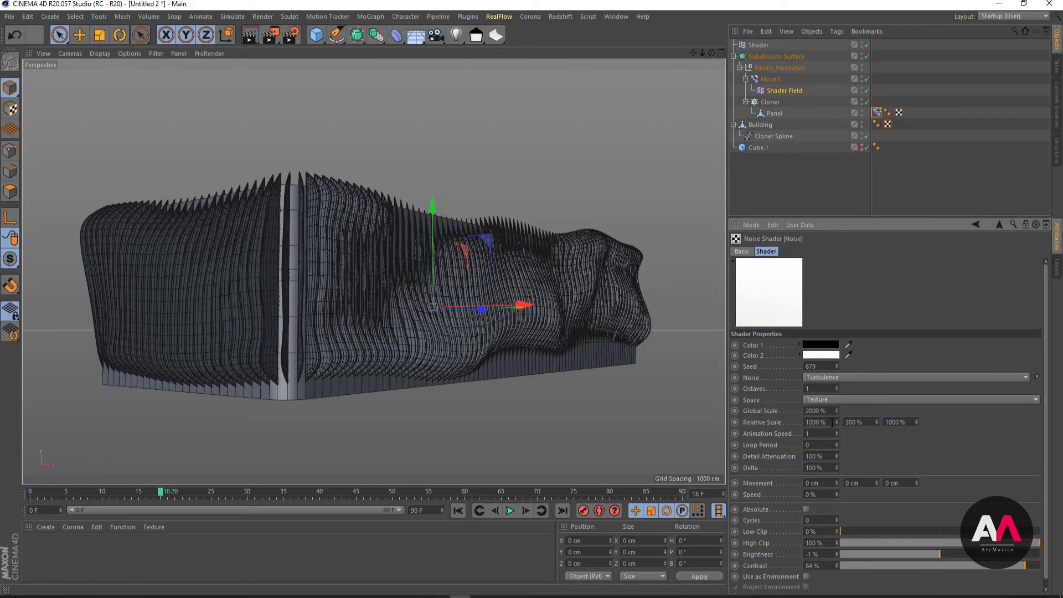
- Try a relative scale of 4000% in X and Z for the Shader Field's noise
left_click(833, 422)
type("4000")
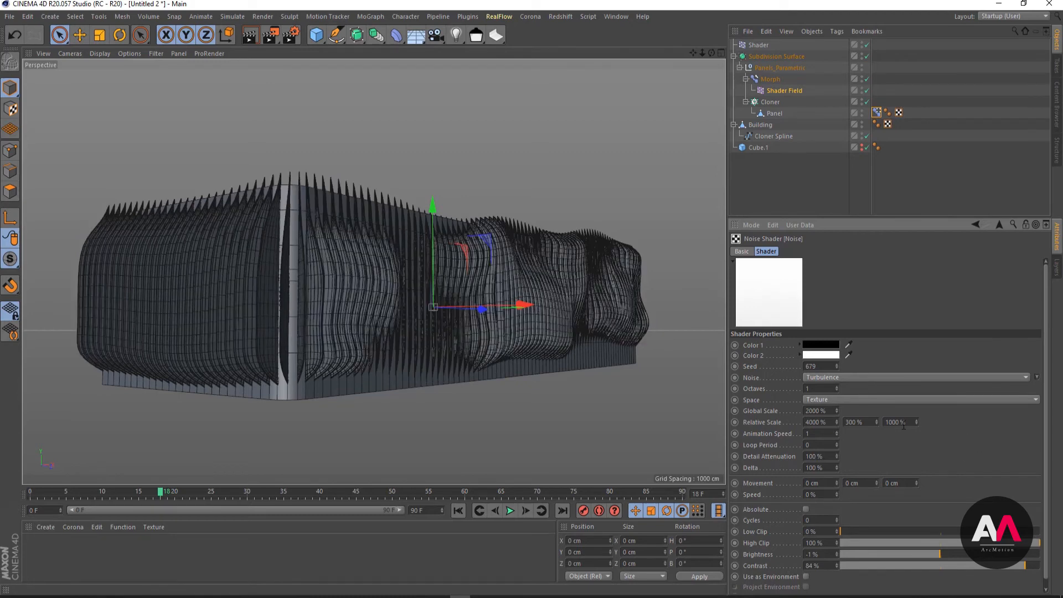
left_click(902, 423)
type("4000")
key("Return")
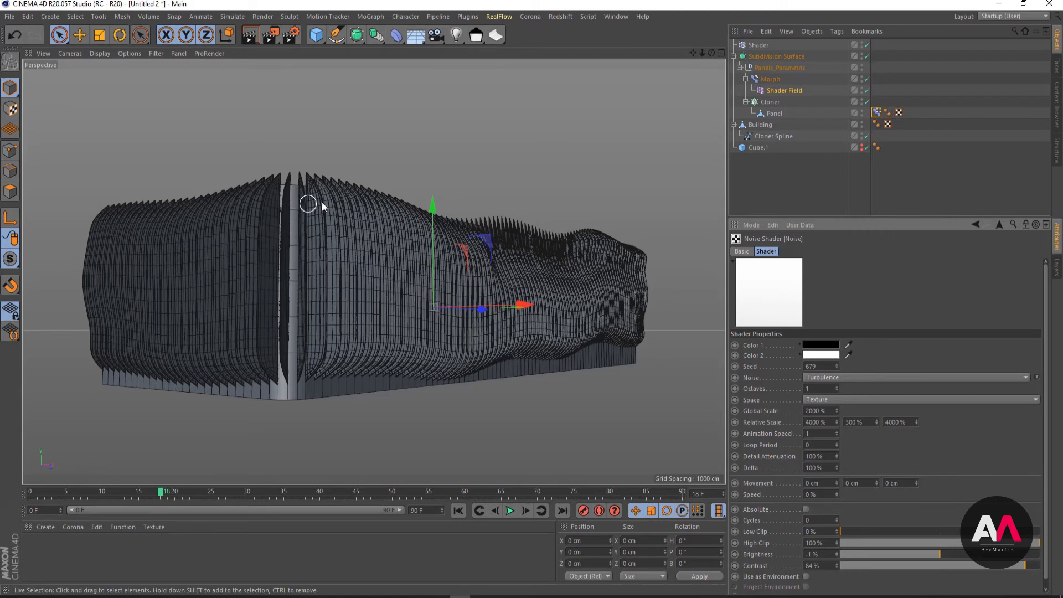
- Set the noise's X and Z relative scale to 2000% and its global scale to 1500%
left_click(831, 422)
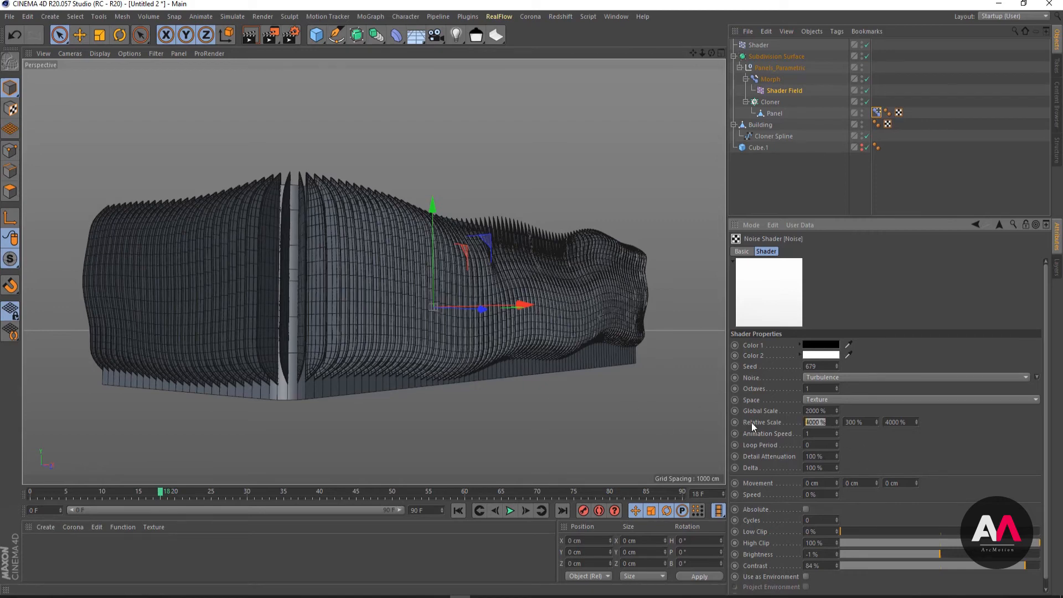
type("2000")
key("Return")
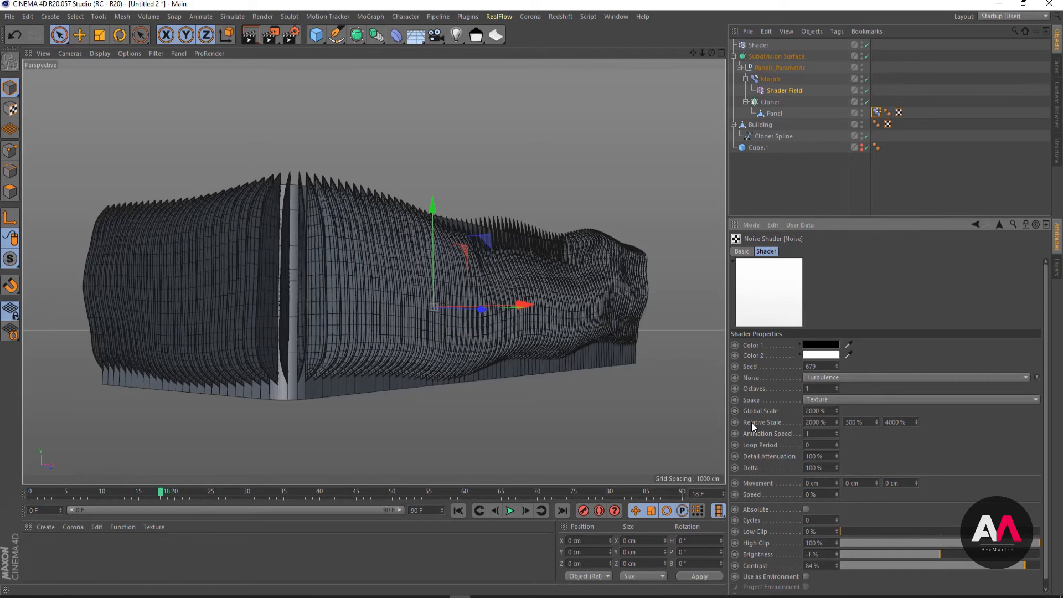
left_click(902, 422)
type("2000")
key("Return")
left_click_drag(829, 410, 784, 409)
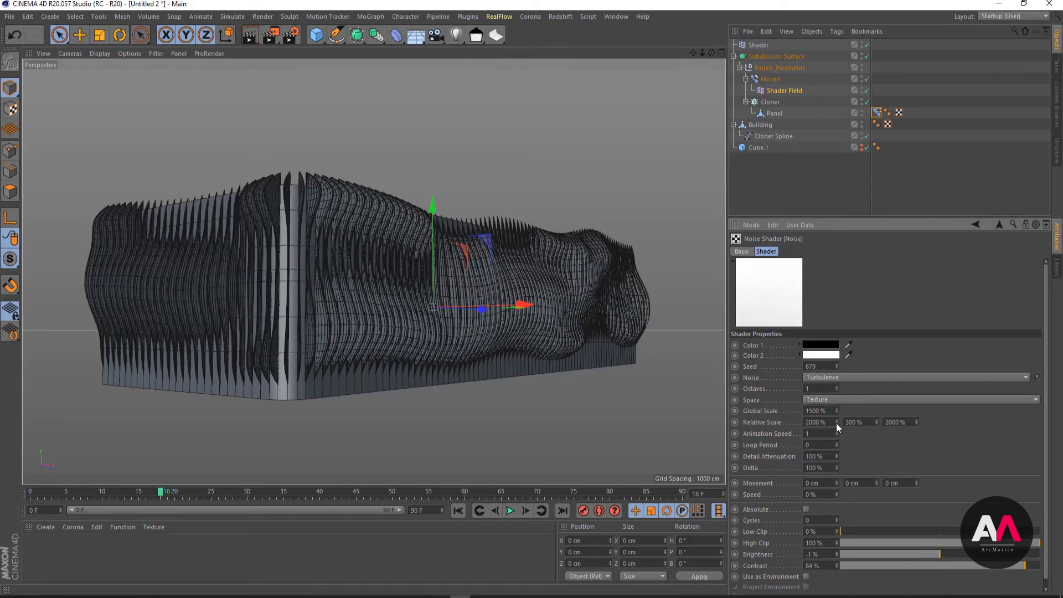
left_click_drag(649, 320, 553, 356, "alt")
- Compare Y relative scales of 200% and 100% for the noise, ending on 200%
left_click(867, 421)
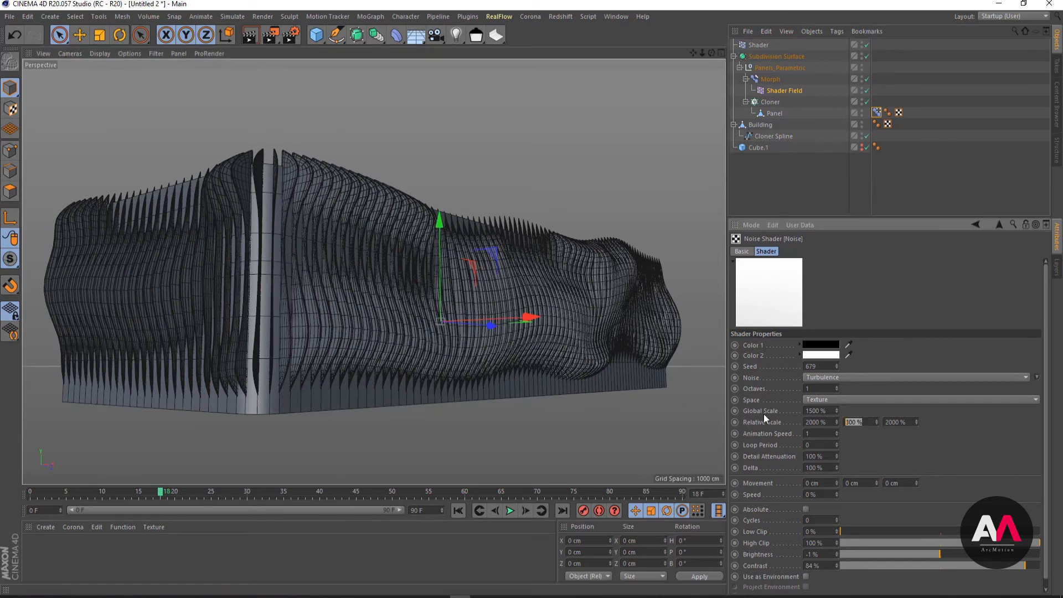
type("2000")
key("BackSpace")
key("Return")
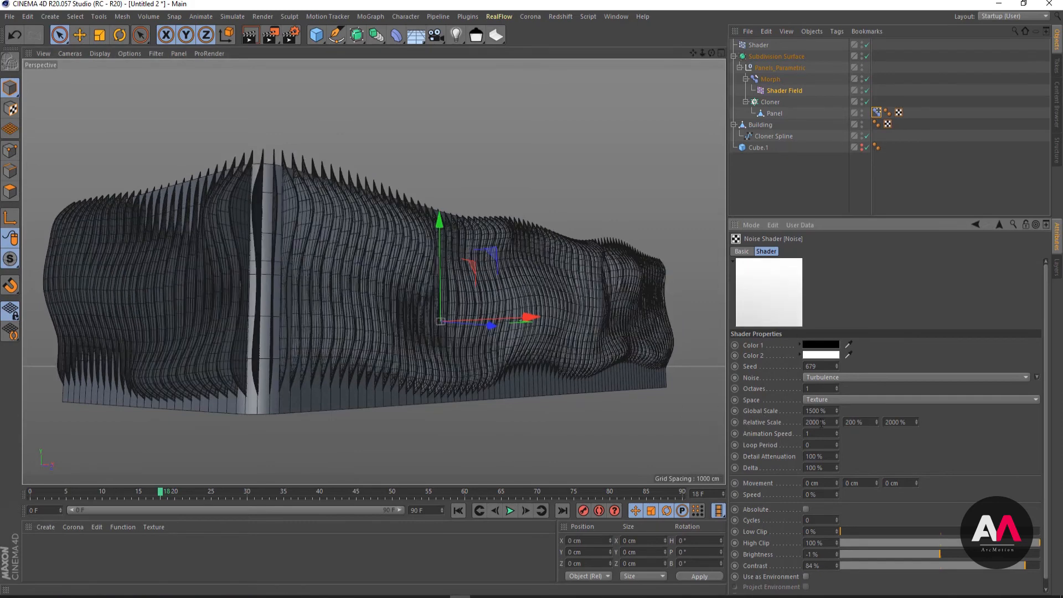
left_click(866, 422)
type("100")
key("Return")
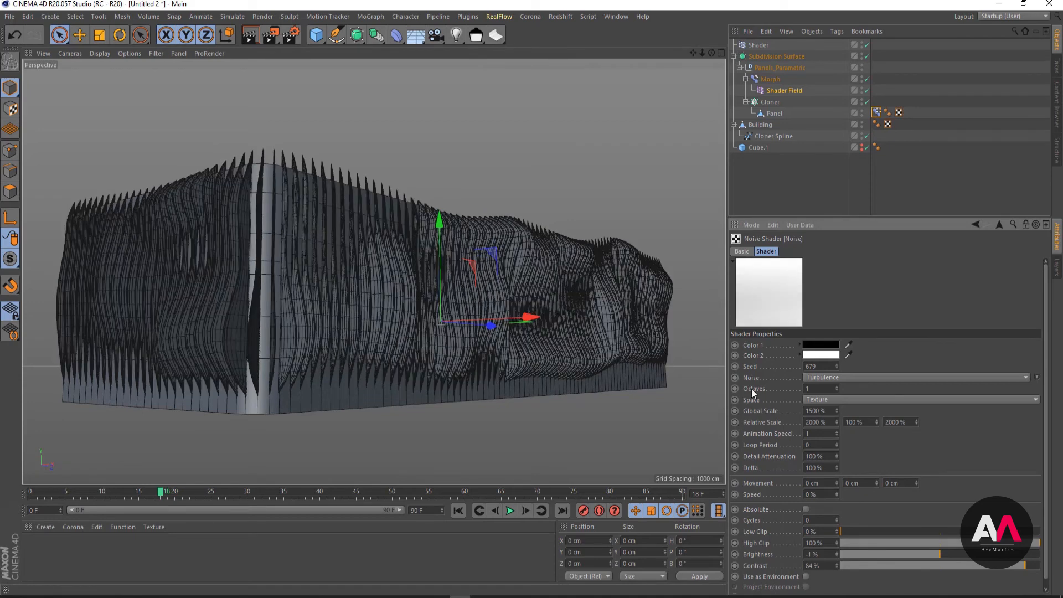
left_click(867, 422)
type("200")
key("Return")
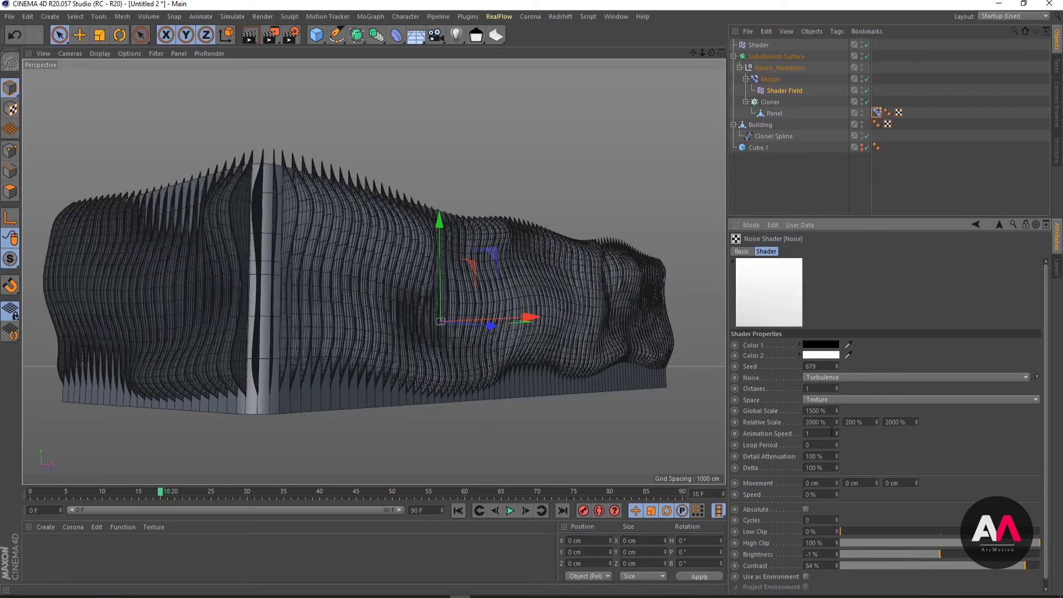
- Step the Shader Field noise's seed up to 687 and inspect the facade
left_click(836, 364)
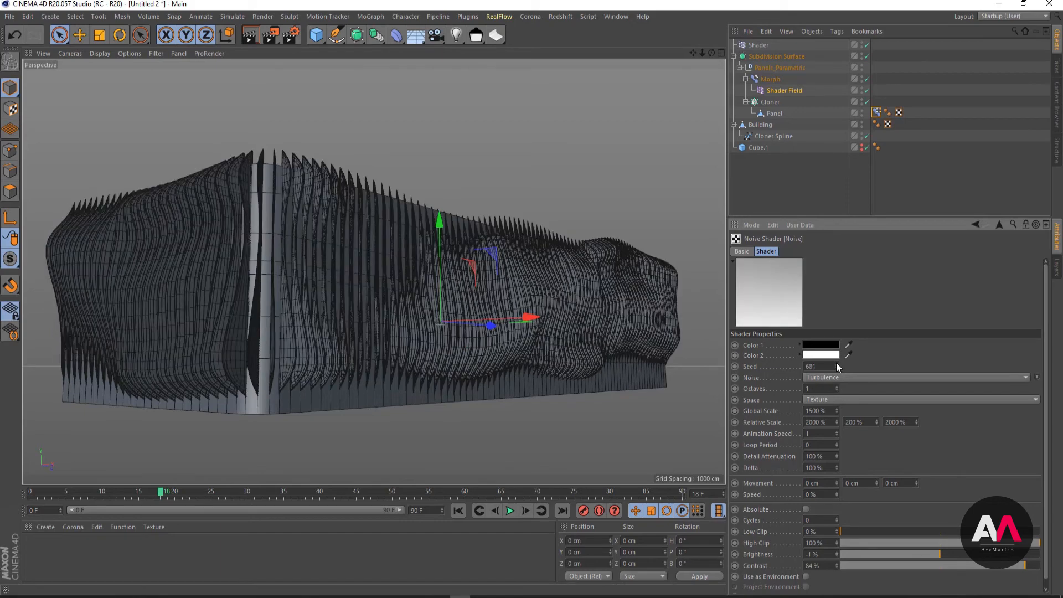
left_click(837, 364)
left_click(837, 365)
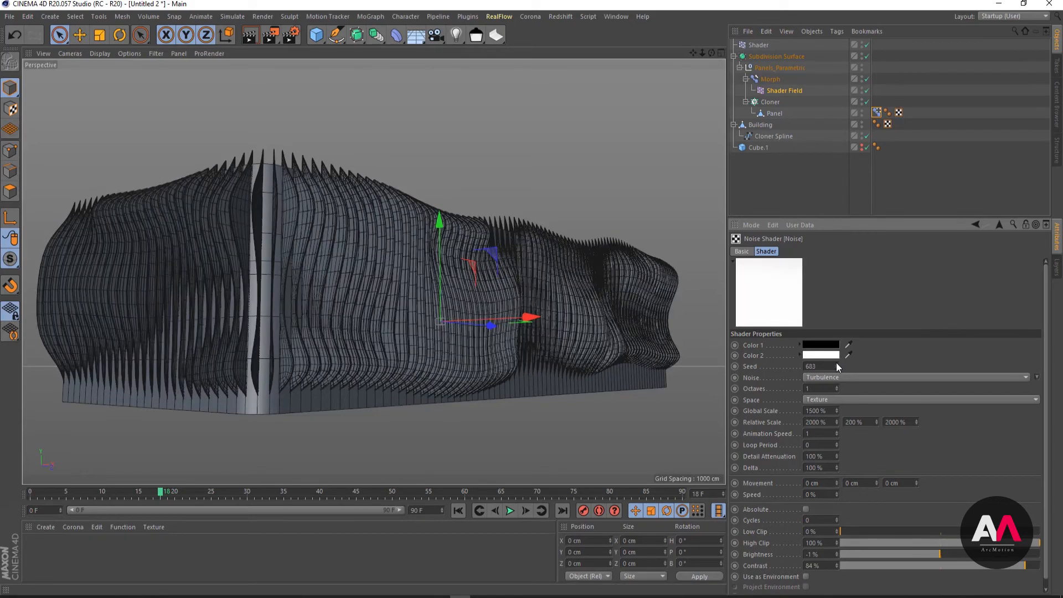
left_click(837, 364)
left_click(837, 365)
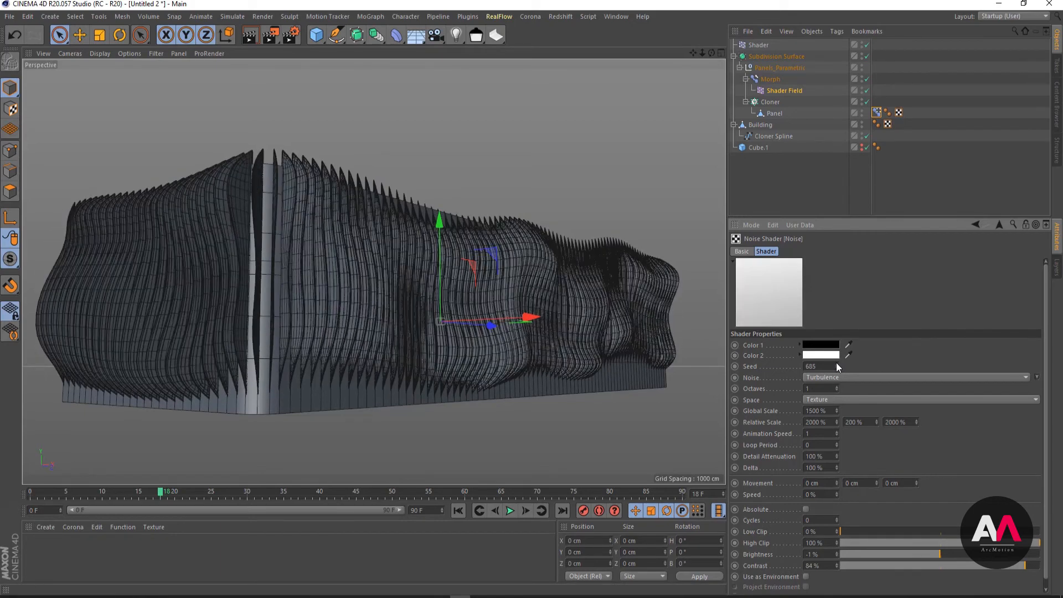
left_click(837, 364)
left_click(837, 364)
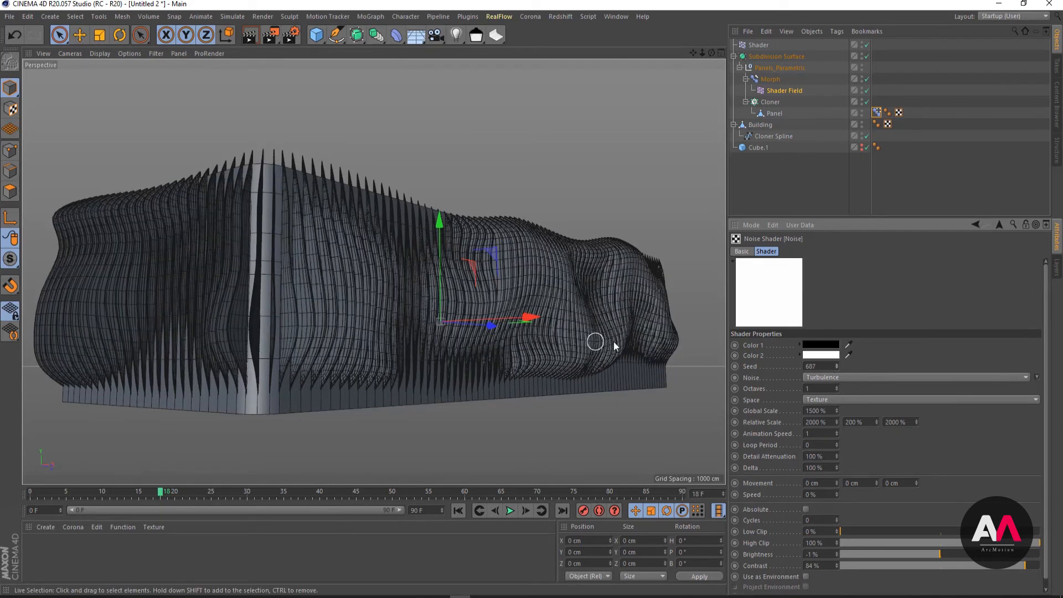
left_click_drag(510, 350, 366, 253, "alt")
scroll(366, 254, "up", 1)
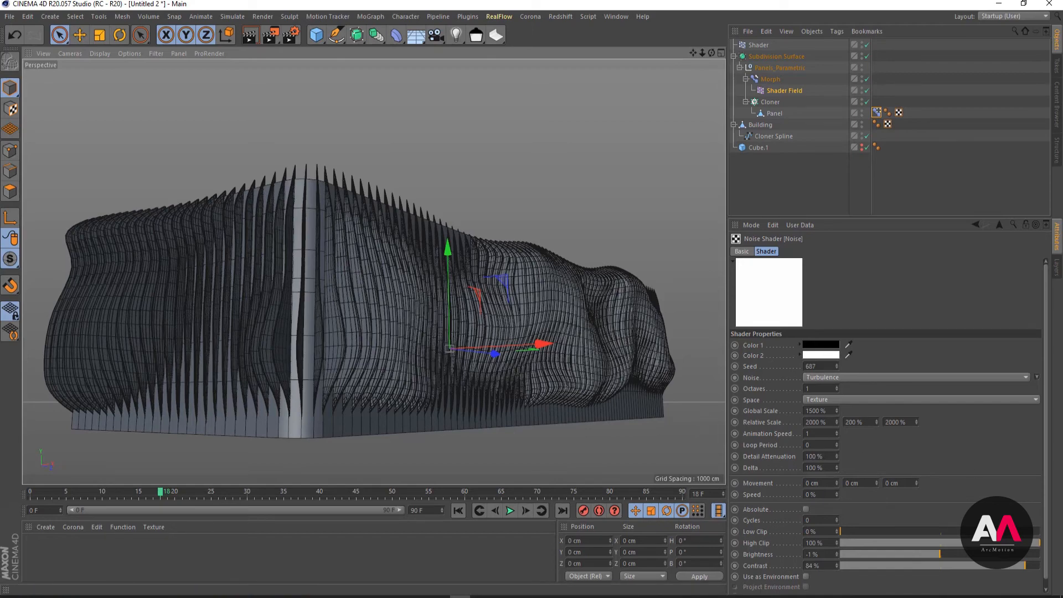
- Switch to the Zahner Factory.jpg reference in Photos, compare its fin pattern with the model, and minimize it
left_click(481, 597)
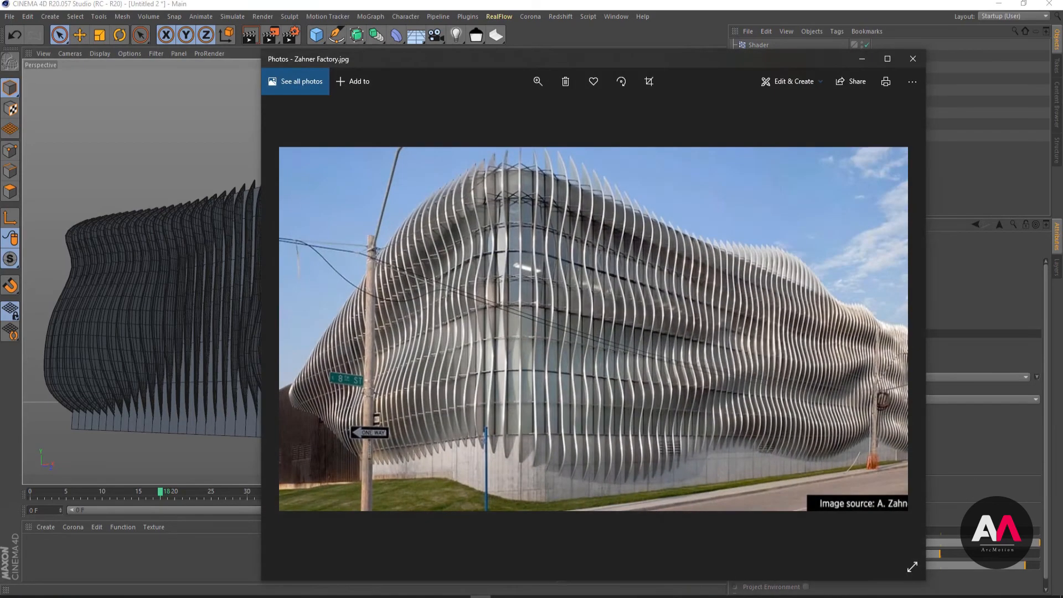
left_click_drag(732, 54, 672, 33)
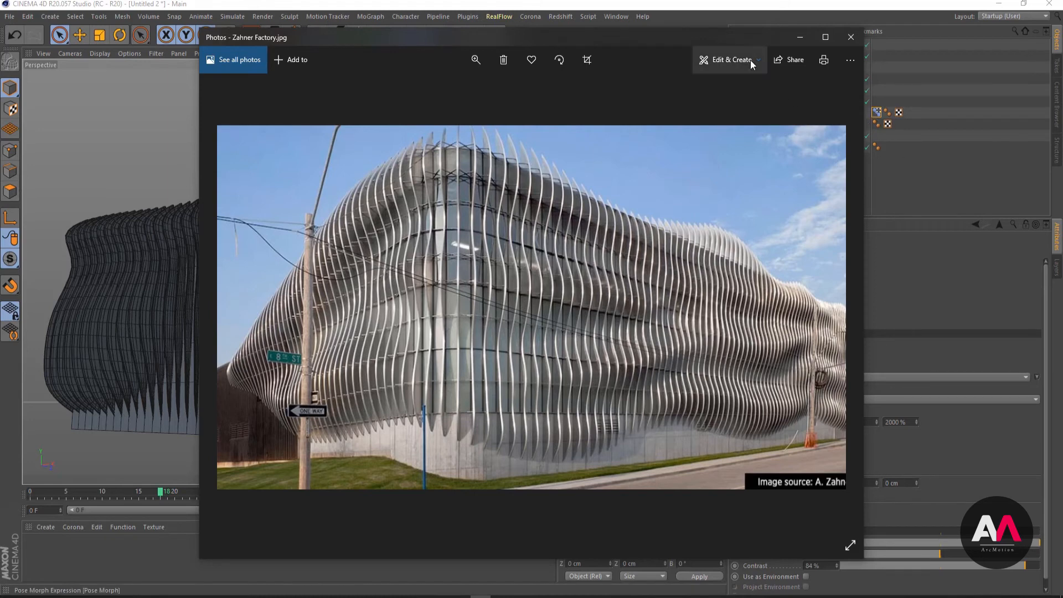
left_click_drag(755, 38, 647, 55)
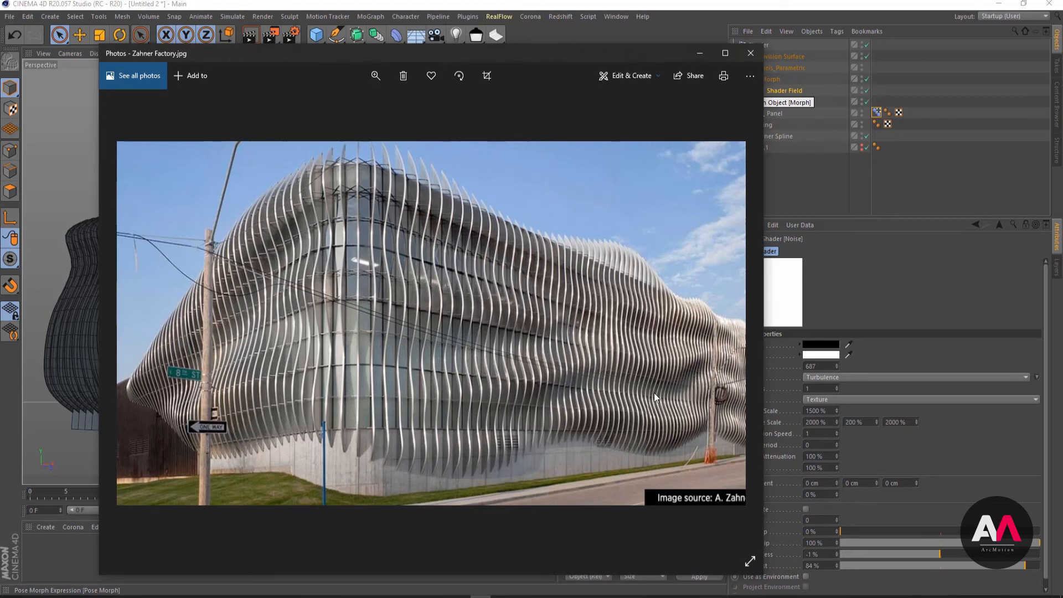
left_click(699, 53)
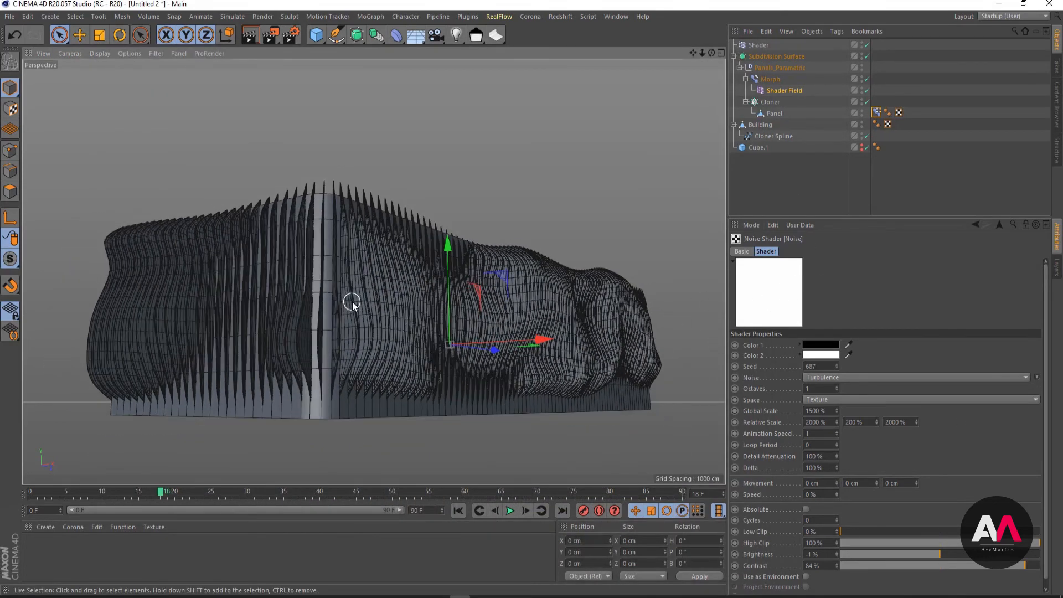
- Set the Y relative scale of the Shader Field's noise to 500%
left_click(861, 422)
key("Return")
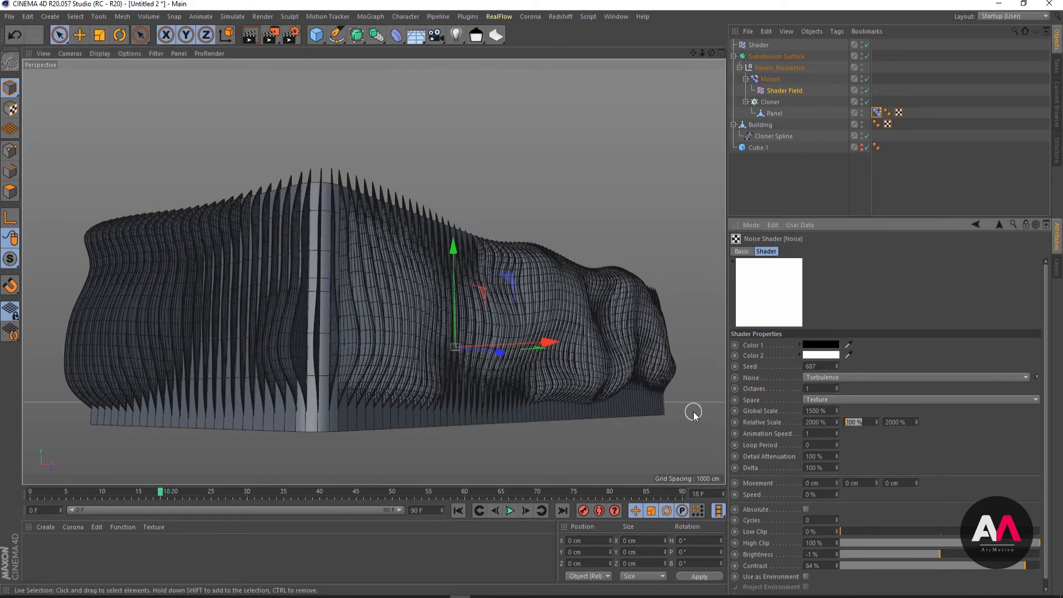
type("1")
key("BackSpace")
type("500")
key("Return")
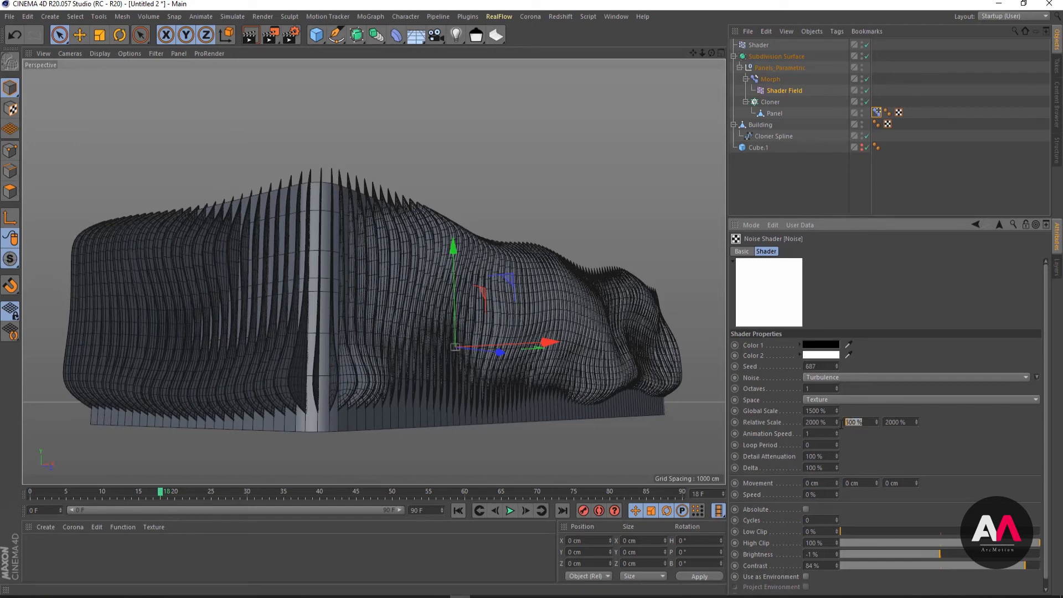
- Set the noise's X and Z relative scale to 6000%
double_click(818, 421)
type("6000")
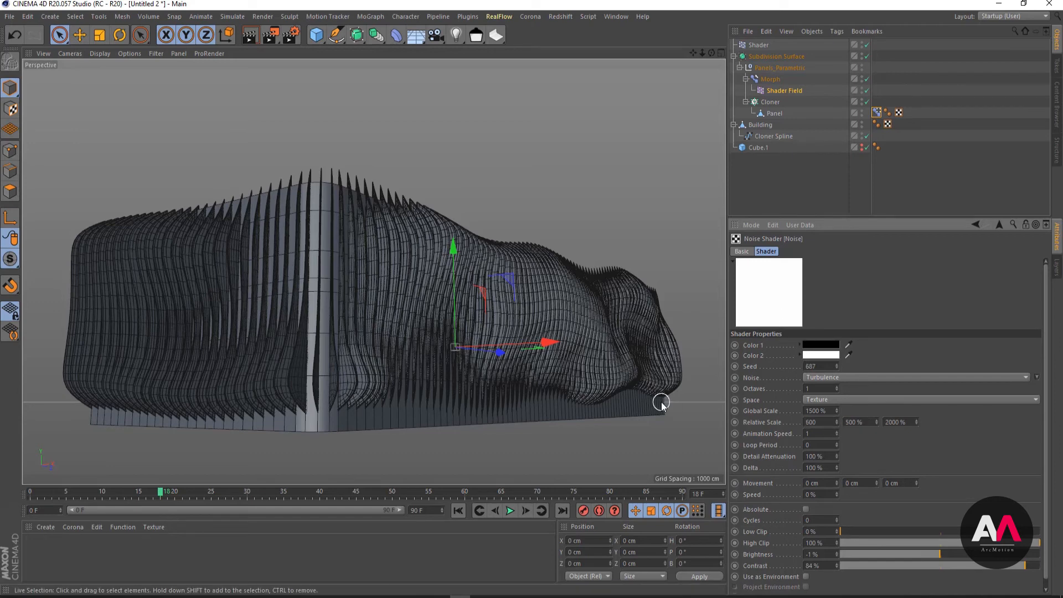
key("Return")
double_click(897, 422)
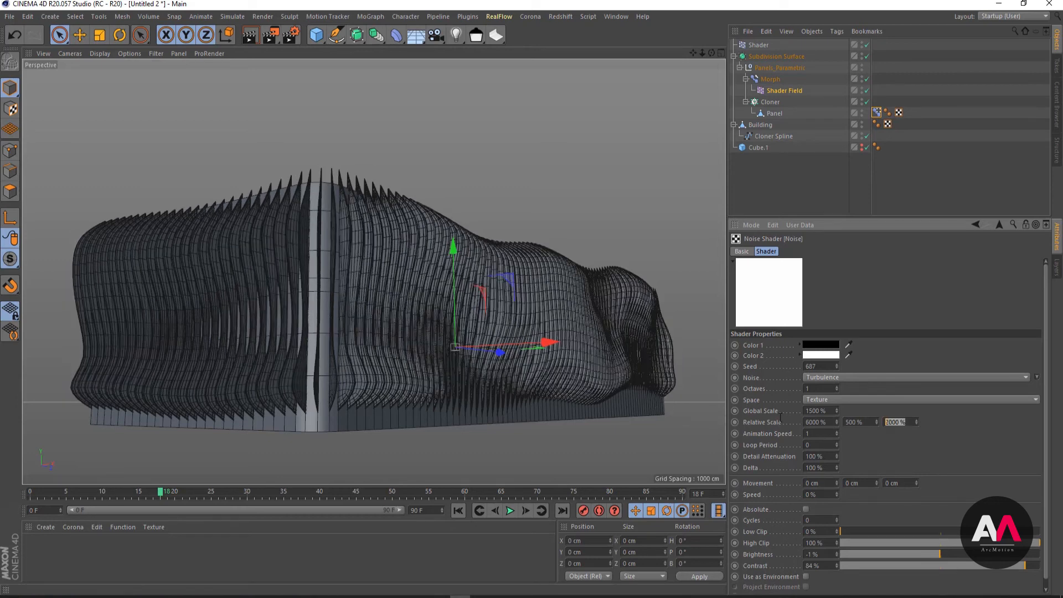
type("6000")
key("Return")
- Step the seed of the Shader Field's noise up to 691
left_click(837, 364)
left_click(837, 365)
left_click(836, 364)
left_click(836, 365)
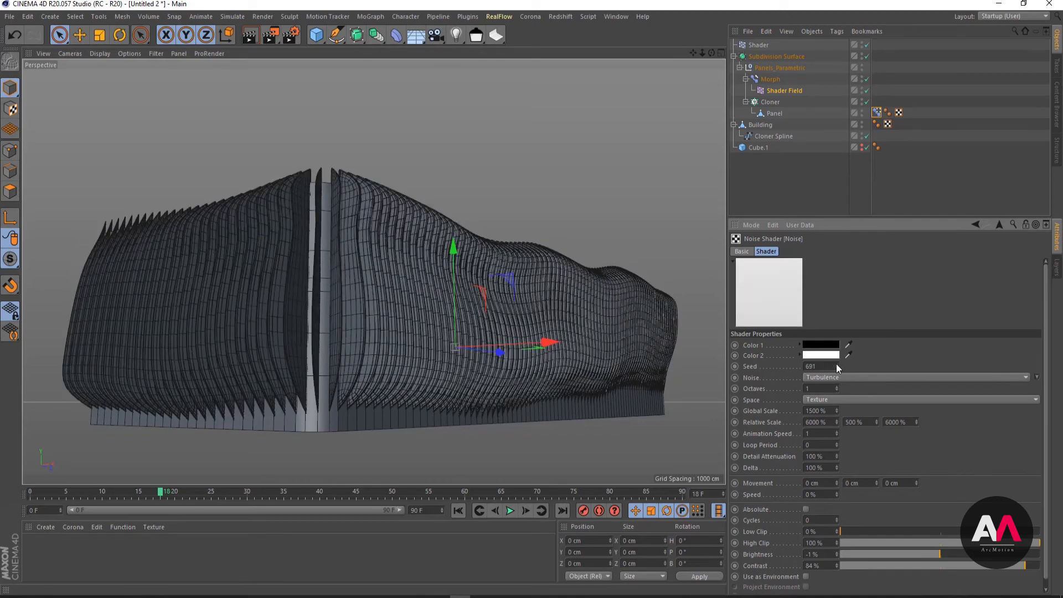
- Lower the noise seed to 690 and reduce its contrast to 77%
left_click(836, 368)
mouse_move(1013, 568)
left_mouse_down()
mouse_move(941, 565)
mouse_move(1048, 563)
mouse_move(1018, 562)
left_mouse_up()
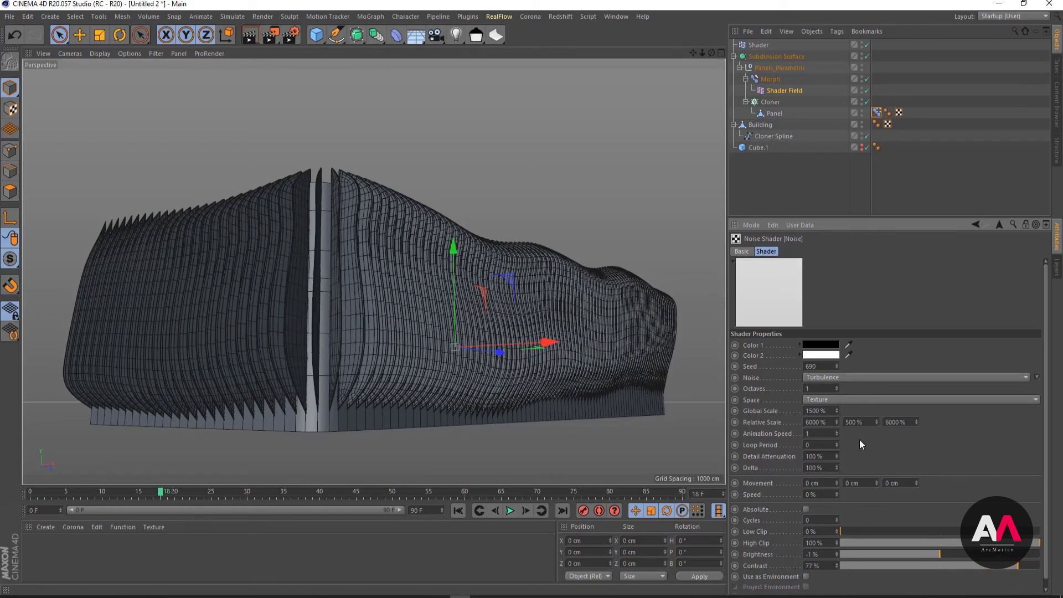
- Set the noise's X relative scale to 5000%
left_click(828, 422)
type("5000")
key("Return")
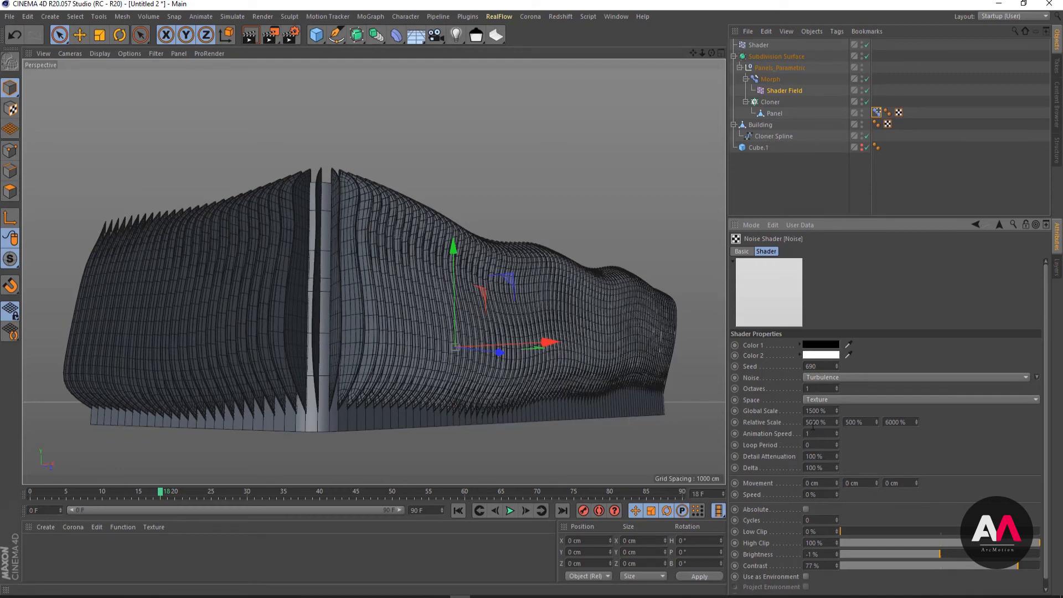
- Set the noise's X and Z relative scale to 2500%
left_click(827, 421)
type("28")
key("BackSpace")
type("500")
key("Return")
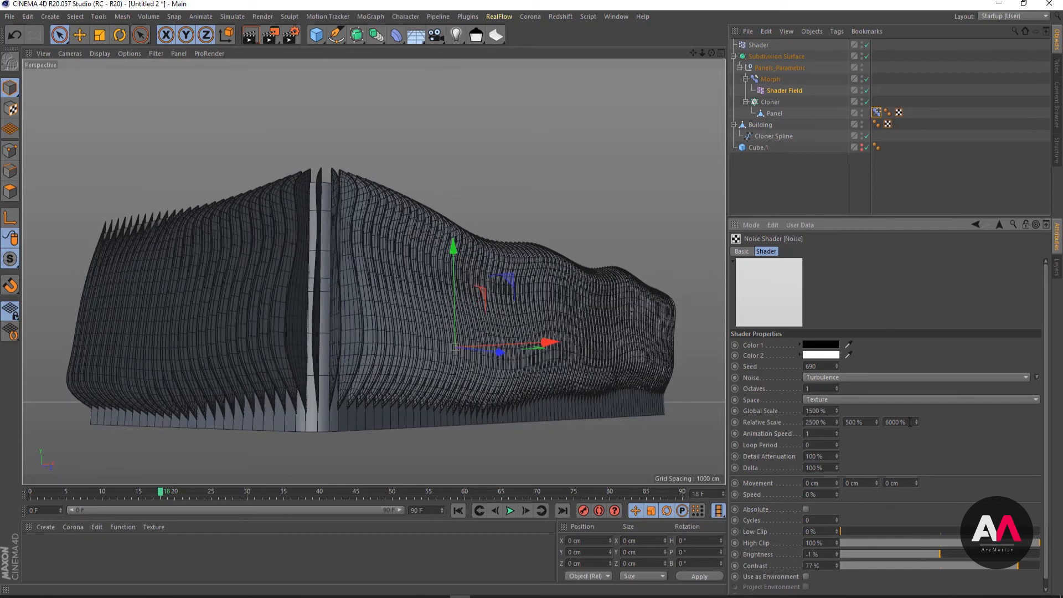
double_click(910, 422)
type("2500")
key("Return")
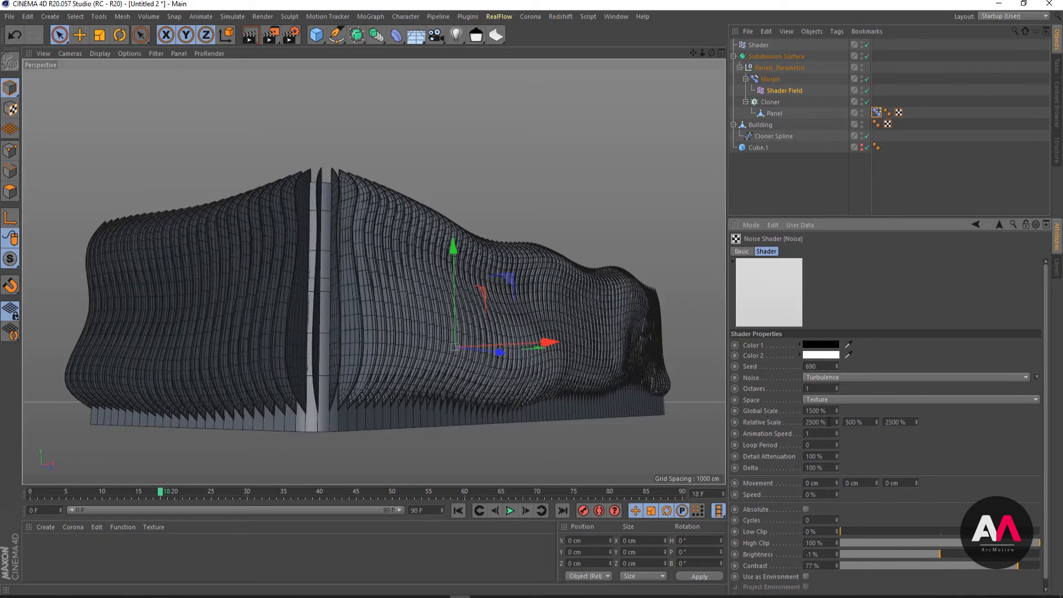
- Set the noise's X and Z relative scale to 2000%
double_click(825, 422)
type("2000")
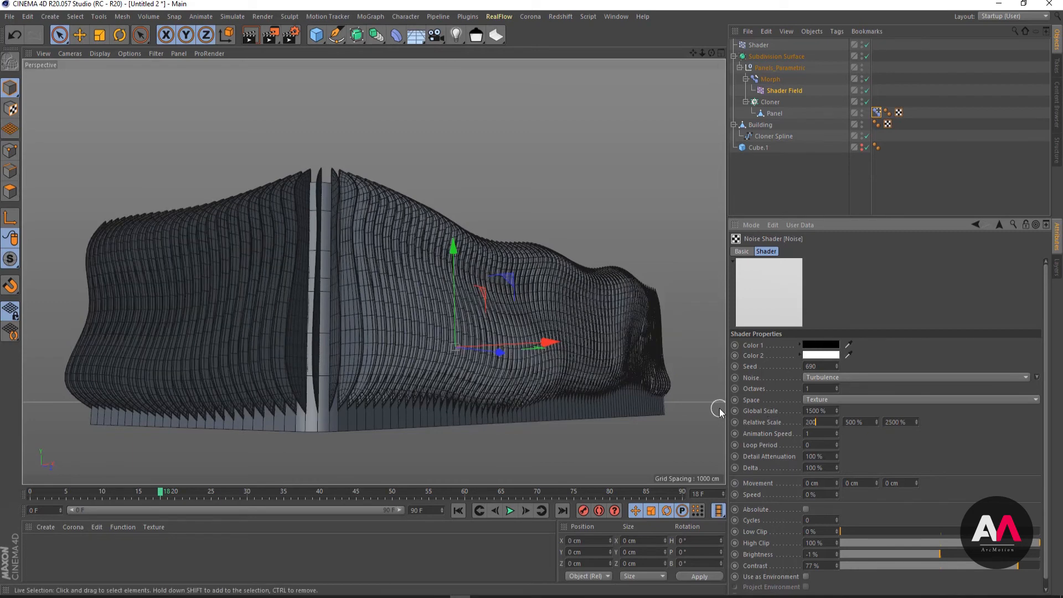
key("Return")
double_click(908, 423)
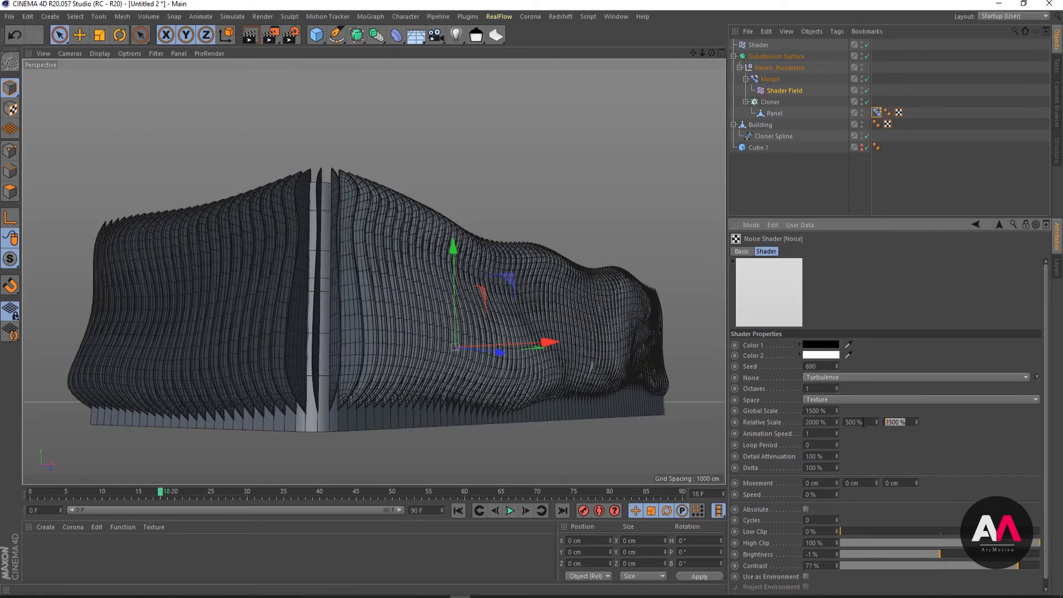
type("2000")
key("Return")
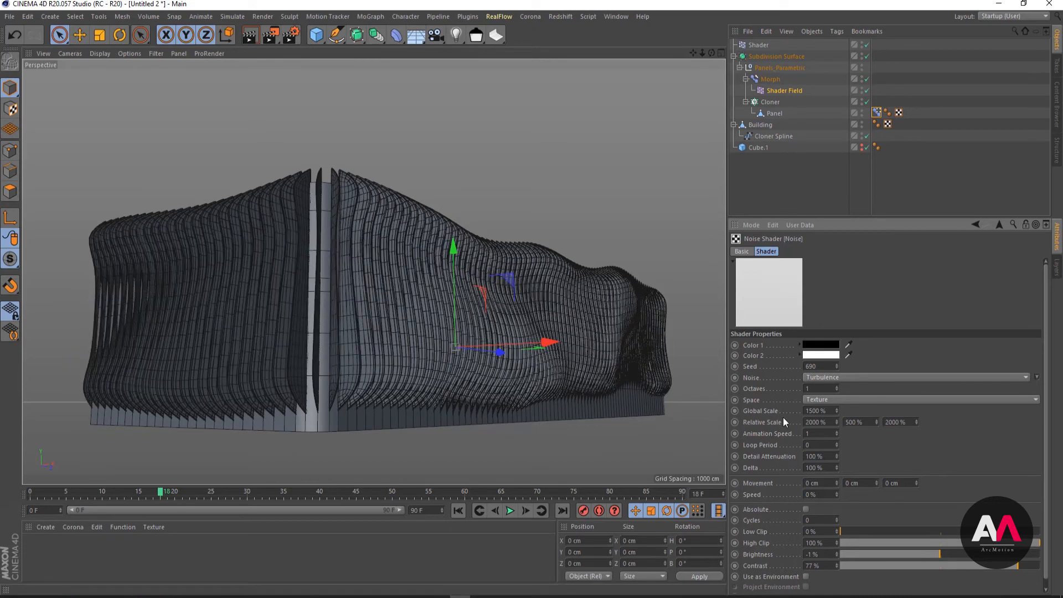
- Set the noise seed to 691 and raise its contrast to about 85%
left_click(836, 365)
left_click(836, 364)
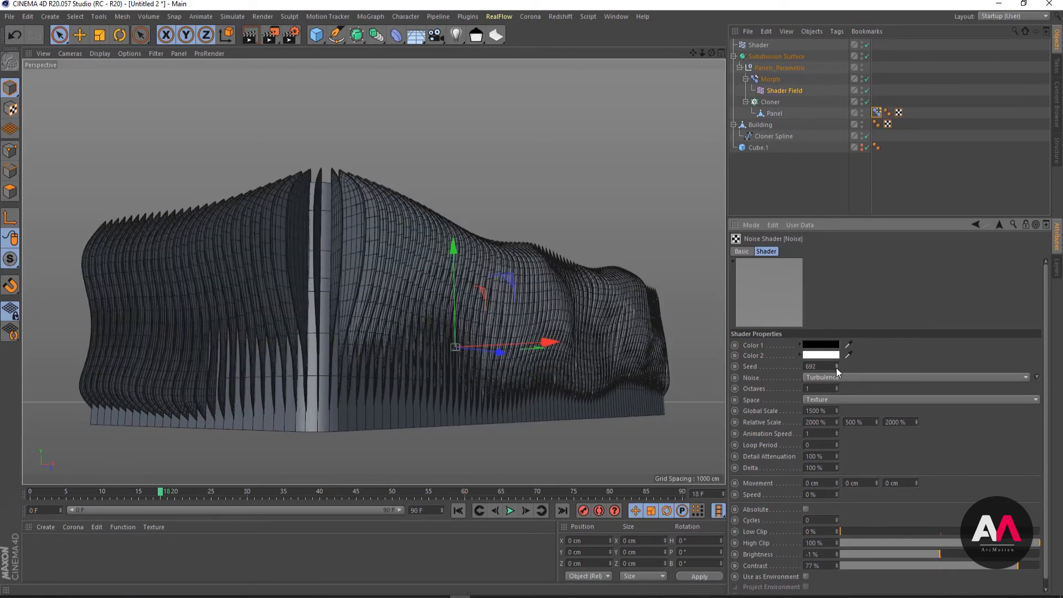
left_click(836, 368)
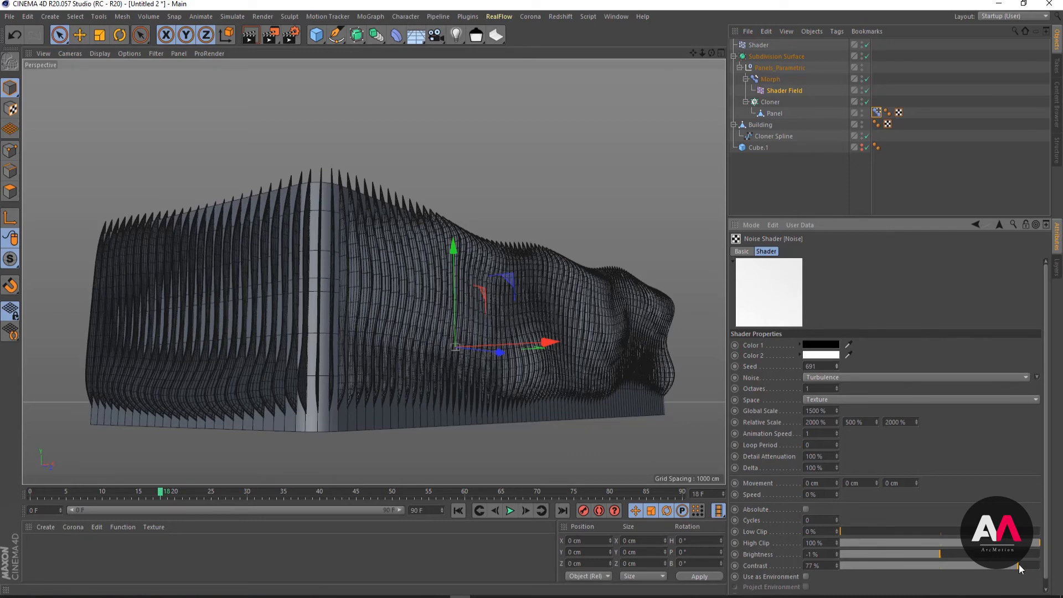
left_click_drag(1019, 563, 1026, 565)
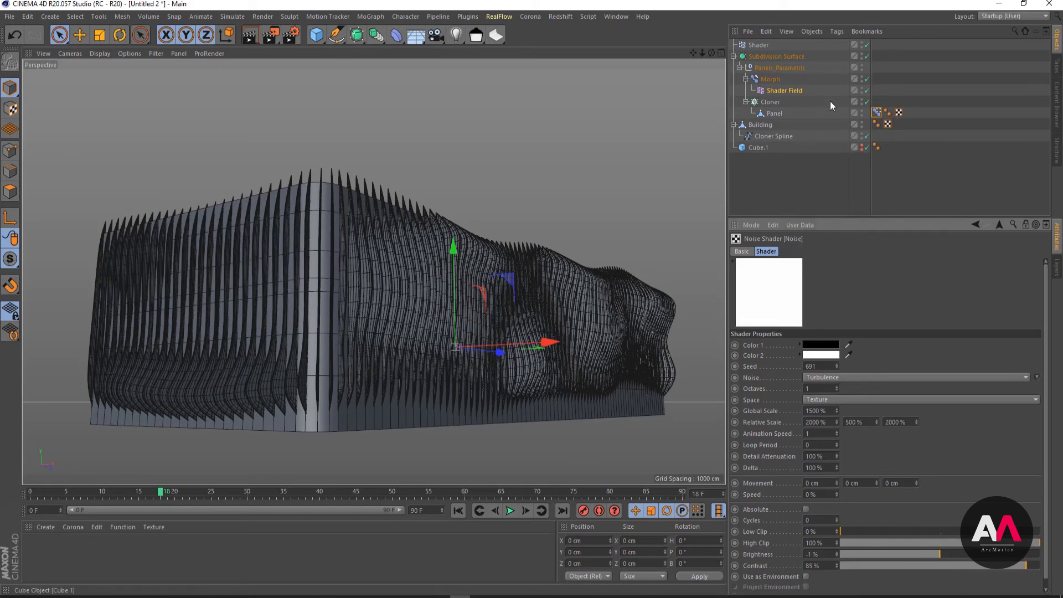
- Open the Shader Field's remapping settings and lengthen the contour curve's end-point tangent to about X -0.548, making it nearly flat
left_click(793, 92)
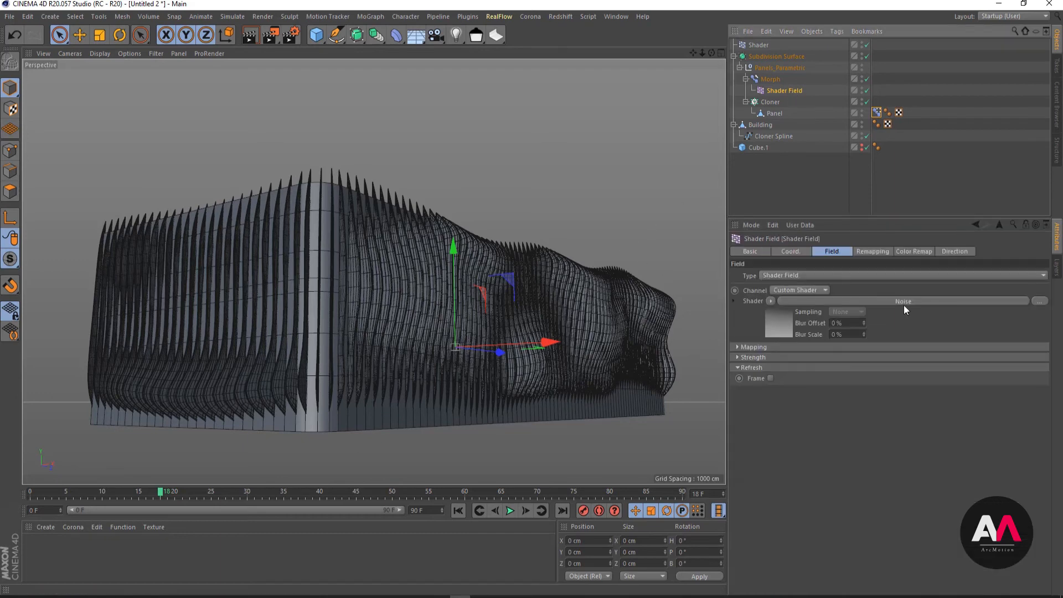
left_click(880, 251)
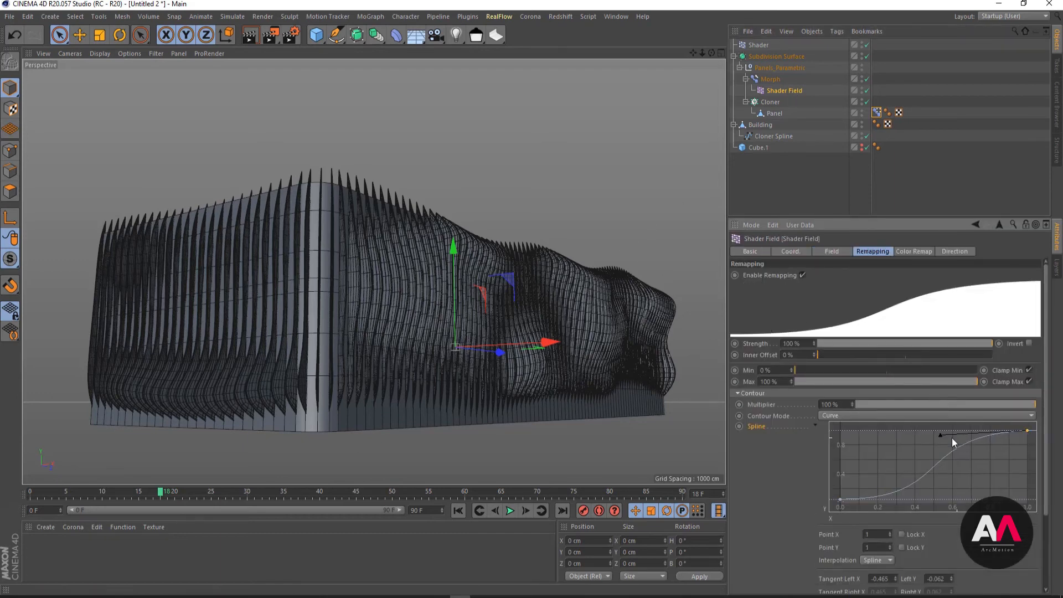
left_click_drag(942, 435, 925, 434)
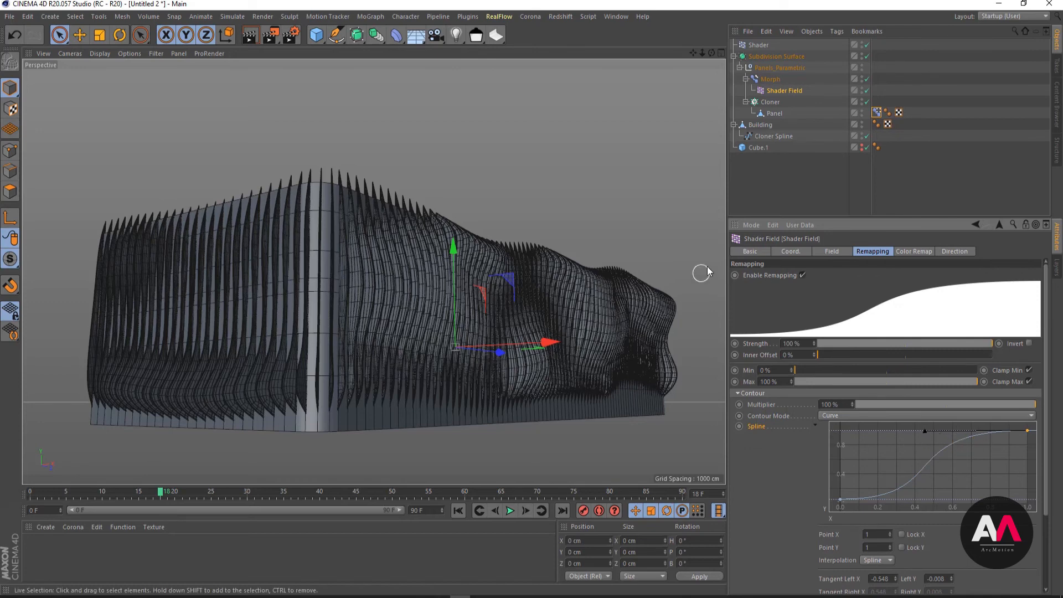
left_click_drag(926, 431, 926, 435)
left_click(840, 499)
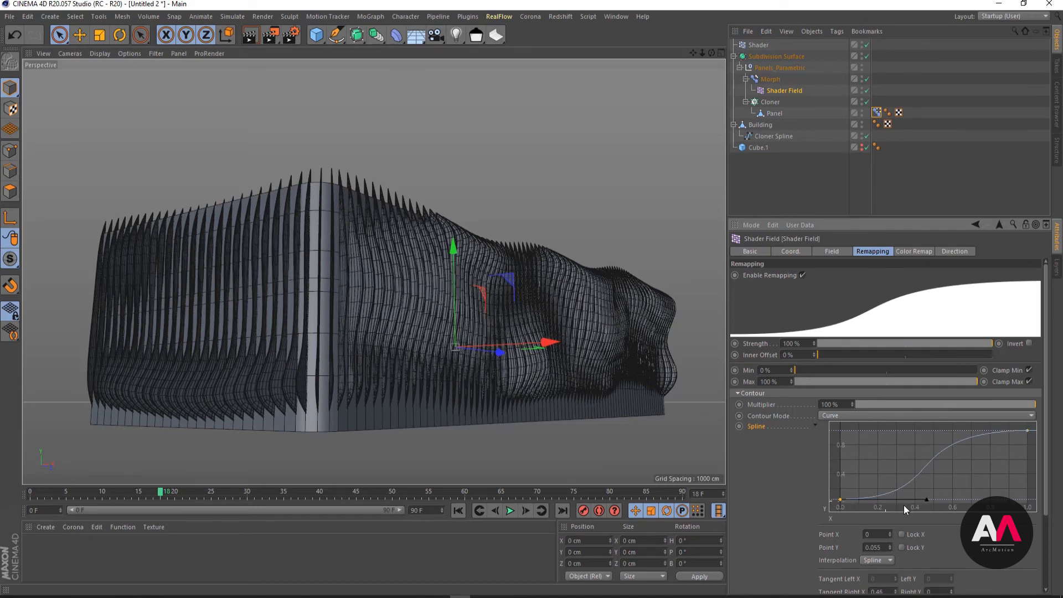
- Lower the contour curve's end point to about Y 0.414 with a steep tangent (about -0.332, 0.914), and raise the start point to about Y 0.117
left_click_drag(1028, 435, 1028, 458)
left_click_drag(922, 455, 1029, 475)
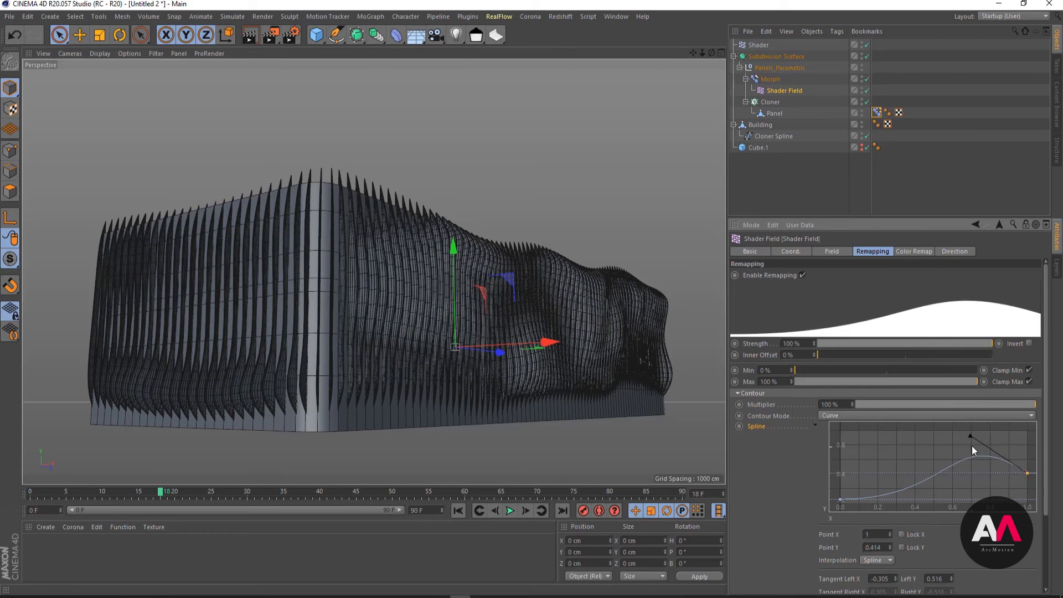
left_click_drag(969, 429, 965, 406)
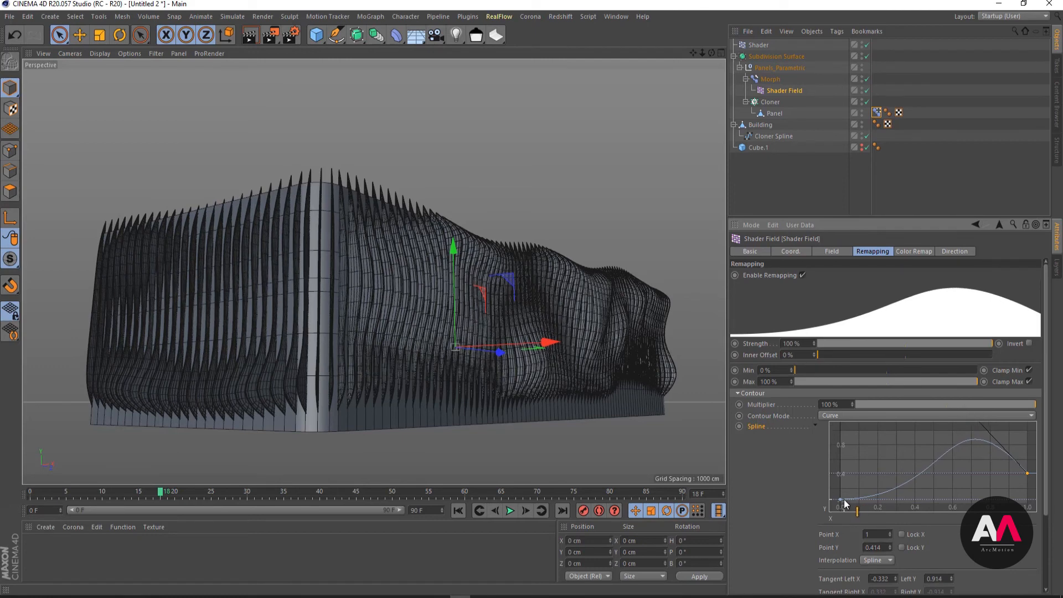
left_click_drag(840, 499, 840, 496)
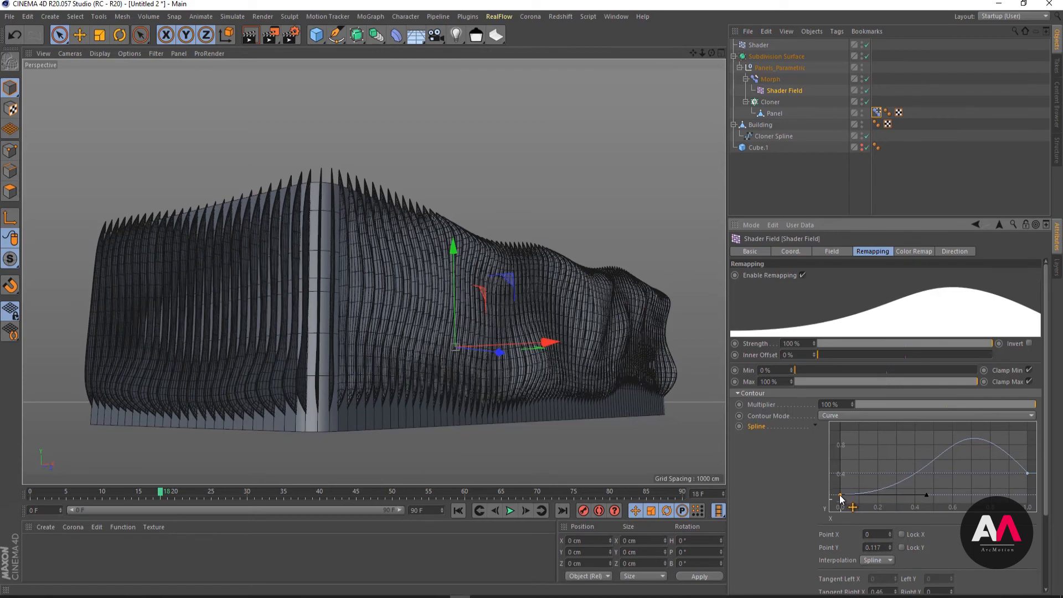
left_click(1028, 473)
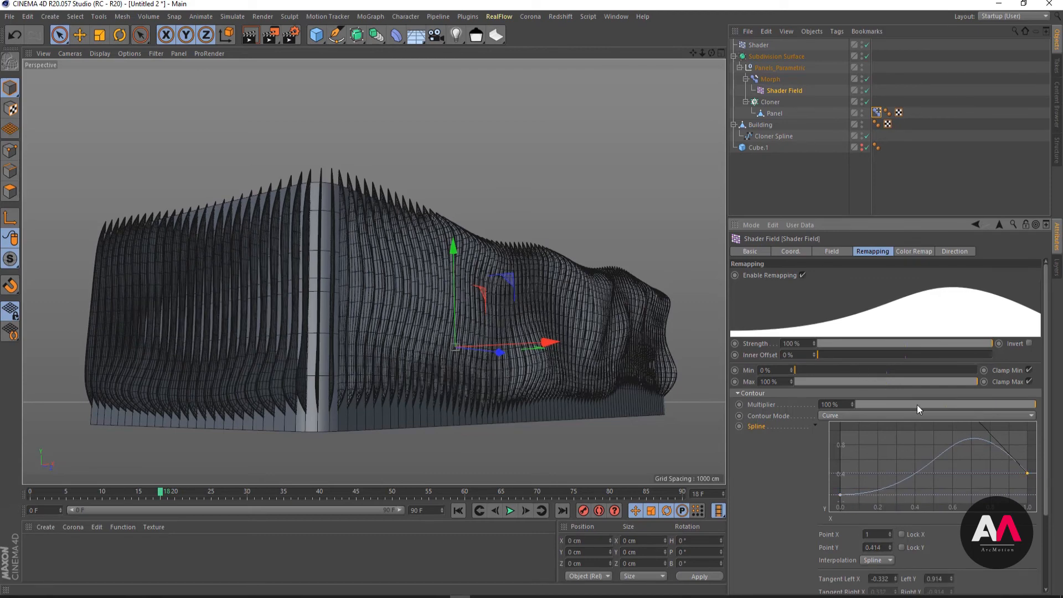
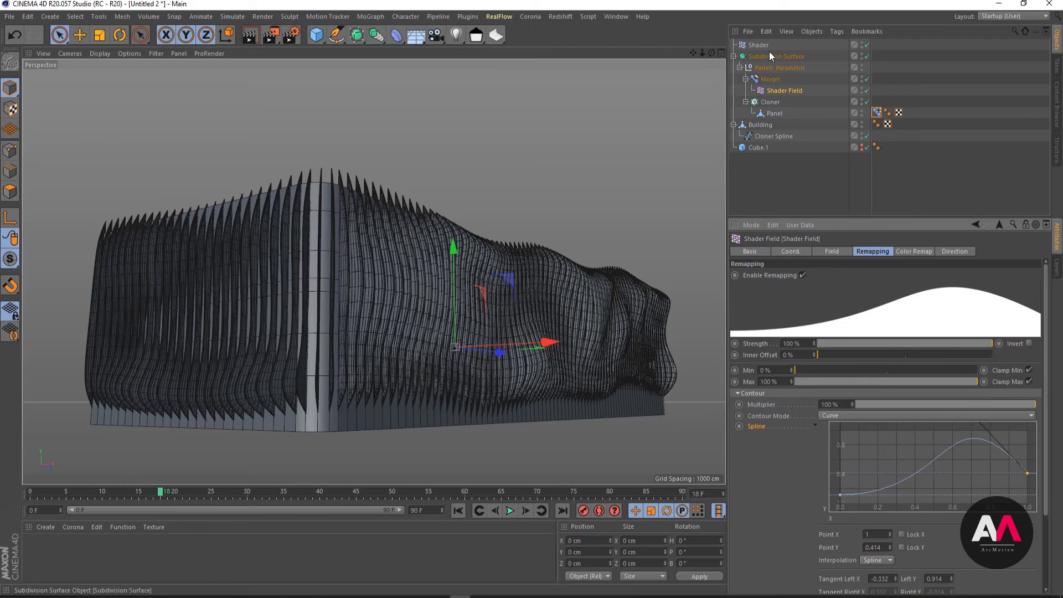
- Collapse the Subdivision Surface hierarchy and hide its fins in the viewport
left_click(734, 57)
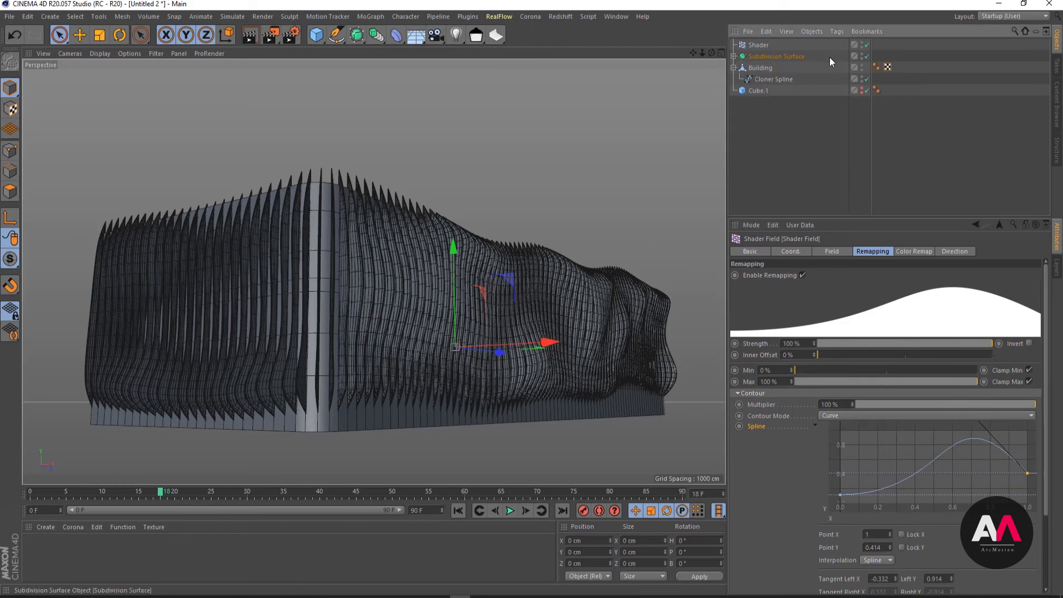
left_click(862, 54)
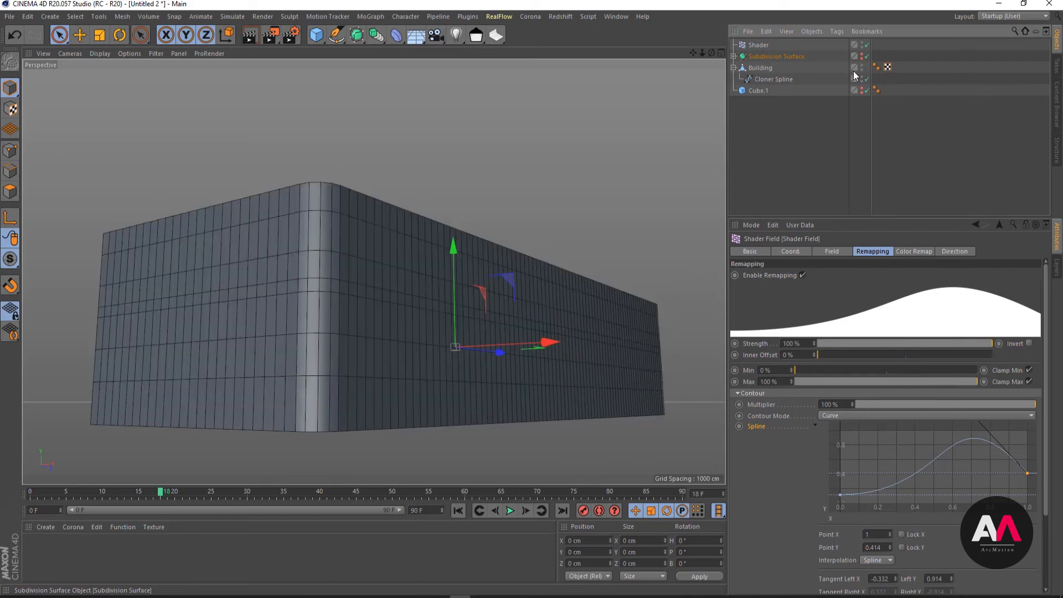
left_click(815, 160)
- Loop-select all of the Building's wall polygon rows above the bottom row, leaving the base row unselected
left_click(763, 67)
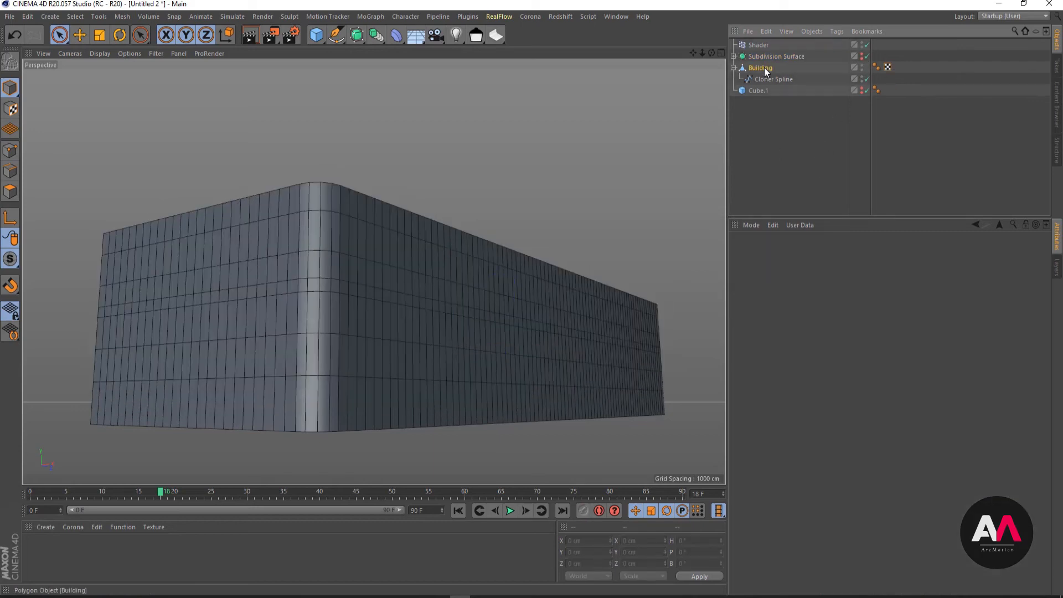
left_click(10, 190)
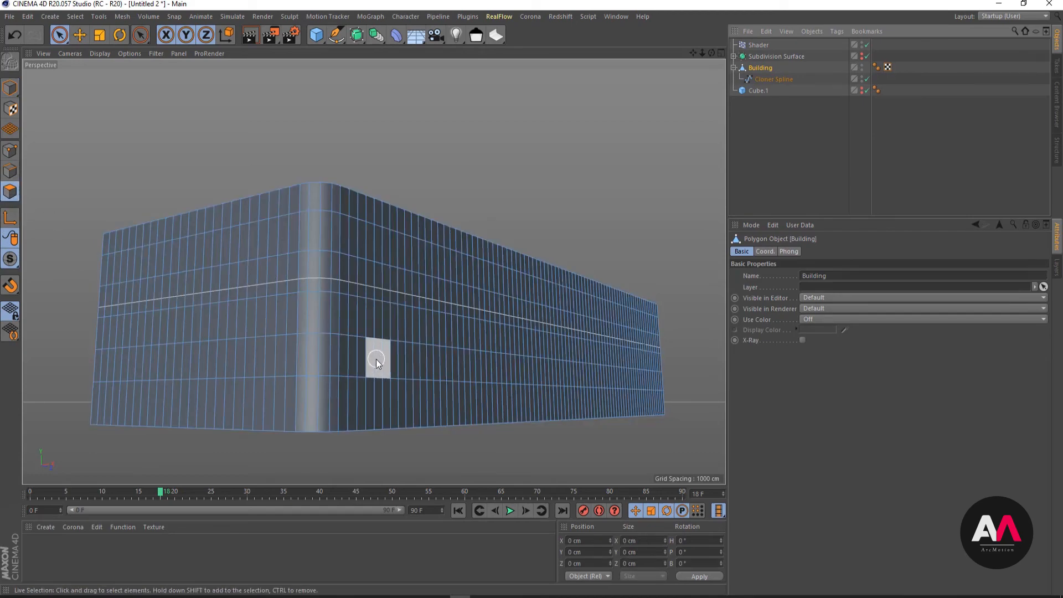
key("u")
key("l")
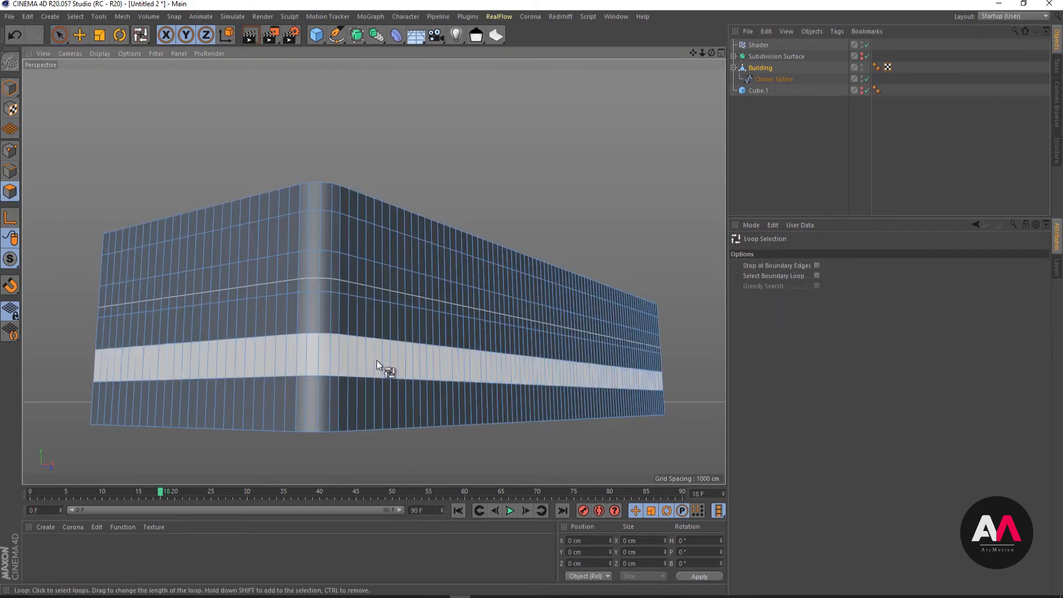
left_click(377, 360)
mouse_move(384, 317)
left_mouse_down("shift")
mouse_move(375, 316)
mouse_move(374, 277)
mouse_move(393, 223)
left_mouse_up("shift")
left_click(393, 222, "shift")
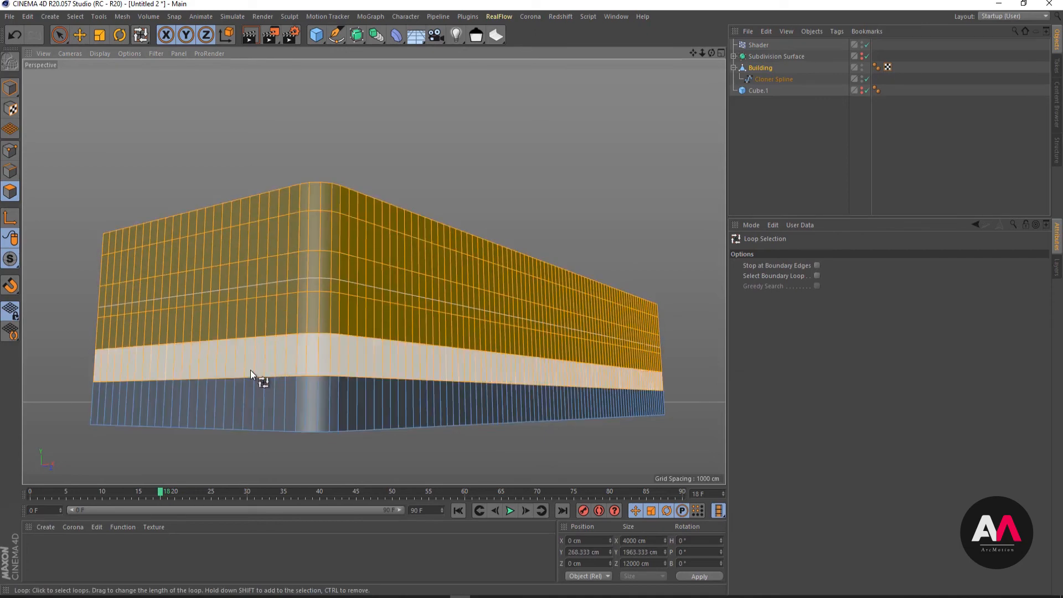
right_click_drag(270, 338, 328, 321, "alt")
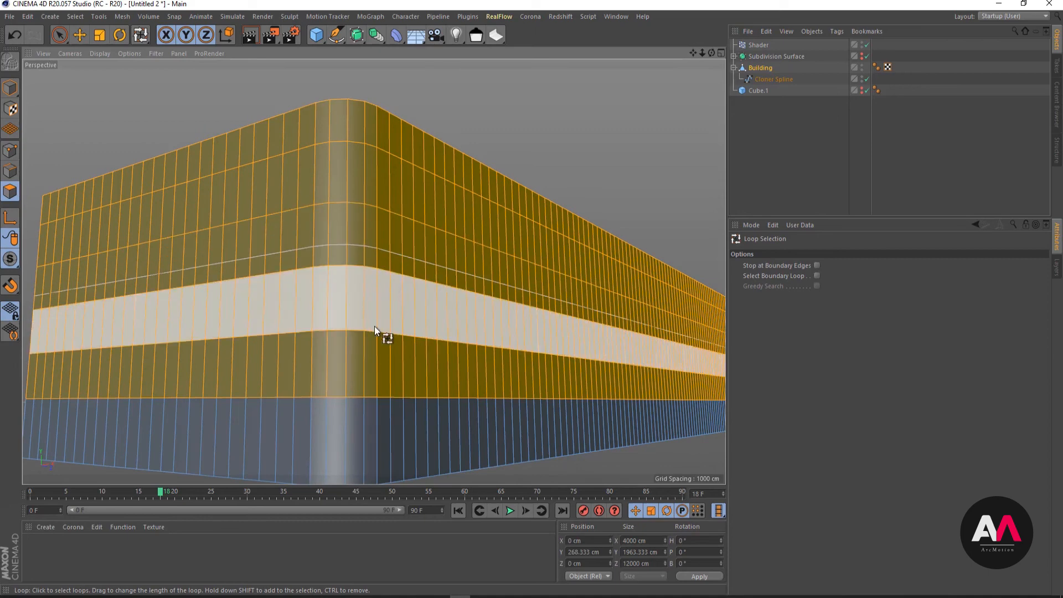
mouse_move(284, 346)
right_mouse_down("alt")
mouse_move(324, 367)
mouse_move(387, 291)
mouse_move(371, 299)
right_mouse_up("alt")
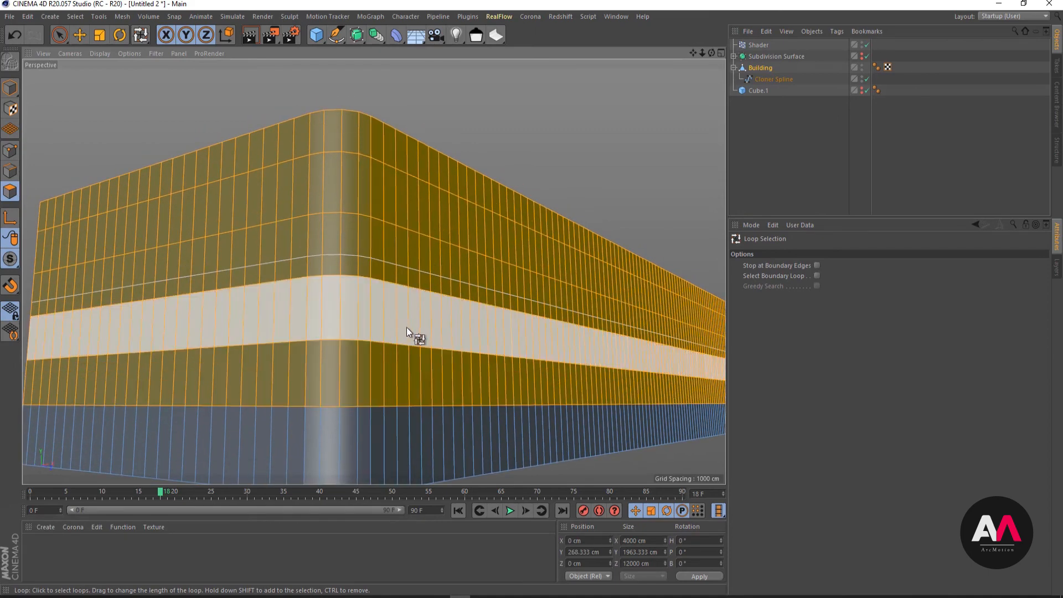
- Activate Extrude Inner for the selected wall polygons and turn off Preserve Groups
right_click(386, 332)
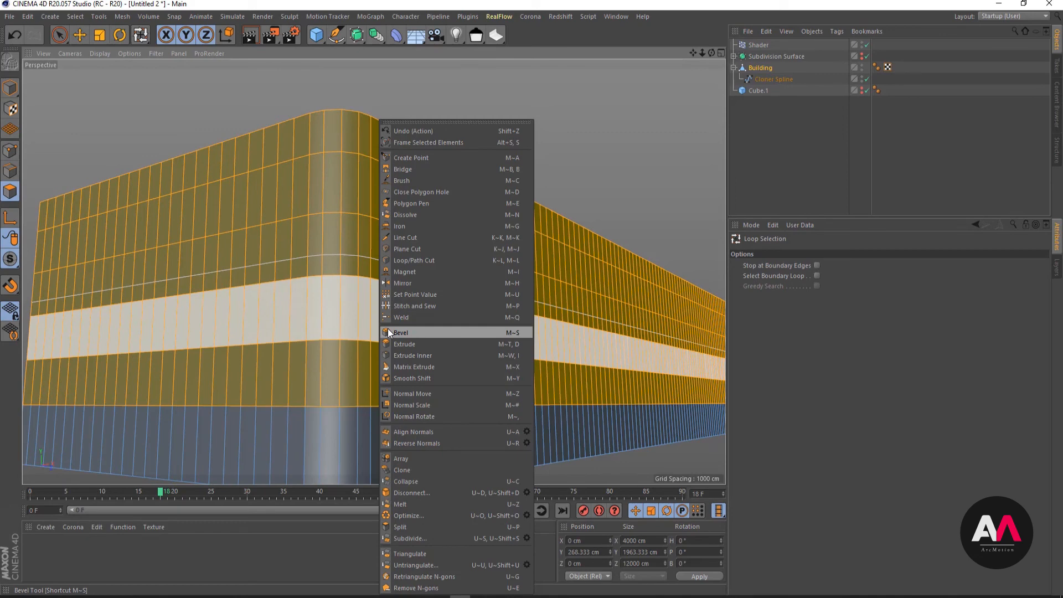
left_click(434, 356)
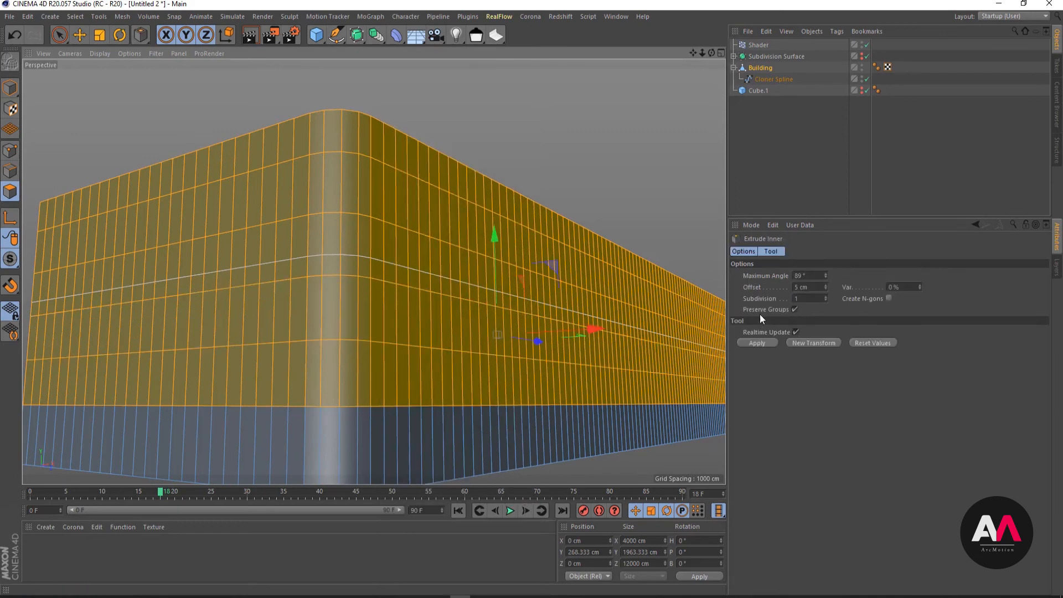
left_click(795, 310)
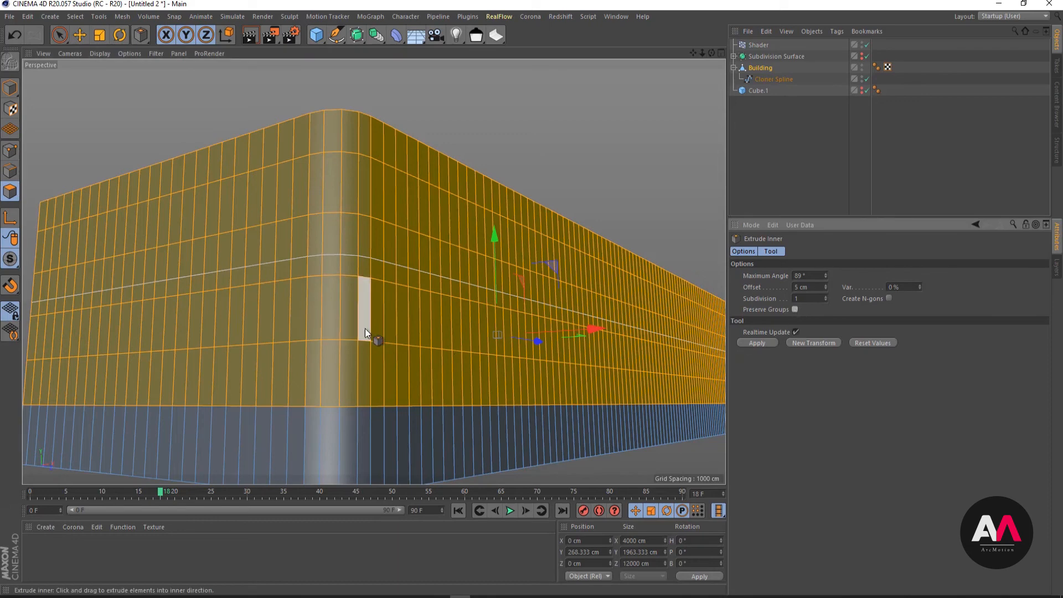
scroll(364, 328, "up", 3)
right_click_drag(406, 310, 416, 308, "alt")
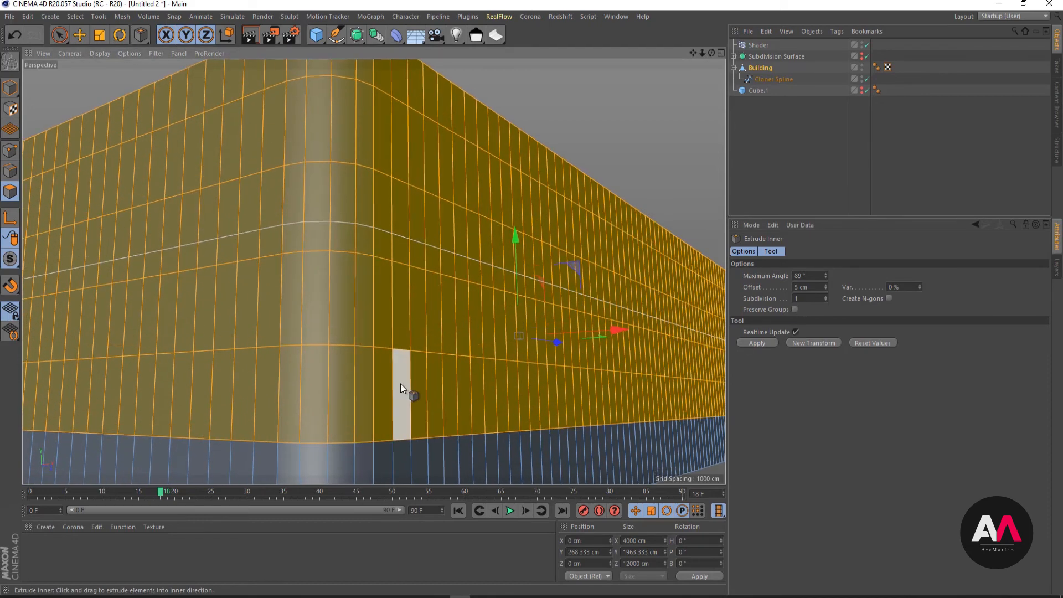
left_click_drag(401, 384, 413, 383)
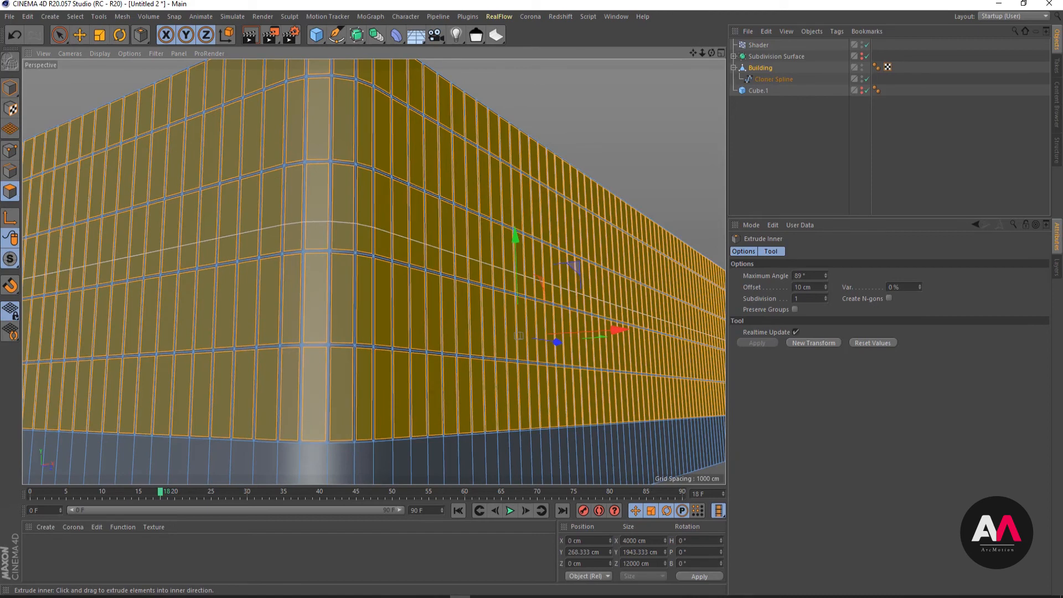
left_click(10, 36)
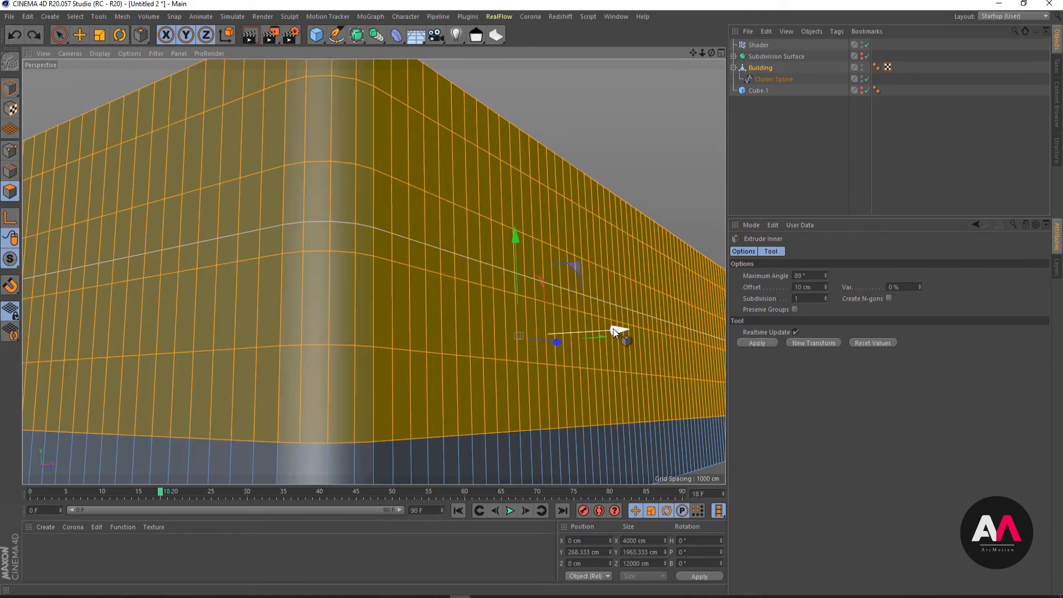
- Extrude the selected wall polygons inward as one group with an offset of -40 cm
right_click(390, 352)
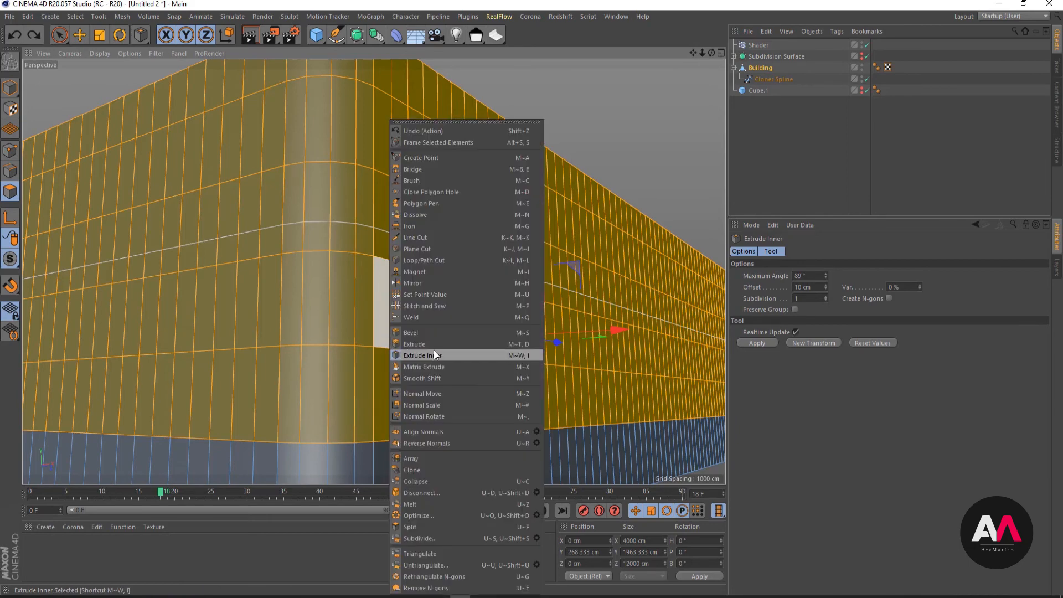
left_click(441, 345)
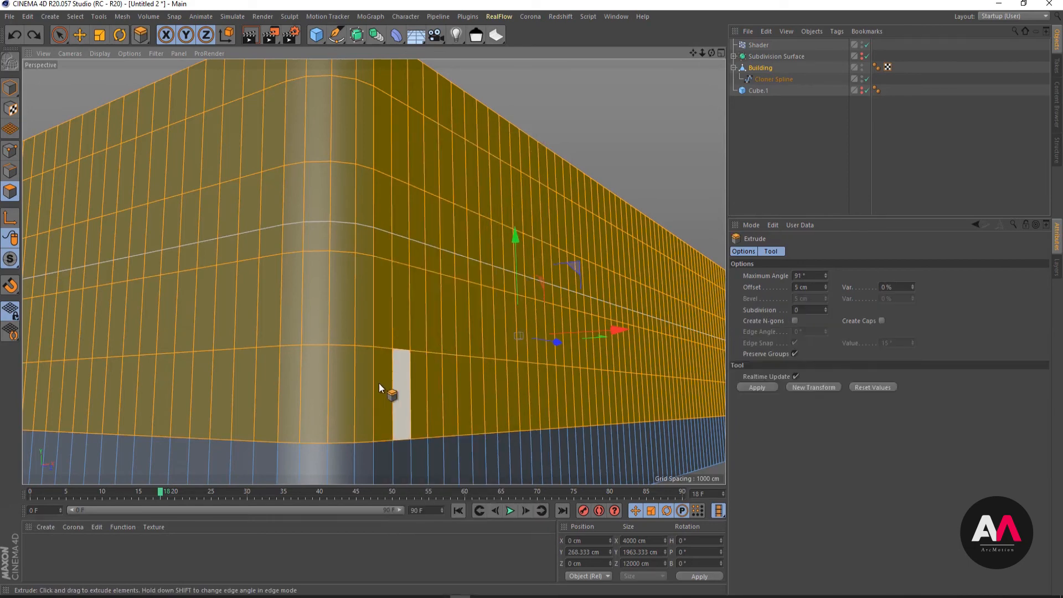
left_click_drag(382, 366, 366, 425, "alt")
left_click_drag(428, 361, 405, 361)
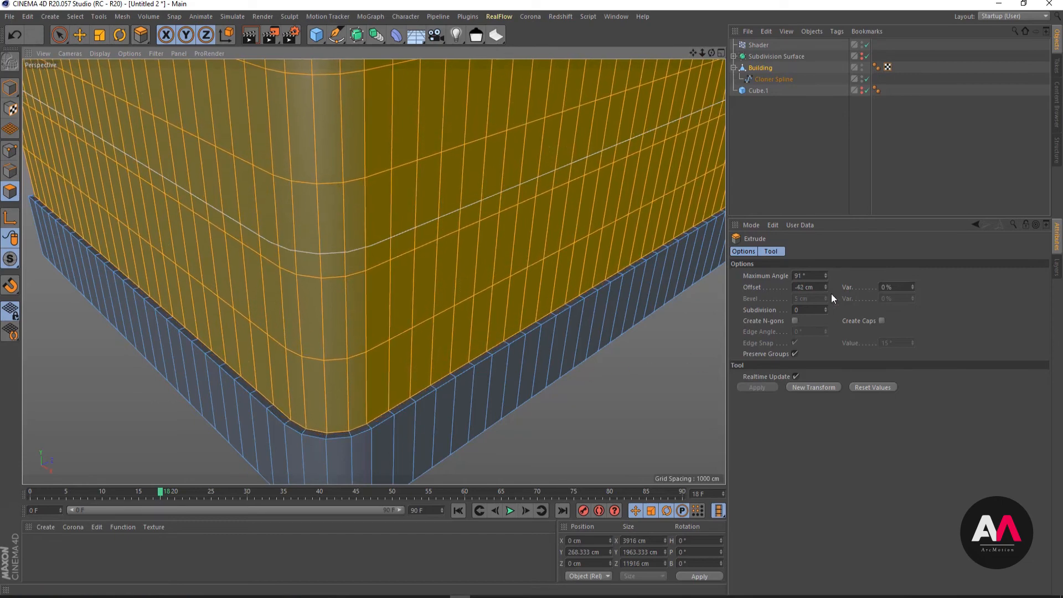
left_click_drag(815, 288, 622, 283)
key("BackSpace")
type("-40")
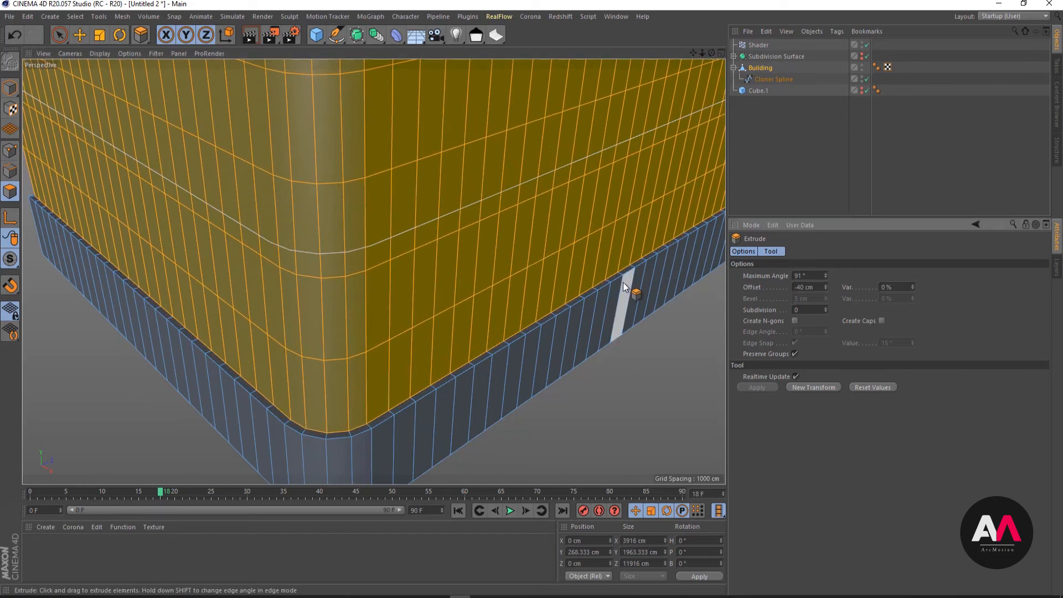
key("Return")
- Inset each recessed wall polygon individually with Extrude Inner at an offset of 5 cm
right_click(391, 288)
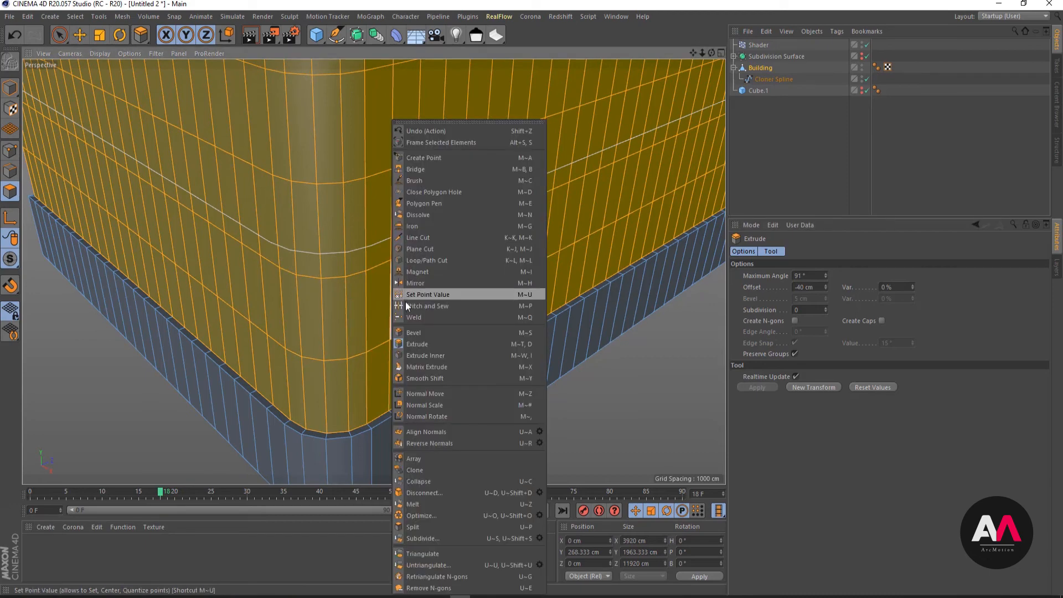
left_click(430, 355)
left_click_drag(427, 339, 443, 340)
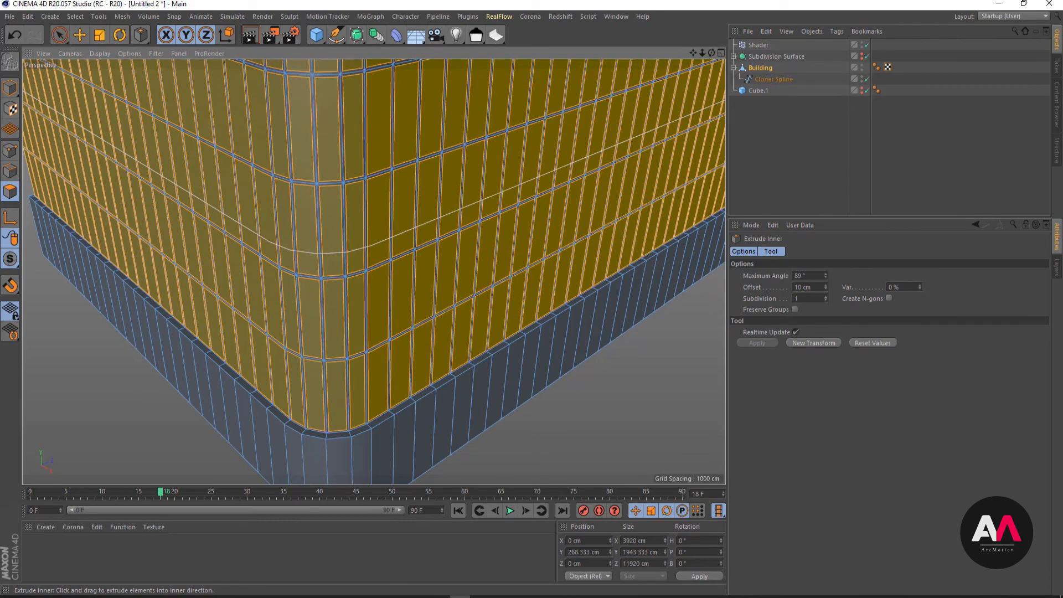
left_click_drag(816, 287, 676, 281)
type("5")
key("Return")
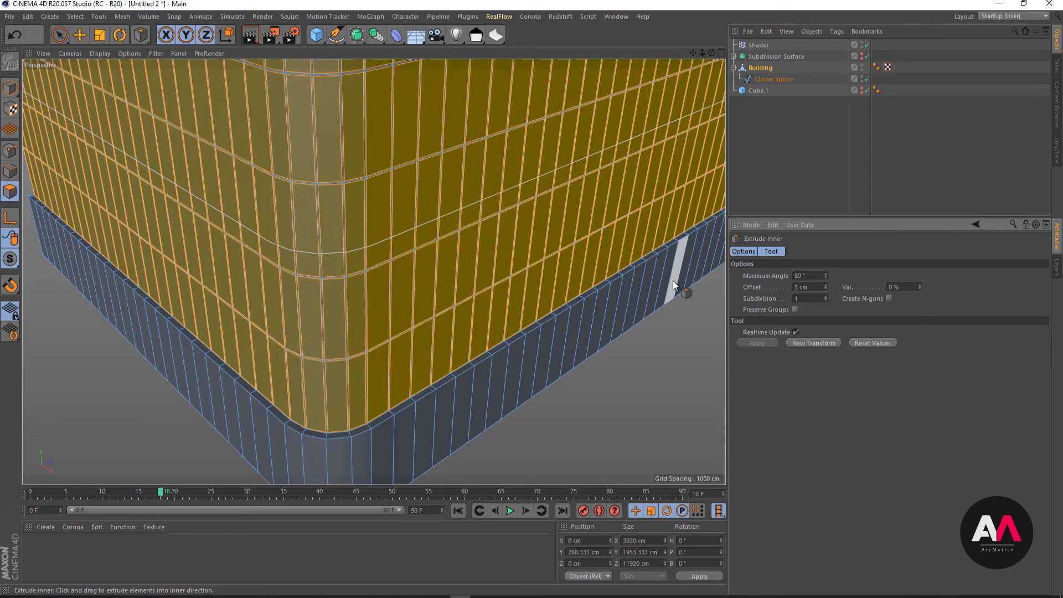
- Extrude the inset window panels inward with an offset of -8 cm
left_click_drag(328, 228, 326, 180, "alt")
right_click_drag(325, 180, 464, 136, "alt")
left_click_drag(335, 190, 263, 244, "alt")
right_click_drag(264, 244, 294, 227, "alt")
left_click_drag(294, 227, 289, 269, "alt")
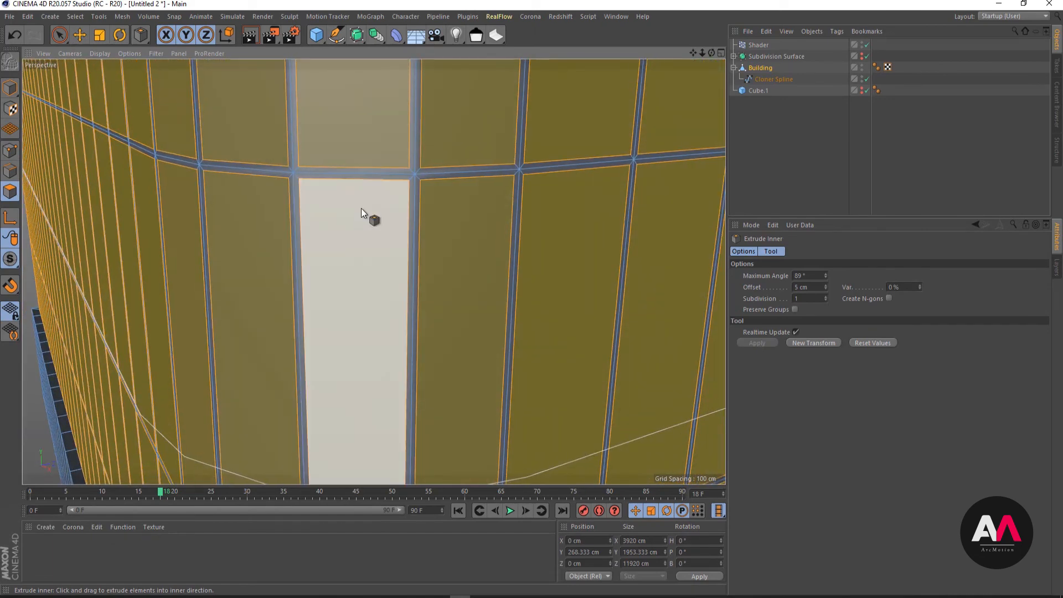
right_click_drag(361, 209, 331, 310, "alt")
right_click(345, 302)
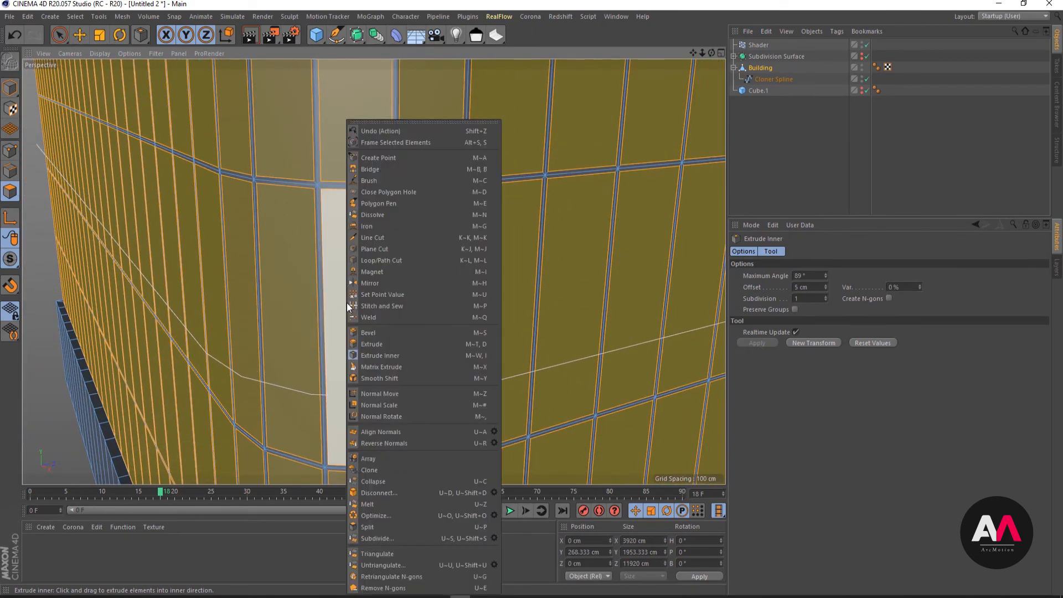
left_click(384, 347)
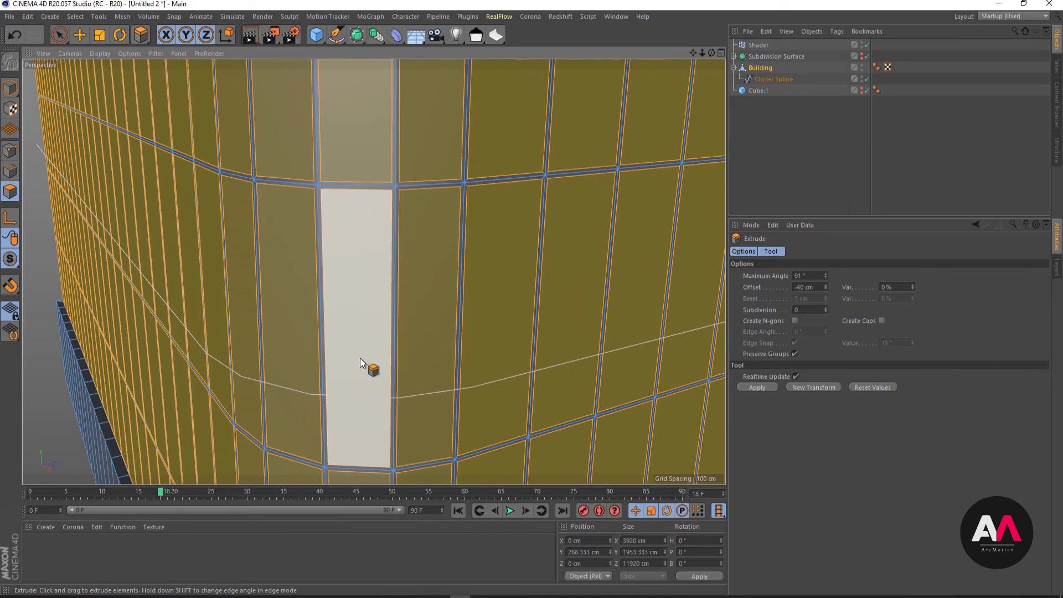
left_click_drag(359, 357, 348, 357)
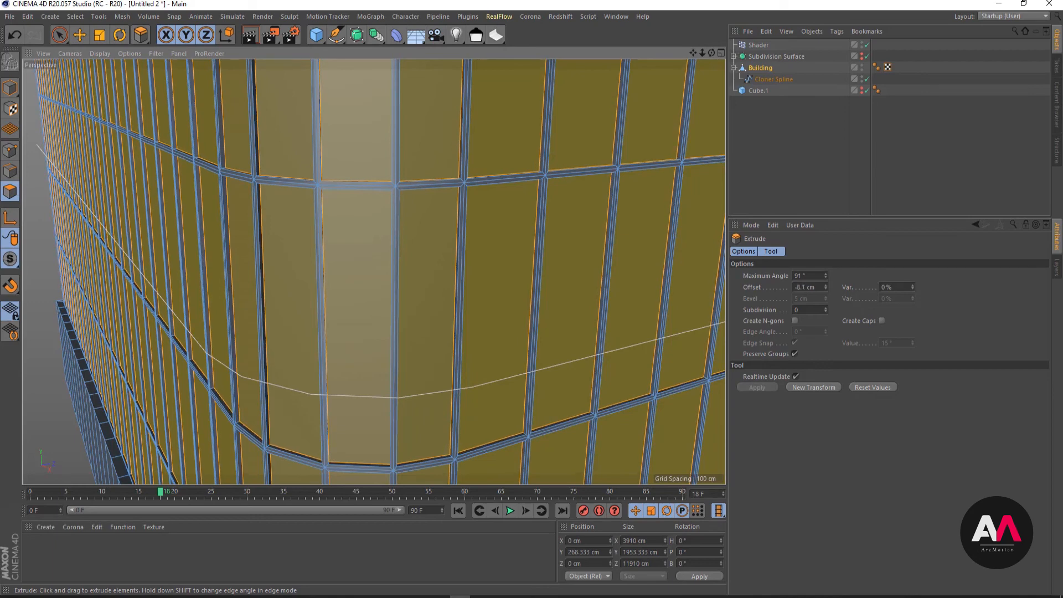
double_click(804, 287)
key("BackSpace")
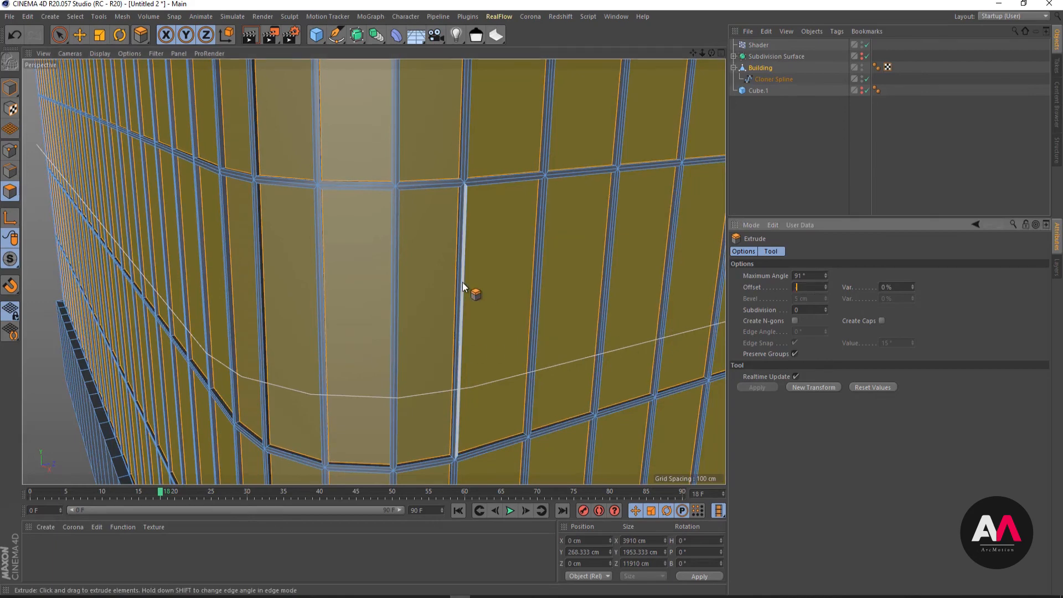
type("-8")
key("Return")
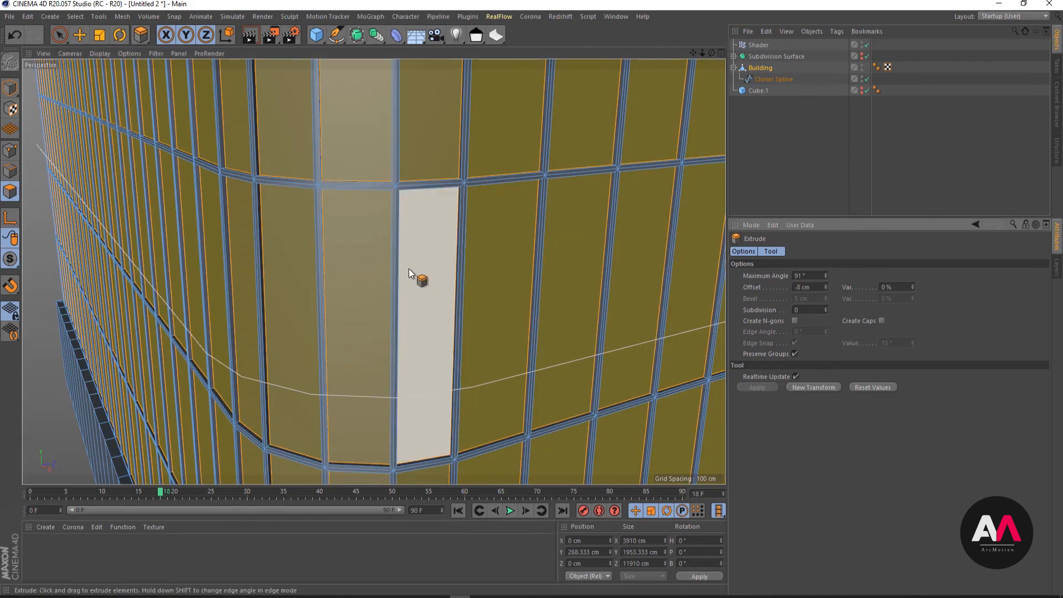
- Store the selected recessed window panels of the Building as a polygon selection named "Glass Poly"
right_click_drag(416, 191, 322, 265, "alt")
right_click_drag(445, 329, 451, 320, "alt")
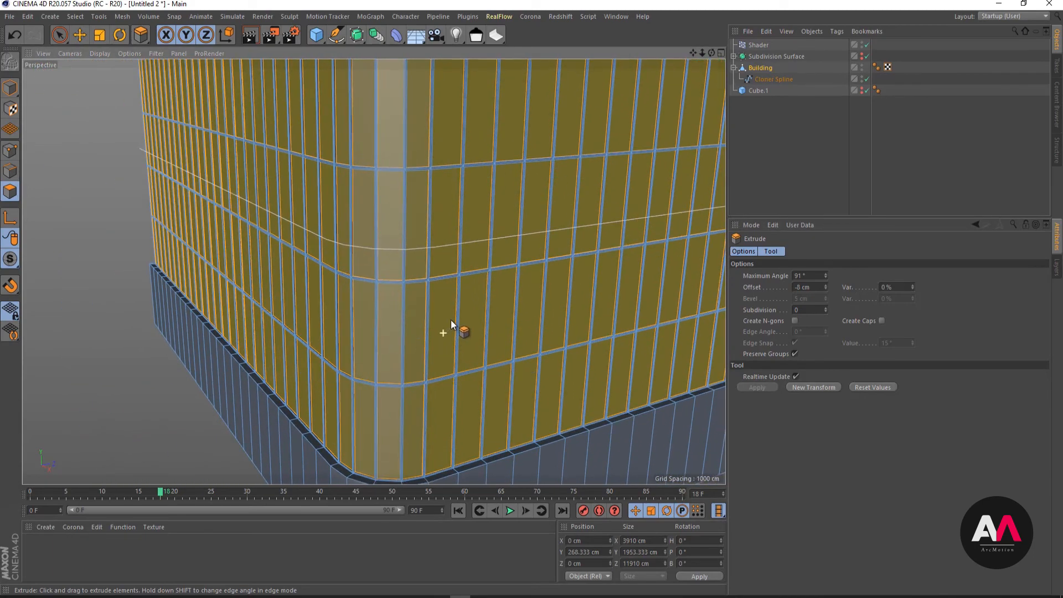
right_click_drag(438, 272, 460, 258, "alt")
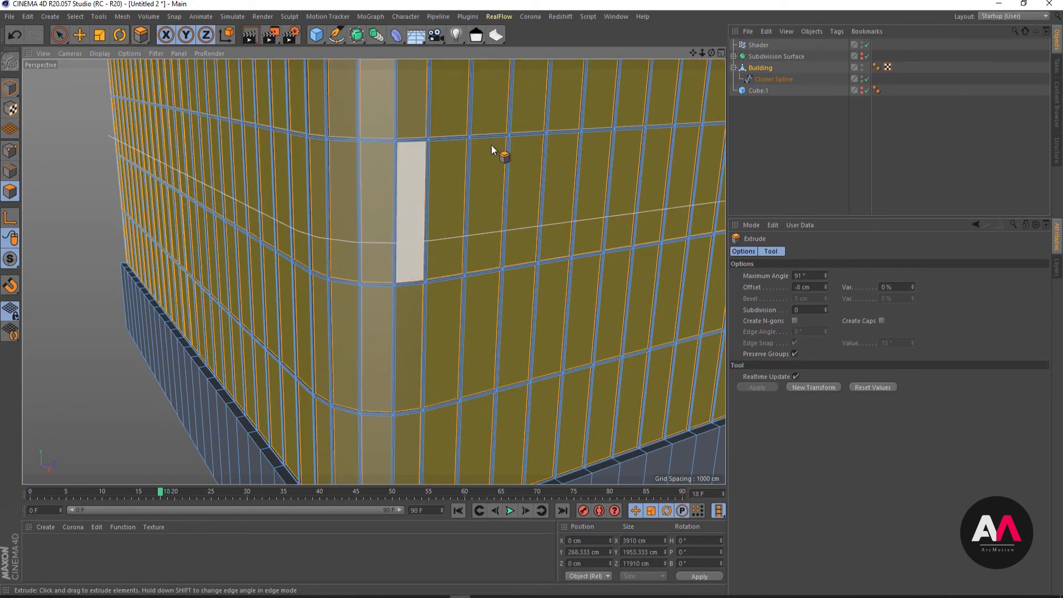
scroll(288, 294, "down", 5)
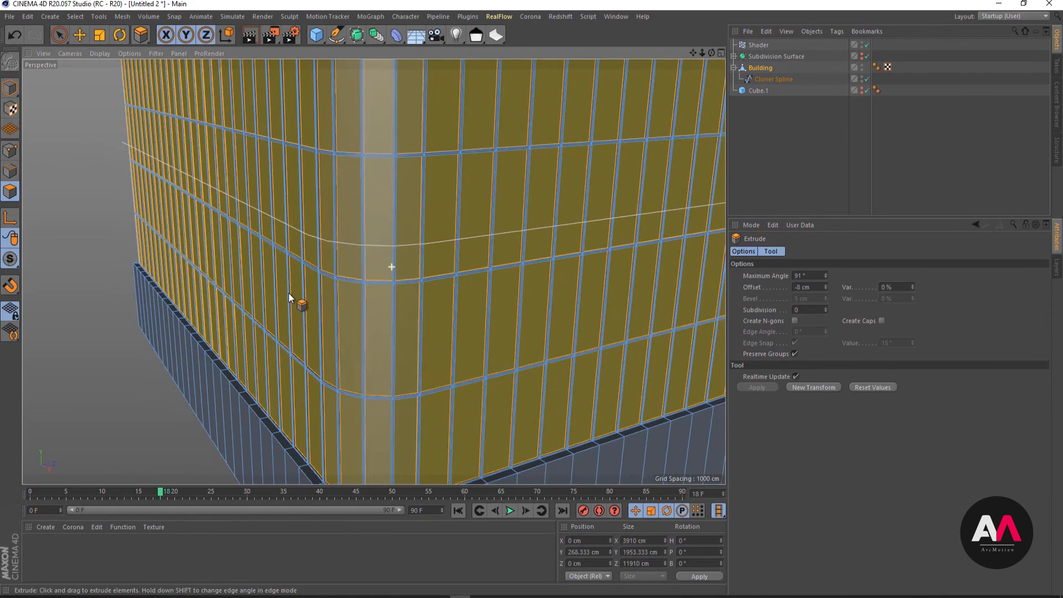
scroll(425, 123, "up", 3)
left_click_drag(430, 148, 410, 177, "alt")
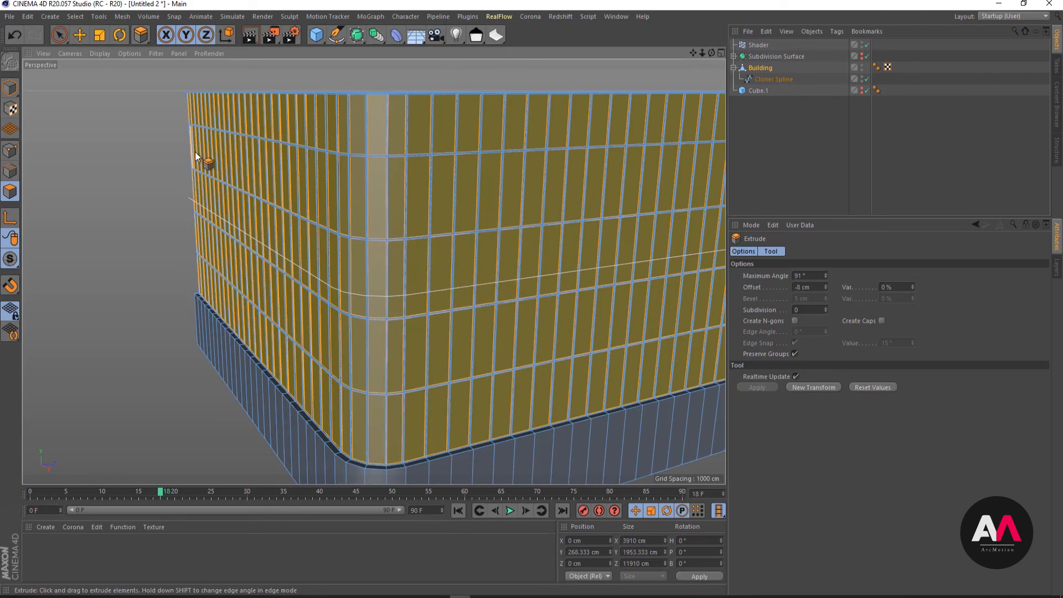
left_click(77, 16)
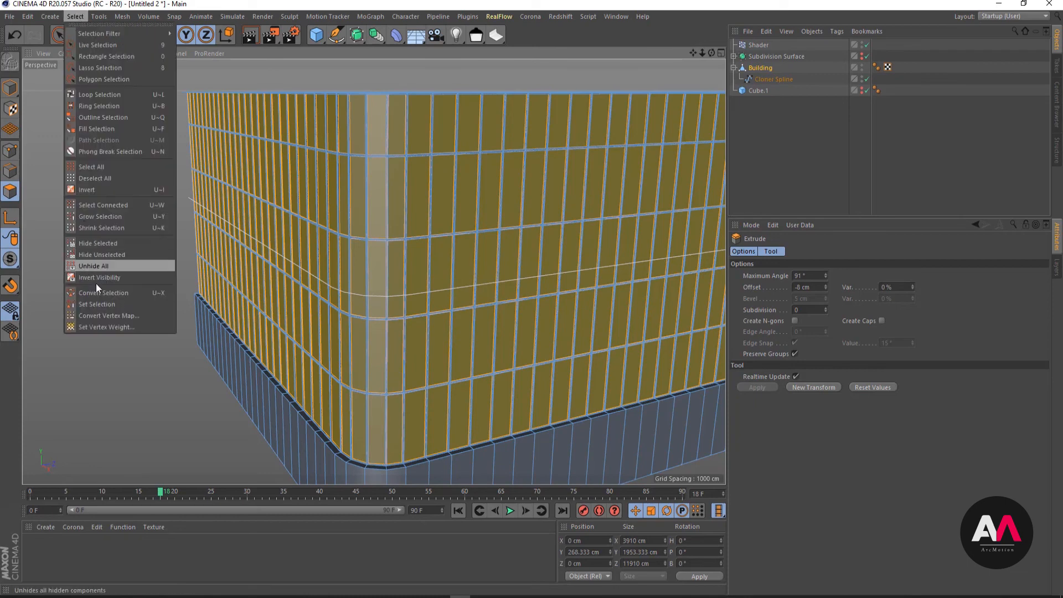
left_click(104, 304)
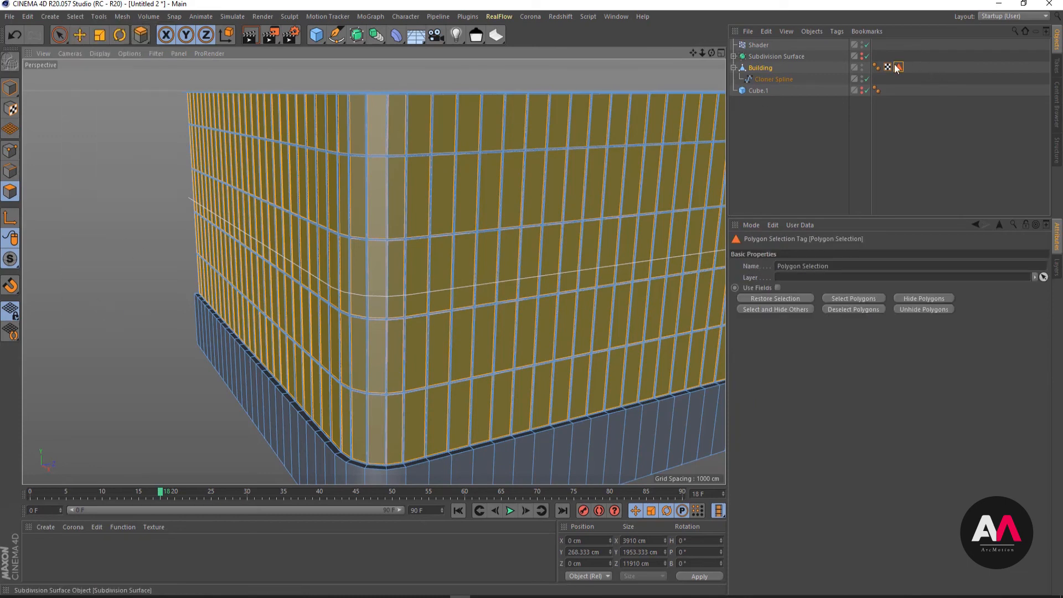
left_click_drag(832, 266, 771, 268)
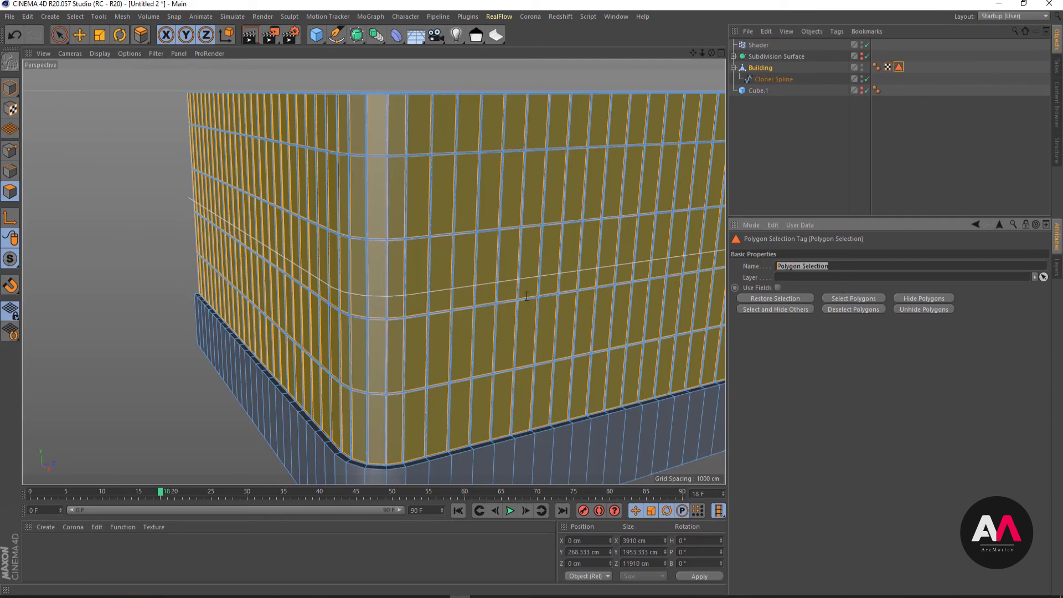
type("Glass Poly")
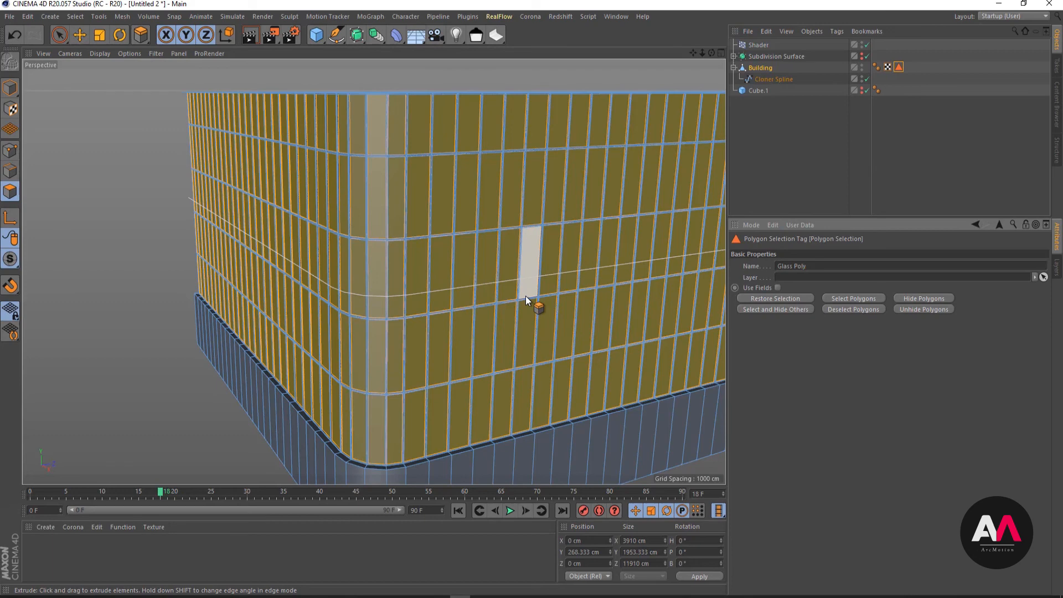
key("Return")
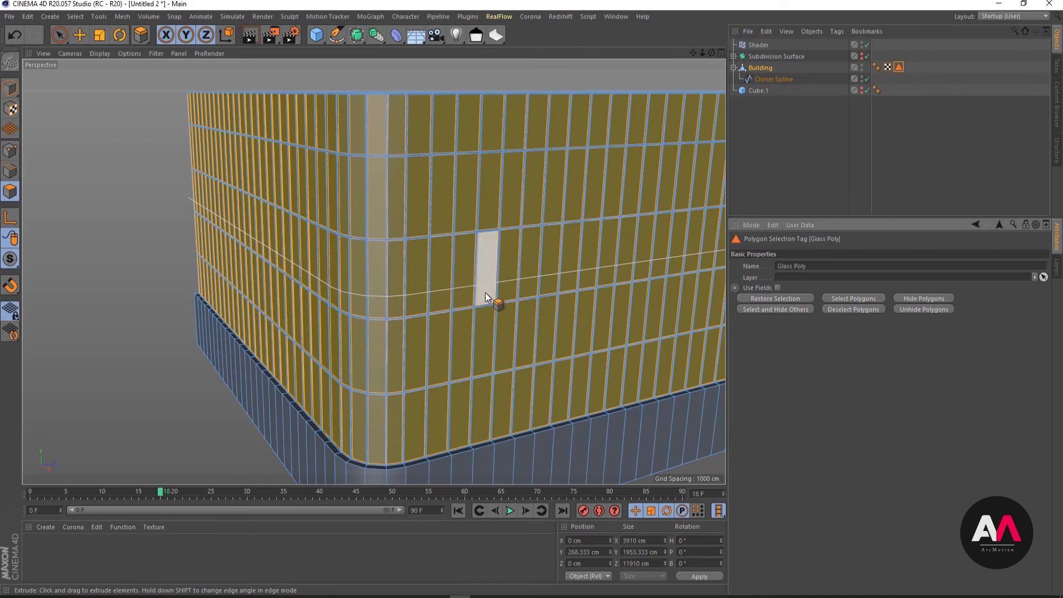
- Loop-select the Building's outer base polygons and add the narrow ledge loop above them to the selection
key("space")
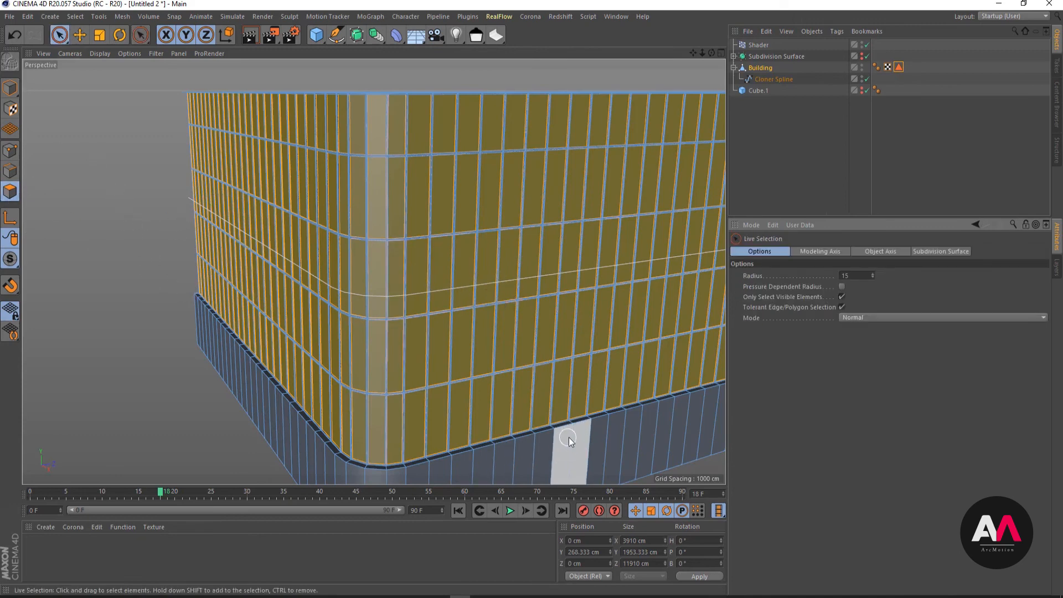
key("u")
key("l")
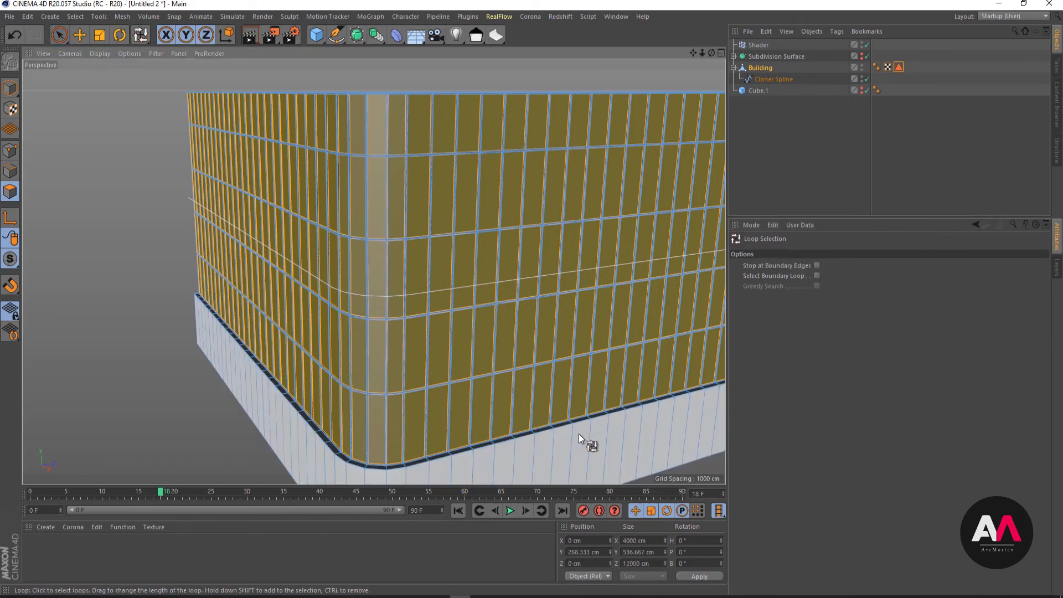
left_click(579, 435)
scroll(539, 437, "up", 5)
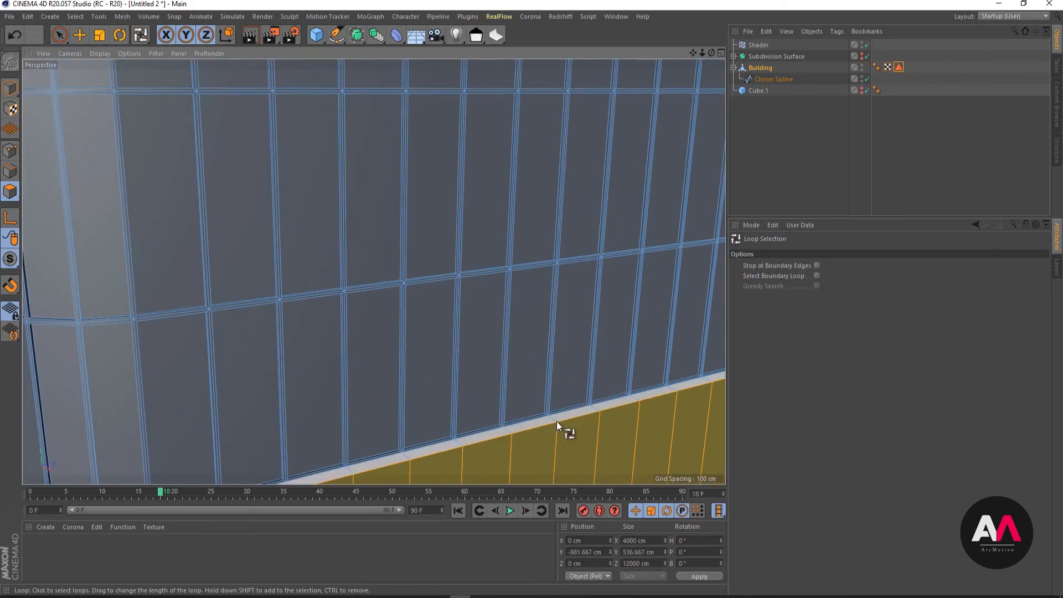
scroll(541, 278, "down", 5)
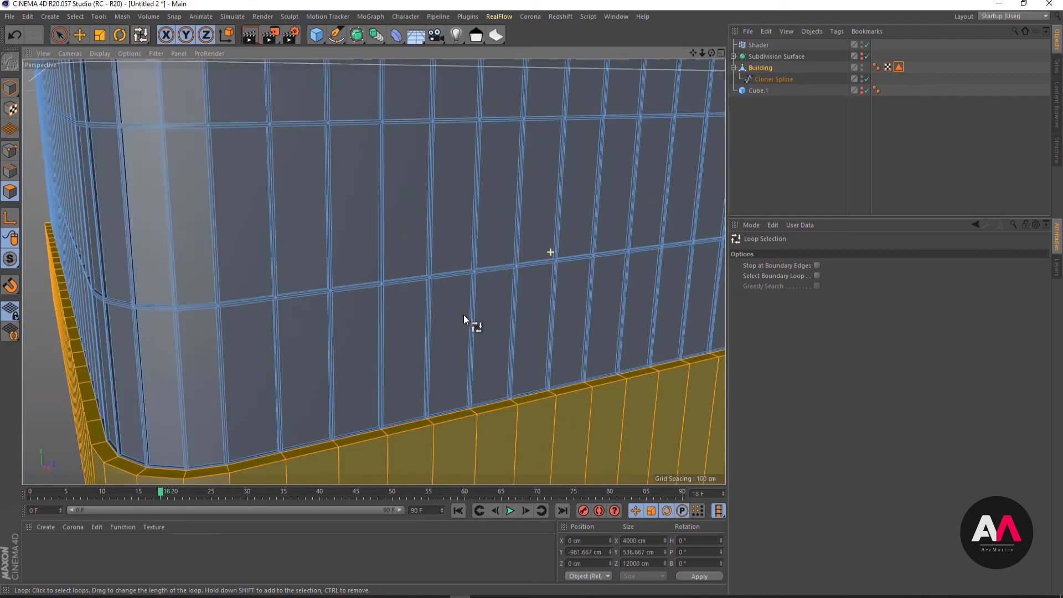
right_click_drag(434, 371, 515, 366, "alt")
left_click_drag(471, 363, 522, 358, "alt")
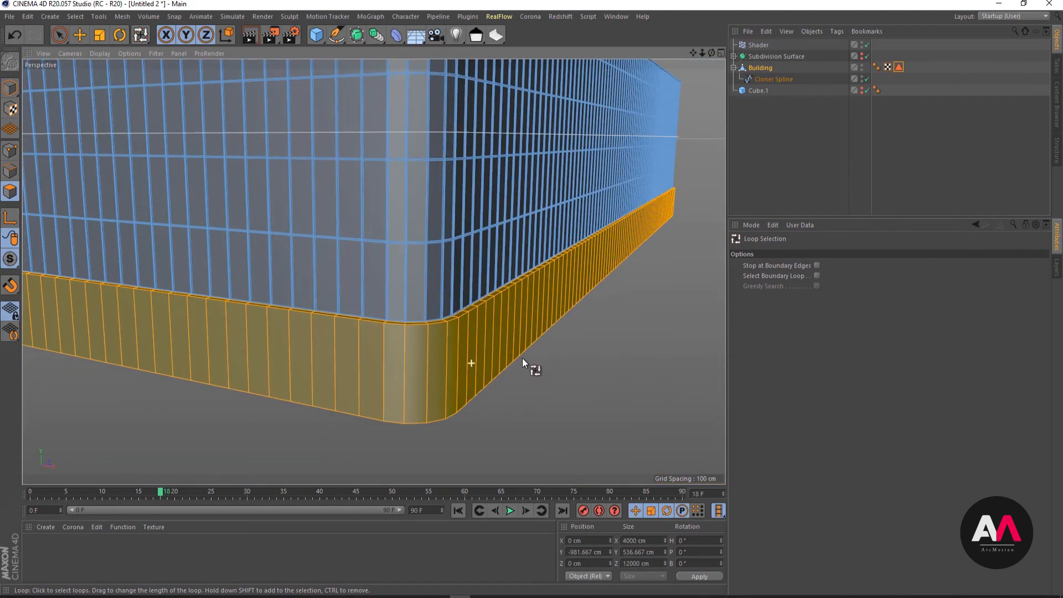
- Store the selected base and ledge polygons as a separate polygon selection named "Concrete Pily" on the Building, and deselect the object
left_click(899, 67)
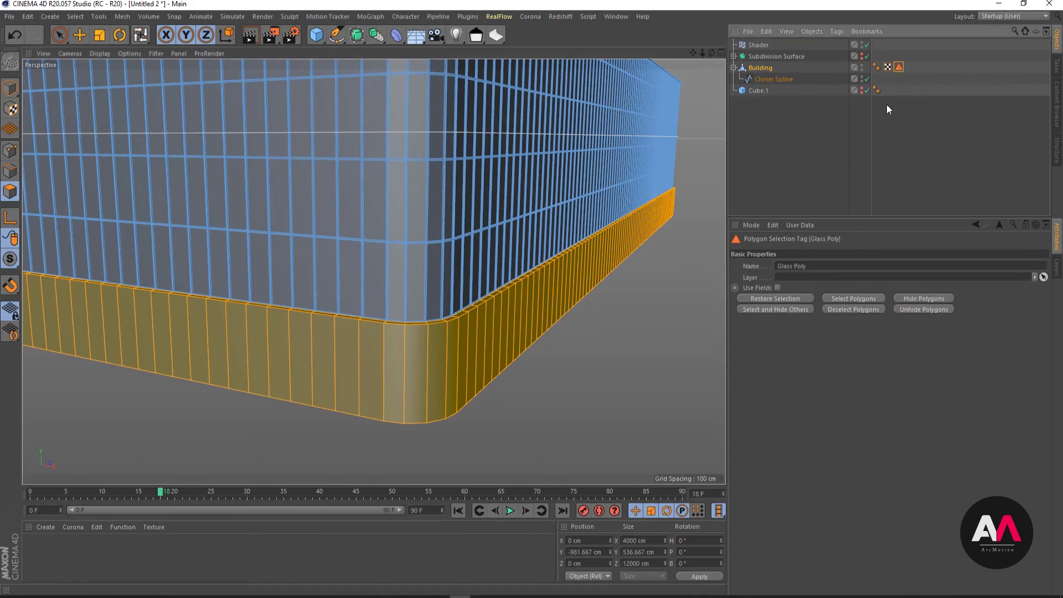
left_click(902, 72)
left_click(764, 67)
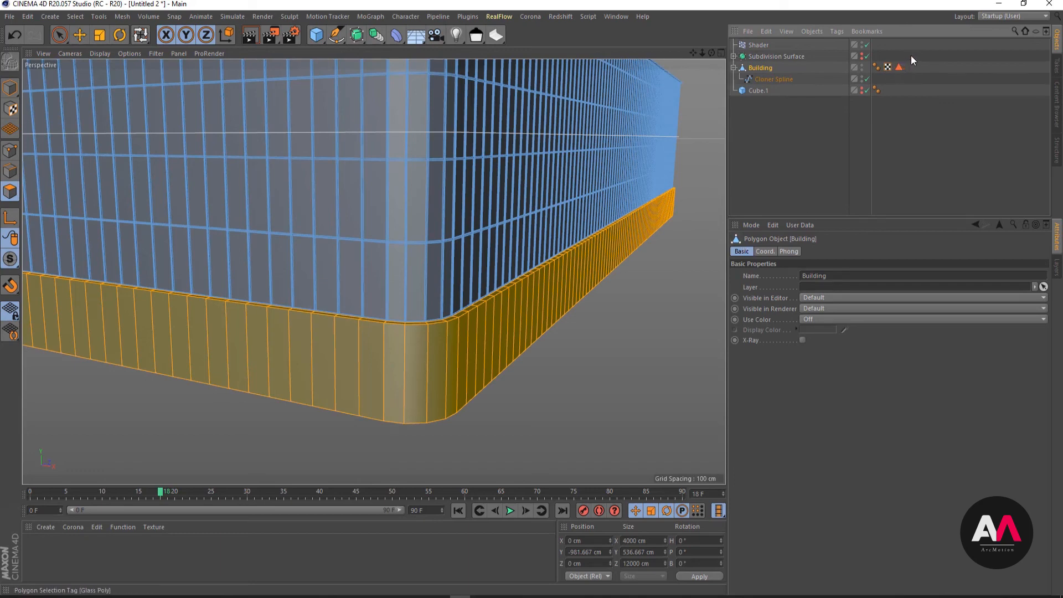
left_click(78, 17)
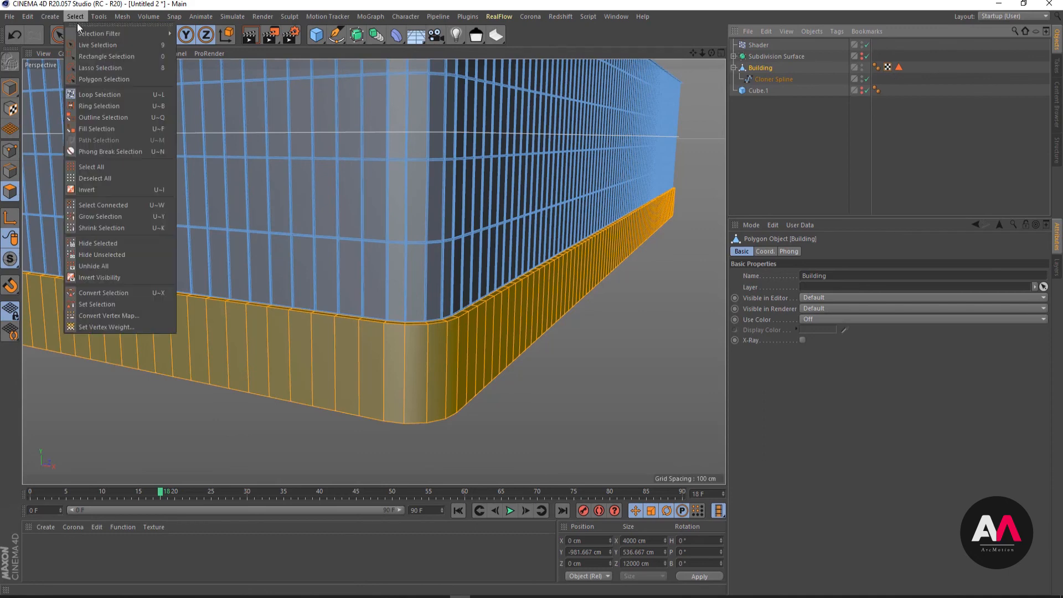
left_click(93, 305)
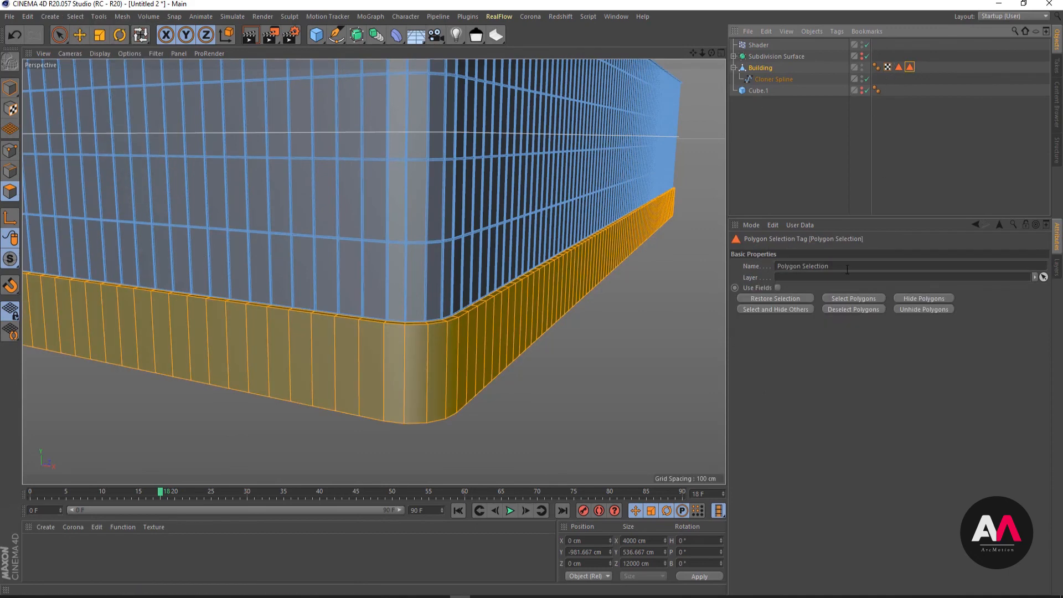
left_click_drag(837, 267, 764, 270)
type("Co")
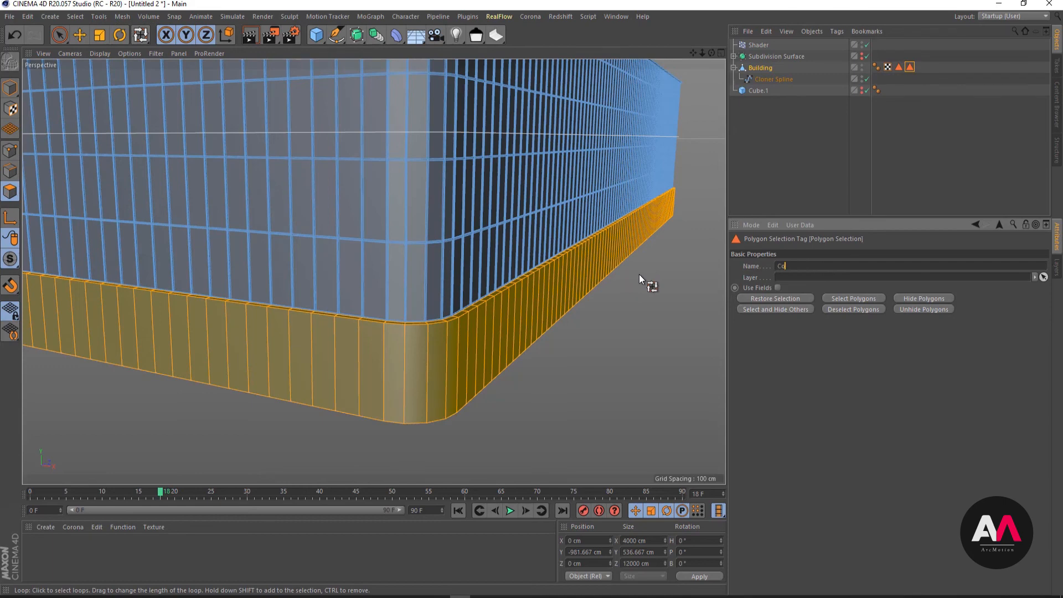
type("ndrete")
type(" F")
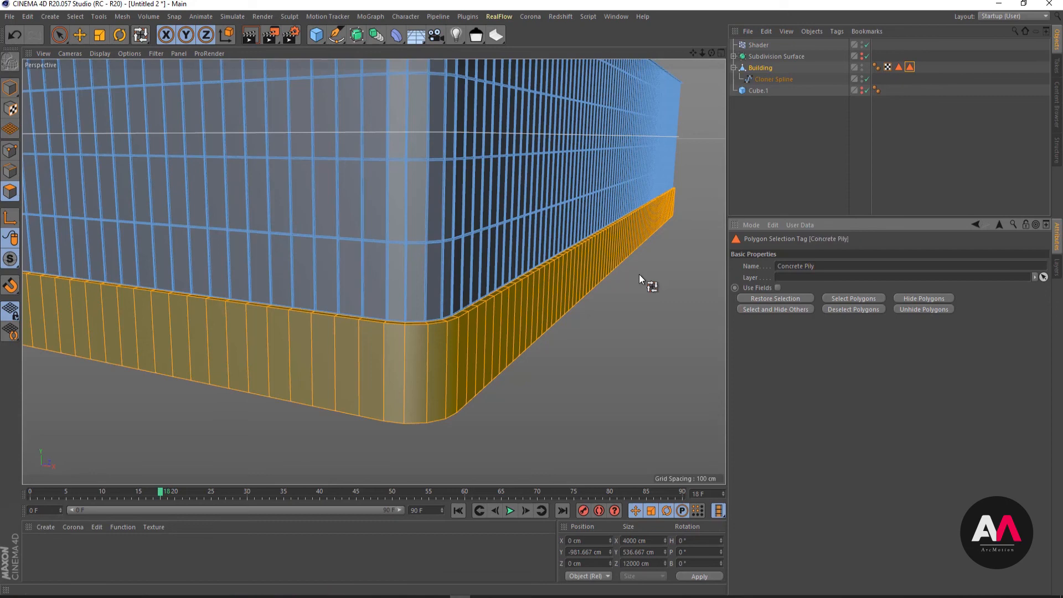
key("Return")
left_click(770, 184)
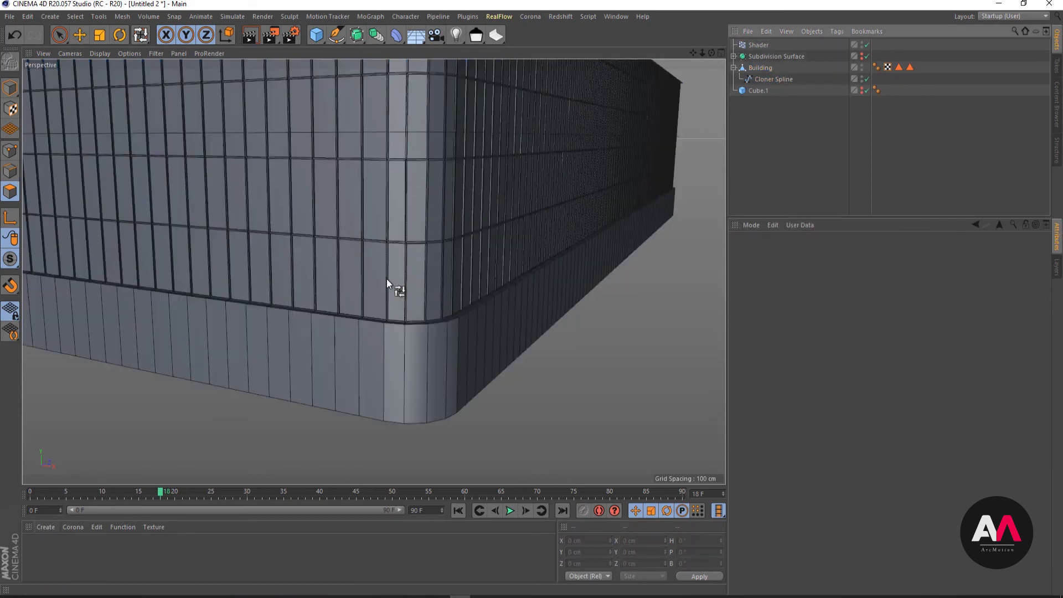
- Create two new materials and colour one of them purple with H 253°, S 63% and V 84%
right_click_drag(387, 350, 297, 370, "alt")
right_click_drag(338, 186, 387, 180, "alt")
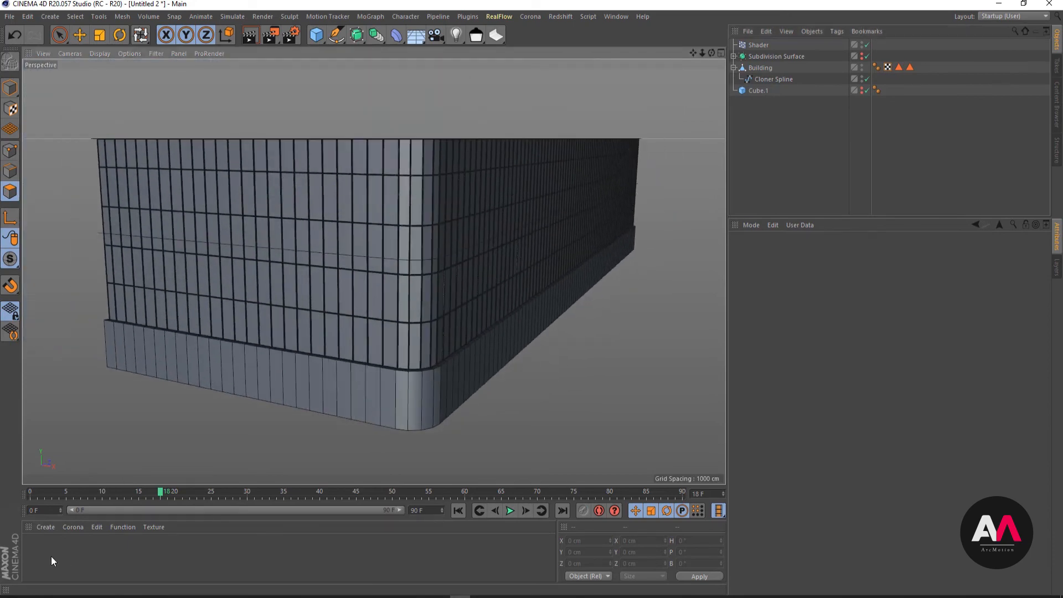
double_click(52, 554)
double_click(79, 548)
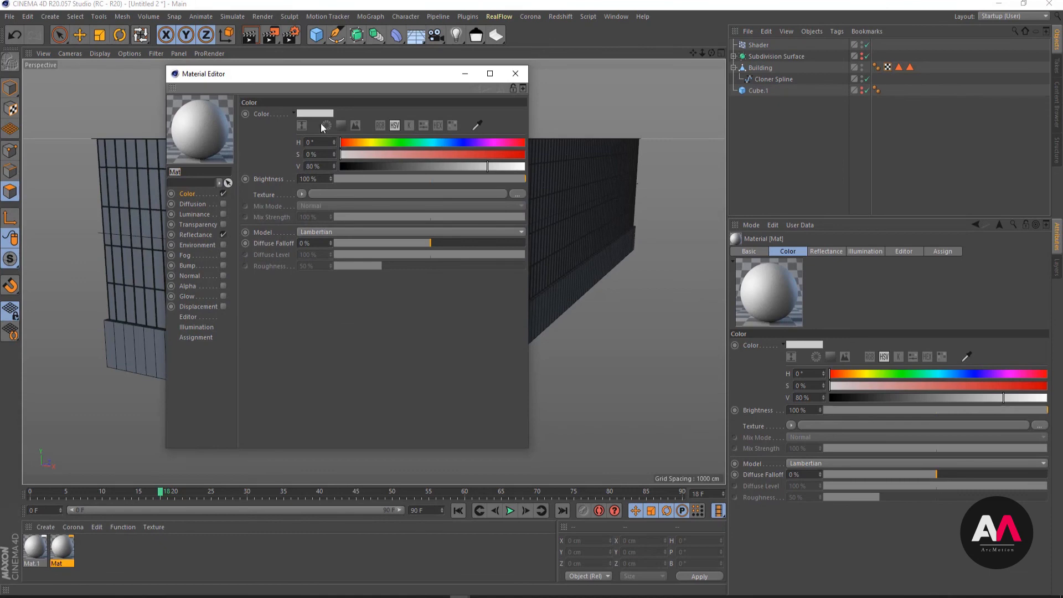
left_click(470, 142)
left_click(456, 154)
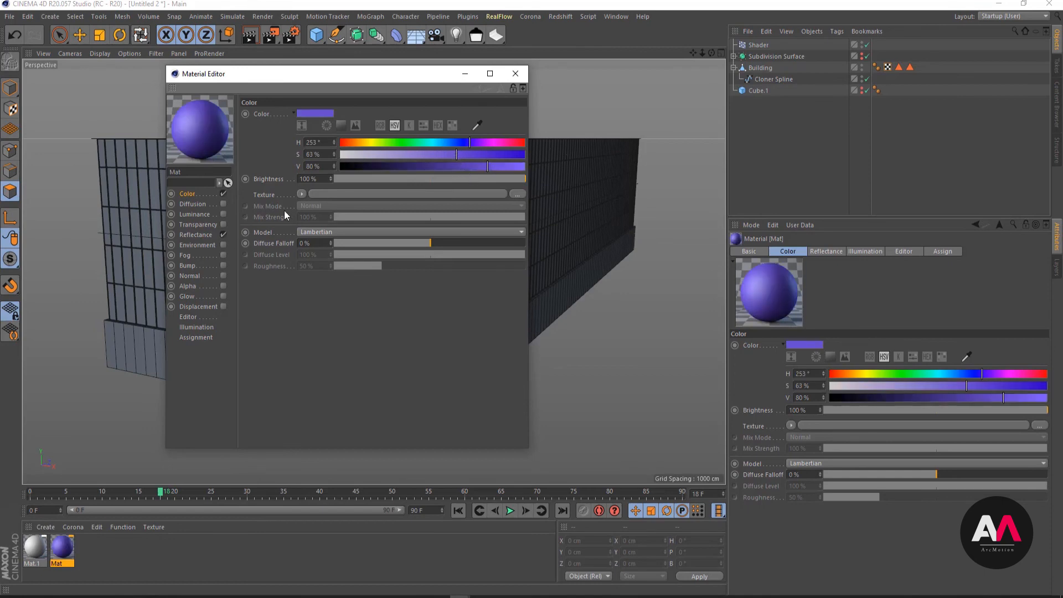
left_click(517, 74)
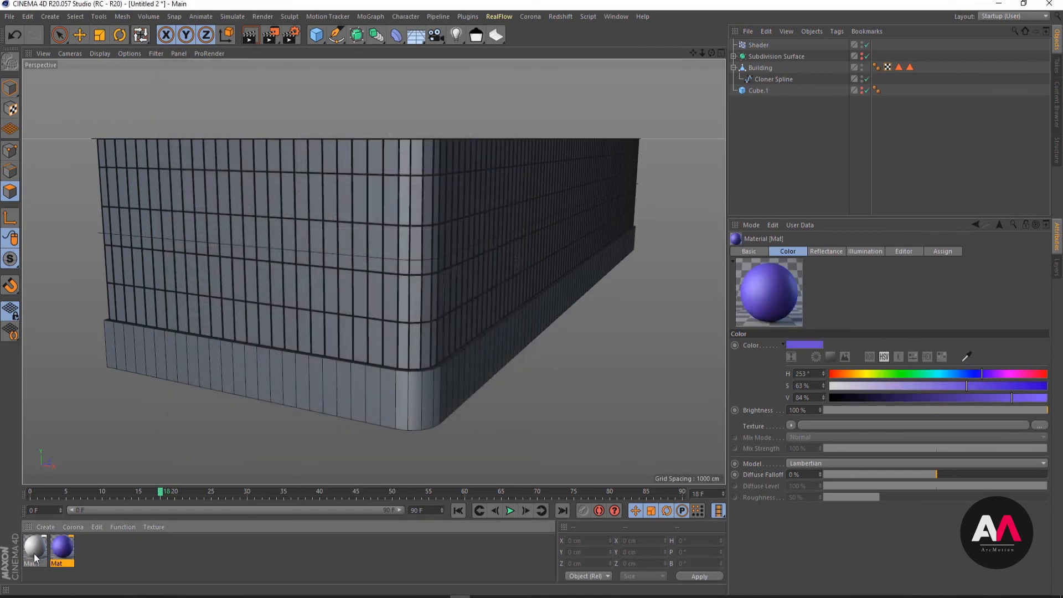
- Colour the remaining grey material yellow with H 49°, S 52% and V 80%
left_click(35, 555)
double_click(34, 556)
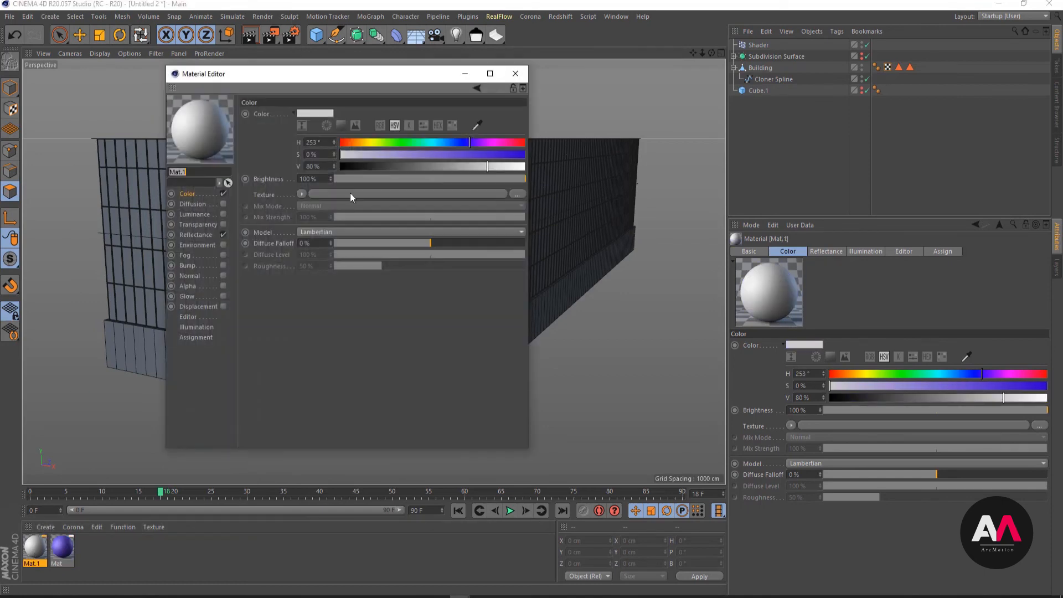
left_click(364, 143)
left_click(437, 155)
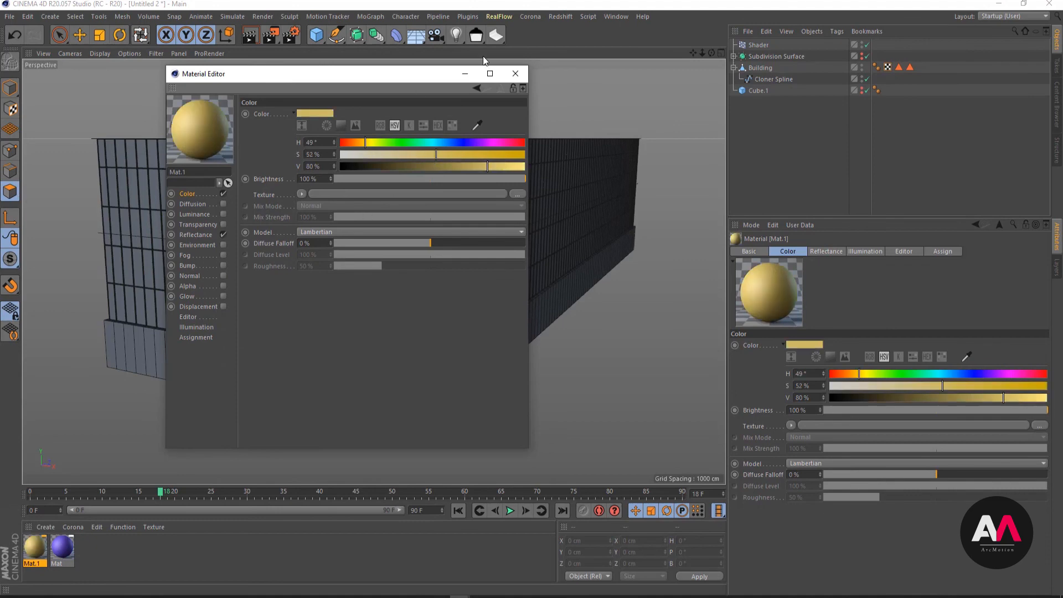
left_click(514, 73)
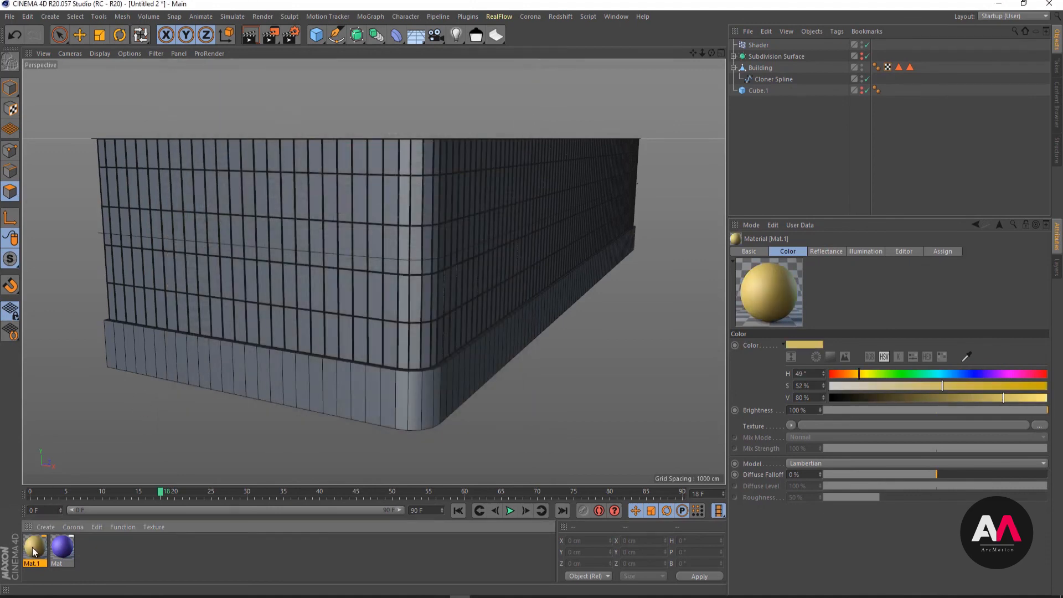
- Apply the yellow and the purple material to the Building and restrict the yellow material to the Glass Poly selection
left_click_drag(34, 550, 761, 68)
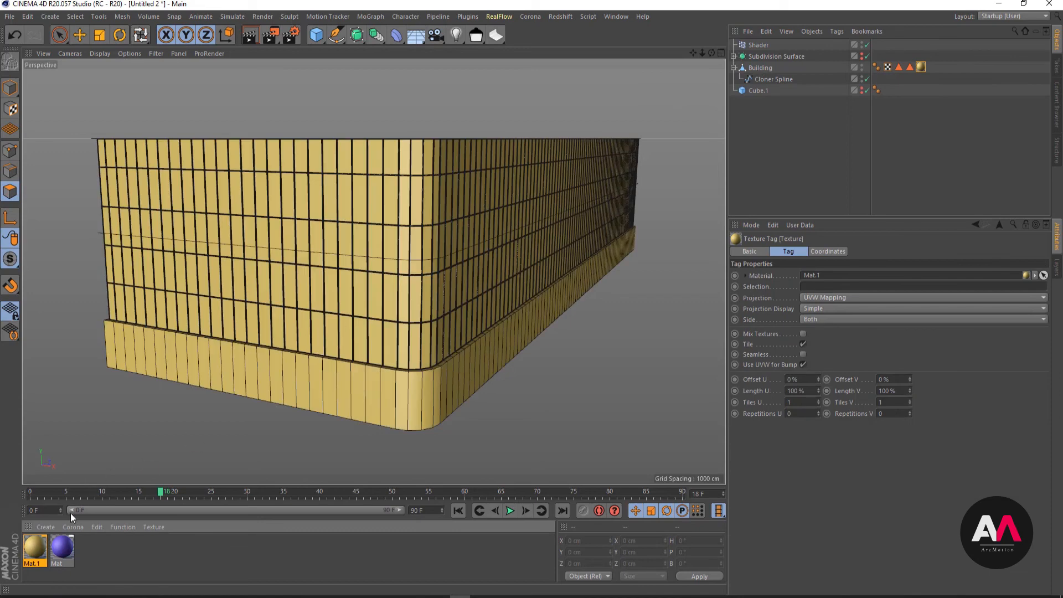
left_click_drag(66, 535, 765, 65)
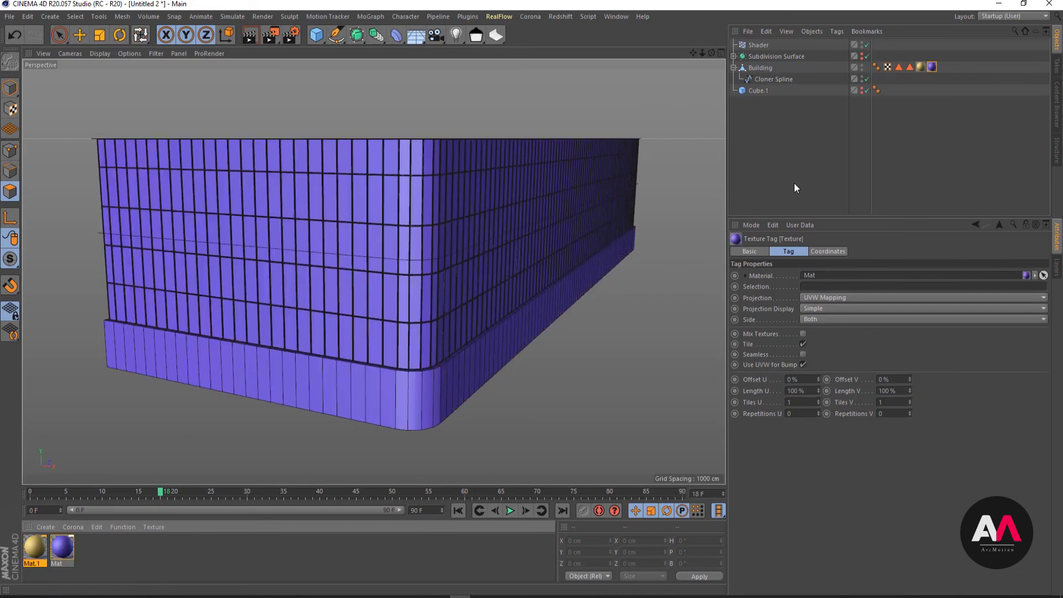
left_click(898, 66)
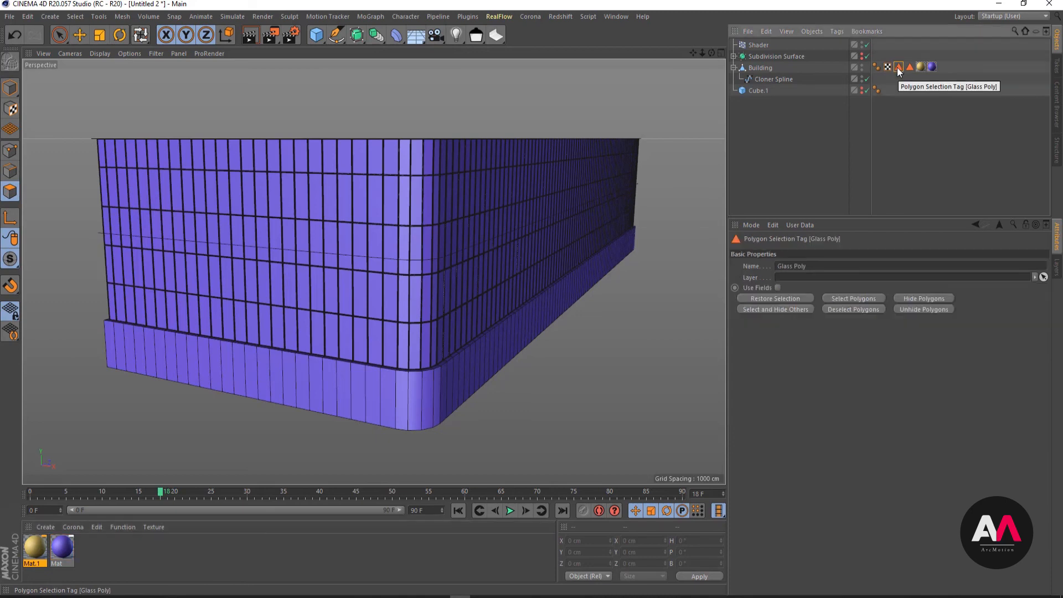
left_click(921, 67)
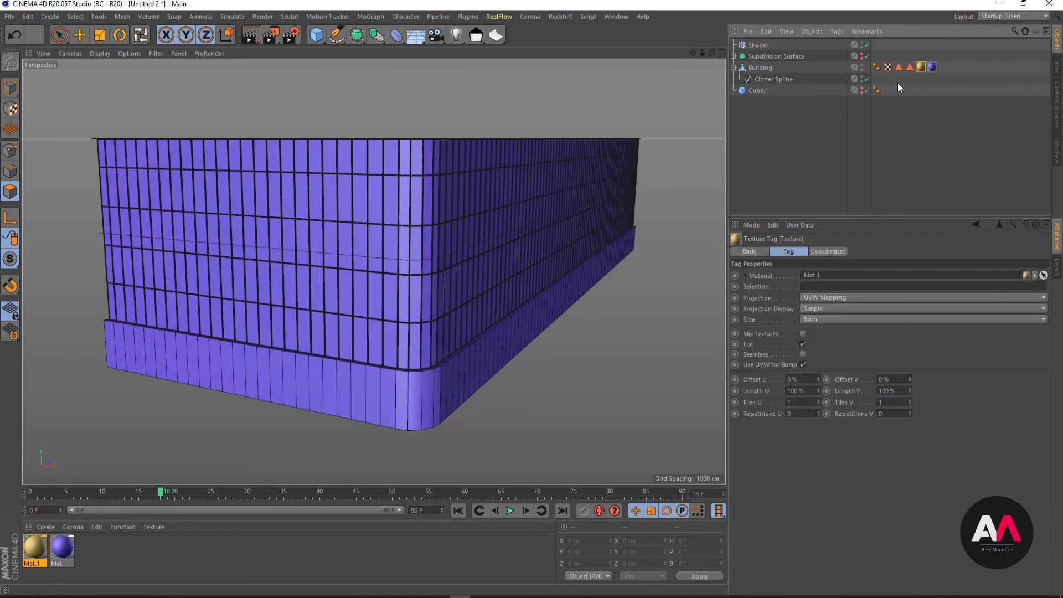
left_click(898, 68)
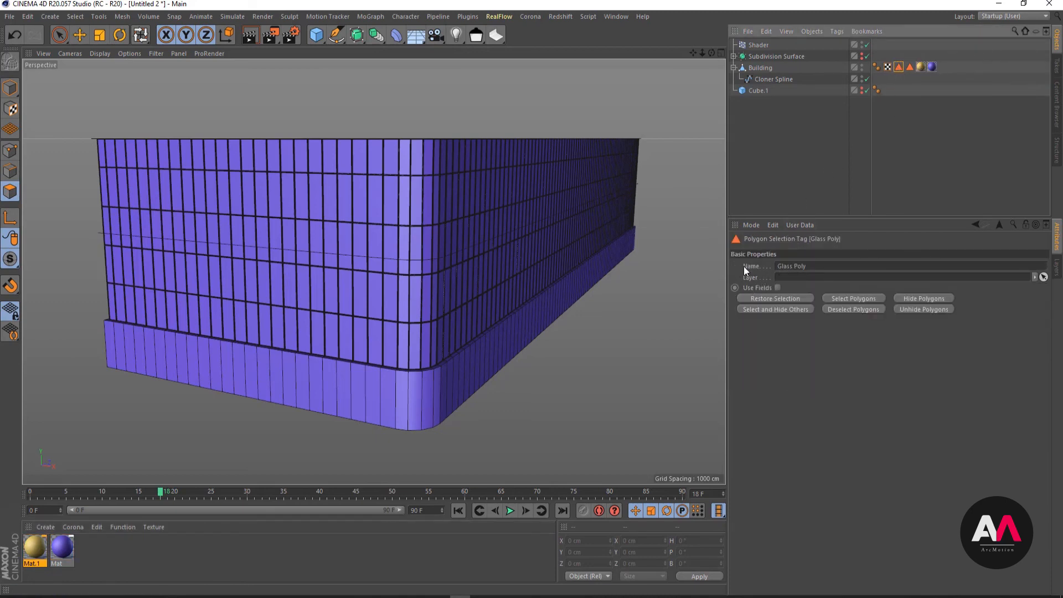
left_click(921, 67)
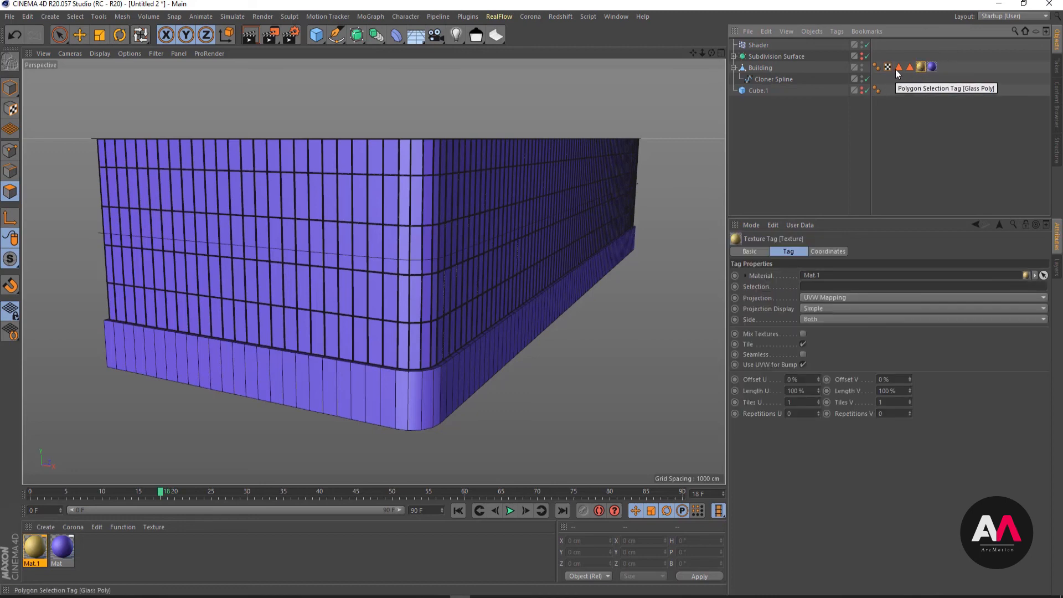
left_click_drag(898, 67, 814, 290)
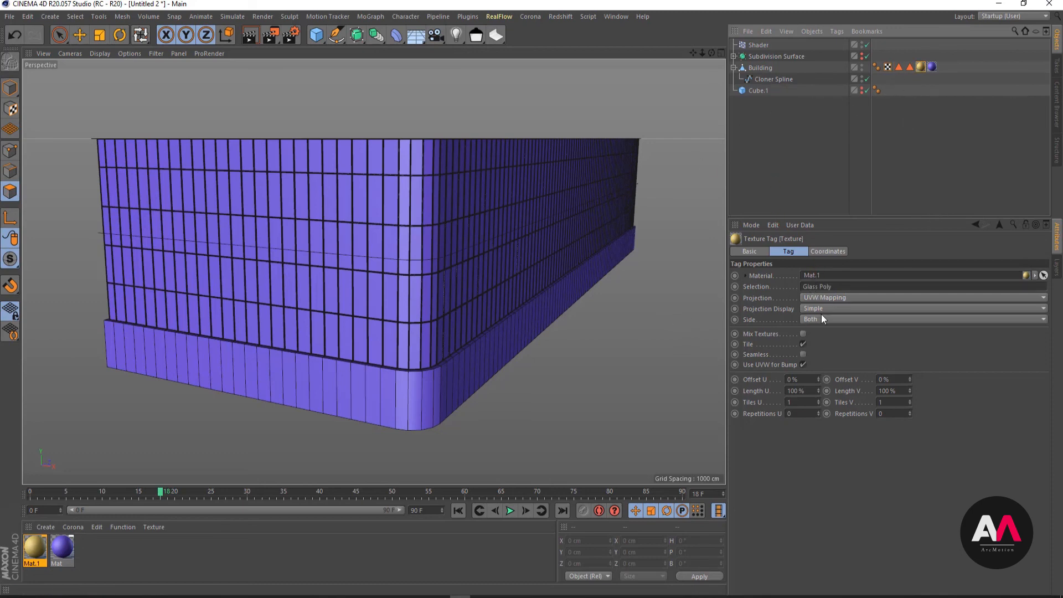
- Restrict the purple material on the Building to the Concrete Pily polygon selection
left_click(932, 67)
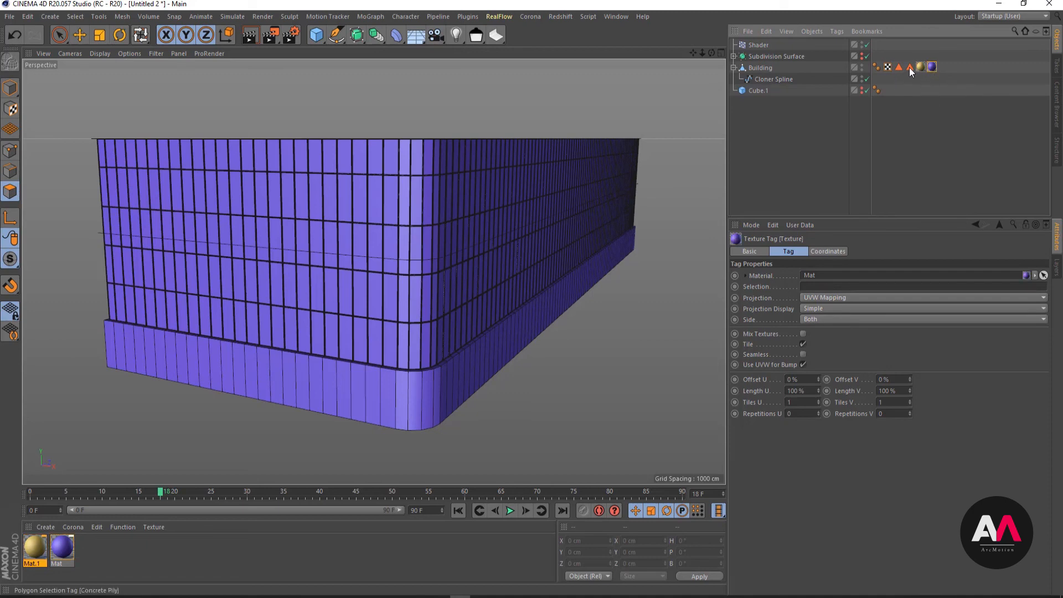
left_click_drag(909, 67, 831, 287)
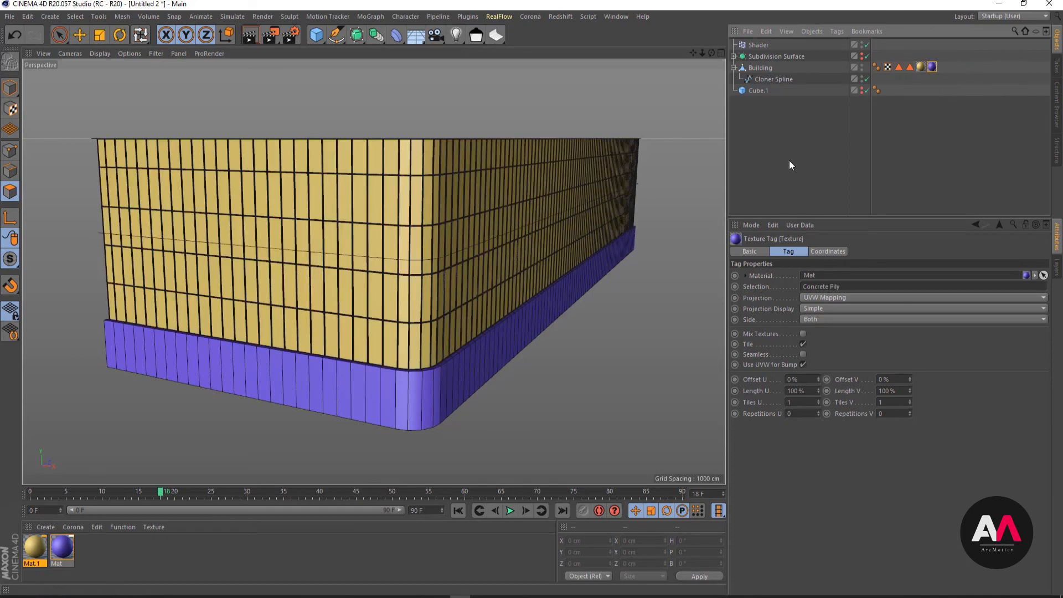
right_click_drag(394, 386, 522, 314, "alt")
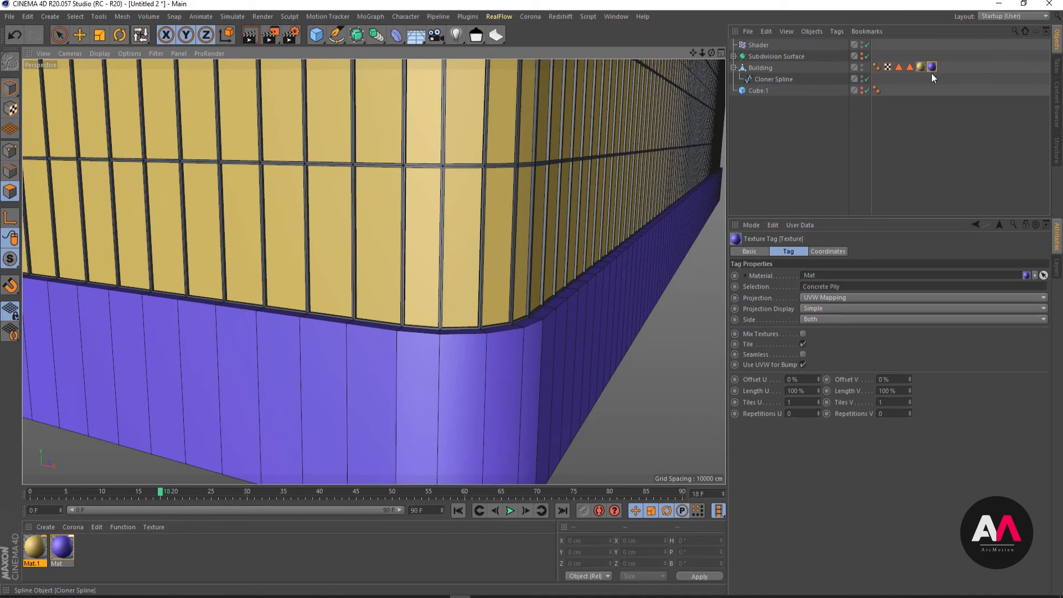
- Create a third material for the window frames and colour it red with H 351°, S 88% and V 80%
left_click_drag(931, 73, 450, 380)
left_click_drag(716, 124, 522, 136)
right_click_drag(459, 154, 544, 105, "alt")
left_click_drag(477, 204, 447, 219, "alt")
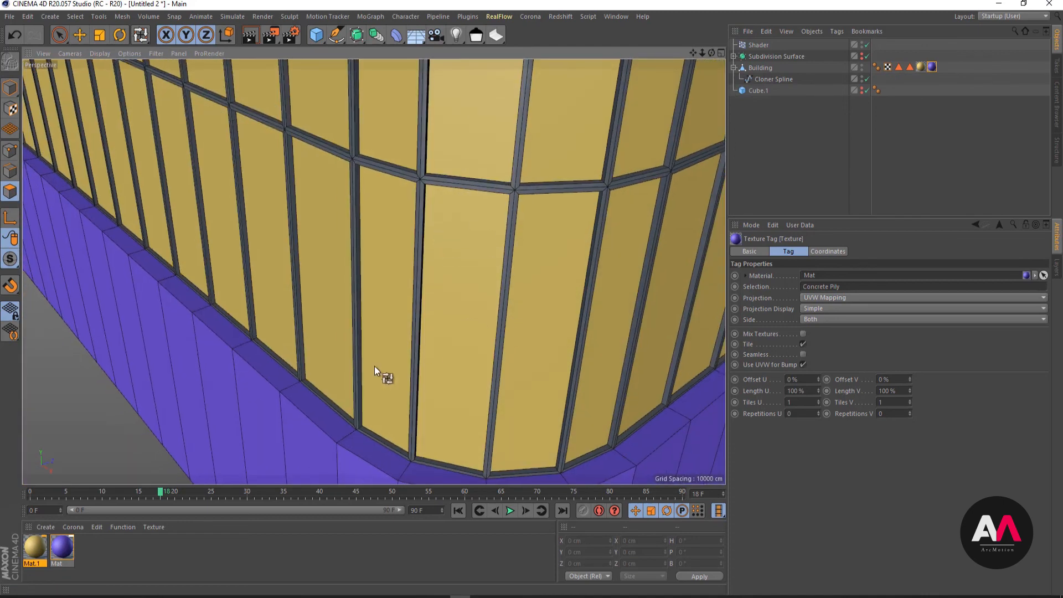
double_click(121, 570)
double_click(29, 546)
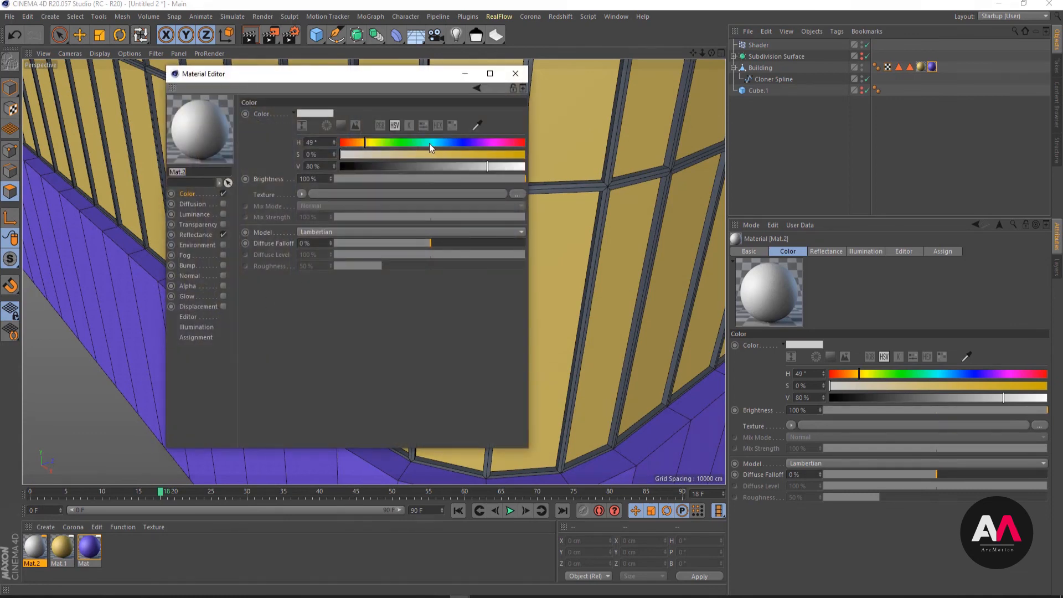
left_click(520, 143)
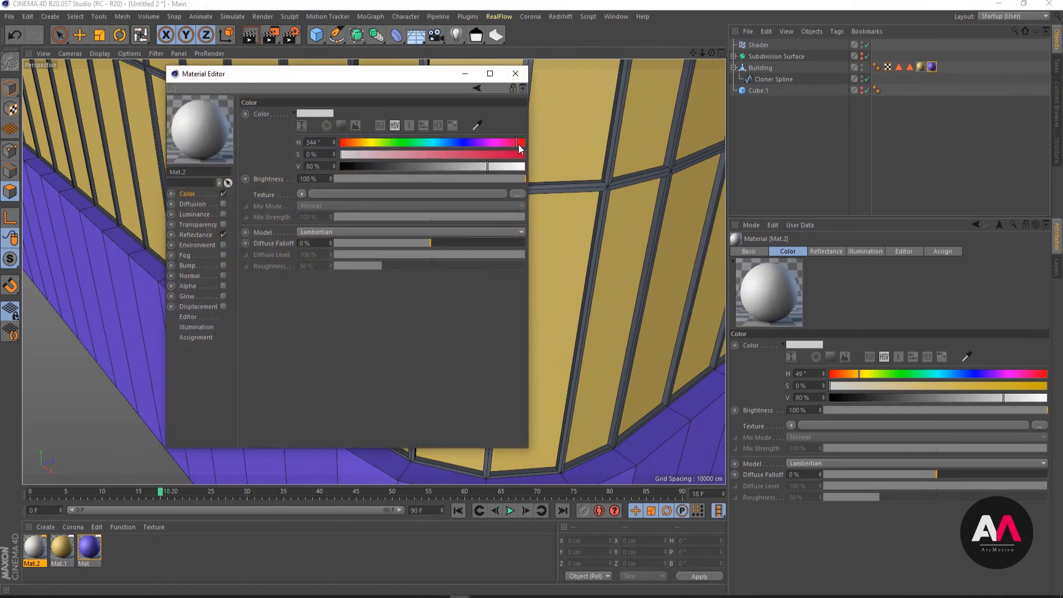
left_click(503, 156)
left_click(515, 73)
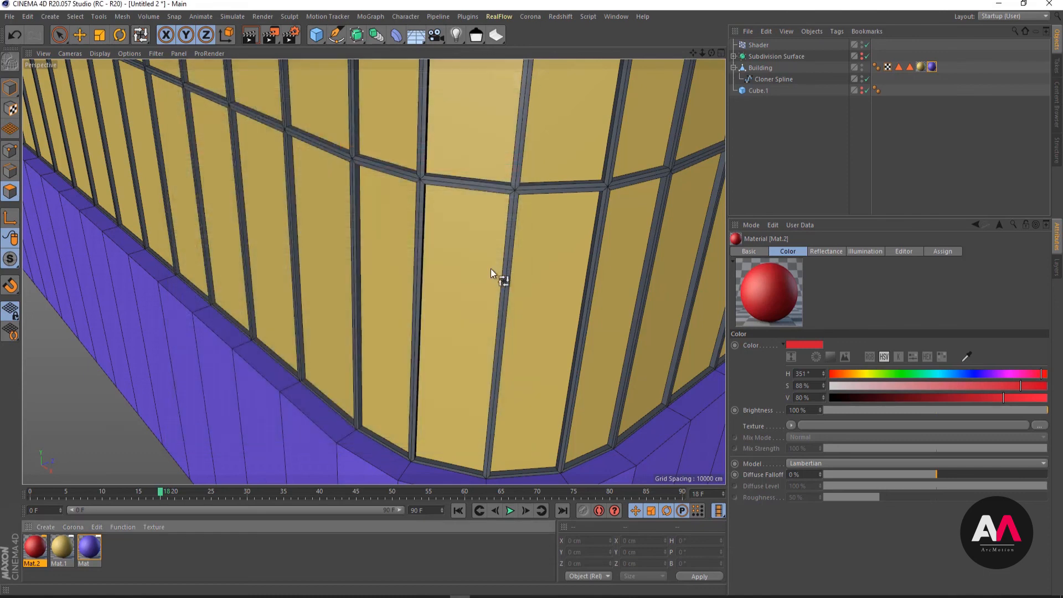
- Apply the red material to the Building and place its texture tag before the yellow and purple ones, leaving its selection unrestricted
left_click(212, 550)
left_click_drag(31, 547, 767, 68)
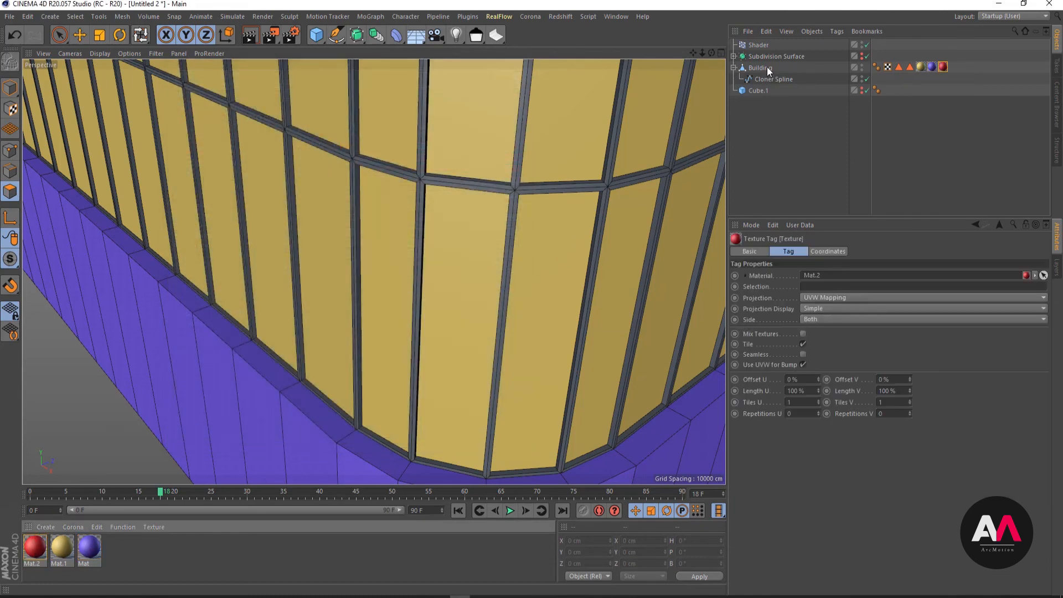
left_click(943, 68)
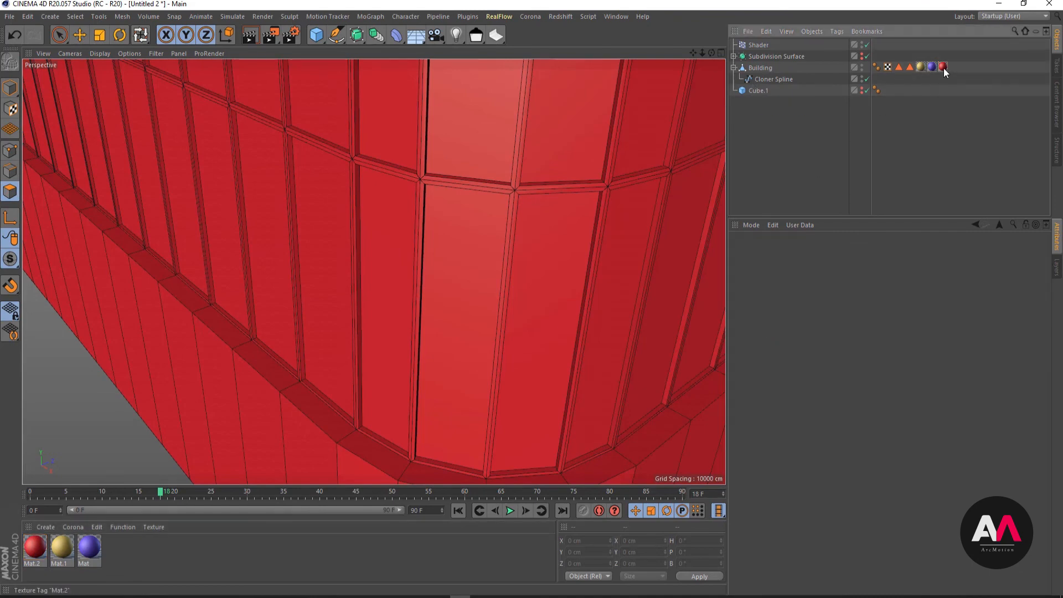
left_click_drag(914, 68, 916, 68)
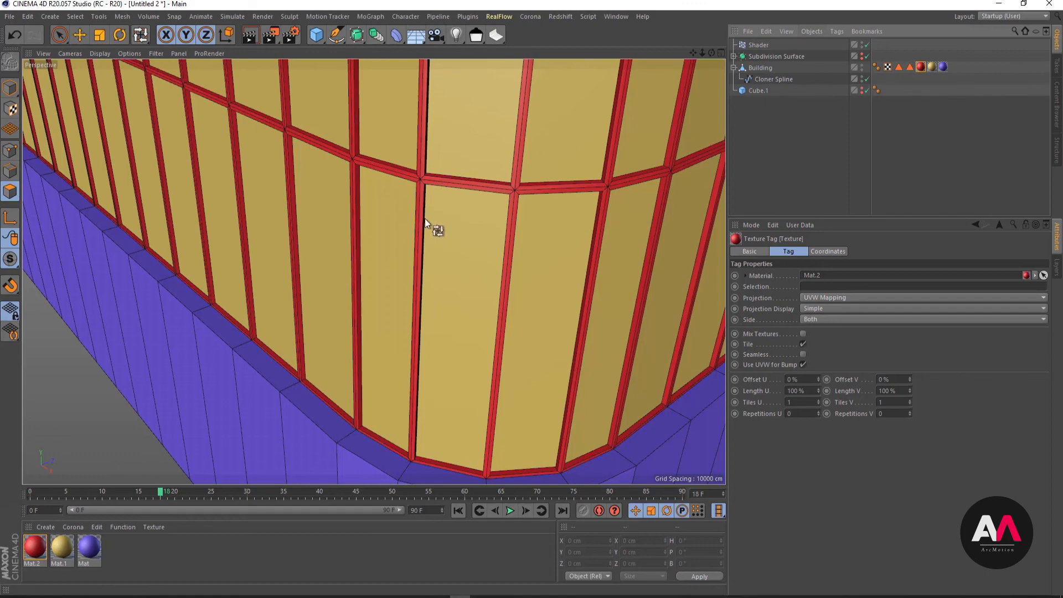
left_click_drag(375, 231, 524, 233, "alt")
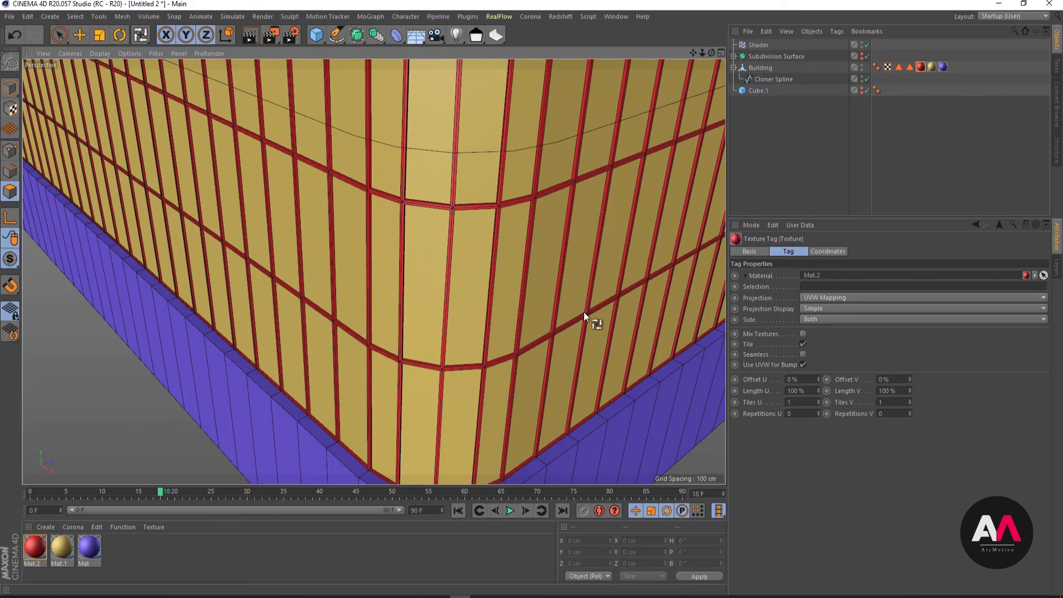
left_click_drag(468, 252, 425, 285, "alt")
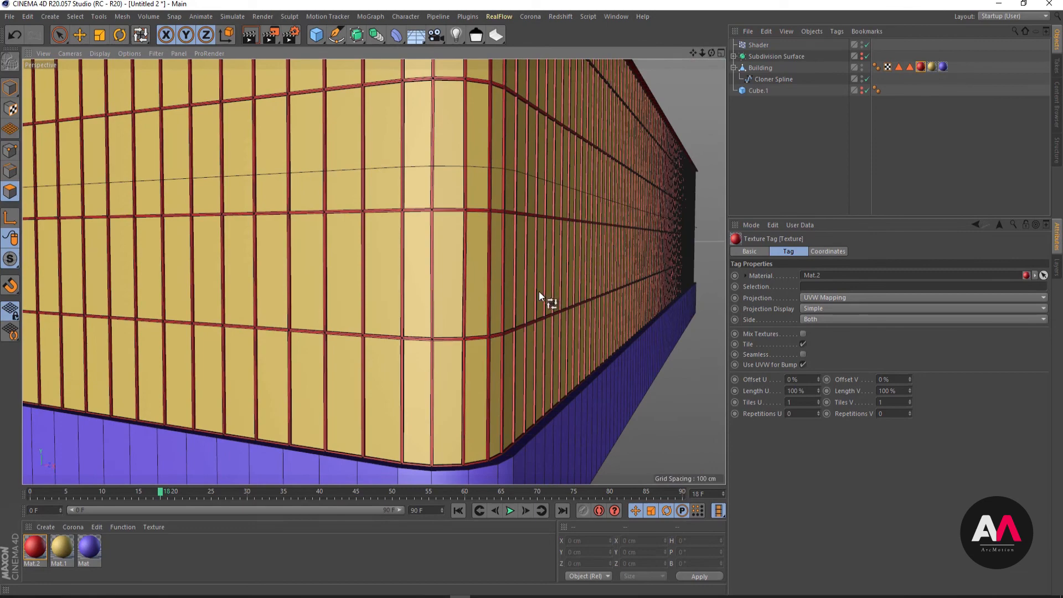
right_click_drag(560, 275, 508, 330, "alt")
left_click_drag(496, 283, 540, 257, "alt")
right_click_drag(541, 257, 507, 297, "alt")
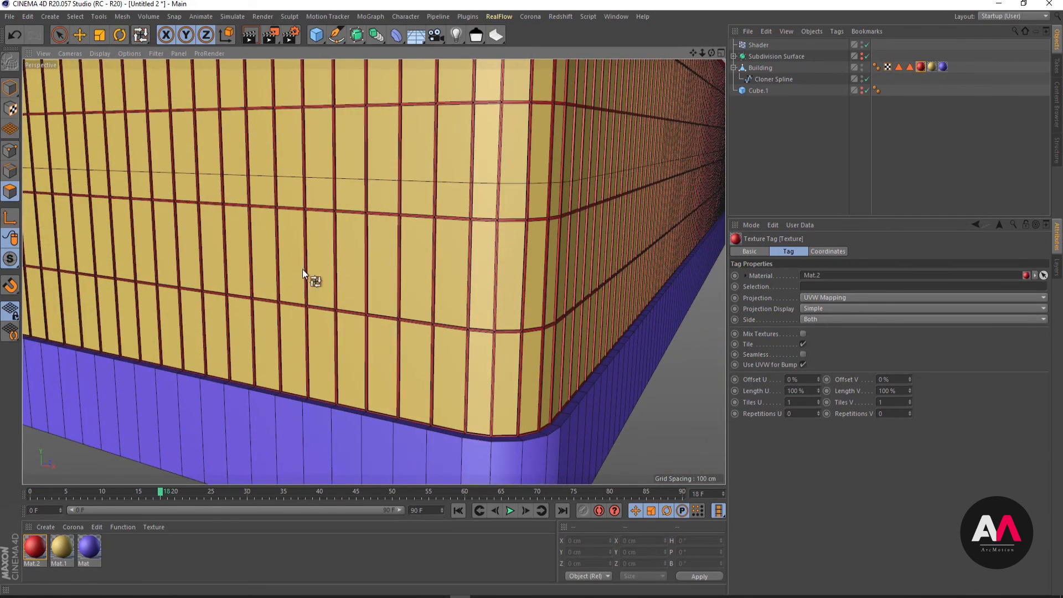
right_click_drag(590, 327, 409, 332, "alt")
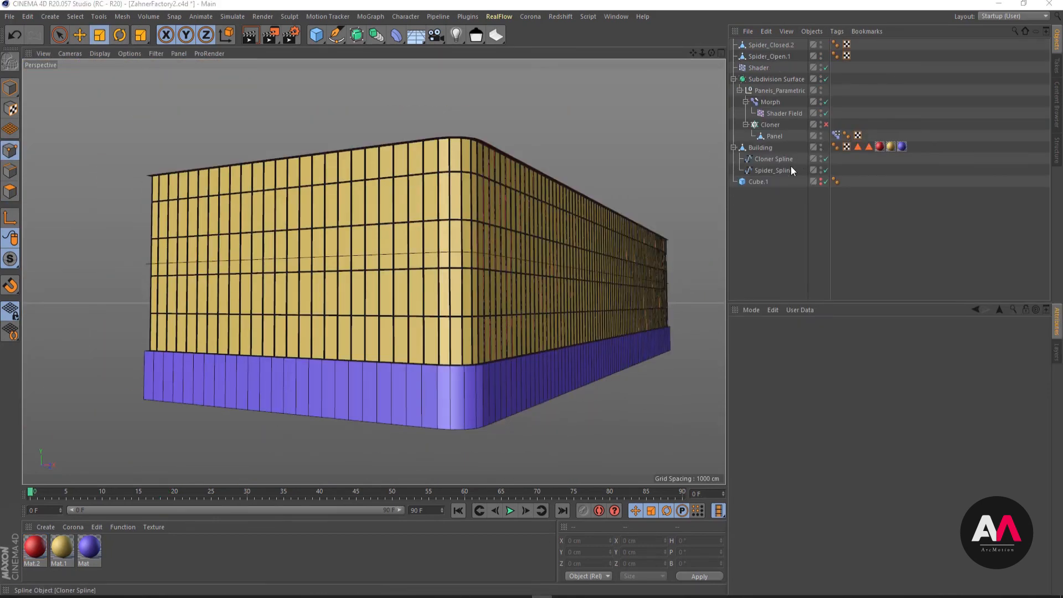
- Enable the Cloner that holds the Panel object to show the wavy fins around the building
left_click(826, 125)
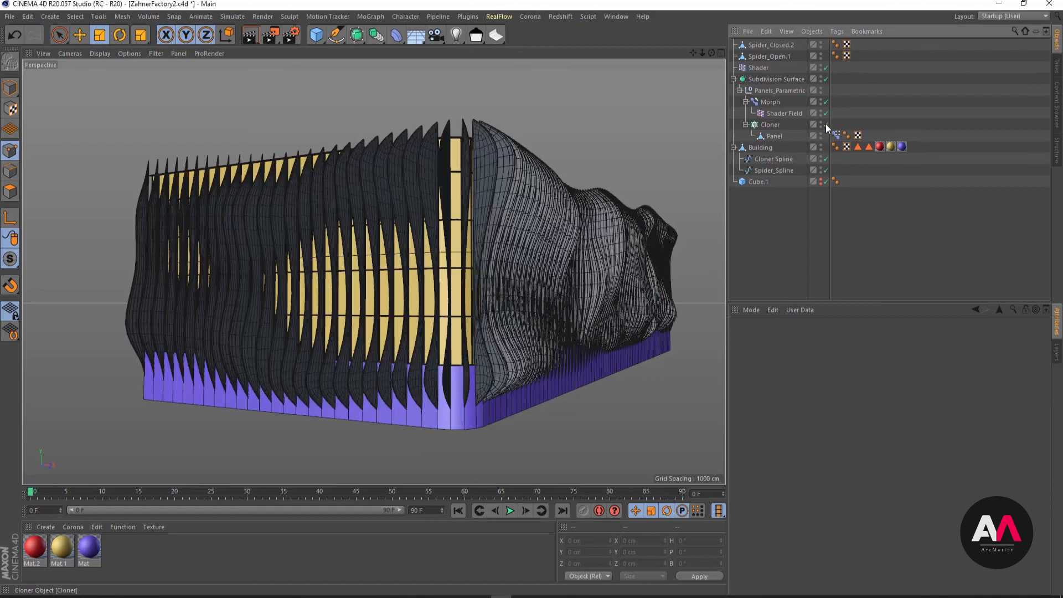
right_click_drag(589, 276, 573, 280, "alt")
mouse_move(573, 280)
left_mouse_down("alt")
mouse_move(609, 260)
mouse_move(567, 274)
left_mouse_up("alt")
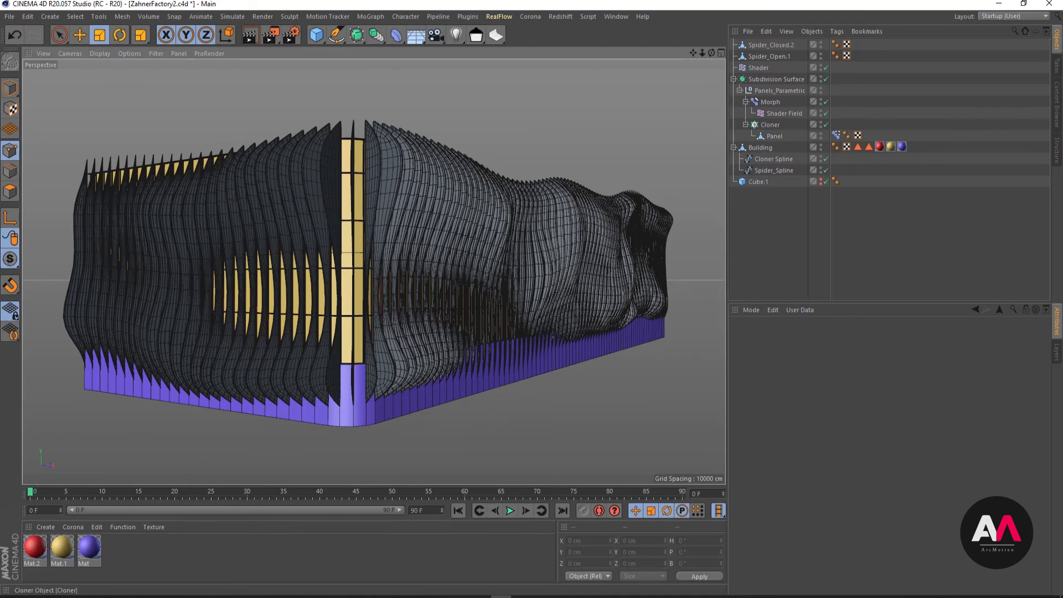
- Switch to Photos to examine the fins and supports in the facade reference photo, and return to the Cinema 4D scene
left_click_drag(1062, 35, 702, 44)
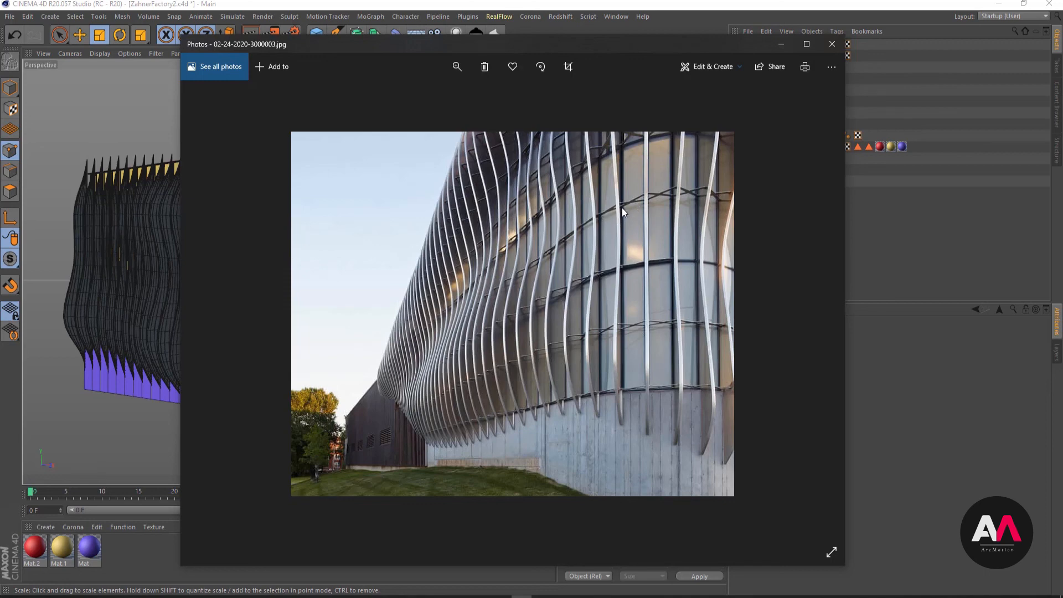
left_click(538, 32)
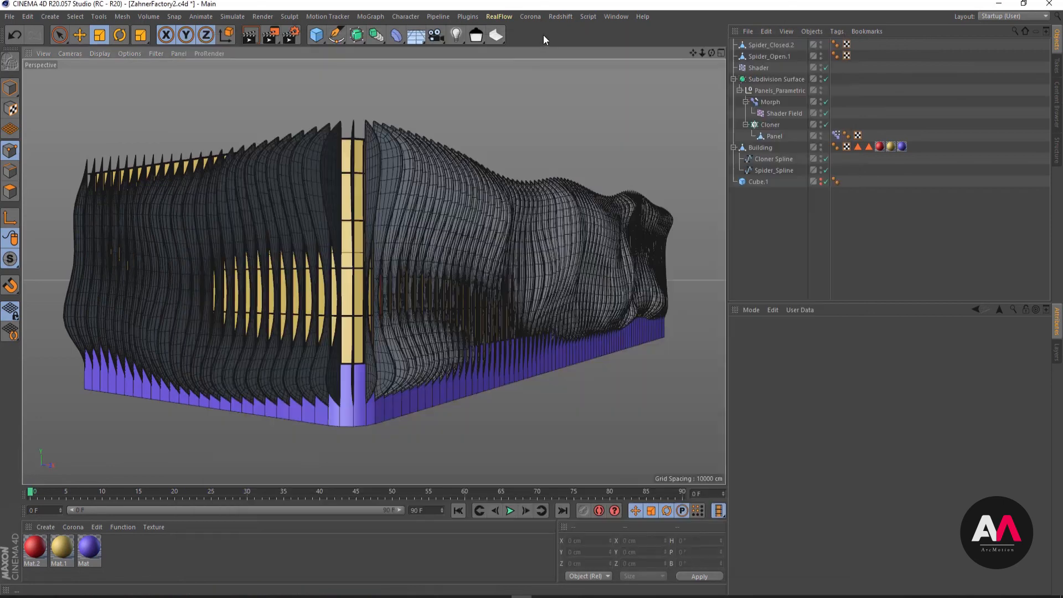